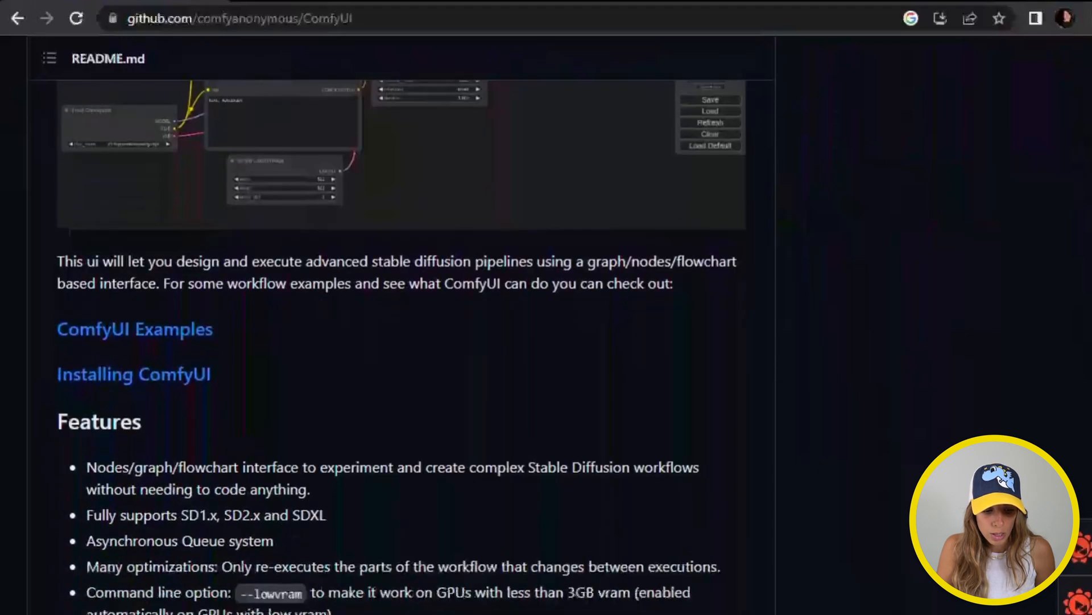
Download the ComfyUI portable Windows build from the README's direct link and check its download progress
{"action": "scroll", "coordinate": [1088, 245], "scroll_direction": "down", "scroll_amount": 12}
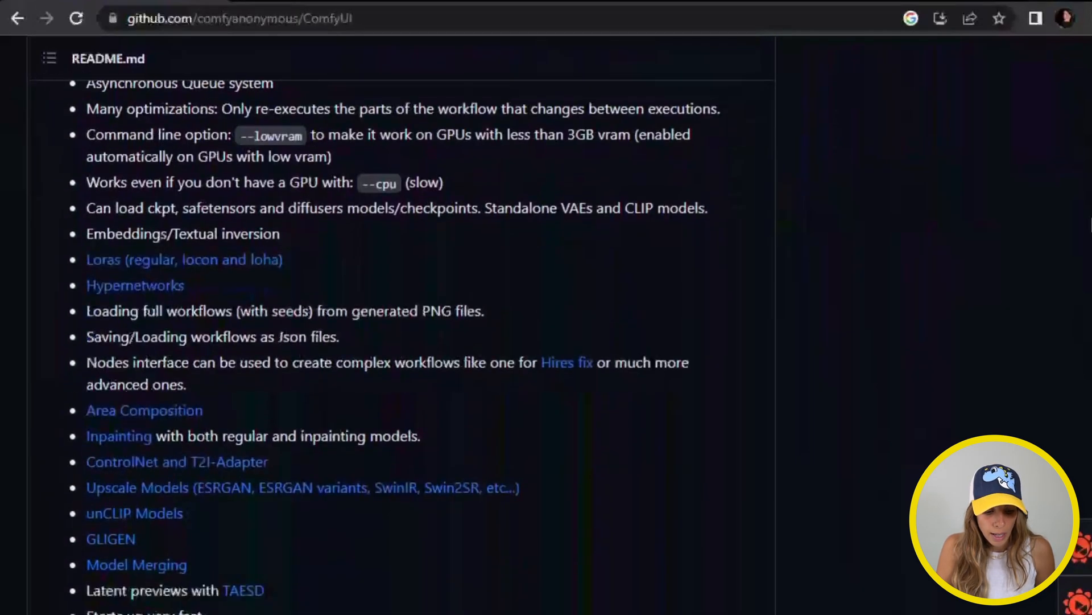
{"action": "scroll", "coordinate": [1084, 302], "scroll_direction": "down", "scroll_amount": 14}
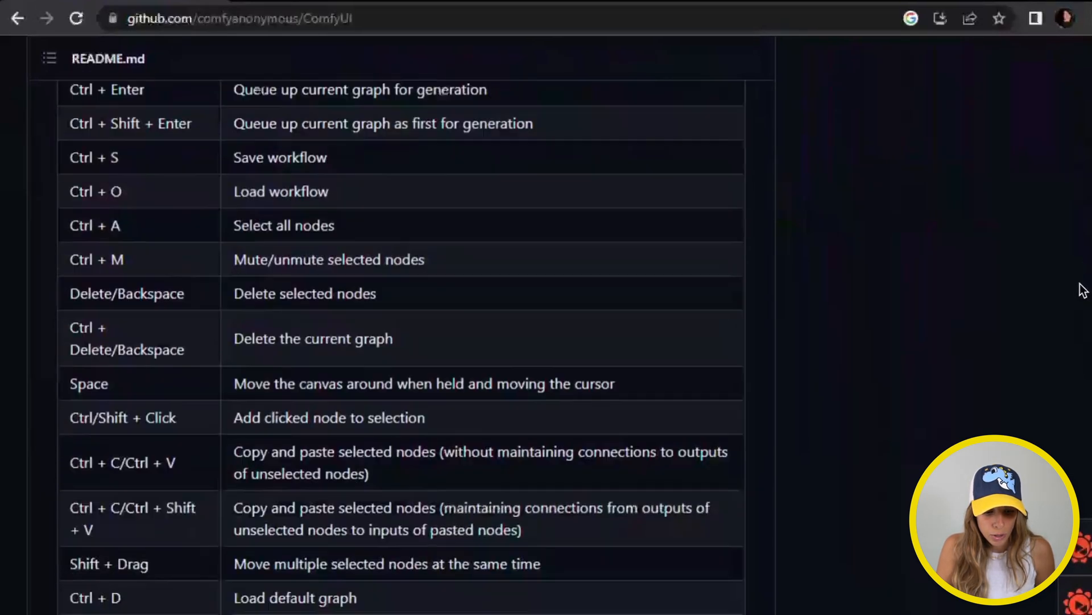
{"action": "scroll", "coordinate": [1067, 332], "scroll_direction": "down", "scroll_amount": 1}
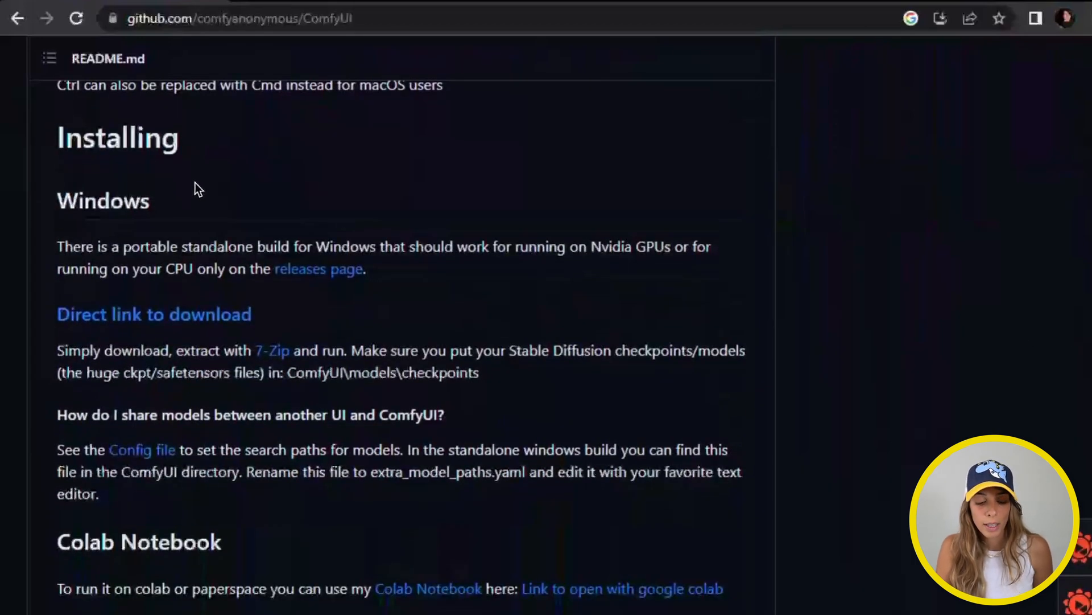
{"action": "scroll", "coordinate": [258, 520], "scroll_direction": "down", "scroll_amount": 1}
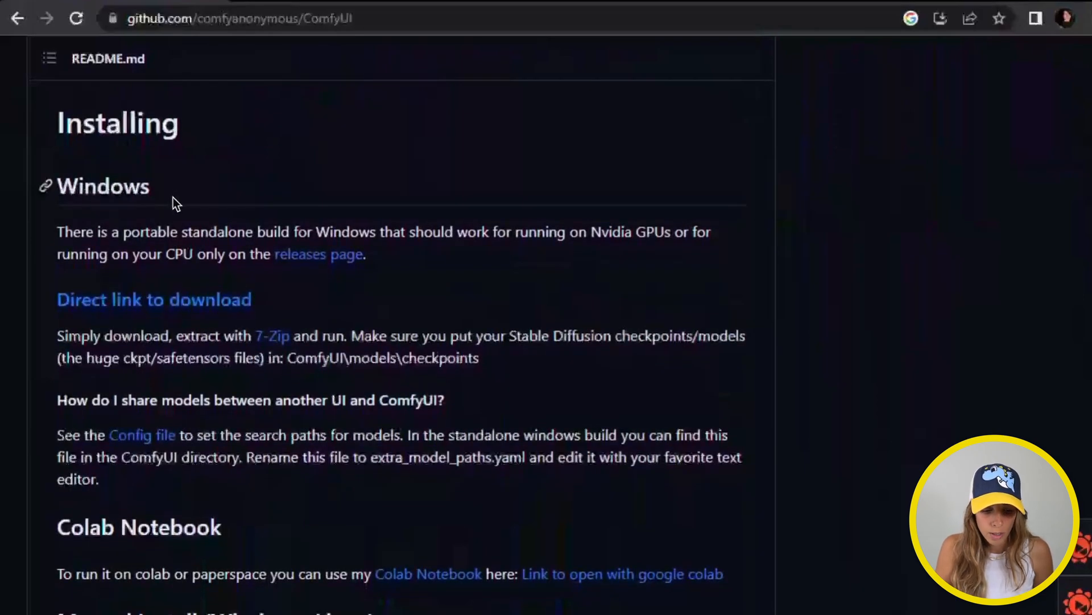
{"action": "scroll", "coordinate": [500, 440], "scroll_direction": "down", "scroll_amount": 3}
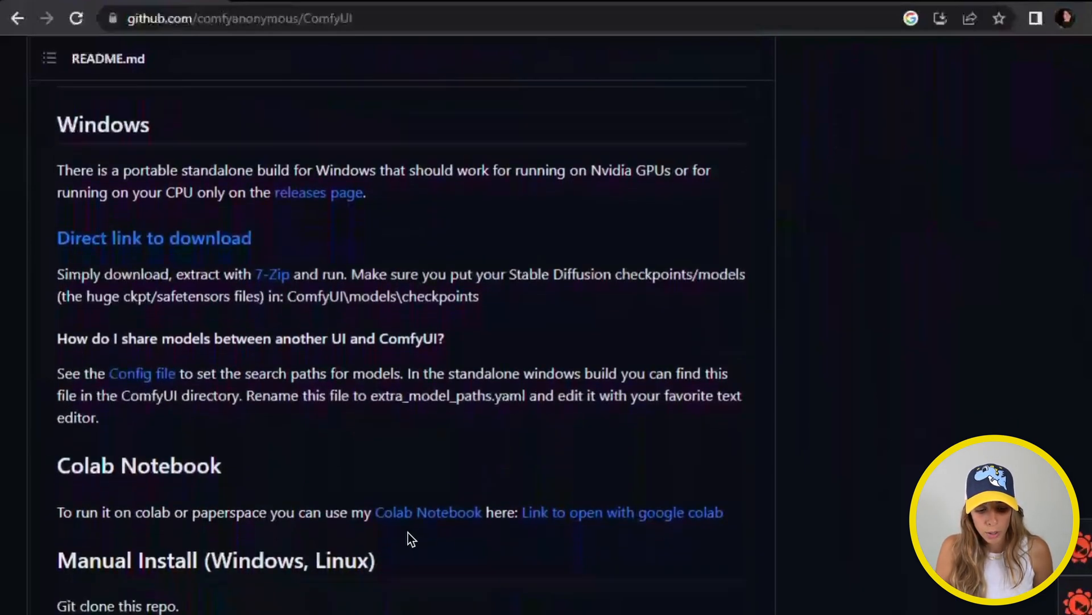
{"action": "scroll", "coordinate": [339, 566], "scroll_direction": "down", "scroll_amount": 2}
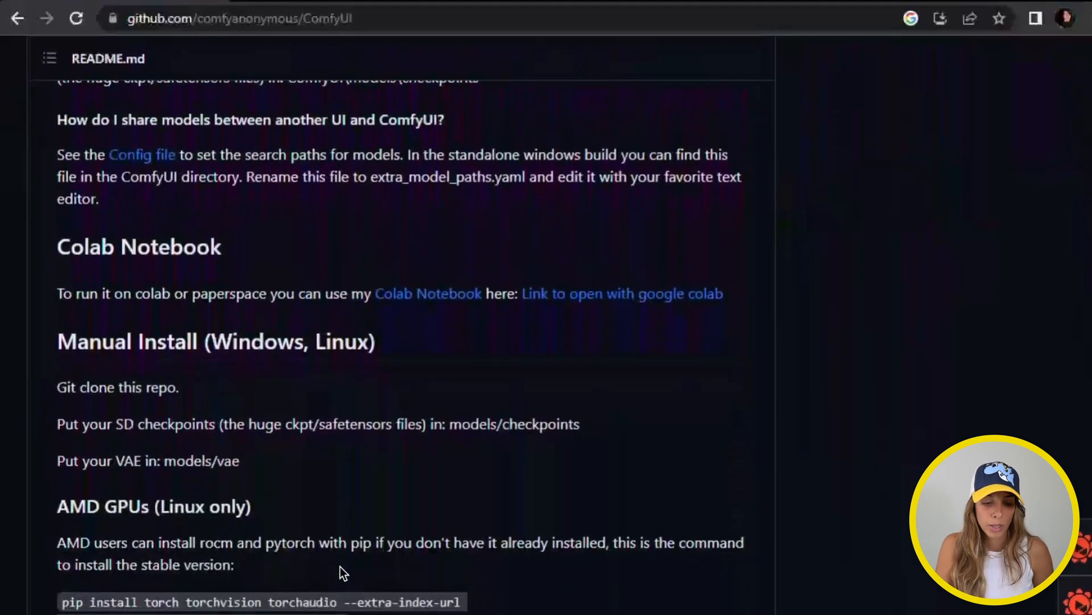
{"action": "scroll", "coordinate": [340, 565], "scroll_direction": "up", "scroll_amount": 2}
{"action": "scroll", "coordinate": [340, 566], "scroll_direction": "up", "scroll_amount": 2}
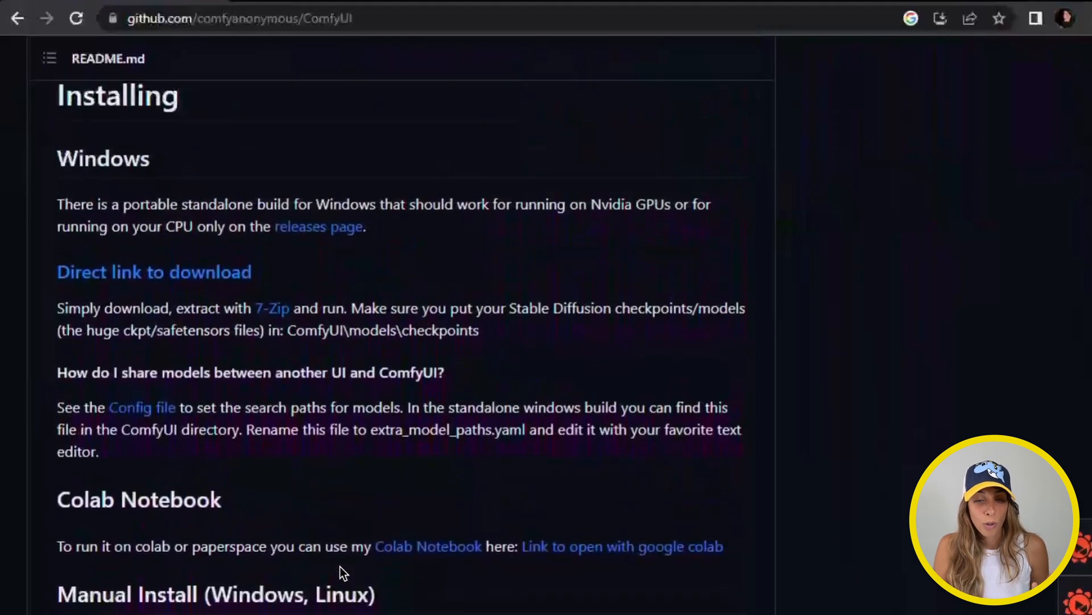
{"action": "scroll", "coordinate": [340, 566], "scroll_direction": "up", "scroll_amount": 1}
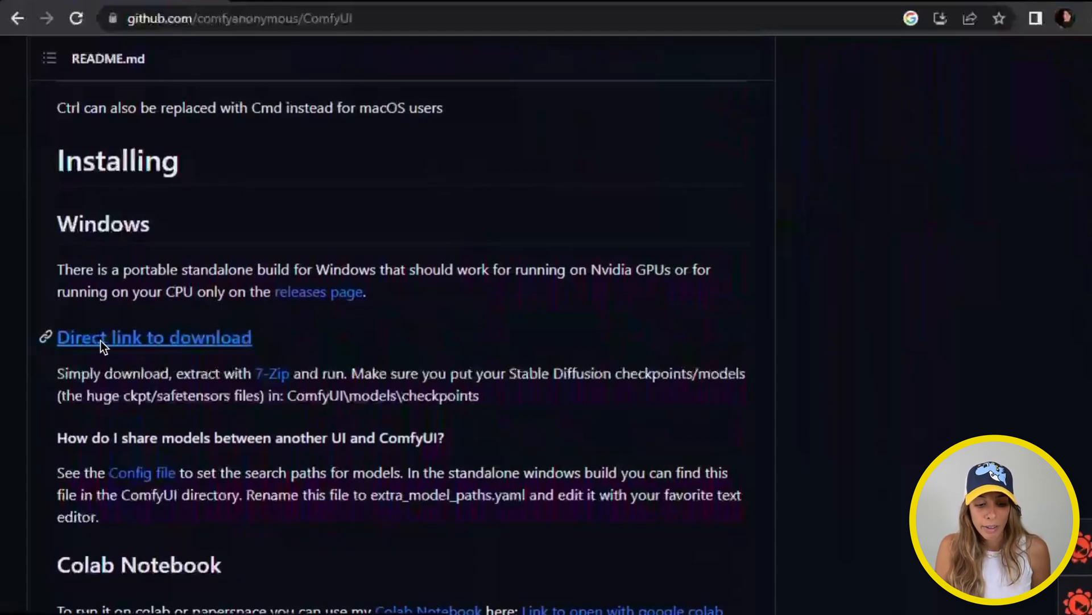
{"action": "left_click", "coordinate": [238, 346]}
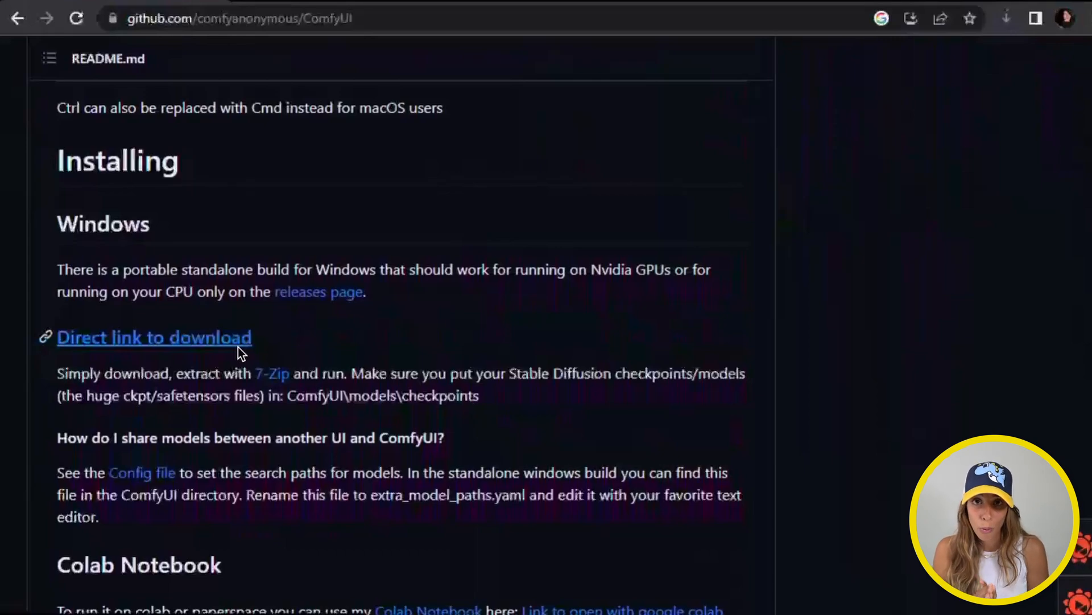
{"action": "left_click", "coordinate": [1008, 20]}
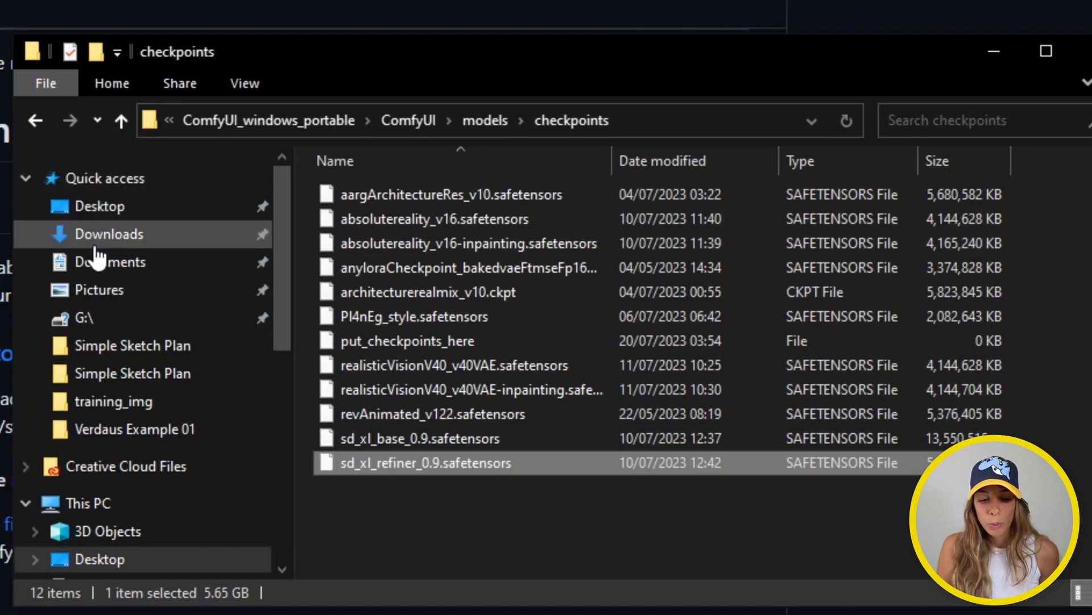
Extract ComfyUI_windows_portable_nvidia_cu118_or_cpu.7z into Downloads with 7-Zip and select the resulting folder
{"action": "left_click", "coordinate": [97, 246]}
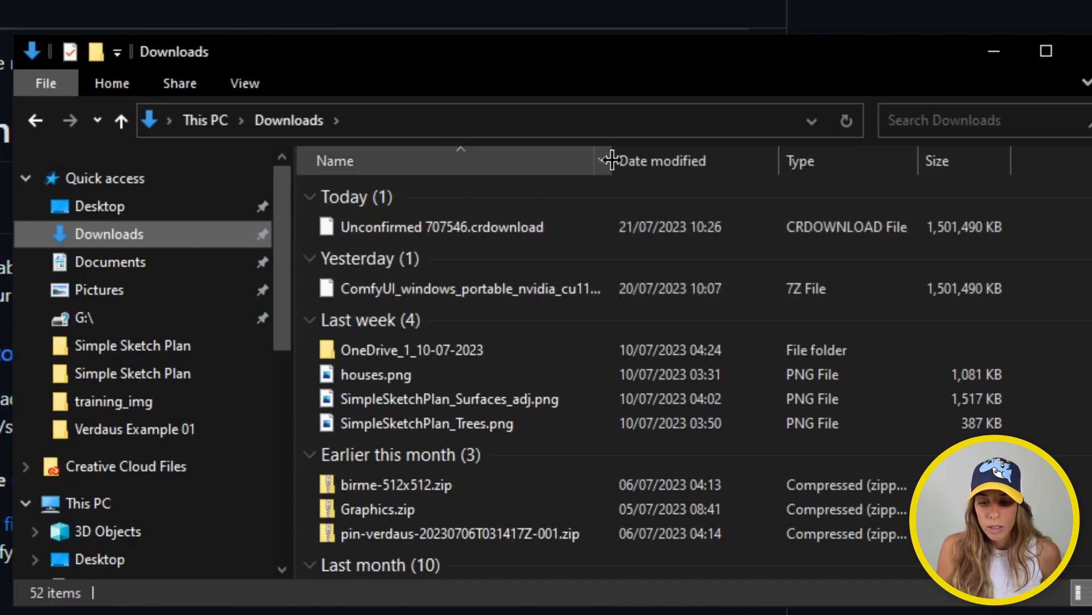
{"action": "left_click_drag", "start_coordinate": [612, 161], "coordinate": [715, 161]}
{"action": "right_click", "coordinate": [527, 230]}
{"action": "mouse_move", "coordinate": [613, 302]}
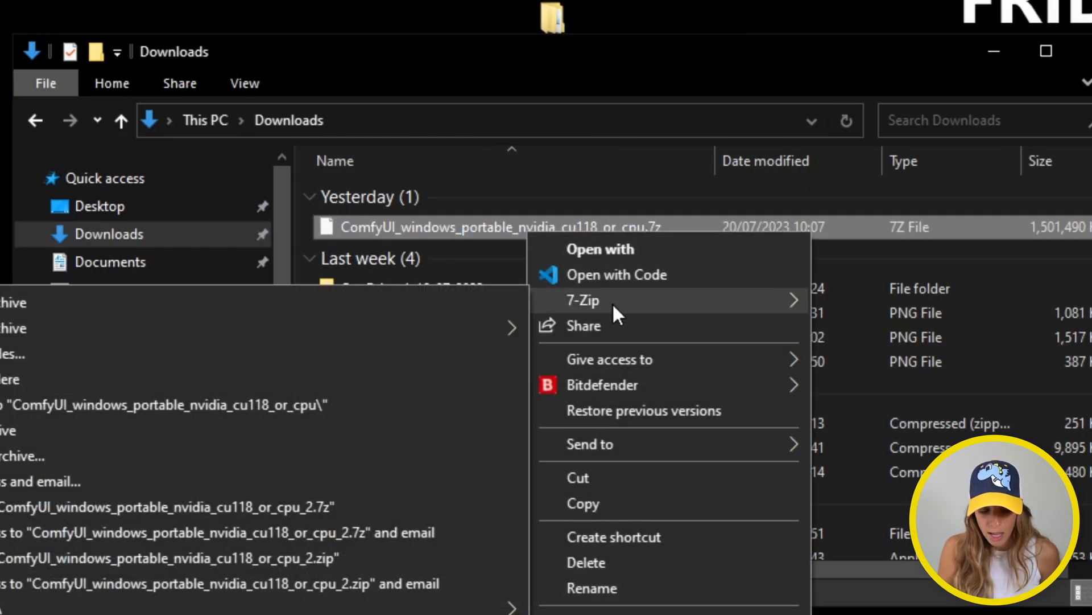
{"action": "left_click", "coordinate": [30, 354]}
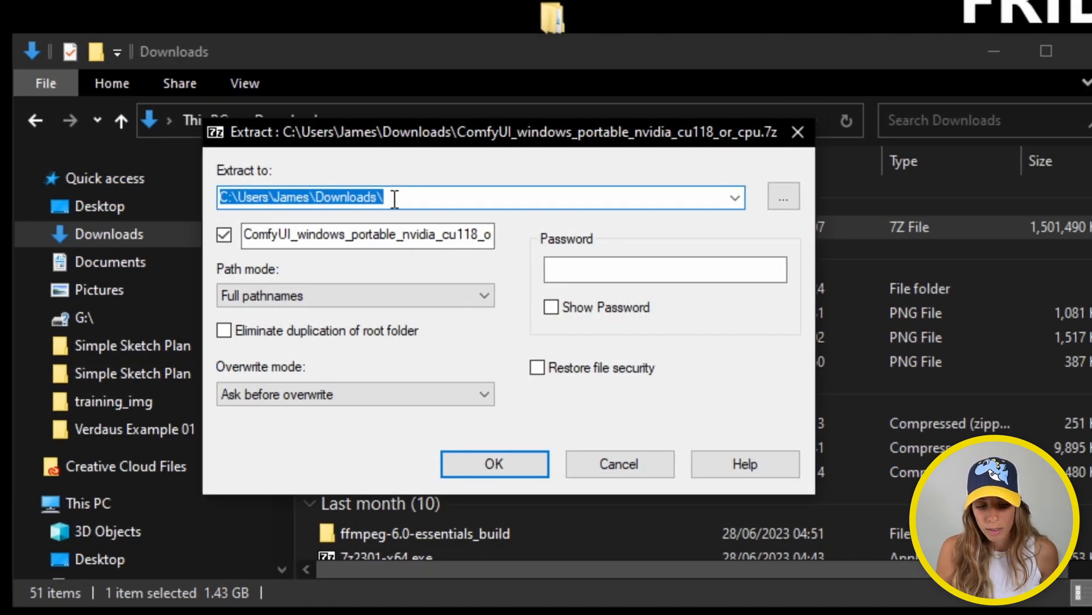
{"action": "left_click", "coordinate": [490, 467]}
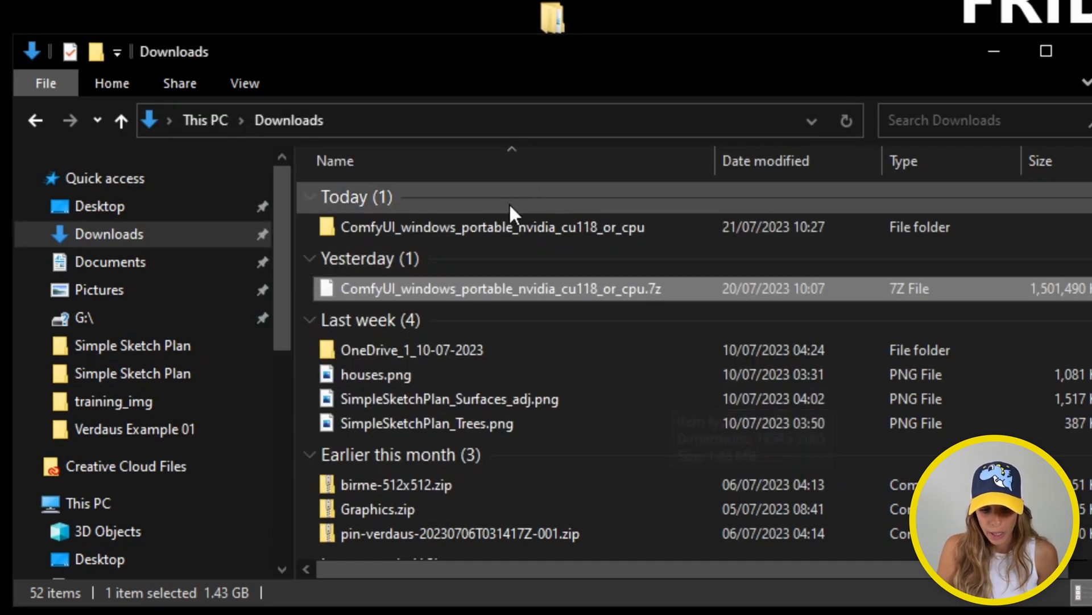
{"action": "left_click", "coordinate": [502, 227]}
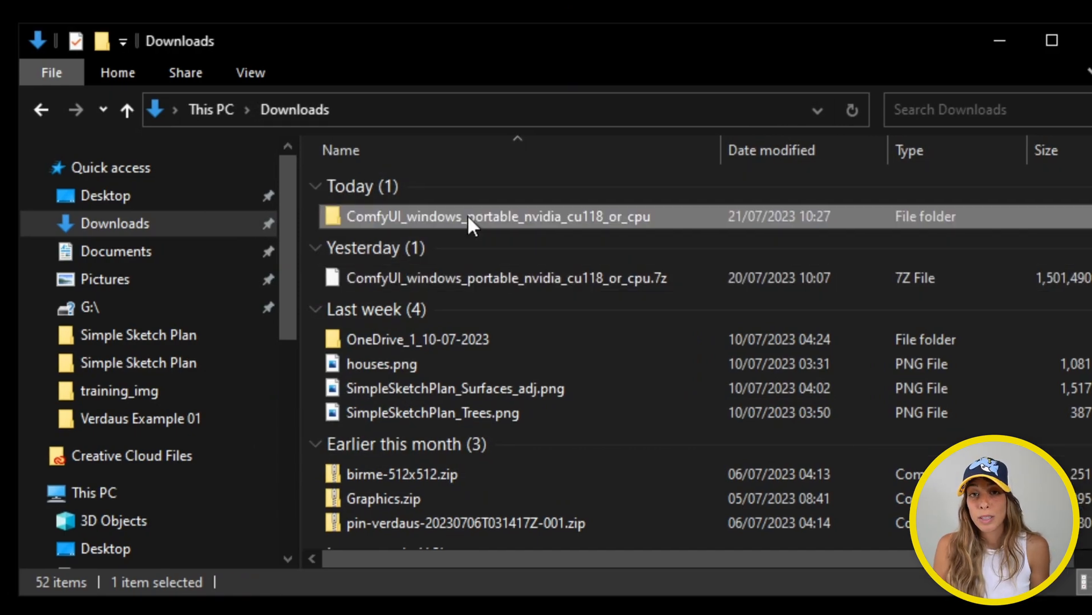
Go into ComfyUI_windows_portable > ComfyUI > models > checkpoints inside the extracted folder
{"action": "mouse_move", "coordinate": [467, 215]}
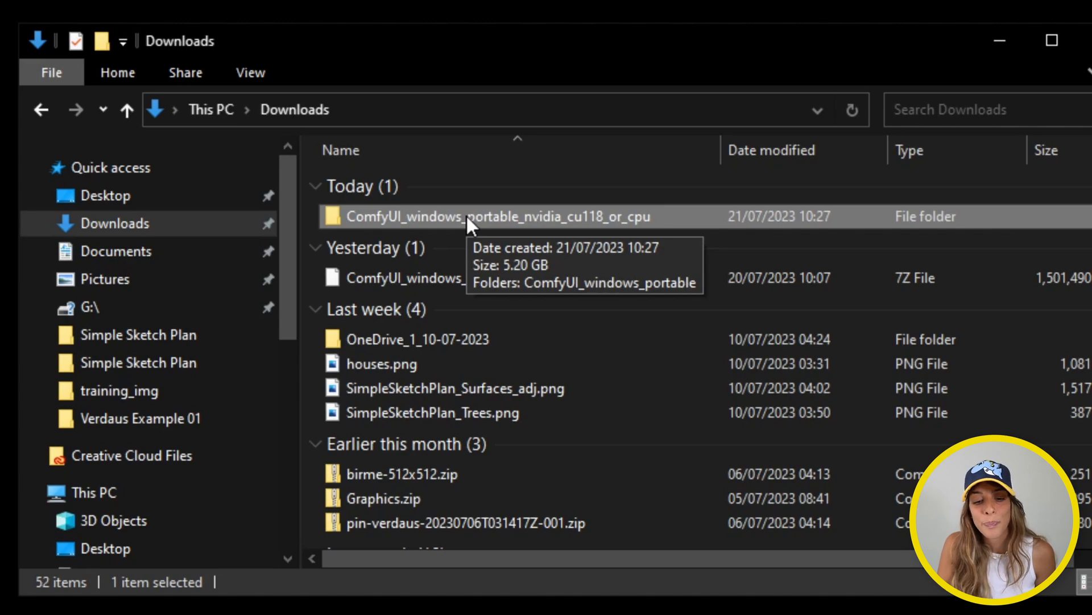
{"action": "double_click", "coordinate": [466, 213]}
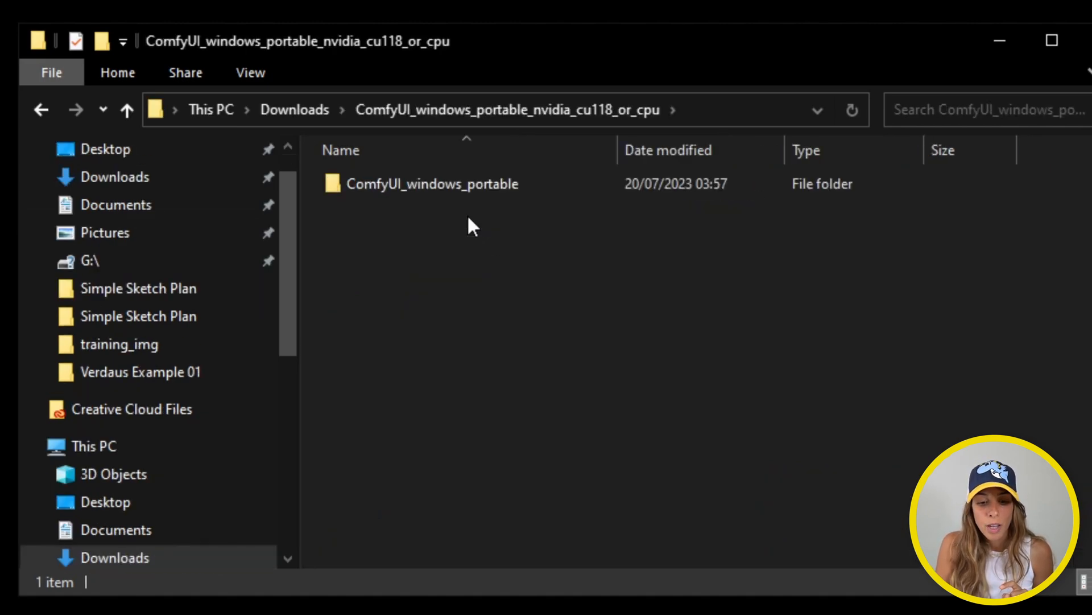
{"action": "double_click", "coordinate": [436, 182]}
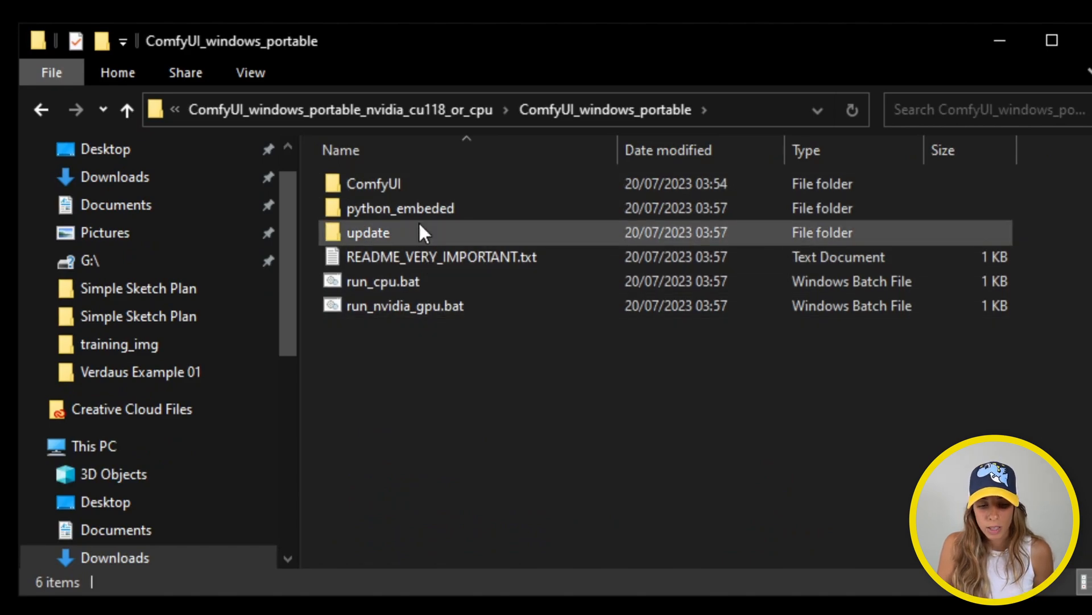
{"action": "double_click", "coordinate": [410, 184]}
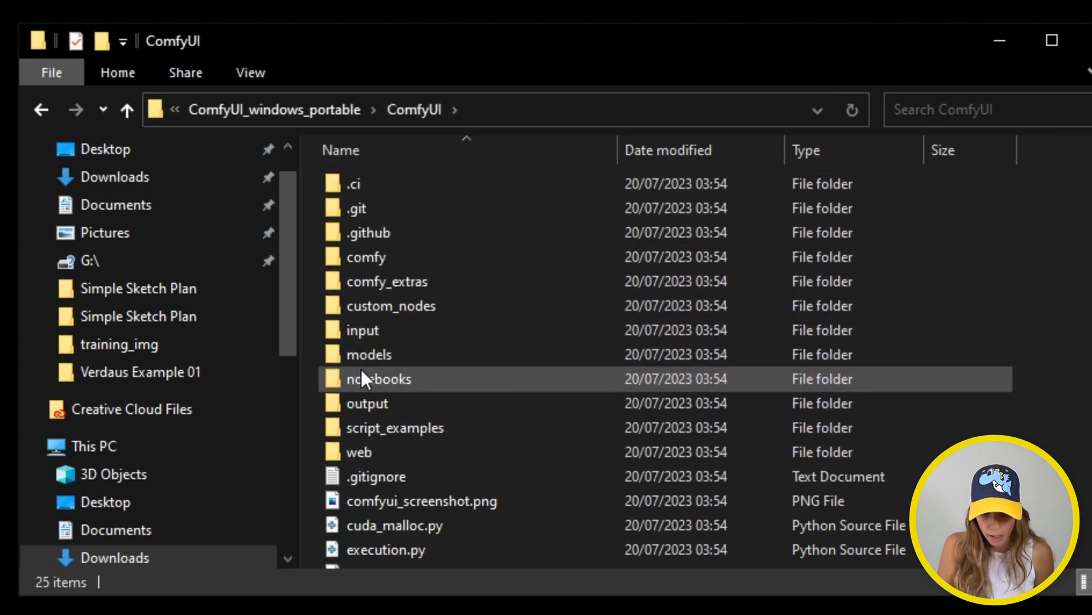
{"action": "double_click", "coordinate": [401, 359]}
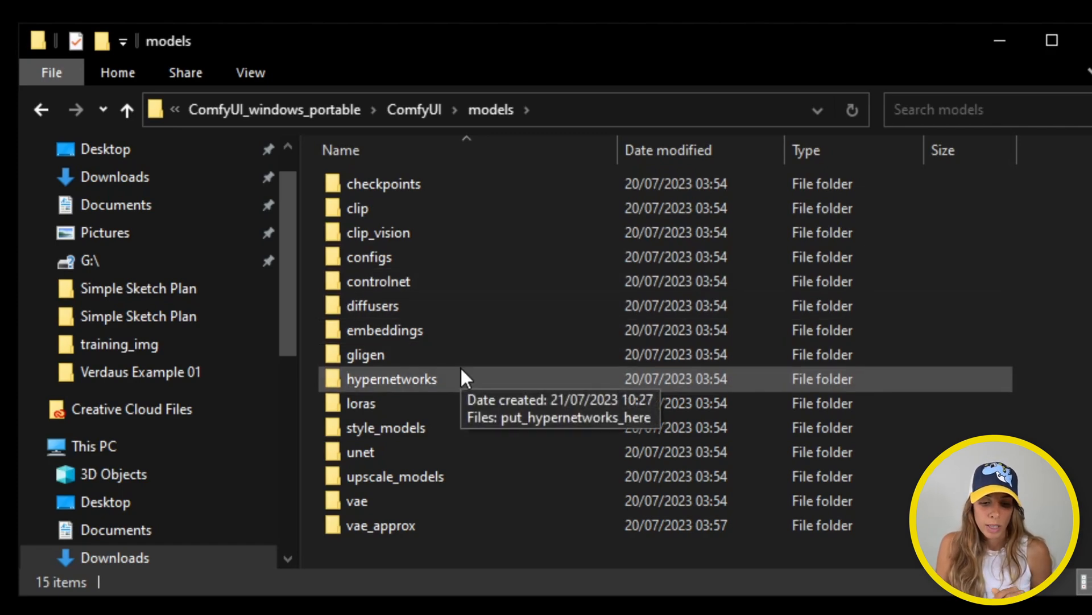
{"action": "double_click", "coordinate": [437, 182]}
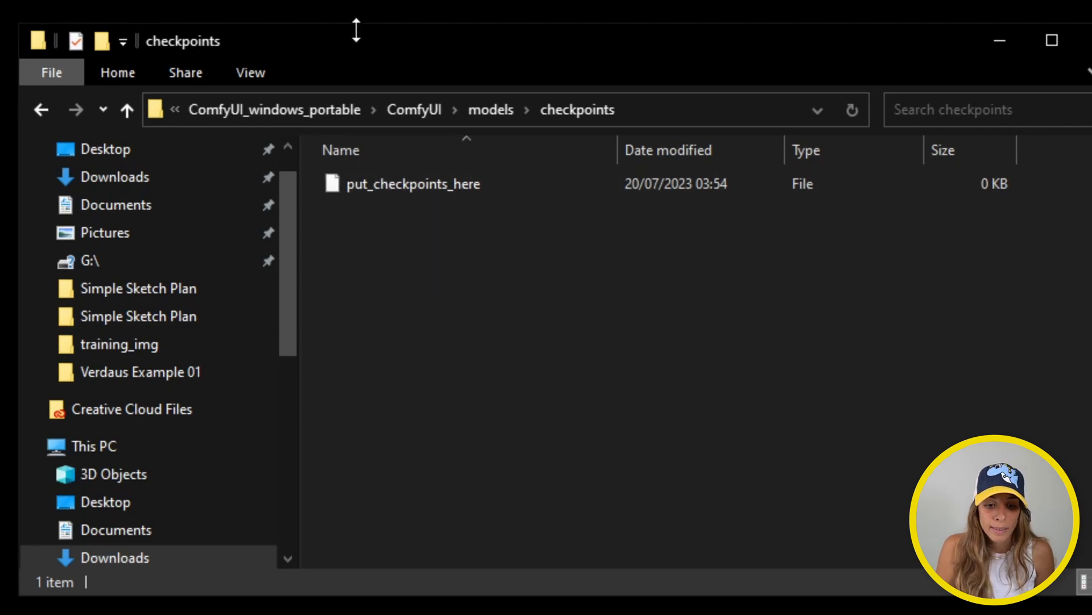
Open stable-diffusion-webui's models\Stable-diffusion folder in a second window beside ComfyUI's checkpoints
{"action": "left_click_drag", "start_coordinate": [357, 24], "coordinate": [387, 209]}
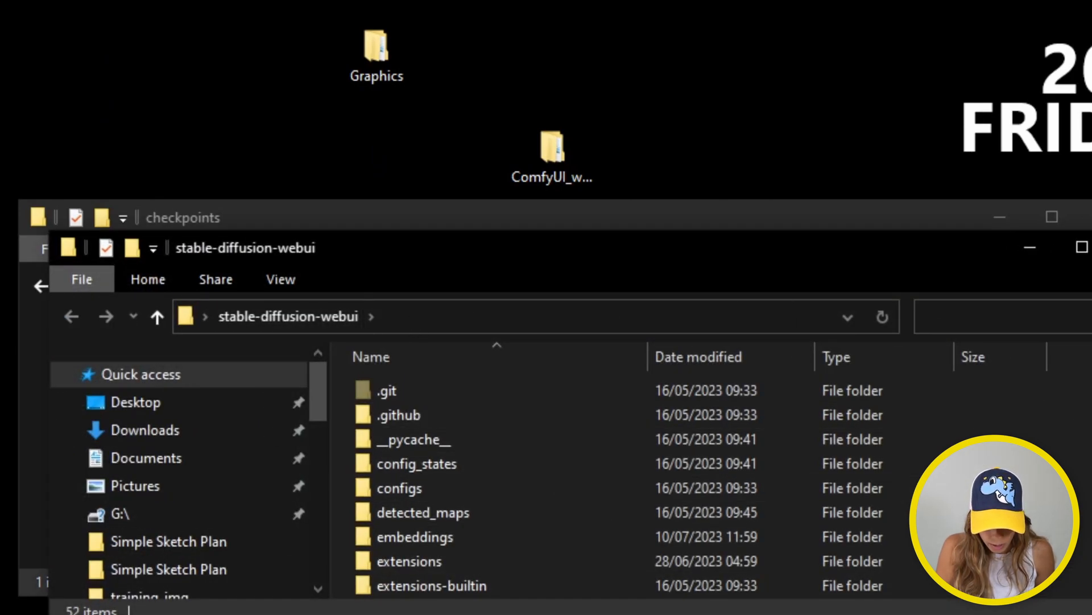
{"action": "scroll", "coordinate": [1059, 424], "scroll_direction": "down", "scroll_amount": 3}
{"action": "scroll", "coordinate": [1060, 424], "scroll_direction": "down", "scroll_amount": 1}
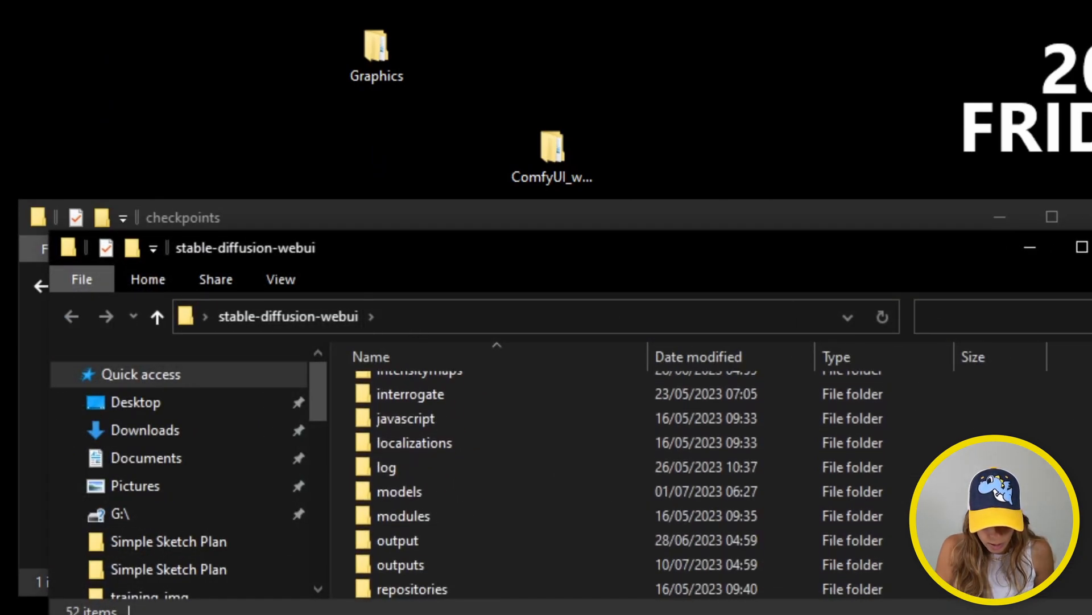
{"action": "double_click", "coordinate": [489, 495]}
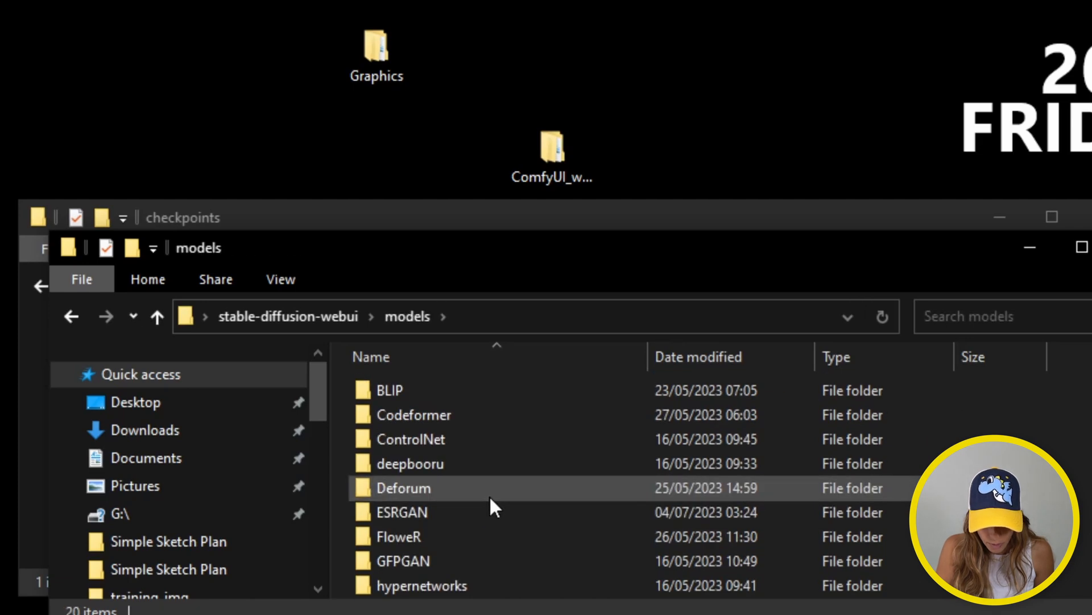
{"action": "scroll", "coordinate": [1060, 424], "scroll_direction": "down", "scroll_amount": 4}
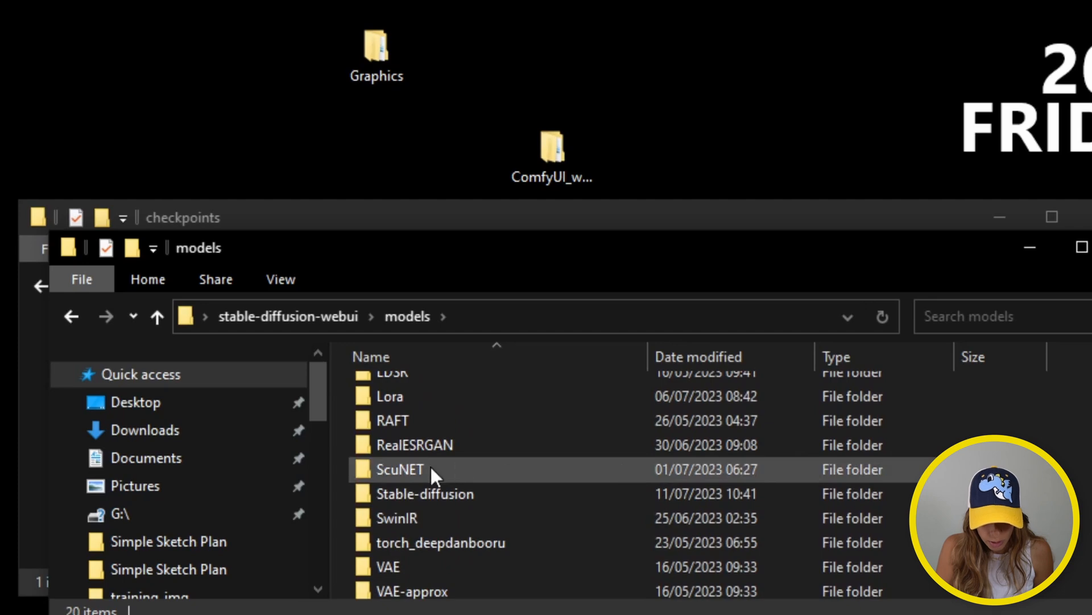
{"action": "double_click", "coordinate": [418, 494]}
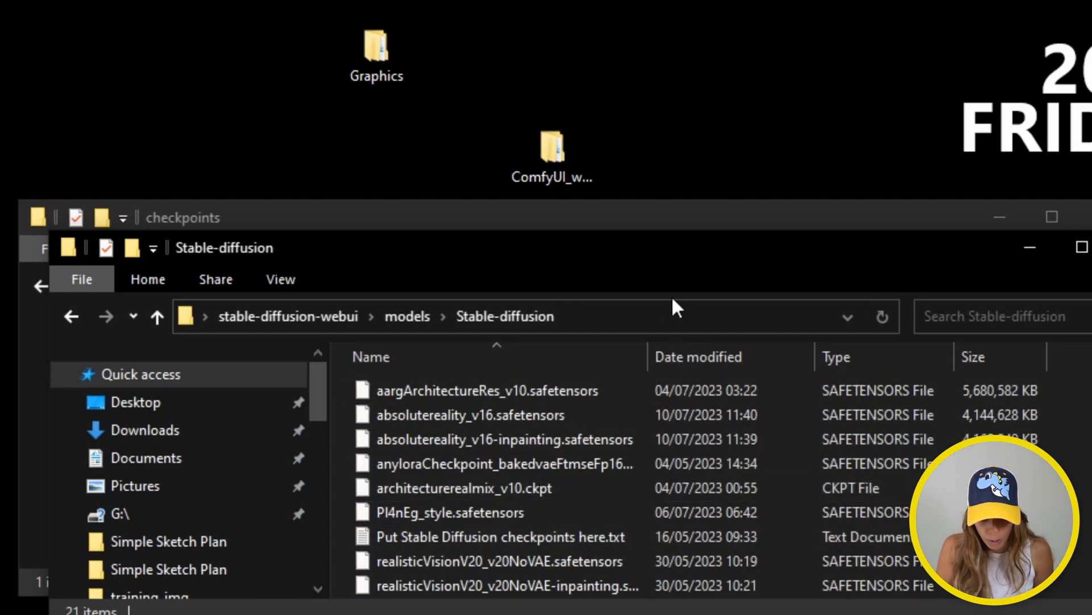
{"action": "left_click_drag", "start_coordinate": [581, 262], "coordinate": [567, 529]}
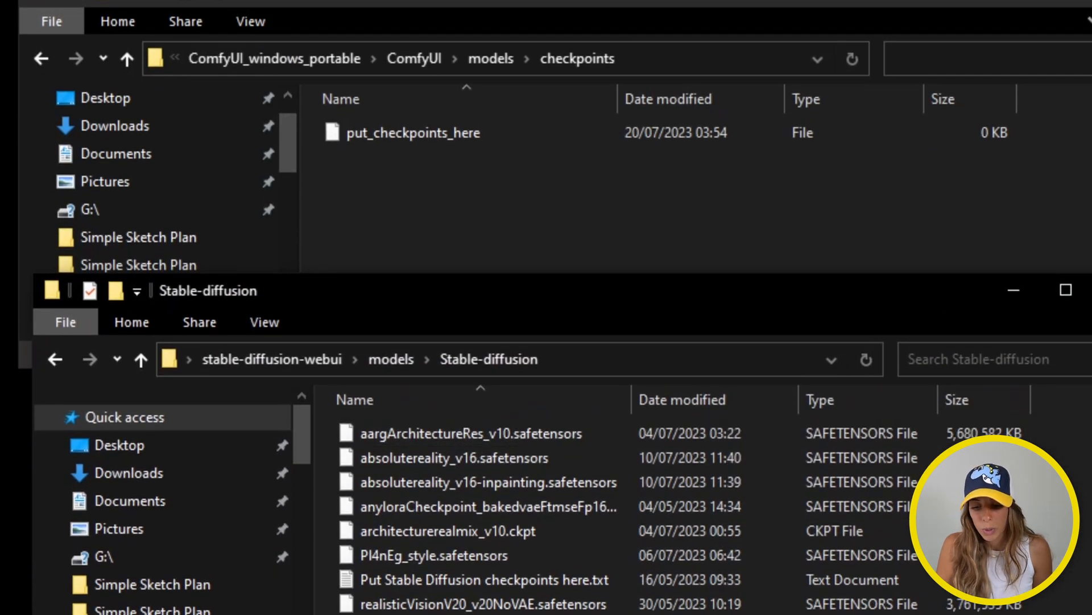
{"action": "scroll", "coordinate": [894, 427], "scroll_direction": "down", "scroll_amount": 4}
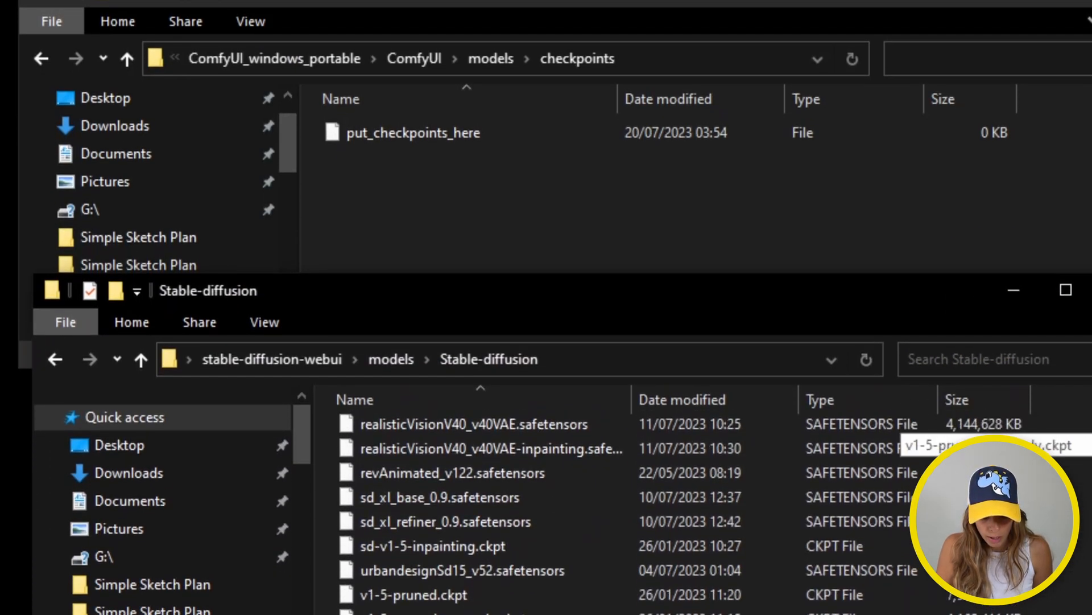
Copy revAnimated_v122.safetensors and bring the ComfyUI checkpoints window forward
{"action": "left_click", "coordinate": [462, 497]}
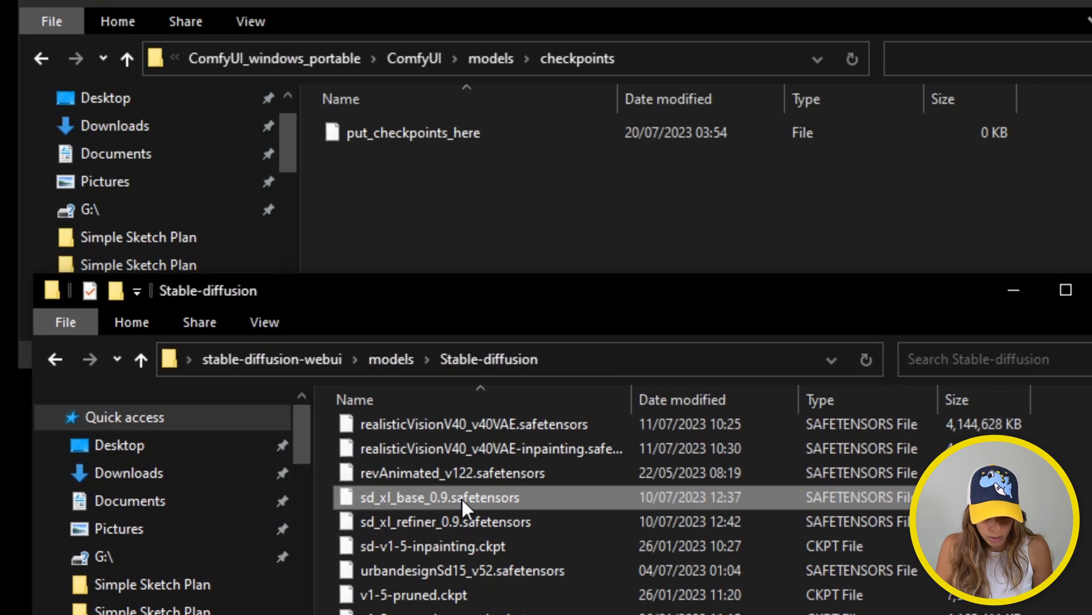
{"action": "left_click", "coordinate": [462, 473]}
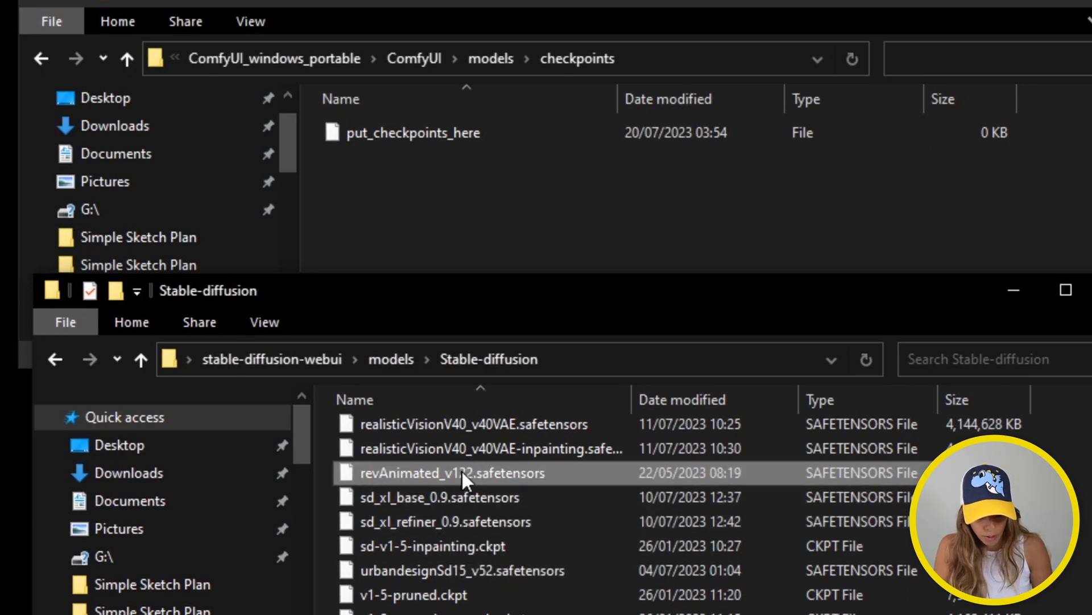
{"action": "right_click", "coordinate": [578, 476]}
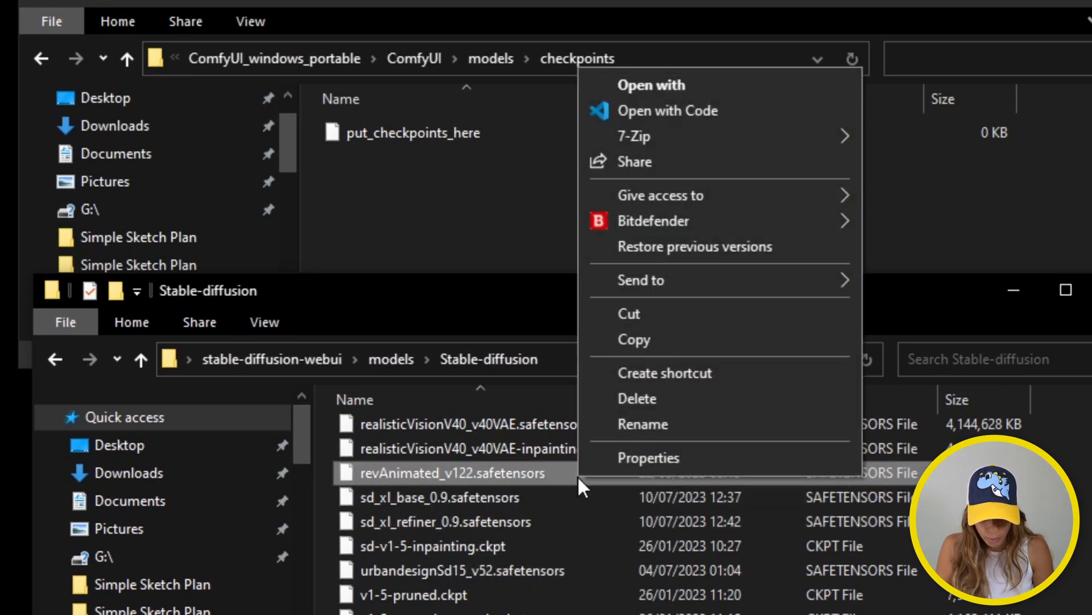
{"action": "left_click", "coordinate": [640, 343]}
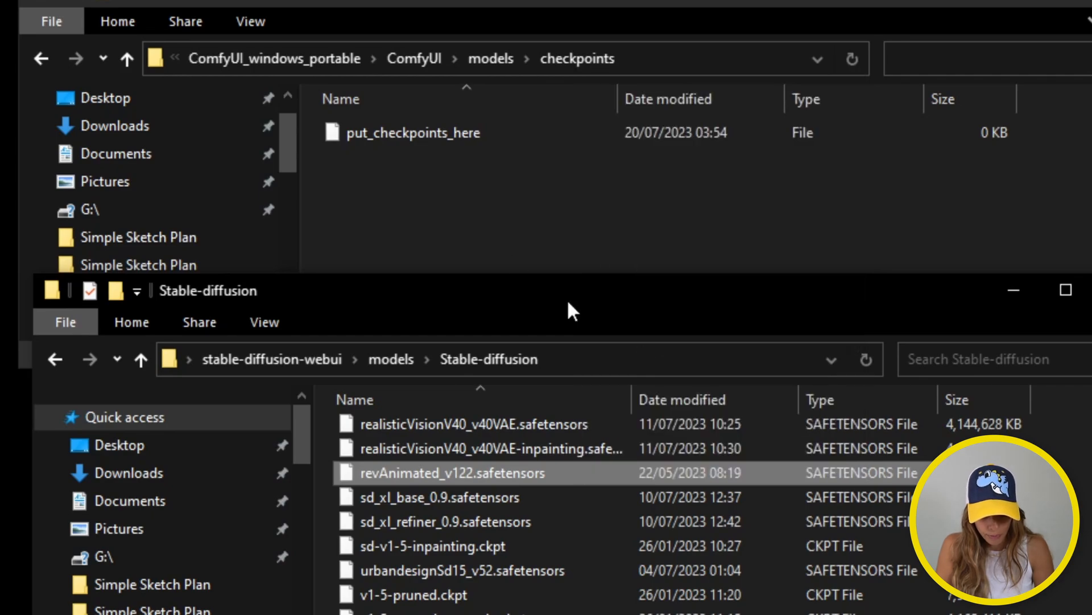
{"action": "left_click", "coordinate": [427, 186]}
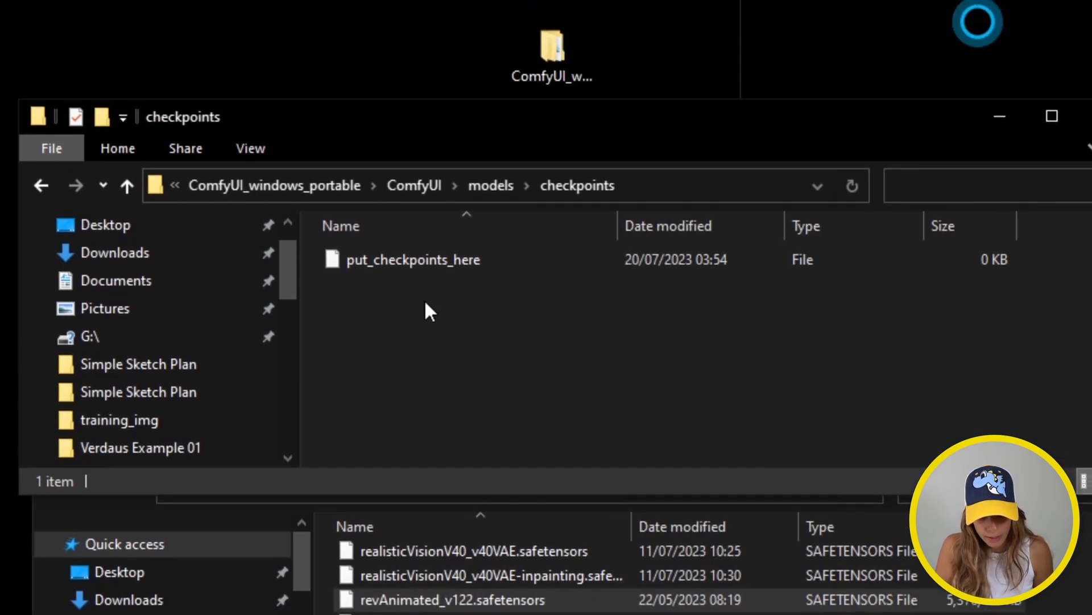
Paste revAnimated_v122.safetensors into ComfyUI's checkpoints folder
{"action": "key", "text": "ctrl+v"}
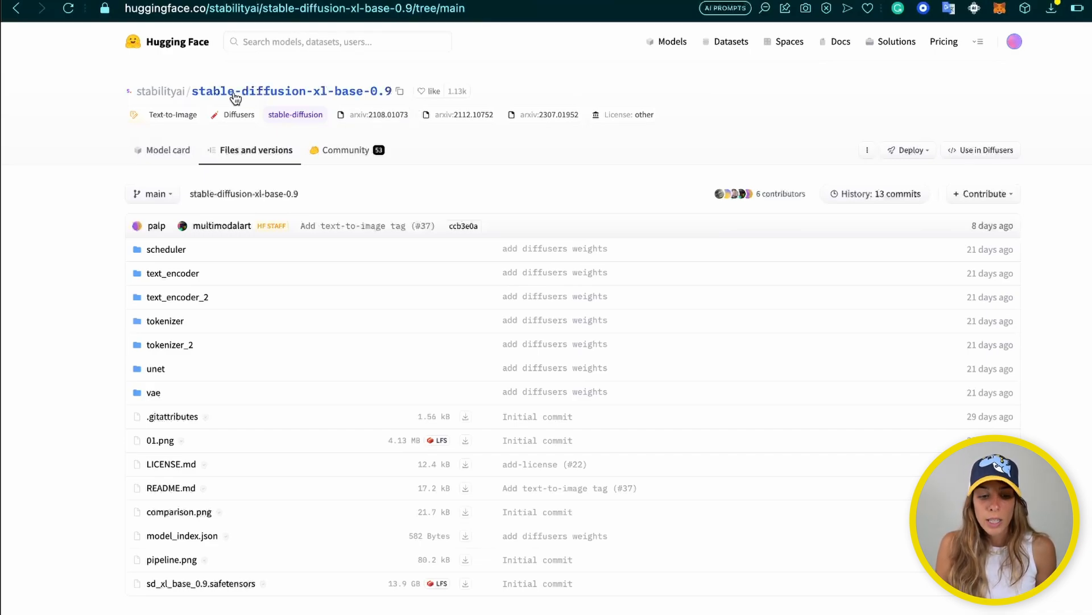
Go to the Stability AI organization page on Hugging Face
{"action": "left_click", "coordinate": [158, 91]}
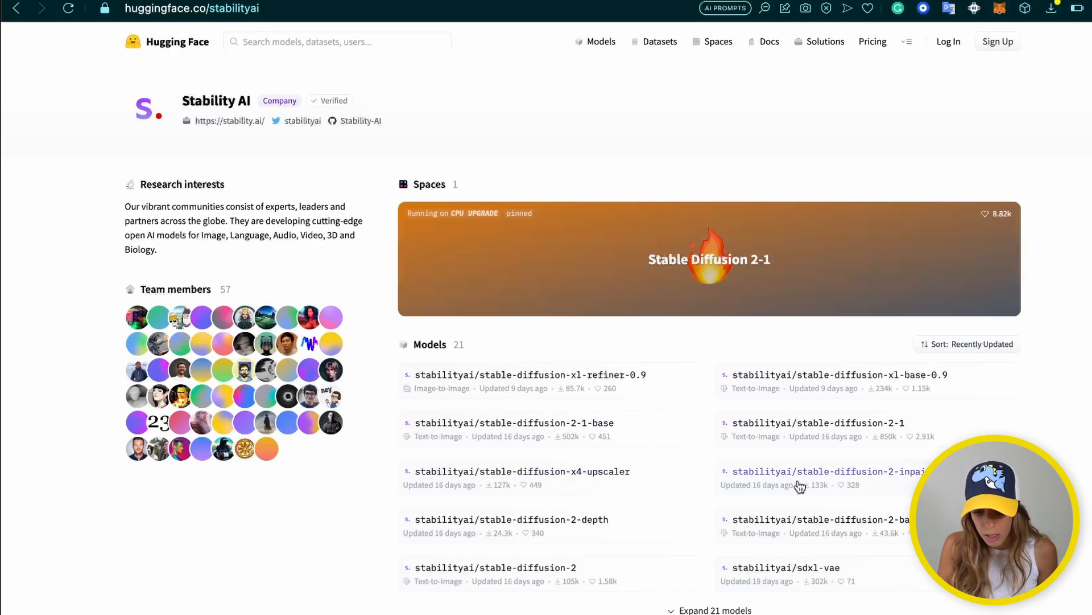
Open the stable-diffusion-xl-base-0.9 model page and read its Researcher Early Access notice
{"action": "left_click", "coordinate": [840, 377]}
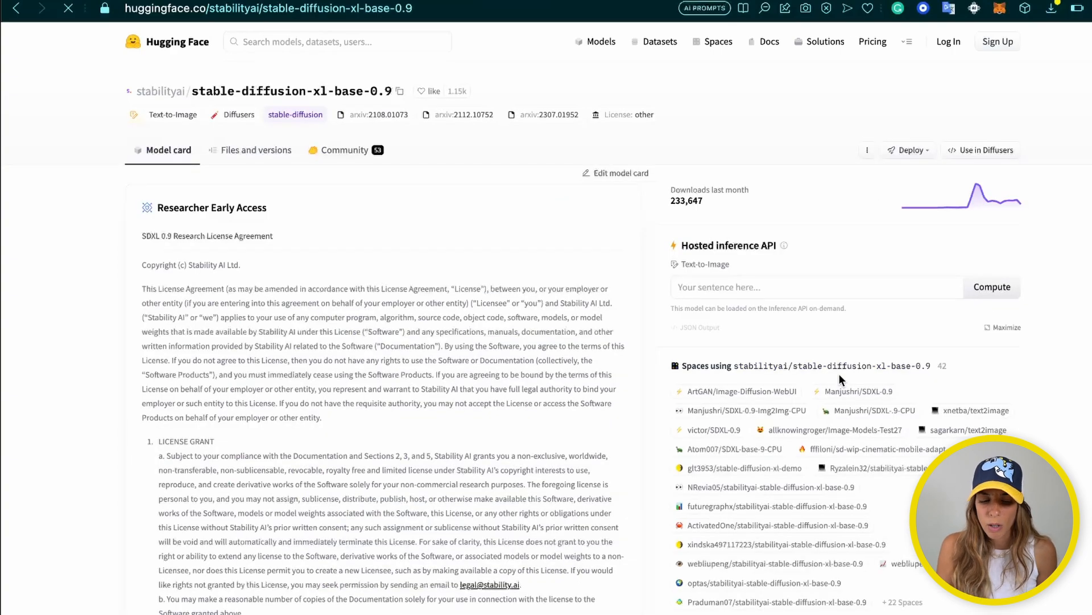
{"action": "scroll", "coordinate": [388, 335], "scroll_direction": "down", "scroll_amount": 1}
{"action": "scroll", "coordinate": [387, 335], "scroll_direction": "up", "scroll_amount": 1}
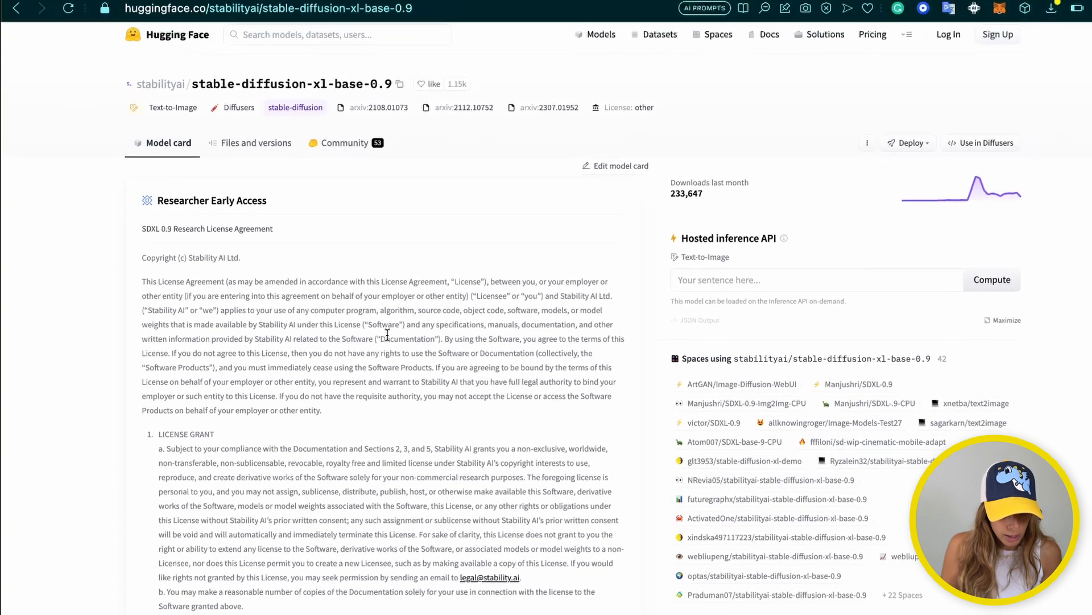
{"action": "scroll", "coordinate": [387, 335], "scroll_direction": "down", "scroll_amount": 1}
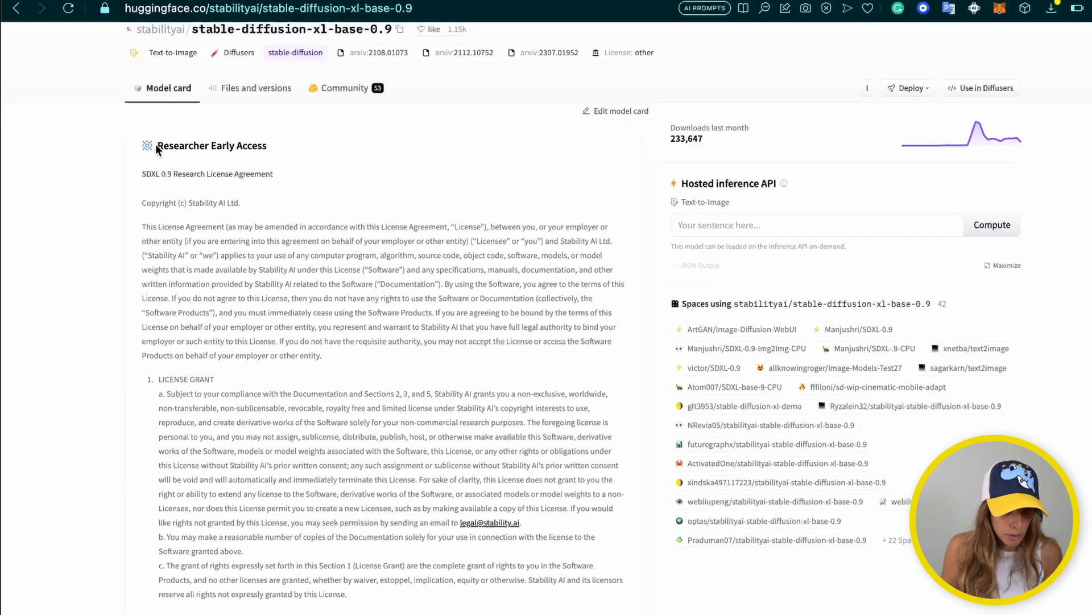
{"action": "left_click_drag", "start_coordinate": [155, 145], "coordinate": [270, 141]}
{"action": "left_click", "coordinate": [319, 152]}
{"action": "scroll", "coordinate": [395, 162], "scroll_direction": "up", "scroll_amount": 1}
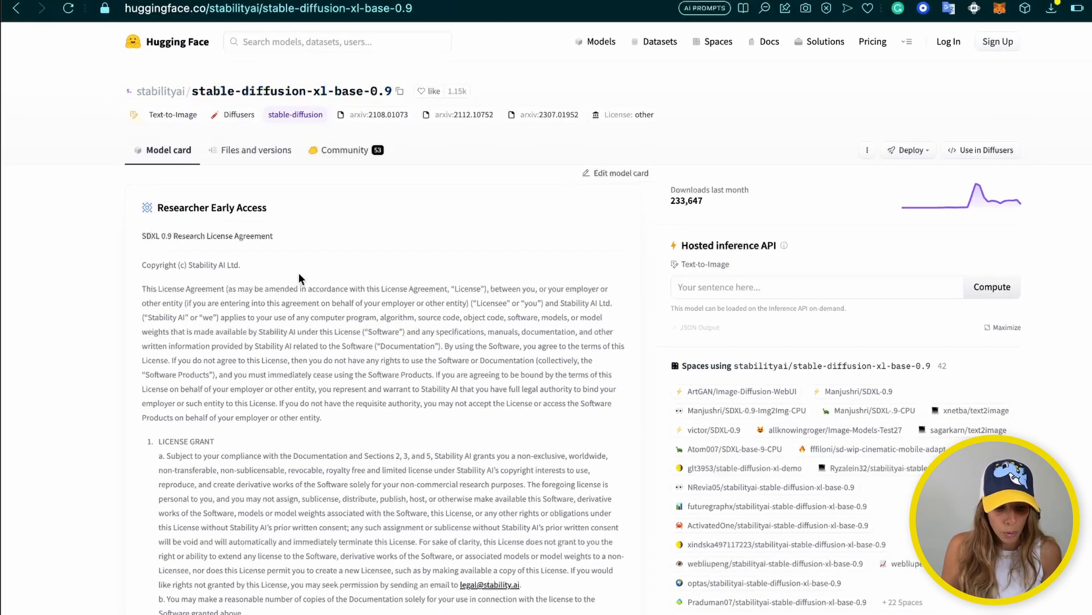
{"action": "scroll", "coordinate": [297, 276], "scroll_direction": "down", "scroll_amount": 9}
{"action": "scroll", "coordinate": [294, 282], "scroll_direction": "down", "scroll_amount": 20}
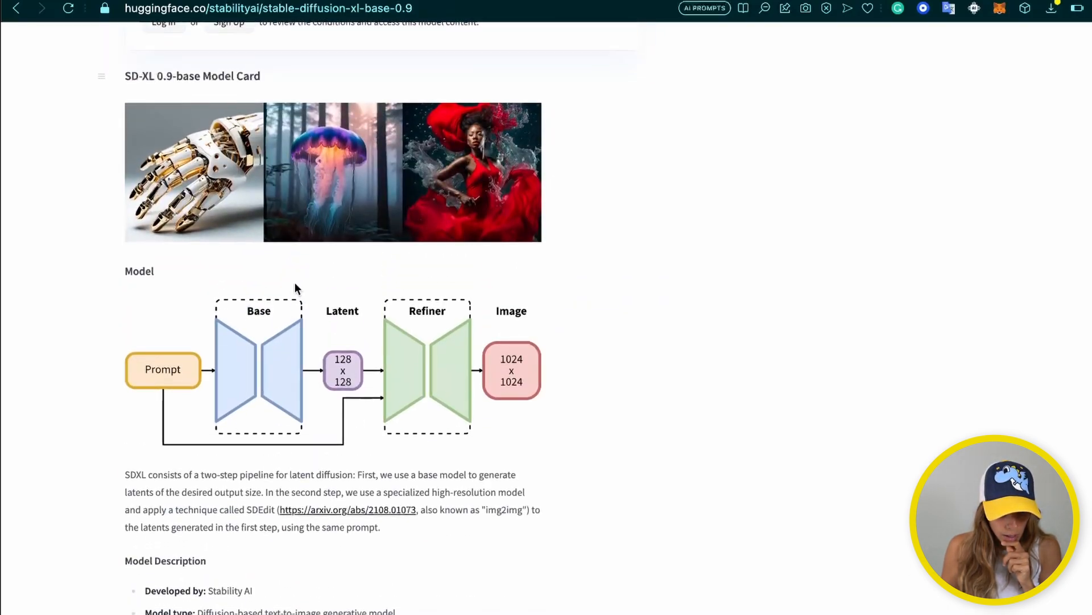
{"action": "scroll", "coordinate": [296, 284], "scroll_direction": "up", "scroll_amount": 6}
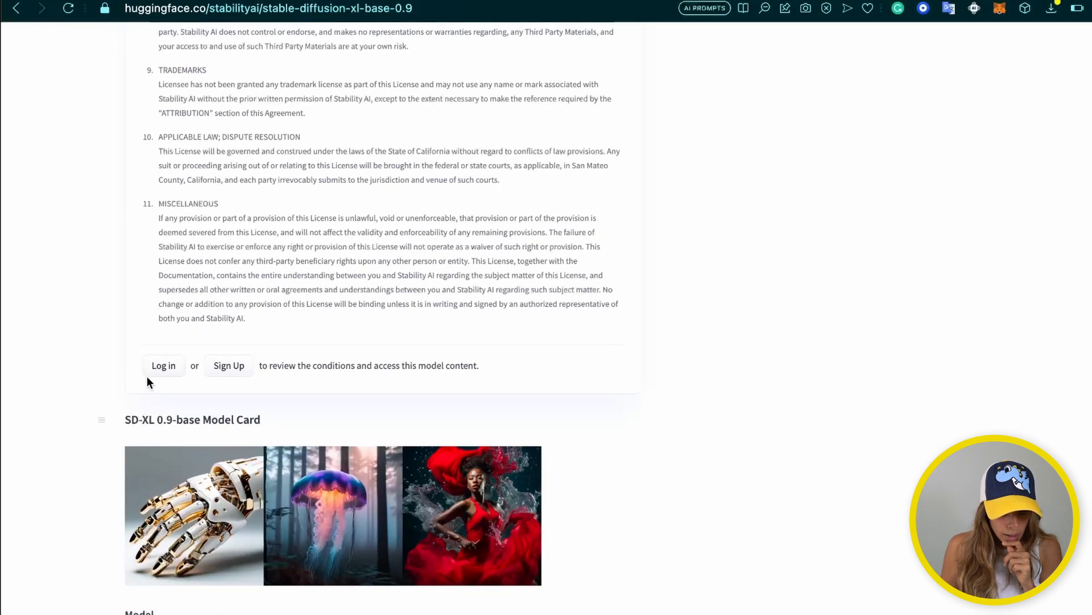
{"action": "scroll", "coordinate": [211, 340], "scroll_direction": "up", "scroll_amount": 1}
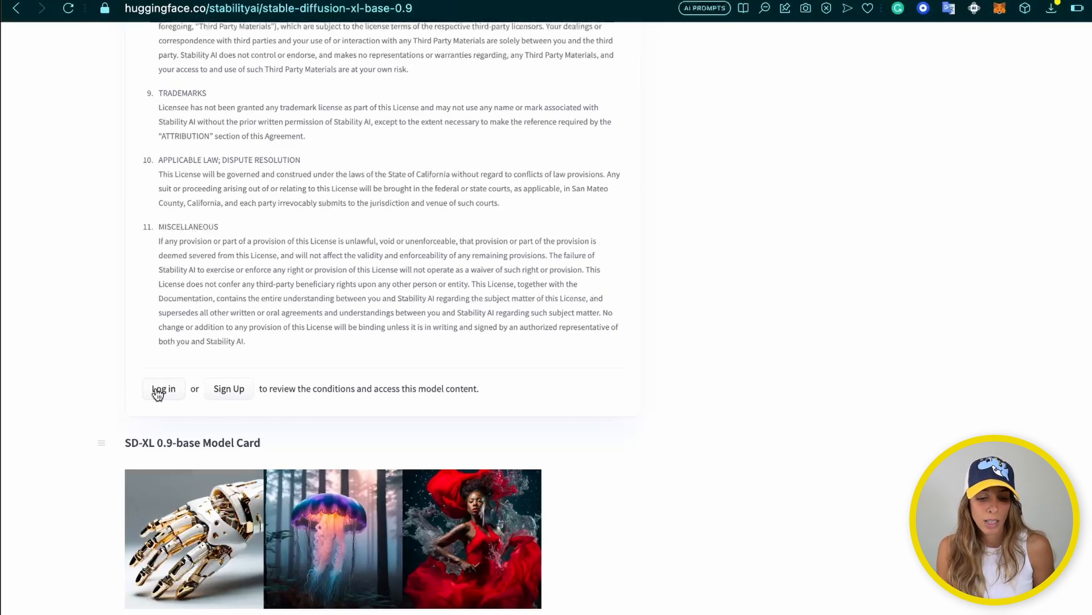
Log in to Hugging Face and view the base 0.9 model's Files and versions
{"action": "left_click", "coordinate": [162, 388]}
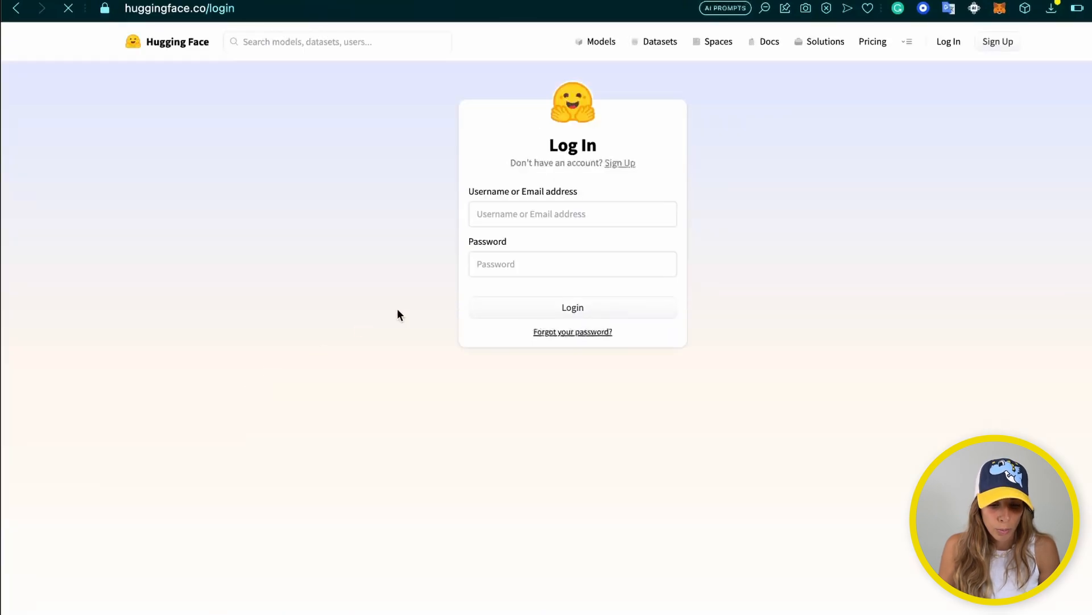
{"action": "left_click", "coordinate": [556, 307]}
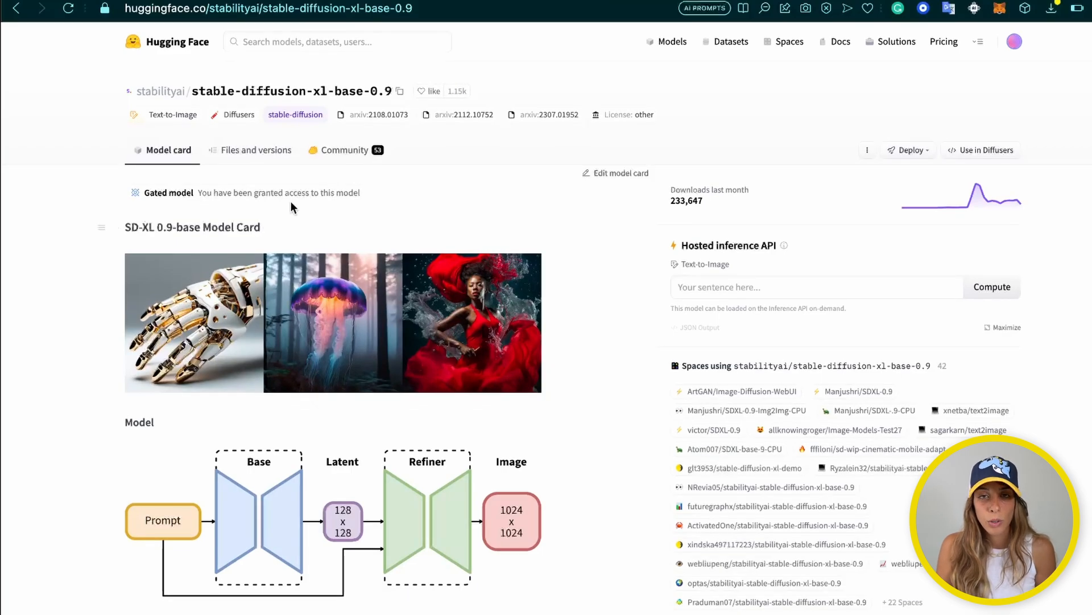
{"action": "scroll", "coordinate": [292, 205], "scroll_direction": "down", "scroll_amount": 15}
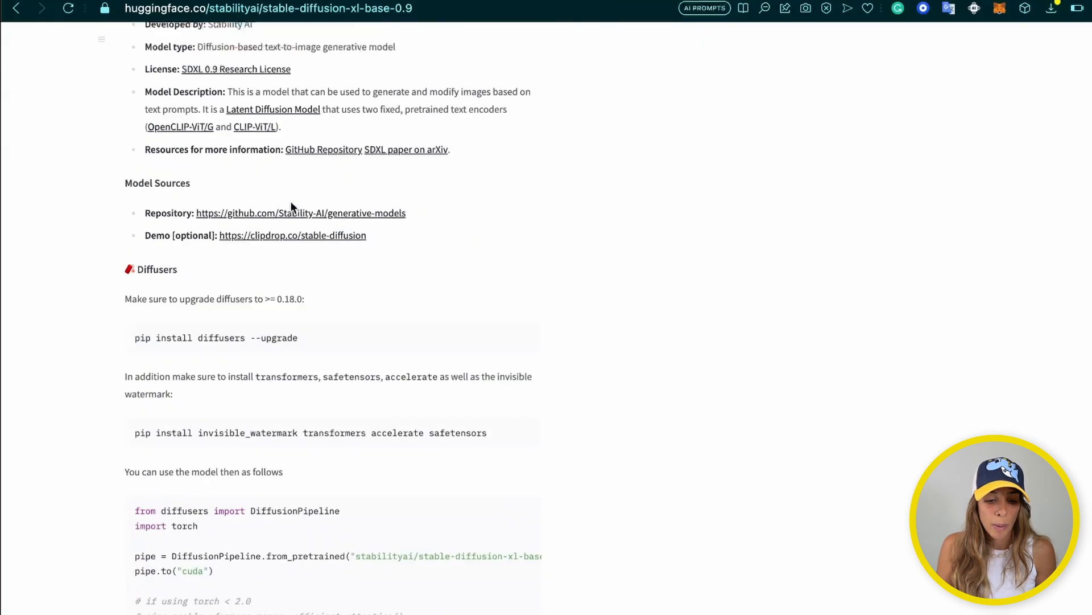
{"action": "scroll", "coordinate": [292, 205], "scroll_direction": "up", "scroll_amount": 15}
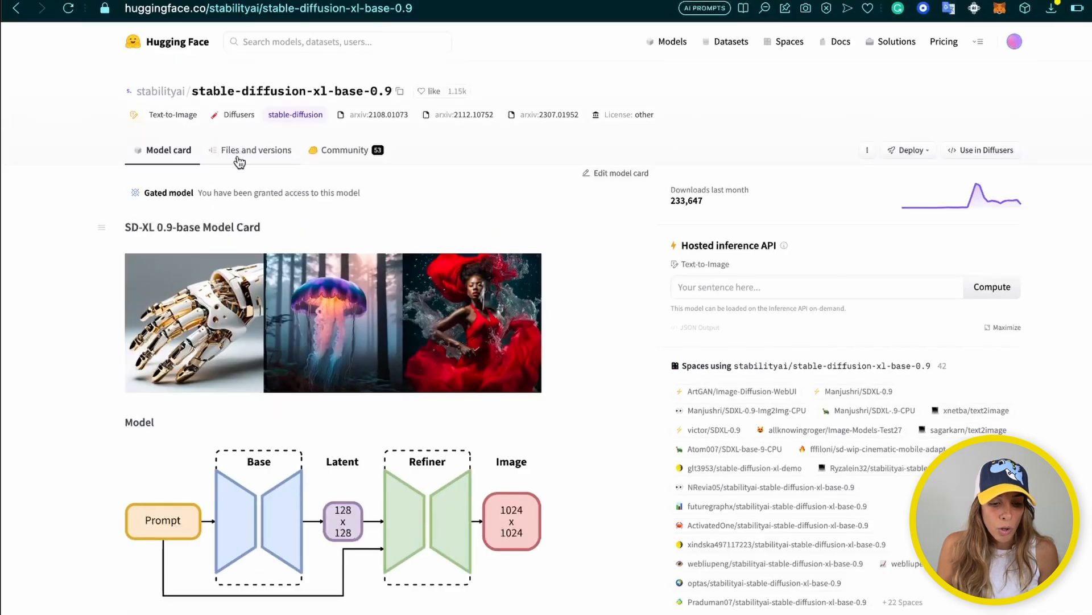
{"action": "left_click", "coordinate": [235, 155]}
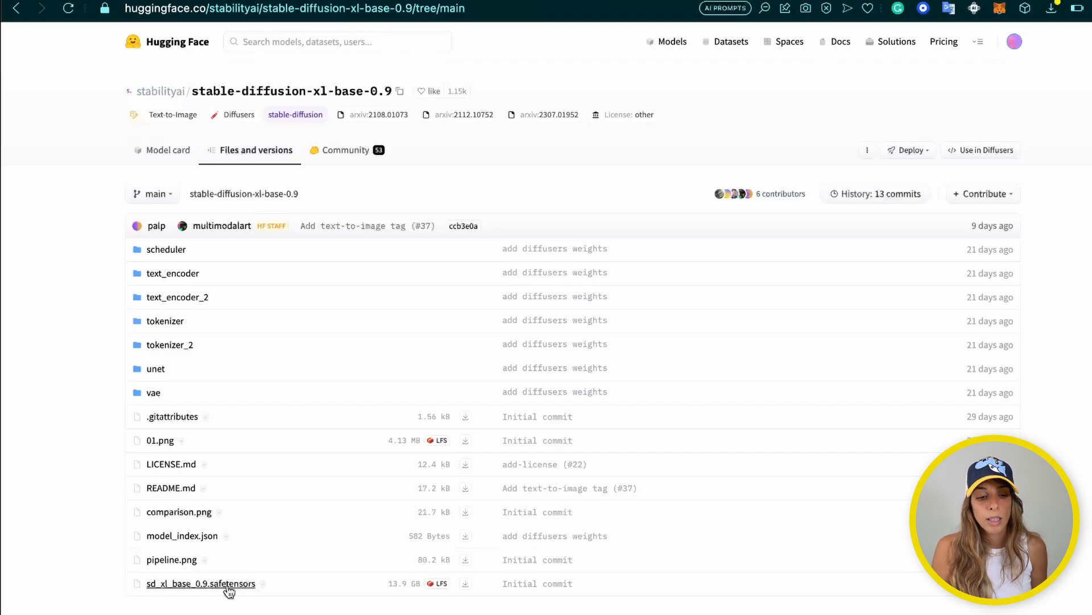
Open the stable-diffusion-xl-refiner-0.9 Files and versions list via the Stability AI page
{"action": "left_click", "coordinate": [172, 92]}
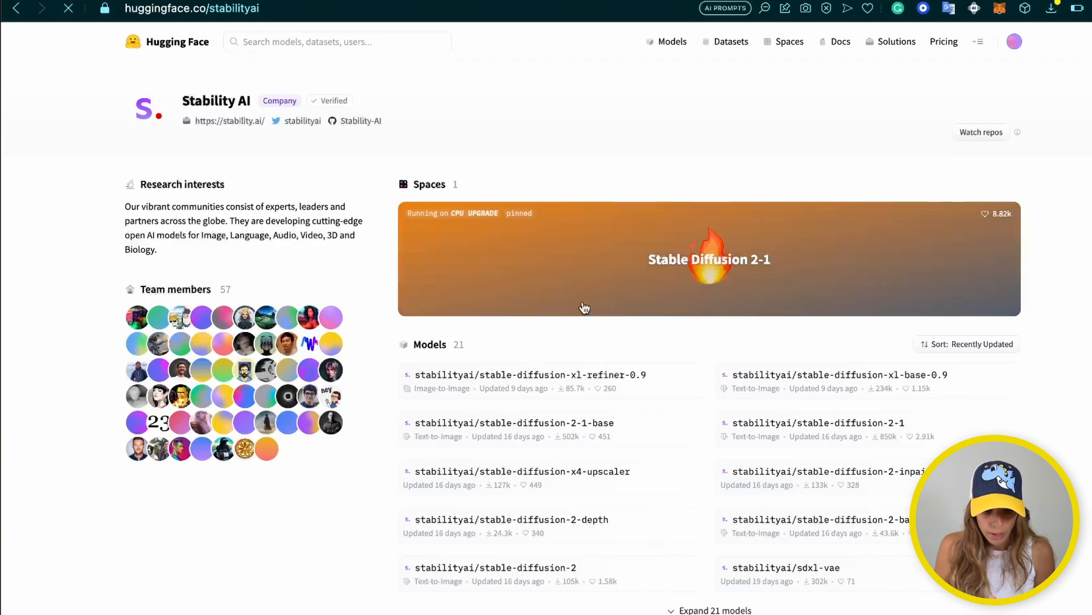
{"action": "left_click", "coordinate": [548, 378]}
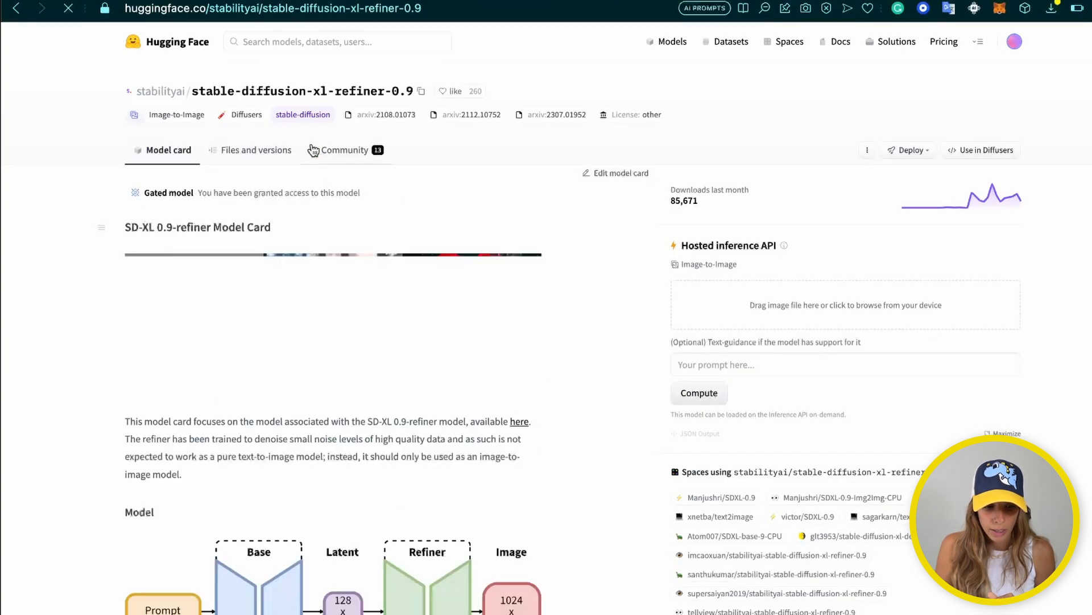
{"action": "left_click", "coordinate": [251, 151]}
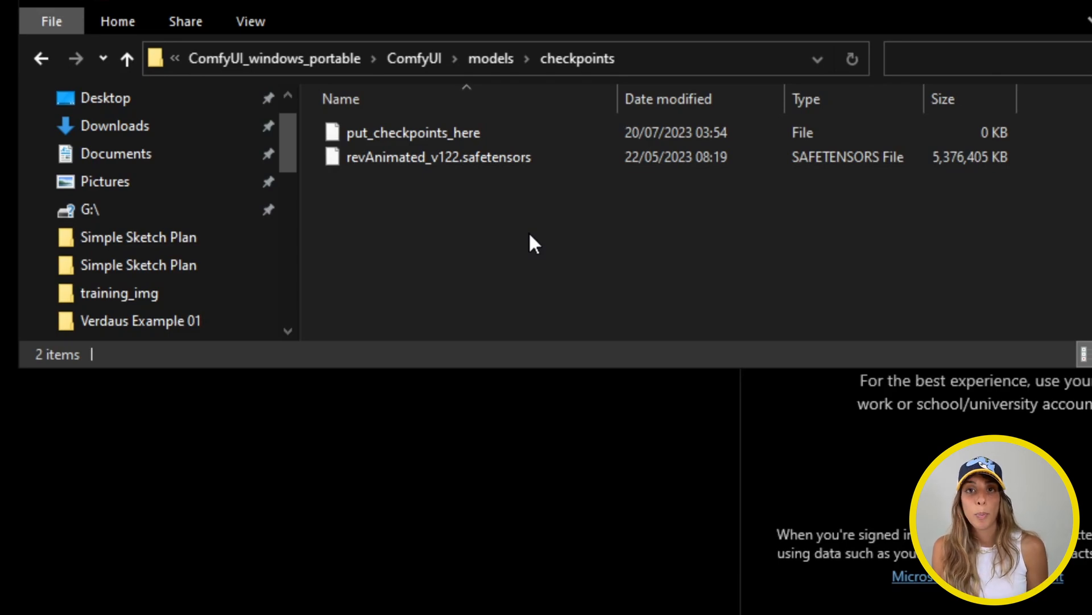
Inspect ComfyUI's loras, vae and controlnet model folders
{"action": "left_click", "coordinate": [508, 61]}
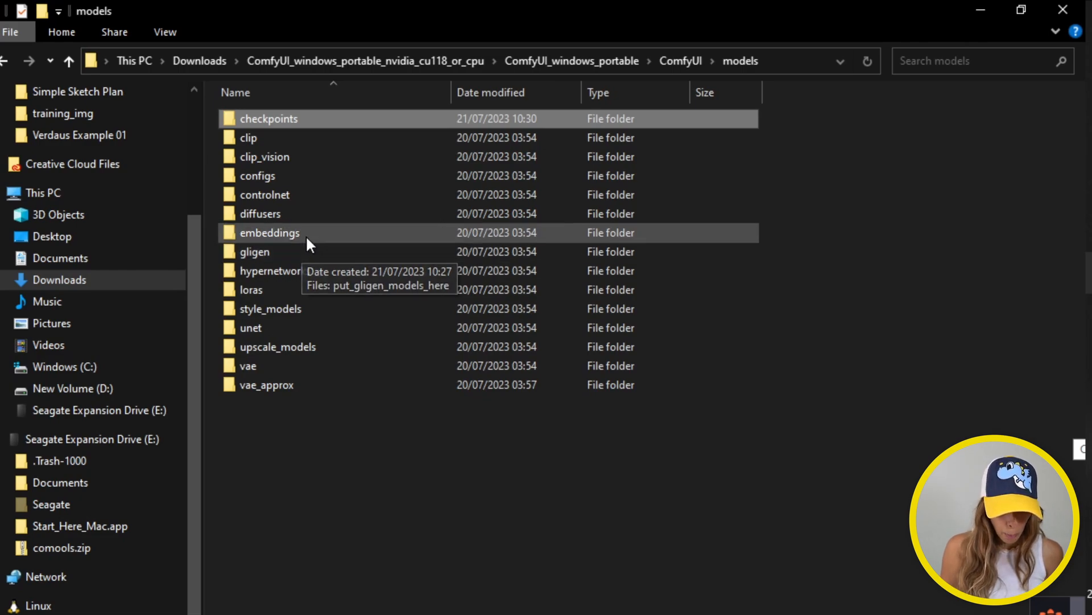
{"action": "double_click", "coordinate": [258, 291]}
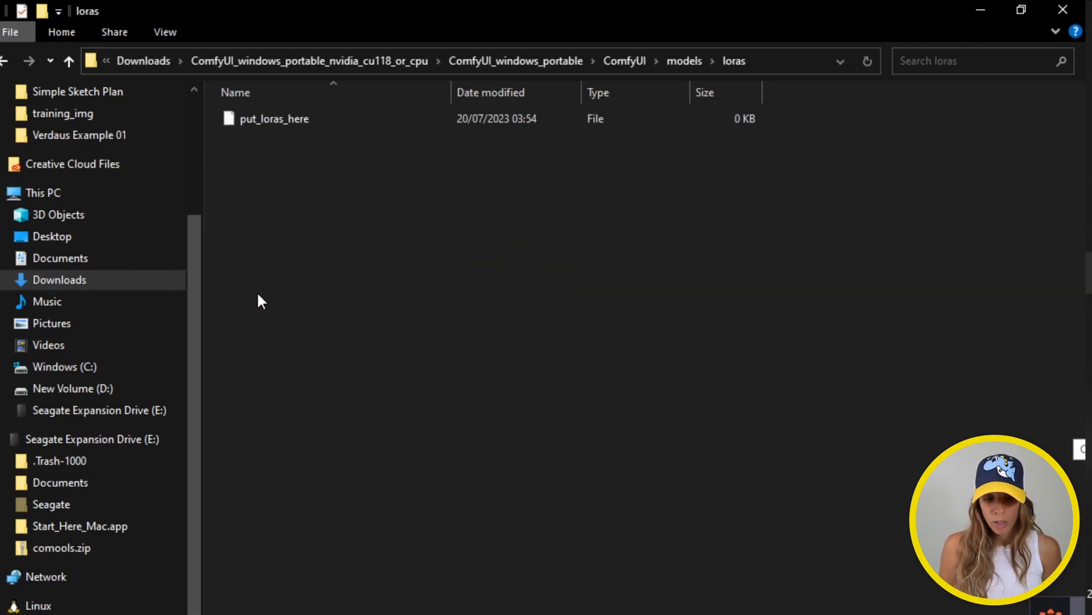
{"action": "left_click", "coordinate": [683, 62]}
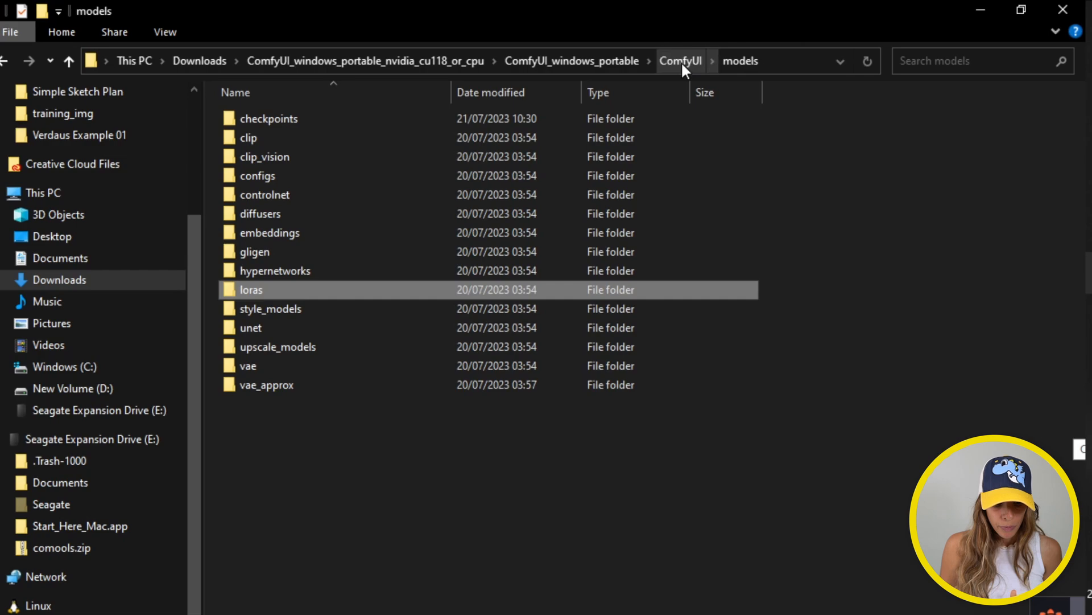
{"action": "left_click", "coordinate": [248, 370]}
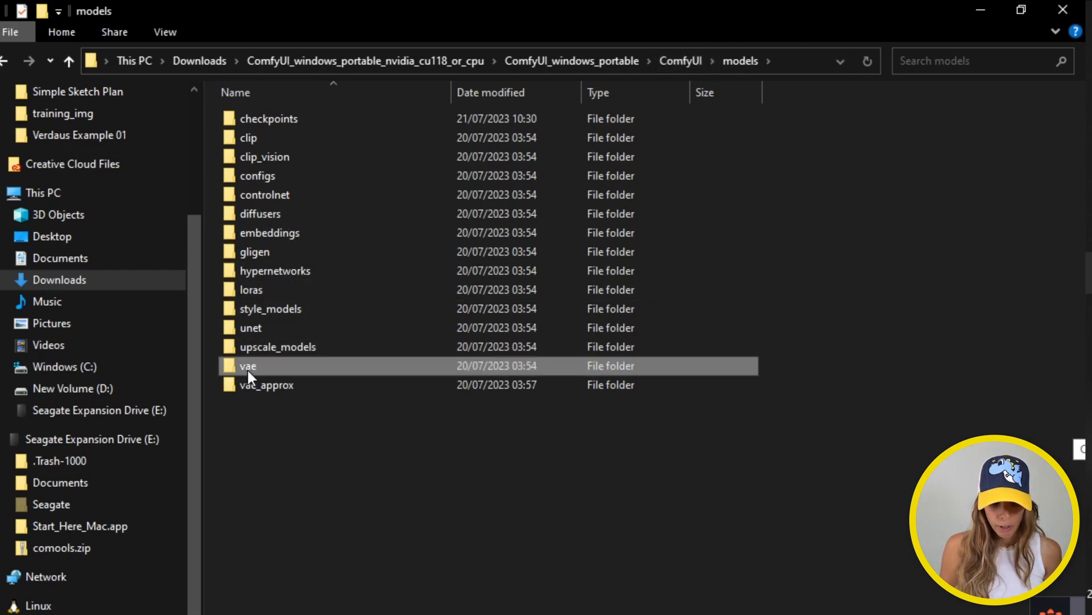
{"action": "double_click", "coordinate": [248, 369]}
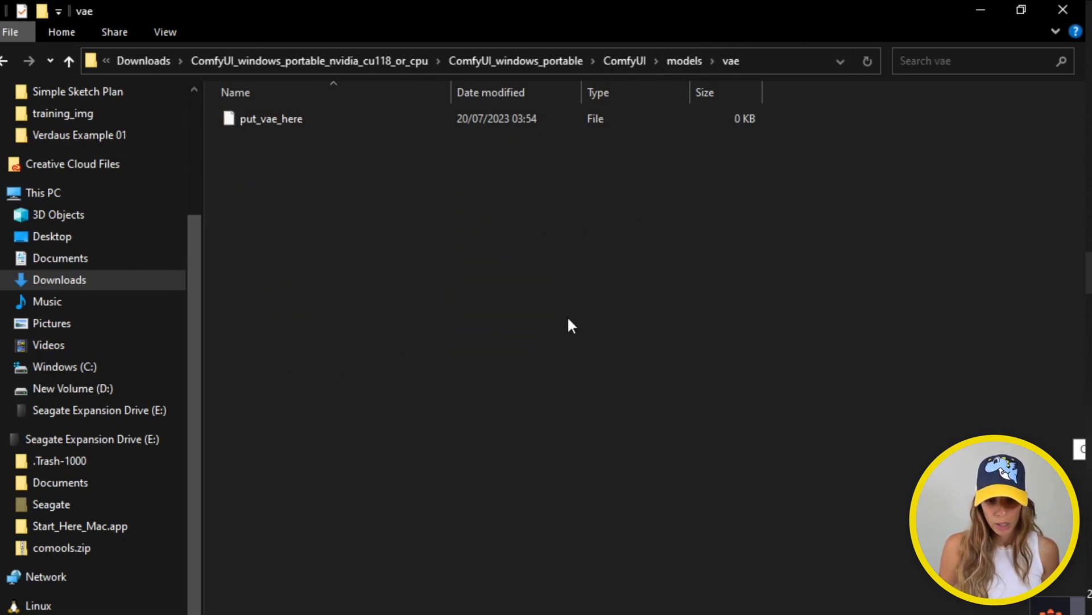
{"action": "left_click", "coordinate": [687, 54]}
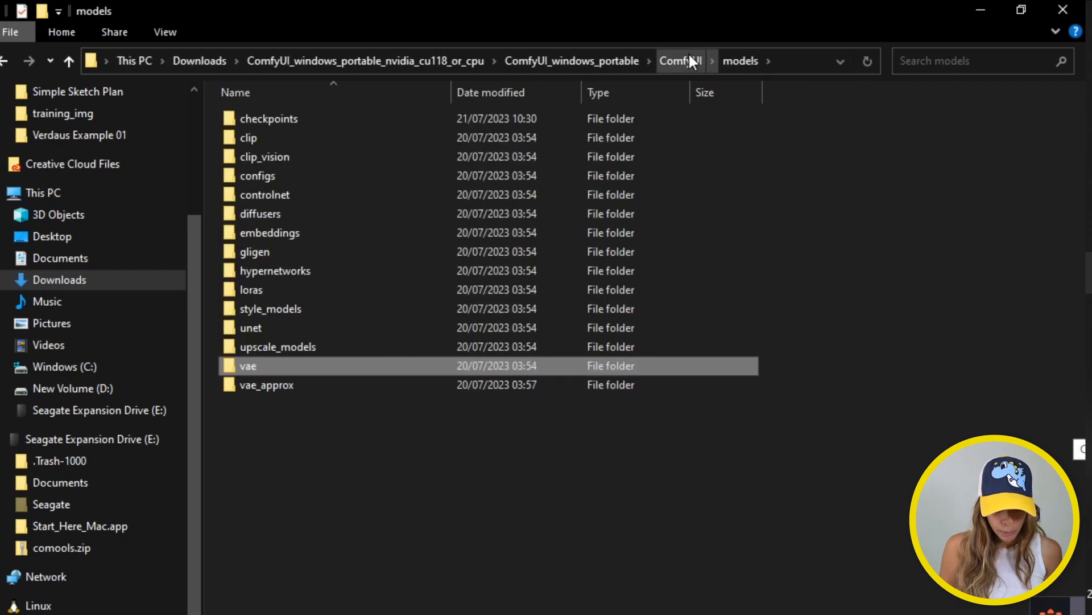
{"action": "double_click", "coordinate": [294, 196]}
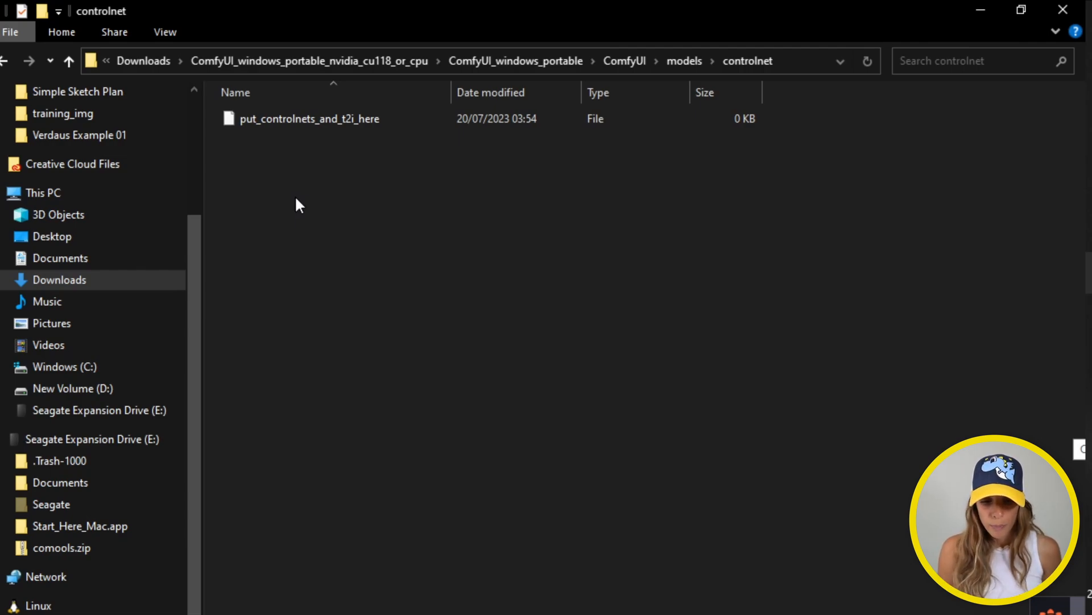
Run run_nvidia_gpu.bat from the ComfyUI_windows_portable folder
{"action": "left_click", "coordinate": [630, 59]}
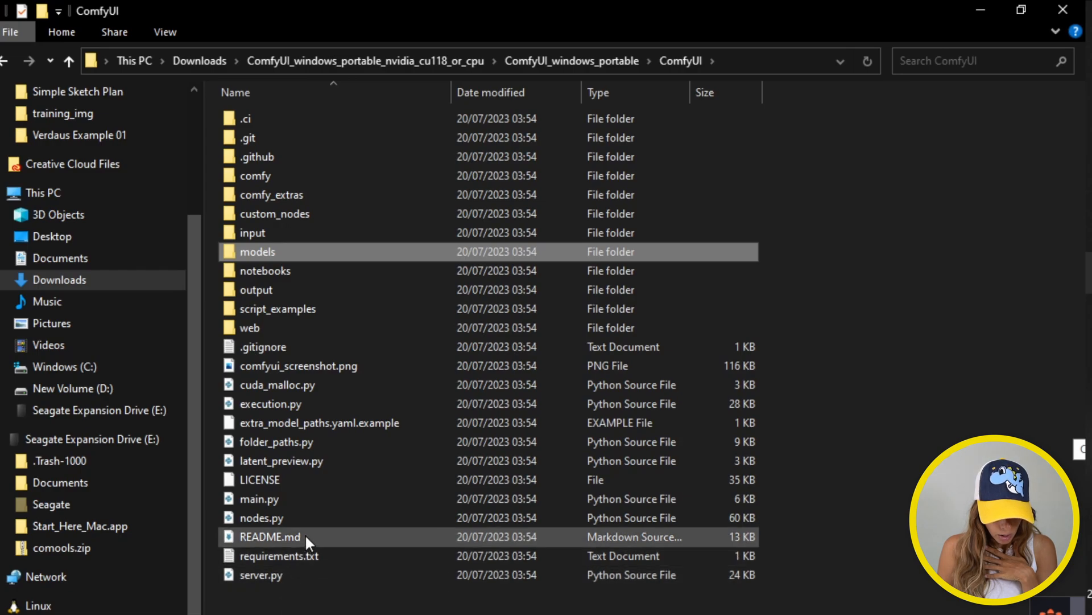
{"action": "left_click", "coordinate": [618, 65]}
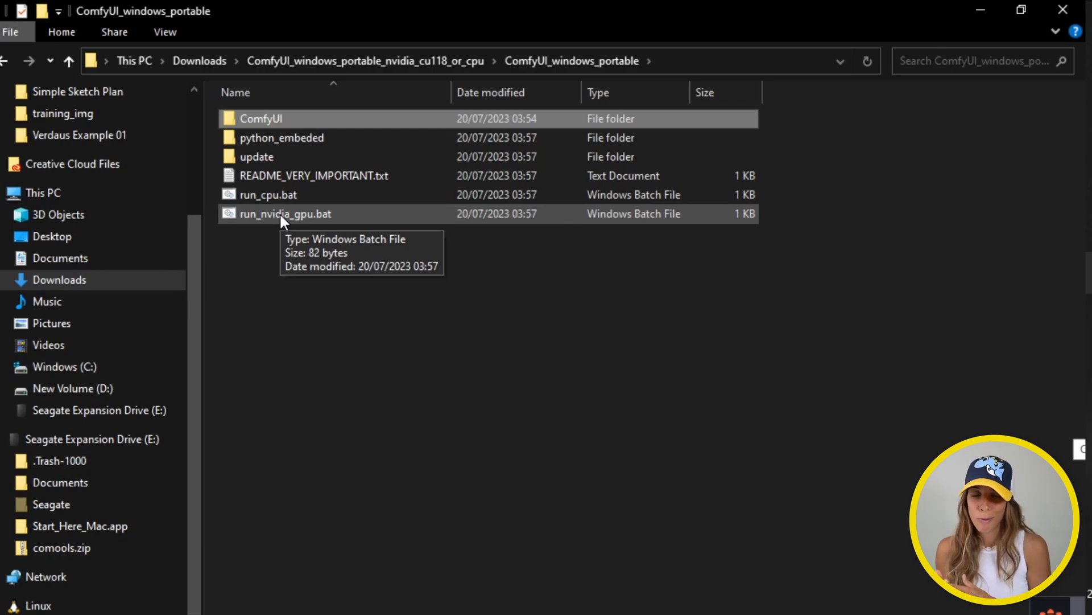
{"action": "double_click", "coordinate": [314, 215]}
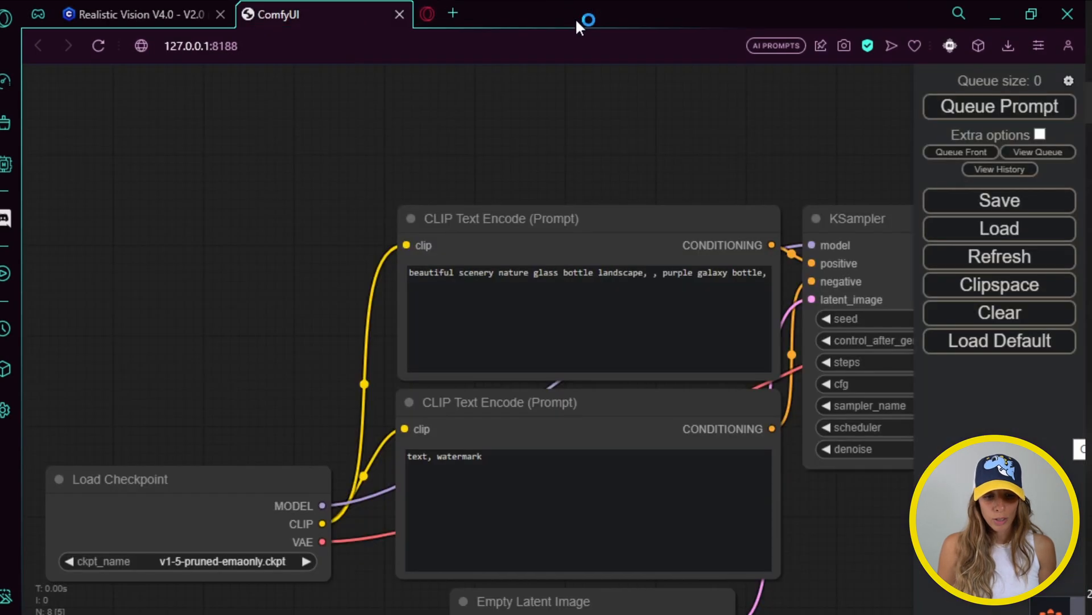
Close the Opera GX update tab and pan the ComfyUI graph across KSampler and Load Checkpoint
{"action": "left_click", "coordinate": [577, 14]}
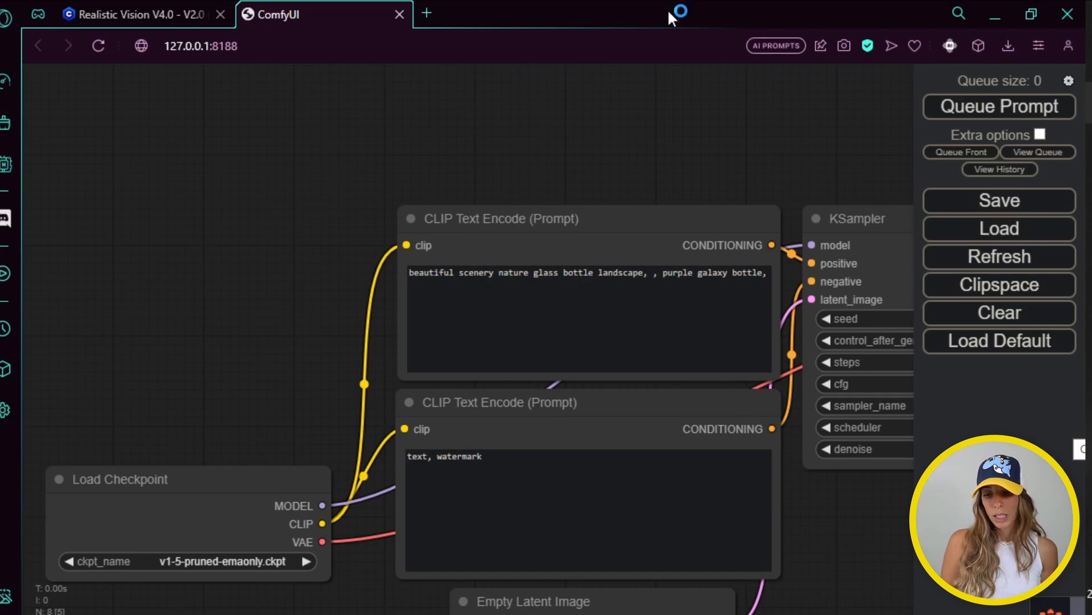
{"action": "left_click", "coordinate": [1029, 17]}
{"action": "left_click", "coordinate": [1024, 20]}
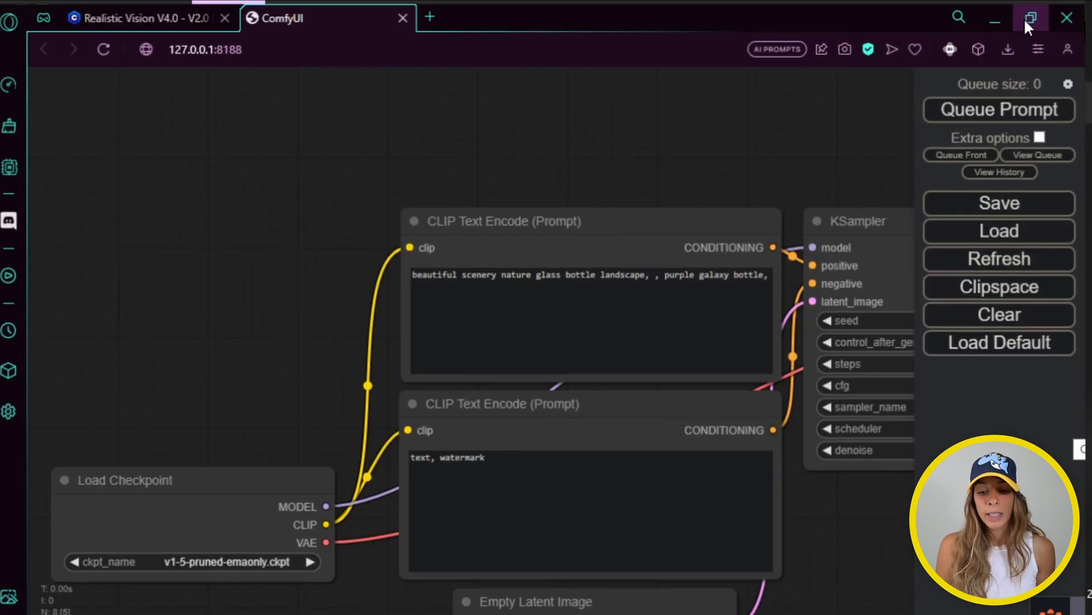
{"action": "left_click_drag", "start_coordinate": [632, 181], "coordinate": [292, 120]}
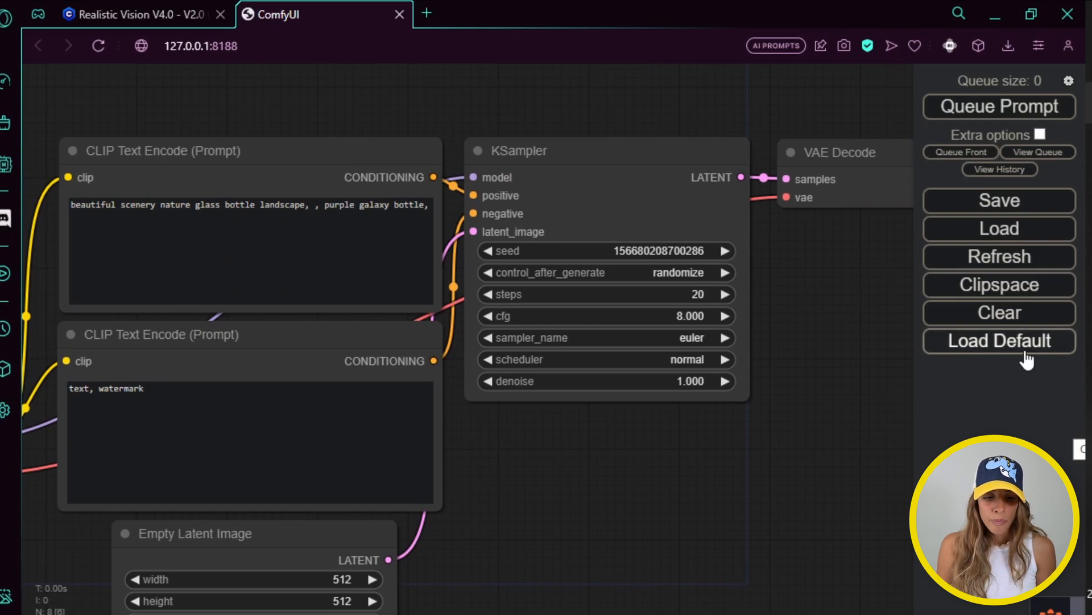
{"action": "left_click_drag", "start_coordinate": [419, 98], "coordinate": [718, 101]}
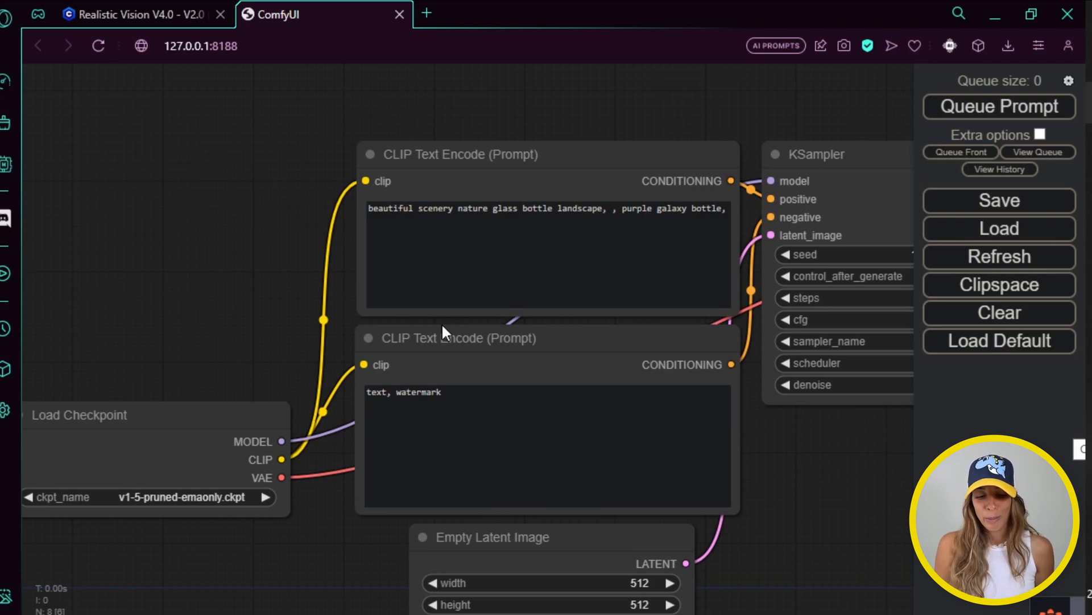
Delete the negative and positive CLIP Text Encode nodes, the model link and Load Checkpoint
{"action": "left_click", "coordinate": [443, 327]}
{"action": "key", "text": "Delete"}
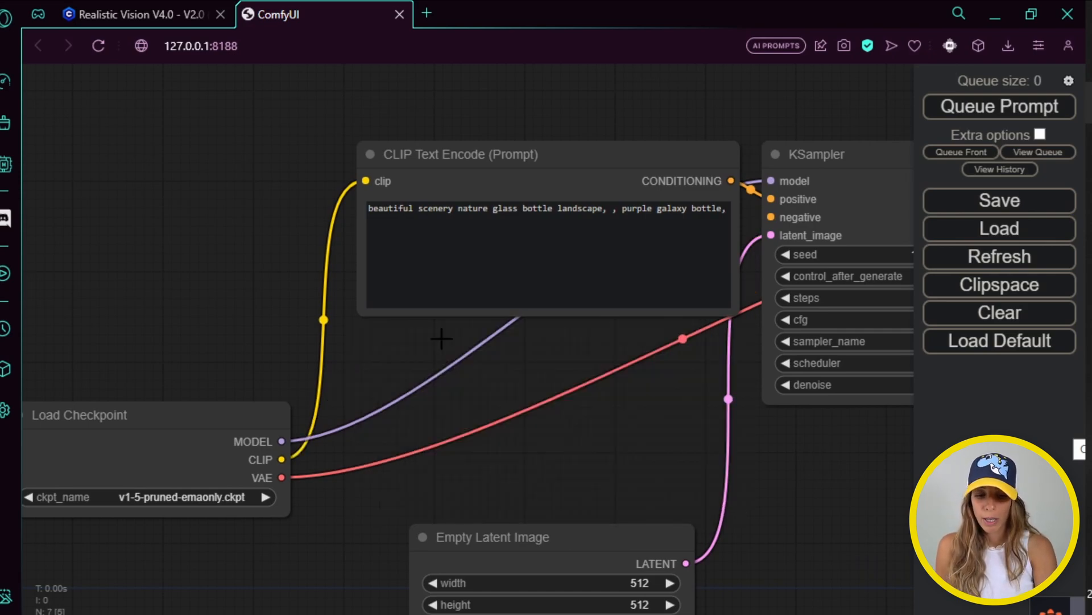
{"action": "left_click", "coordinate": [512, 156]}
{"action": "key", "text": "Delete"}
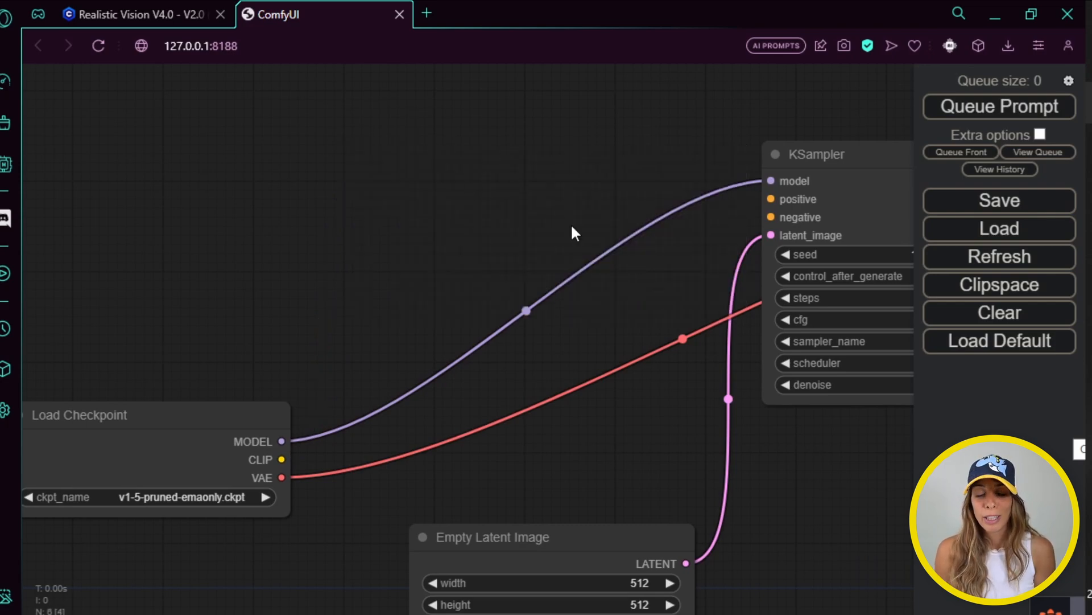
{"action": "left_click", "coordinate": [527, 310]}
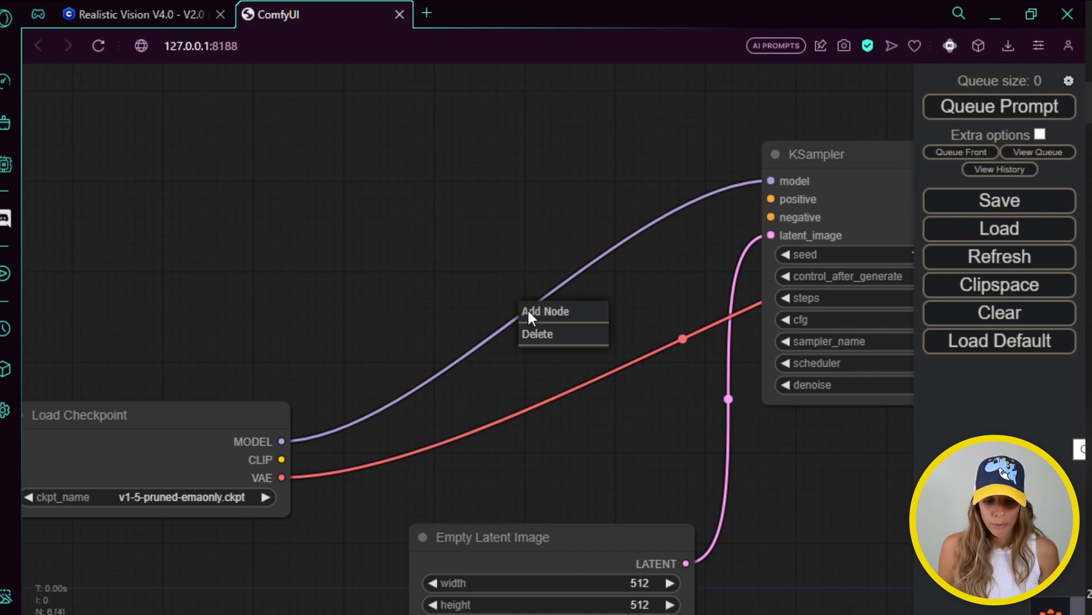
{"action": "left_click", "coordinate": [527, 334]}
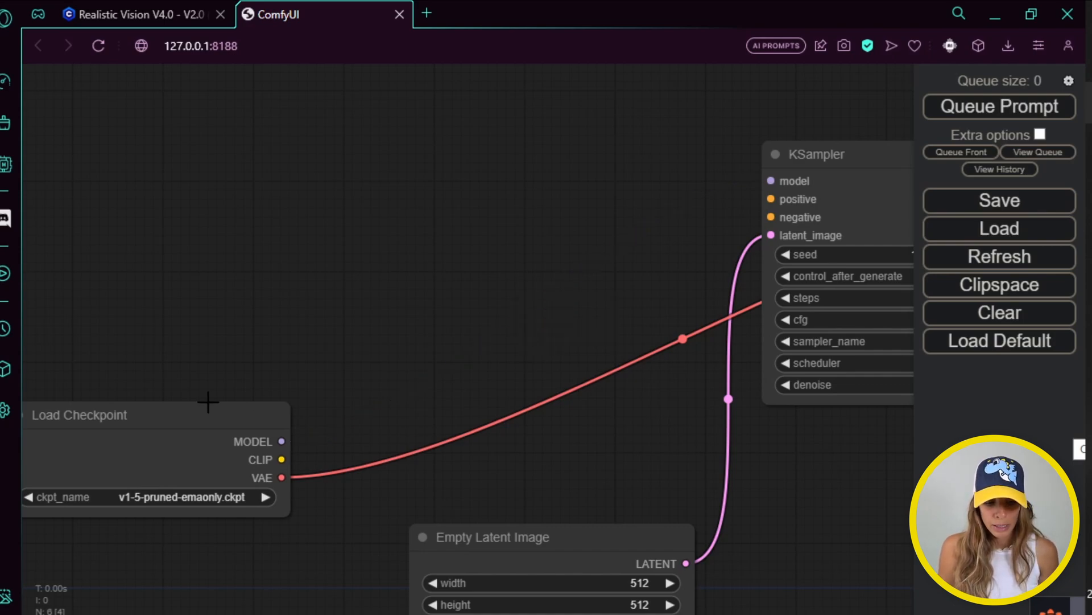
{"action": "left_click_drag", "start_coordinate": [208, 397], "coordinate": [508, 288]}
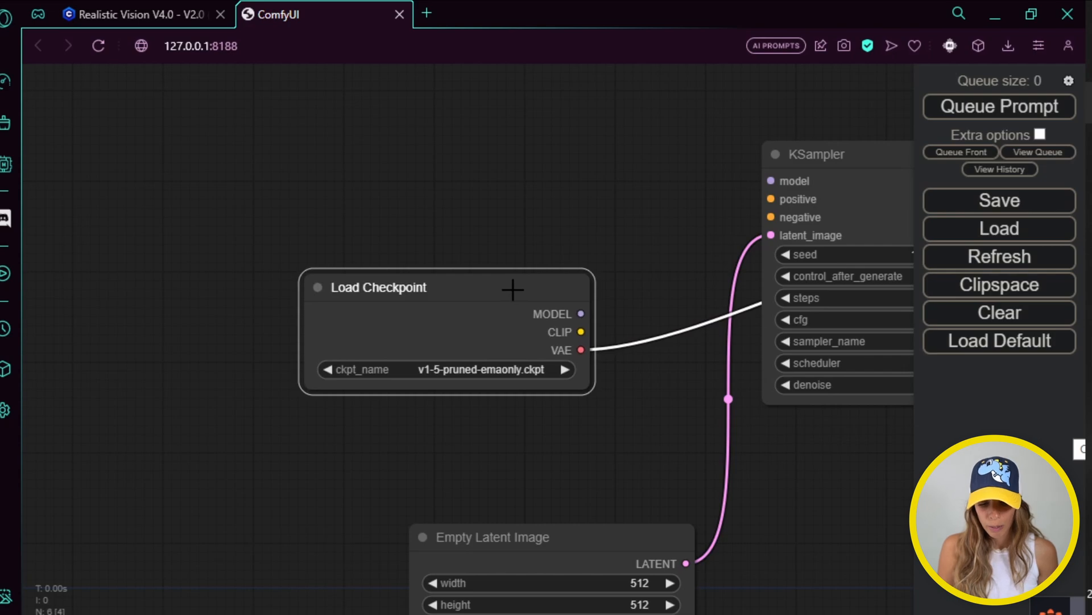
{"action": "key", "text": "Delete"}
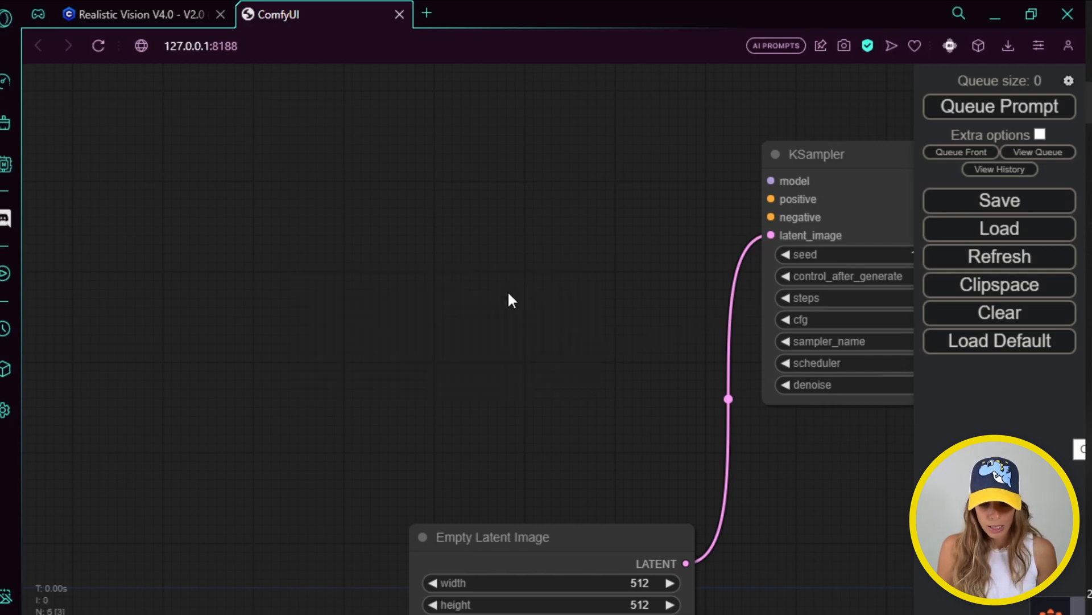
Reload the default workflow and pan to reveal VAE Decode
{"action": "left_click", "coordinate": [1039, 344]}
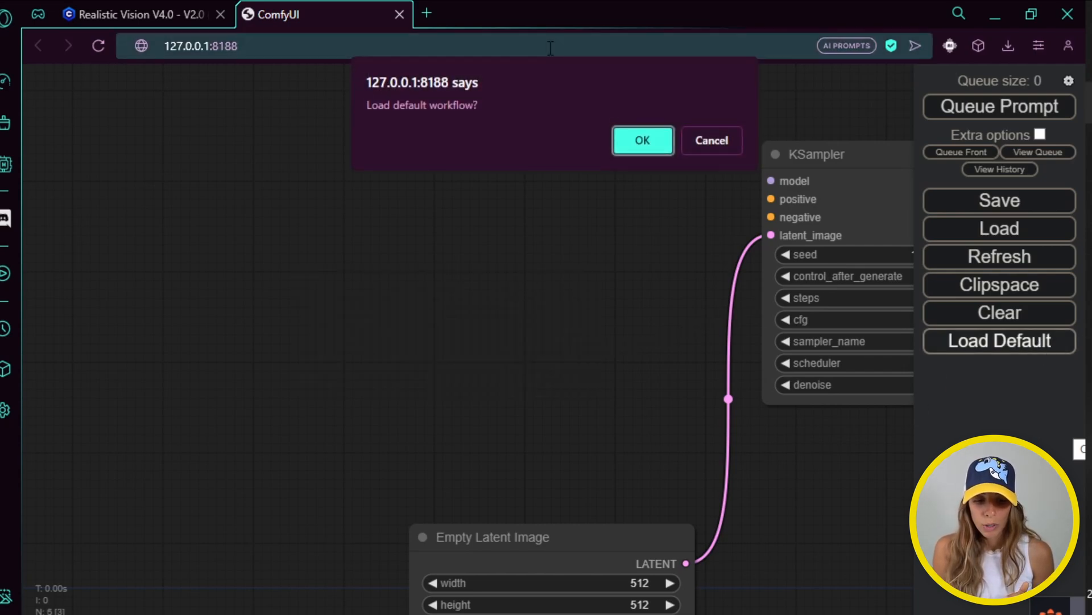
{"action": "left_click", "coordinate": [623, 138]}
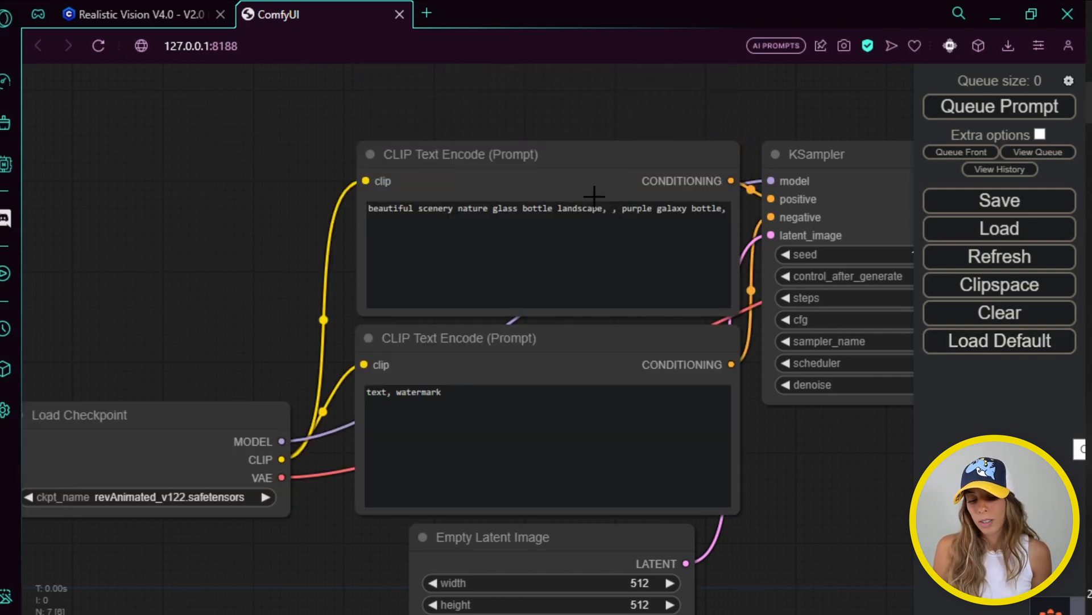
{"action": "left_click_drag", "start_coordinate": [792, 438], "coordinate": [862, 470]}
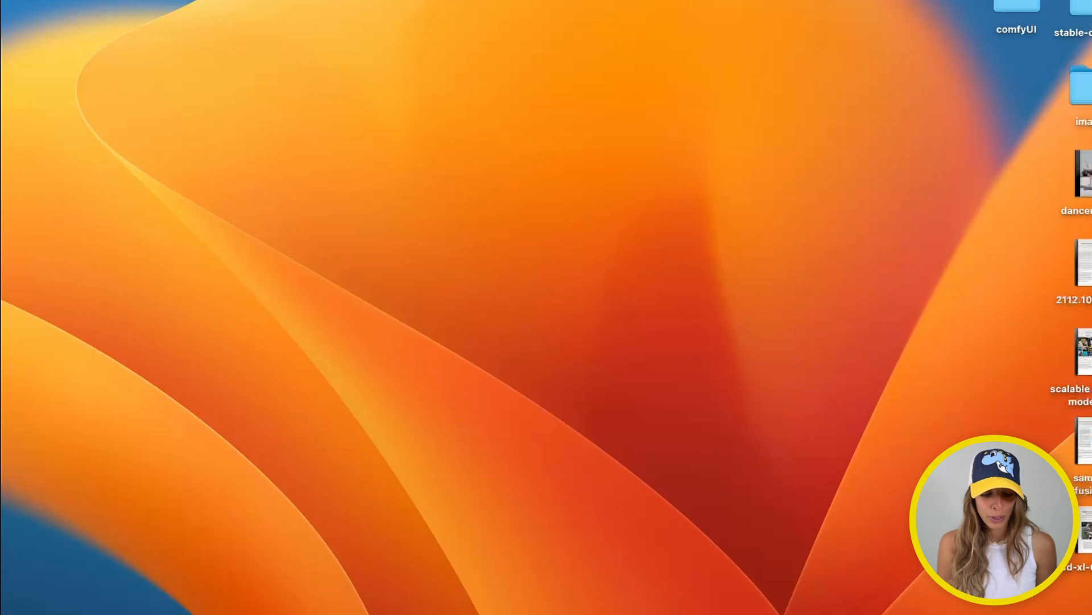
Copy the ComfyUI repository's SSH clone URL from GitHub's Code menu
{"action": "left_click", "coordinate": [181, 602]}
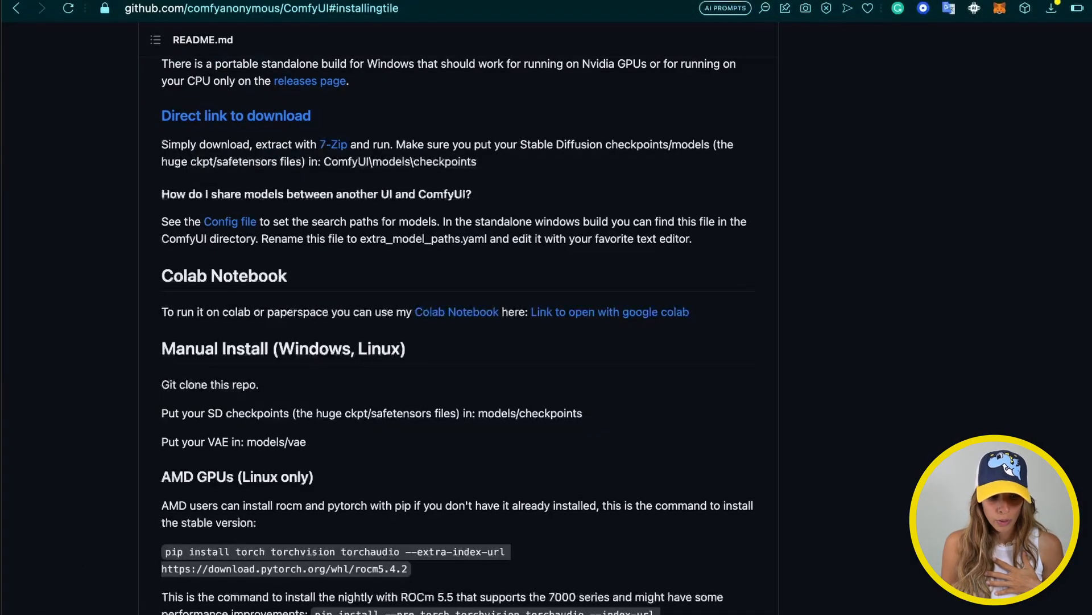
{"action": "scroll", "coordinate": [471, 197], "scroll_direction": "up", "scroll_amount": 4}
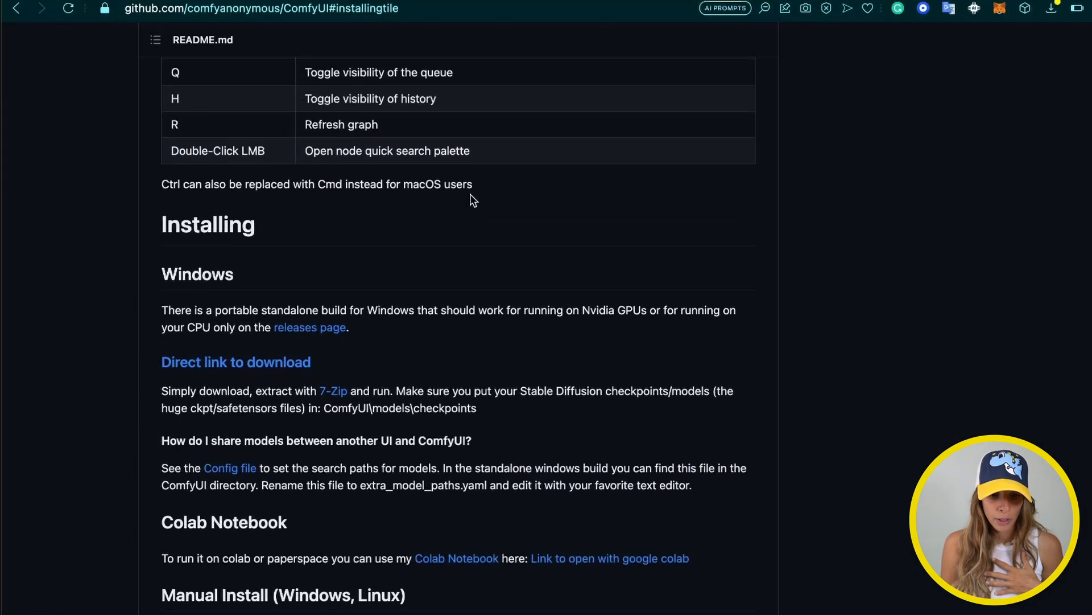
{"action": "scroll", "coordinate": [470, 197], "scroll_direction": "up", "scroll_amount": 15}
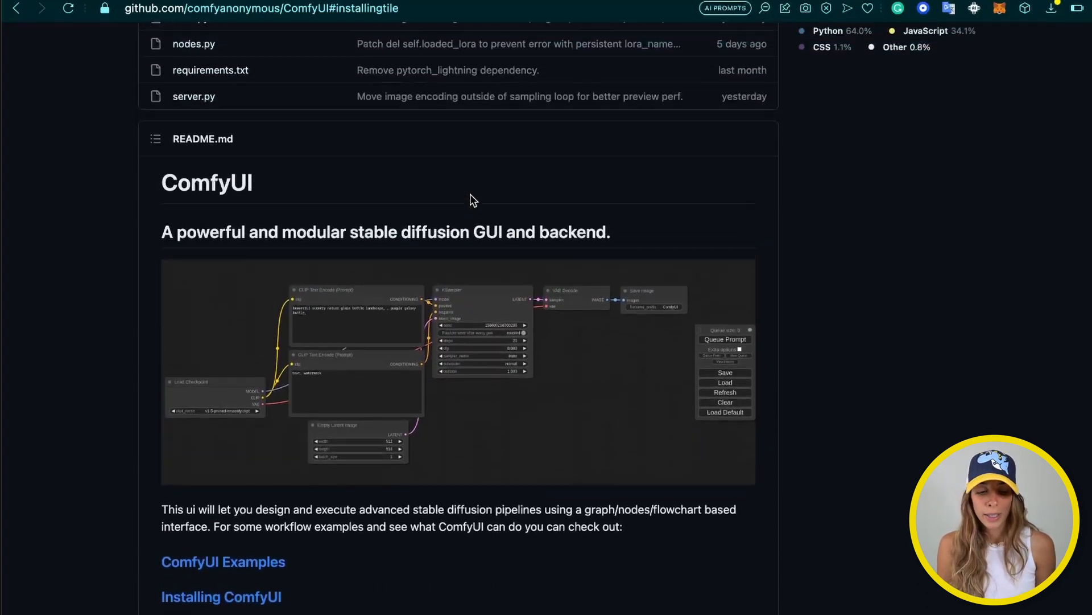
{"action": "scroll", "coordinate": [471, 196], "scroll_direction": "up", "scroll_amount": 8}
{"action": "scroll", "coordinate": [470, 197], "scroll_direction": "down", "scroll_amount": 15}
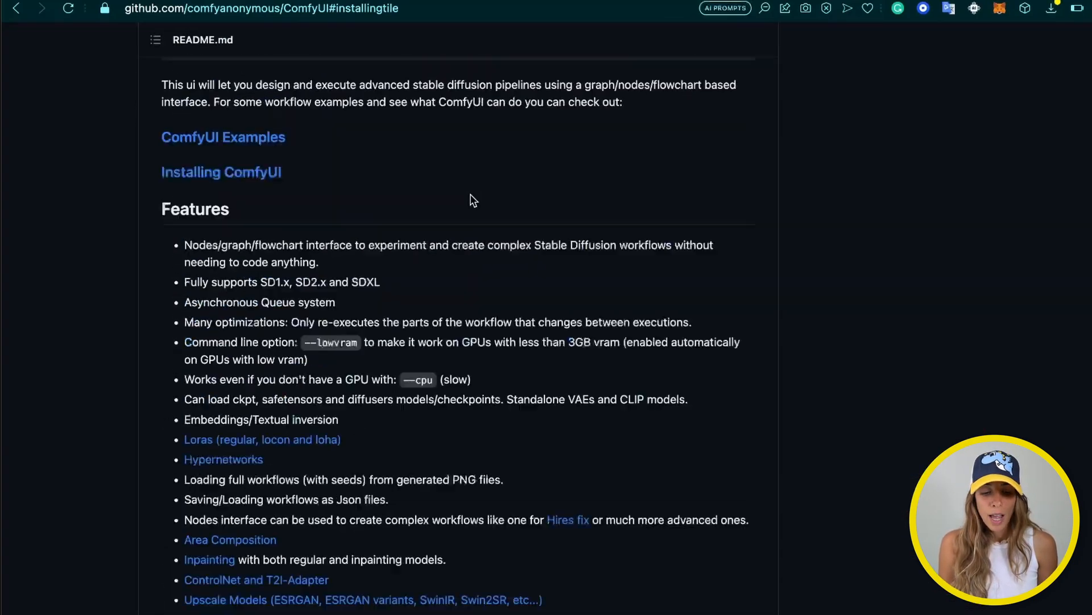
{"action": "scroll", "coordinate": [471, 196], "scroll_direction": "up", "scroll_amount": 15}
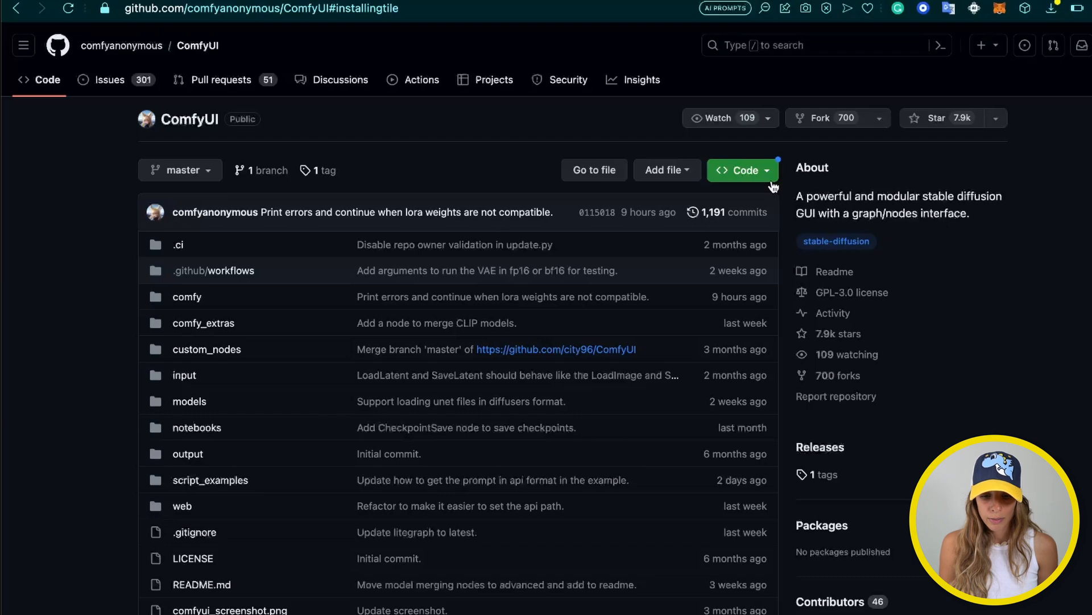
{"action": "left_click", "coordinate": [771, 181]}
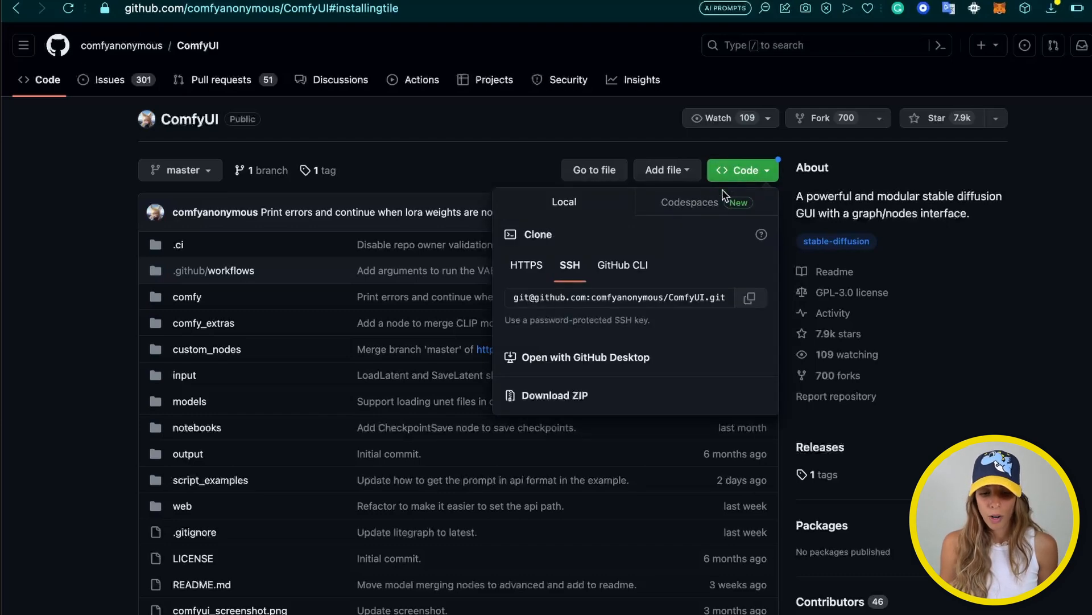
{"action": "left_click", "coordinate": [750, 303]}
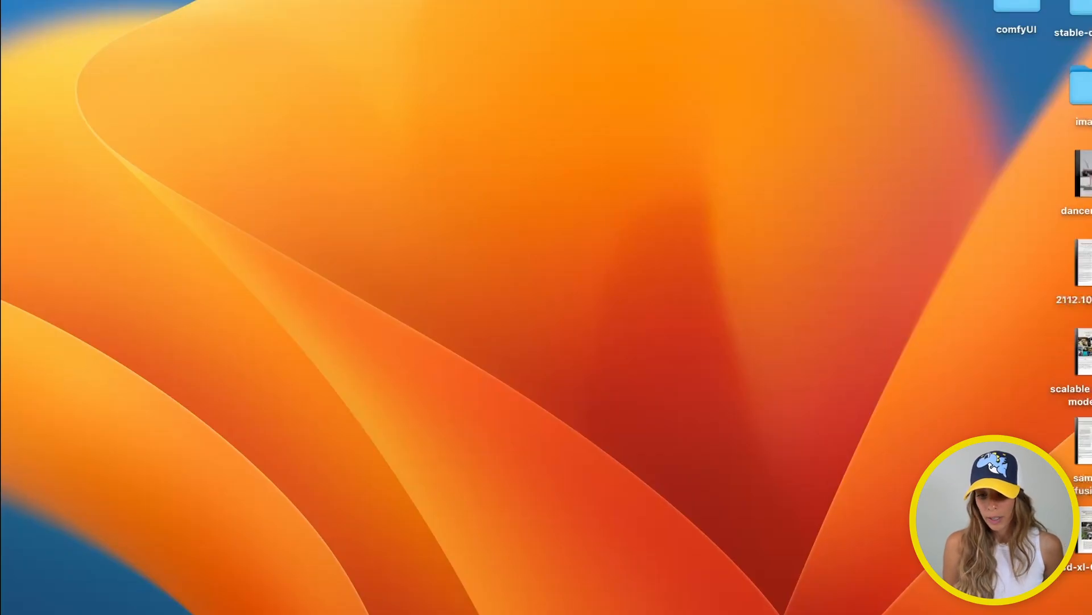
Launch the Warp terminal from Spotlight after briefly opening and closing Terminal
{"action": "key", "text": "super+space"}
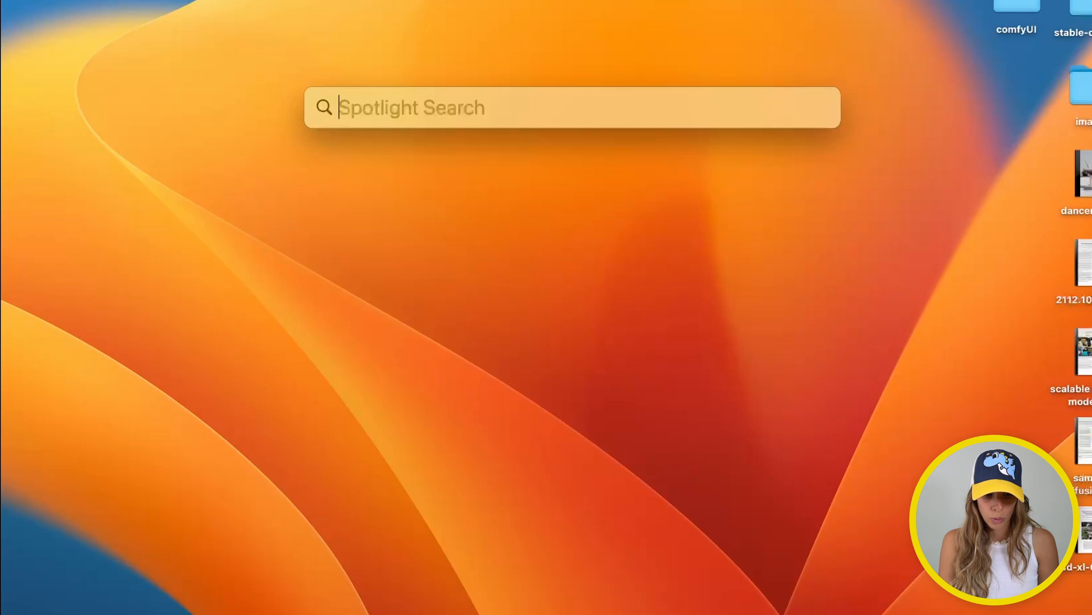
{"action": "type", "text": "w"}
{"action": "key", "text": "BackSpace"}
{"action": "key", "text": "BackSpace"}
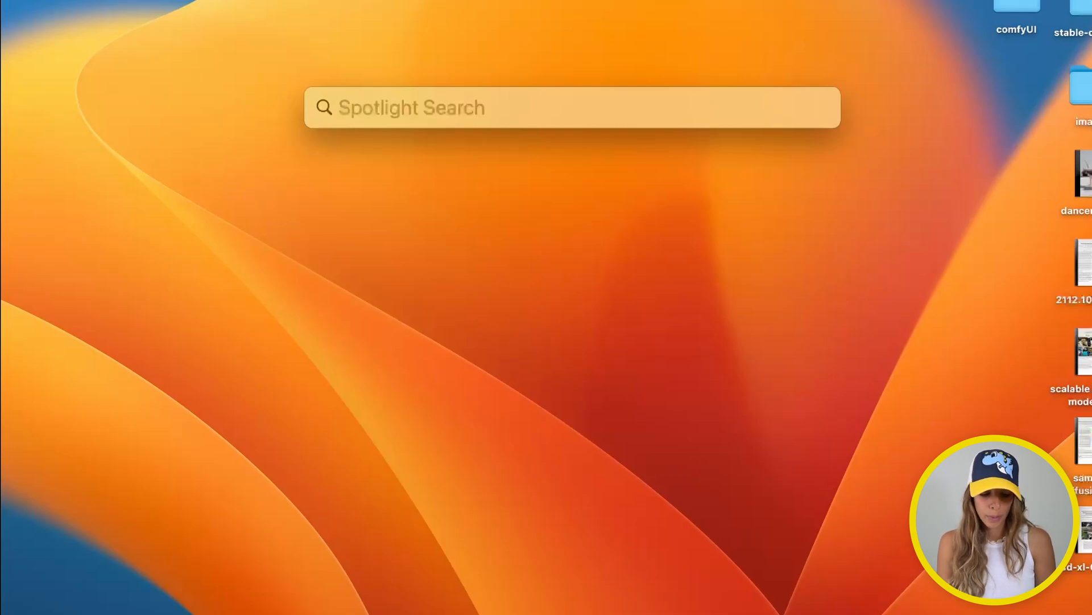
{"action": "type", "text": "termail"}
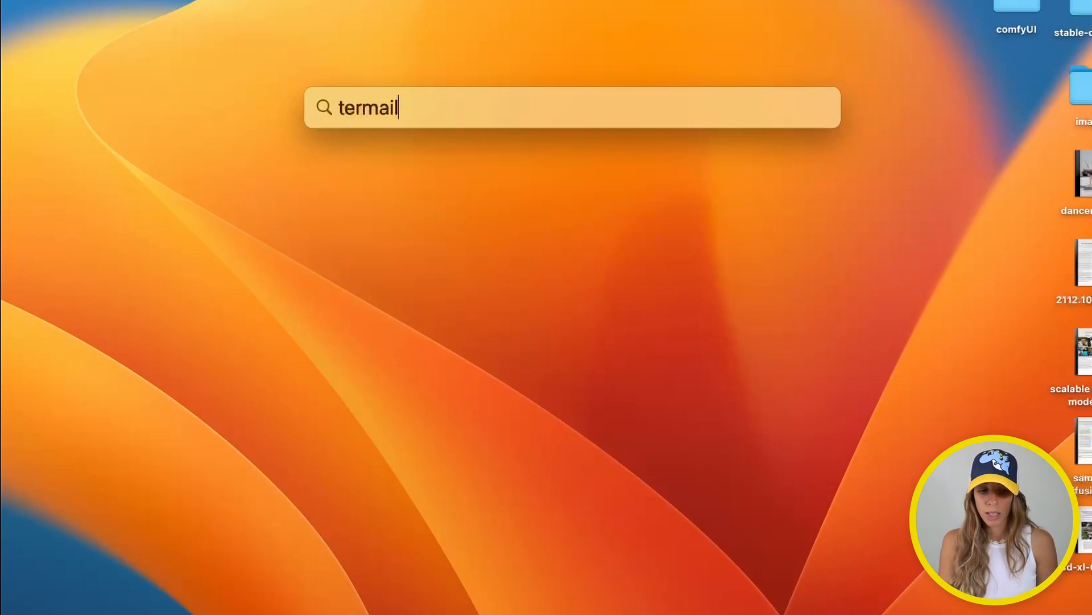
{"action": "key", "text": "BackSpace"}
{"action": "key", "text": "BackSpace"}
{"action": "type", "text": "inal"}
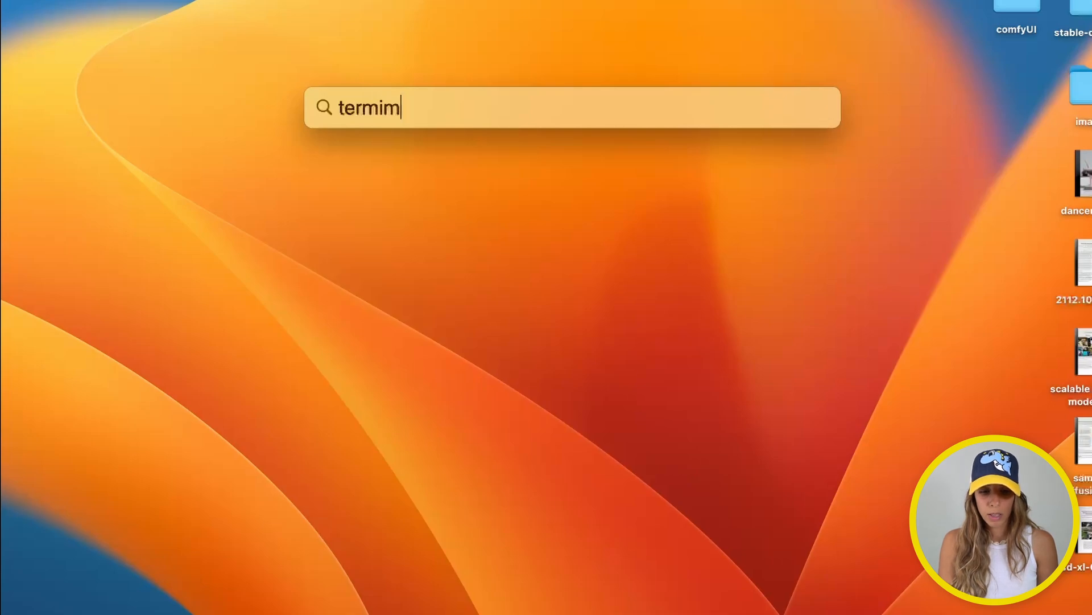
{"action": "key", "text": "Return"}
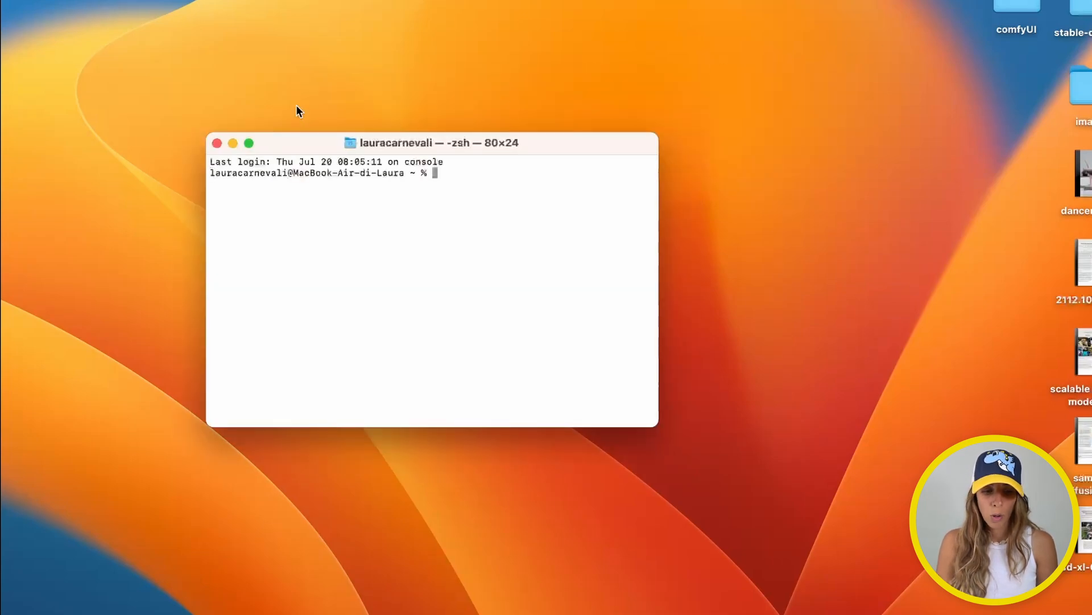
{"action": "left_click", "coordinate": [215, 142]}
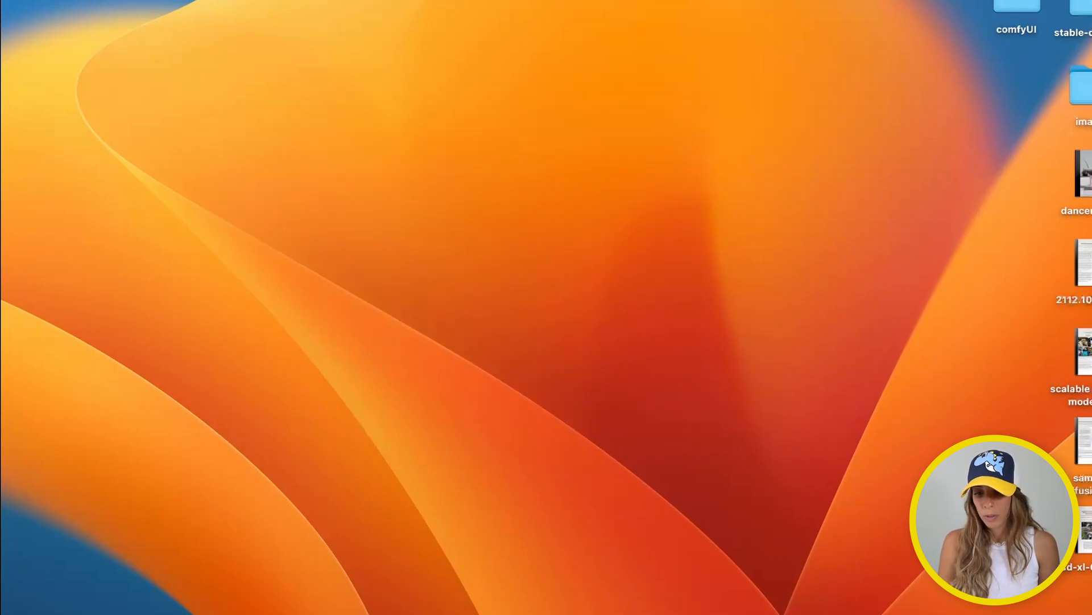
{"action": "key", "text": "super+space"}
{"action": "type", "text": "warp"}
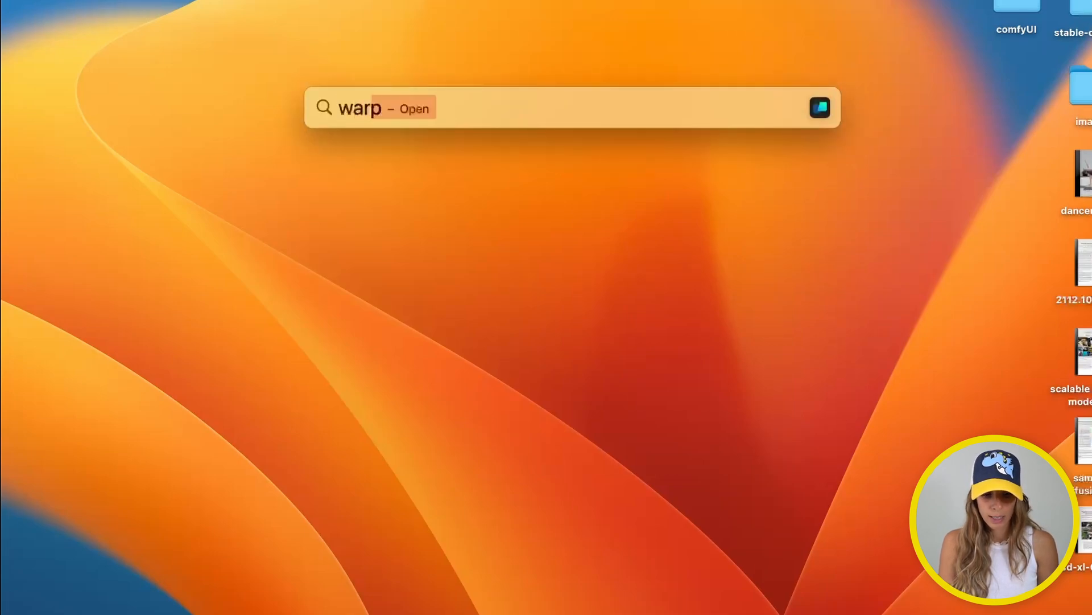
{"action": "key", "text": "Return"}
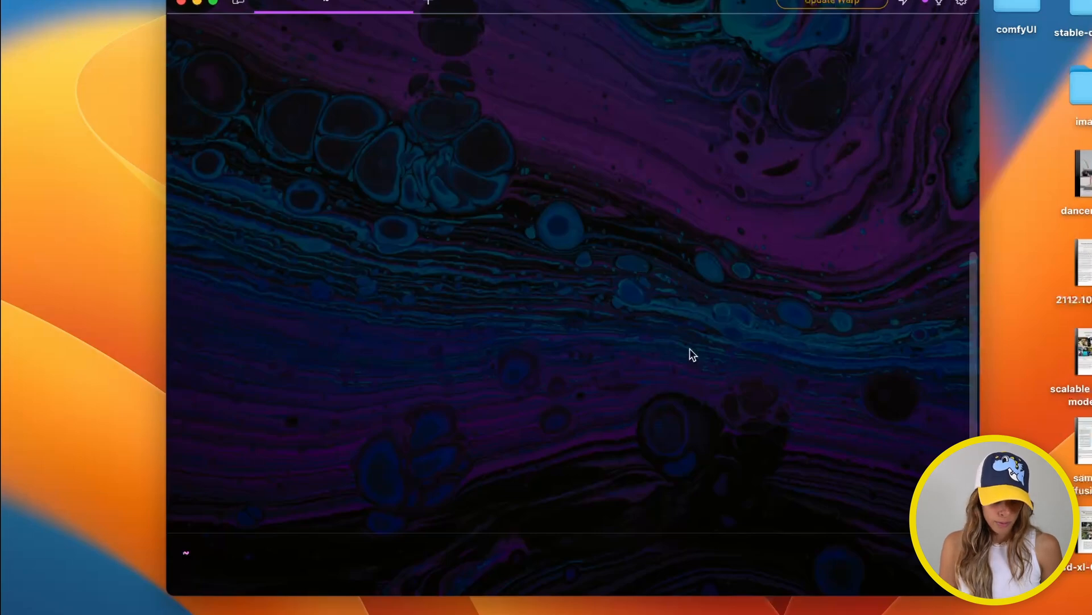
List the home folder with ls and change into the Desktop folder
{"action": "type", "text": "git clone"}
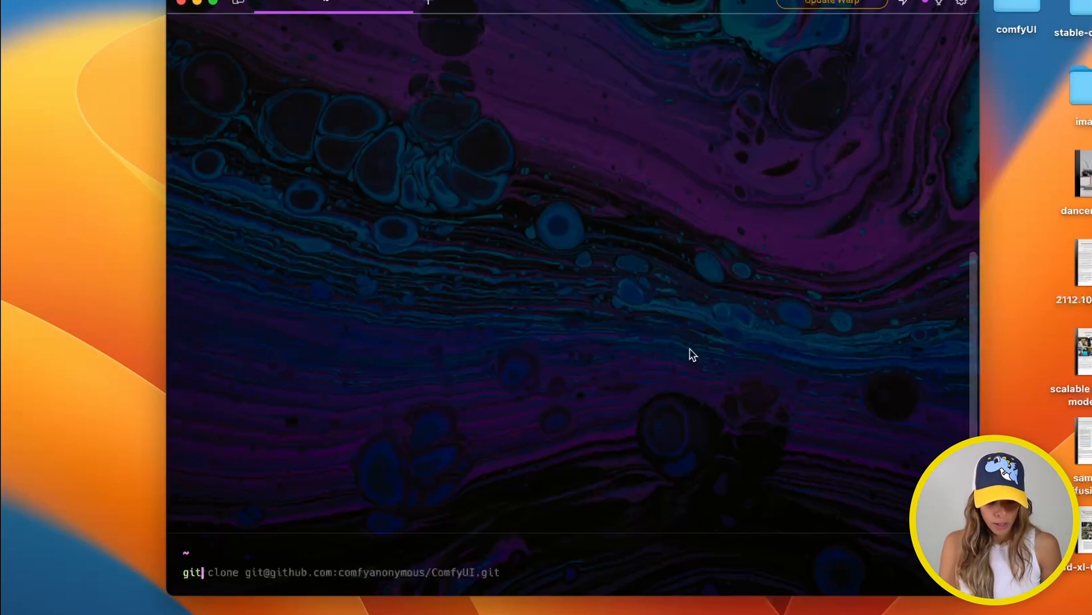
{"action": "key", "text": "BackSpace"}
{"action": "key", "text": "BackSpace"}
{"action": "key", "text": "BackSpace"}
{"action": "key", "text": "BackSpace"}
{"action": "key", "text": "BackSpace"}
{"action": "key", "text": "BackSpace"}
{"action": "key", "text": "BackSpace"}
{"action": "key", "text": "BackSpace"}
{"action": "key", "text": "BackSpace"}
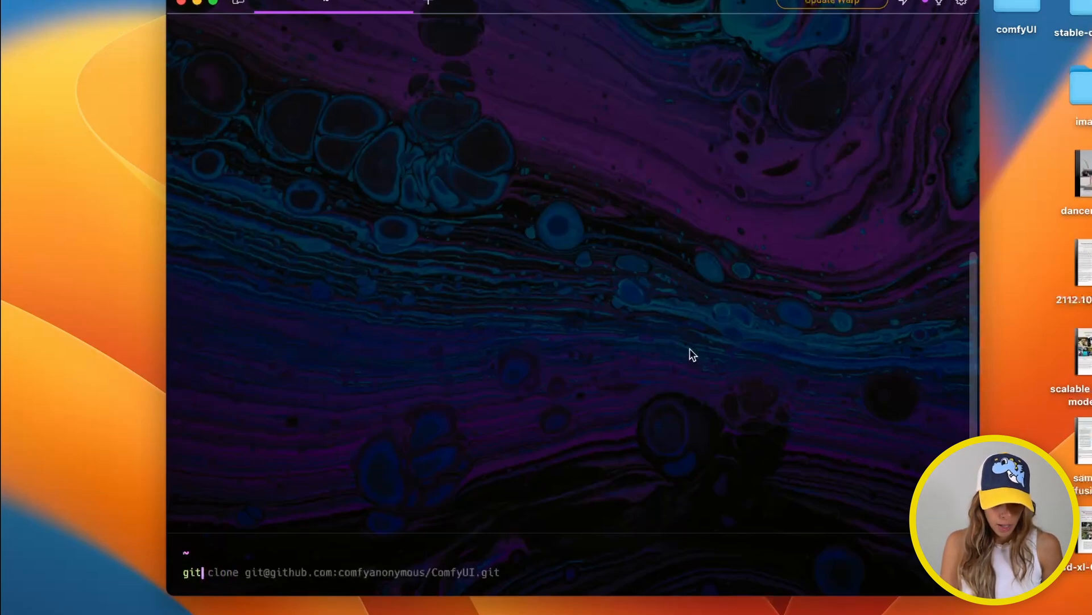
{"action": "type", "text": "ls"}
{"action": "key", "text": "Return"}
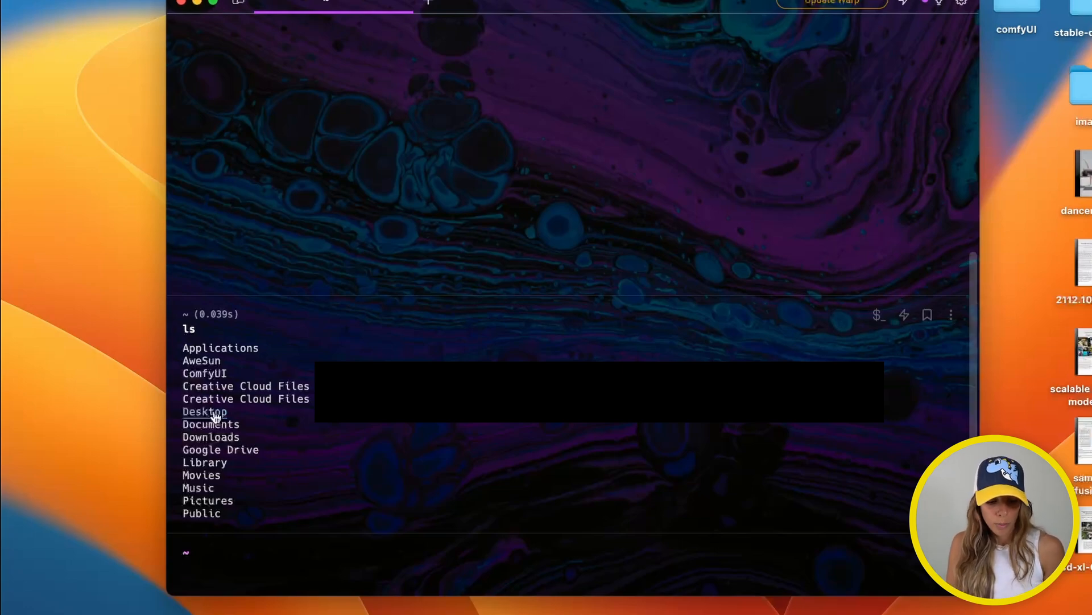
{"action": "type", "text": "cd "}
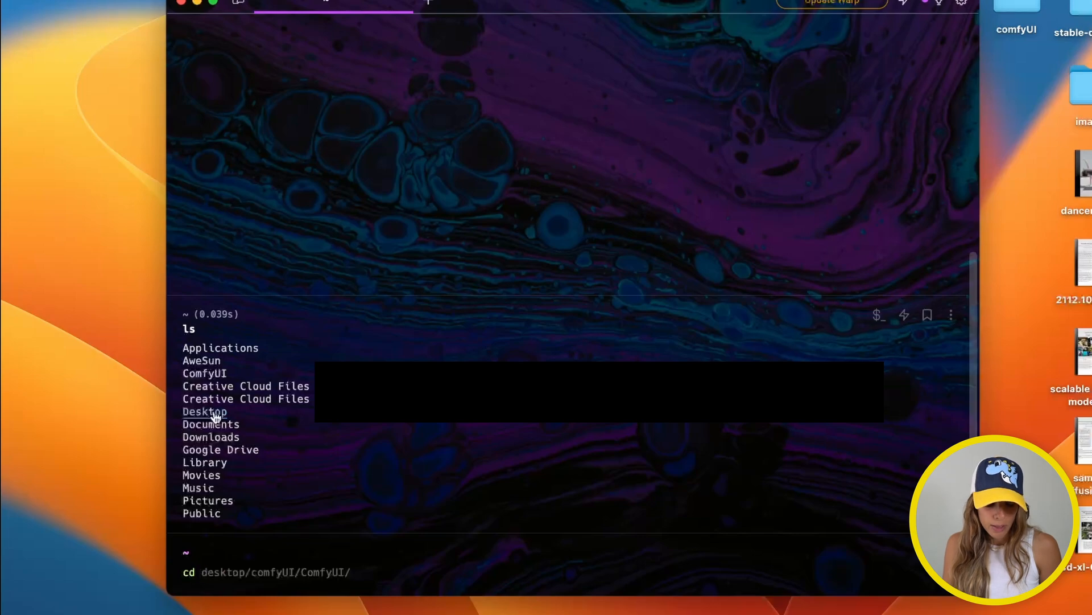
{"action": "type", "text": "D"}
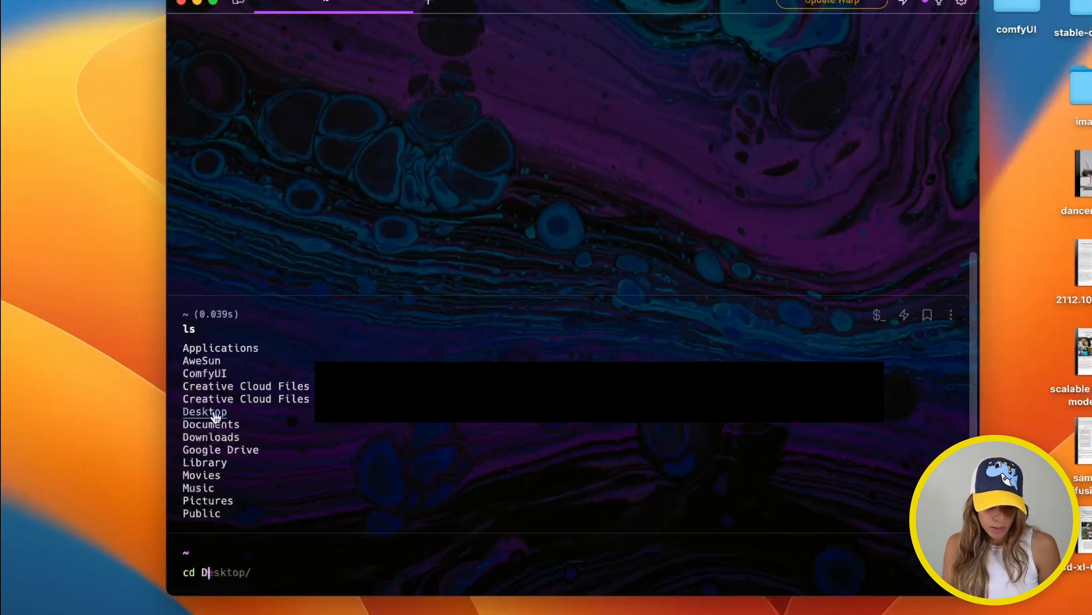
{"action": "key", "text": "Tab"}
{"action": "key", "text": "Return"}
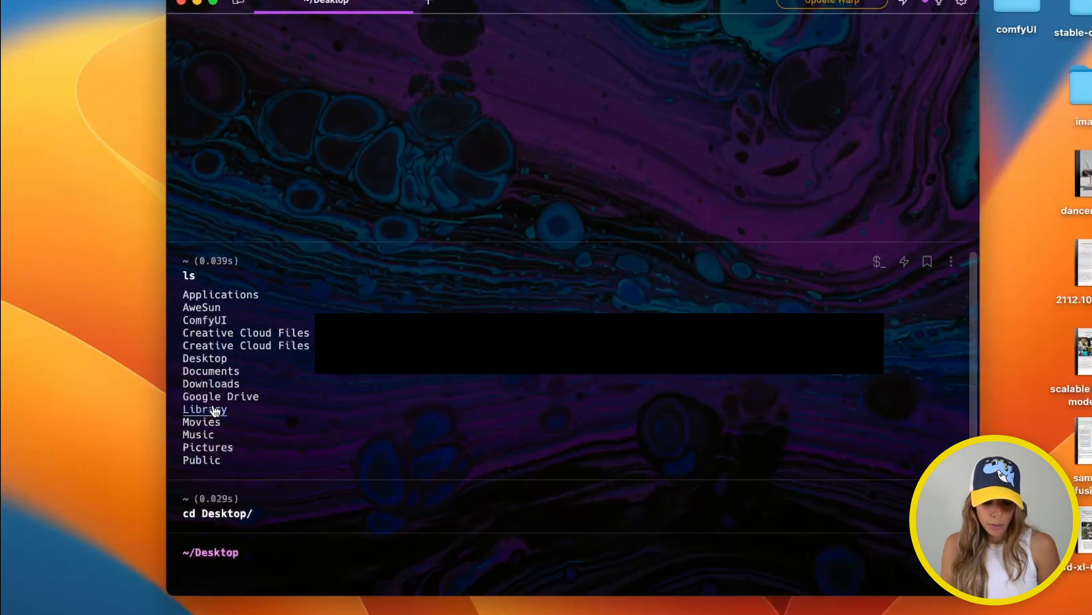
{"action": "type", "text": "git clone"}
{"action": "key", "text": "Right"}
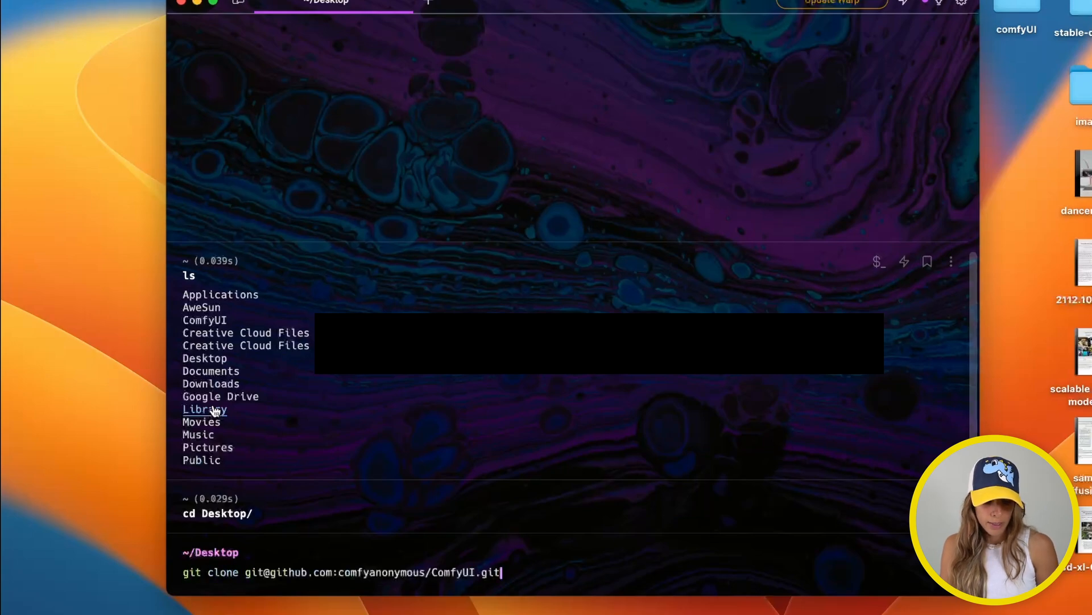
{"action": "key", "text": "Return"}
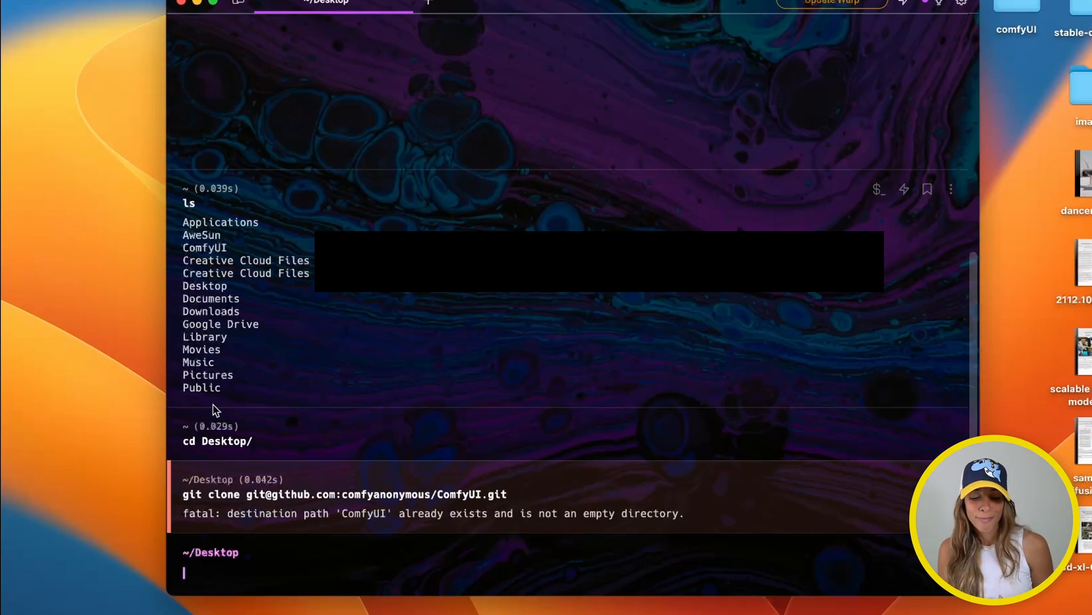
Rename the existing desktop comfyUI folder to comfyUI_base
{"action": "left_click", "coordinate": [1027, 3]}
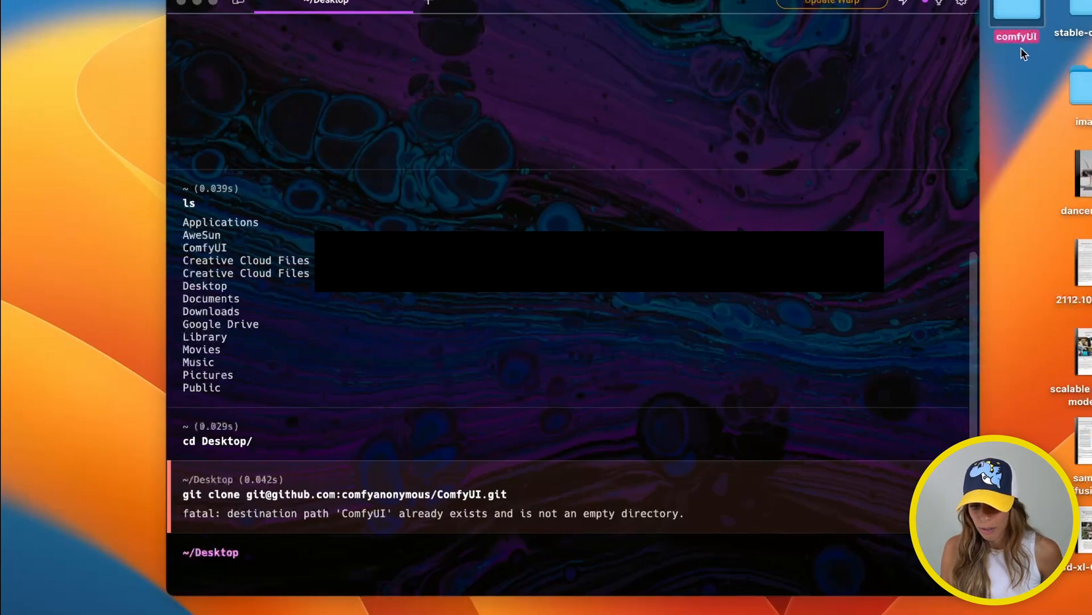
{"action": "right_click", "coordinate": [1023, 10]}
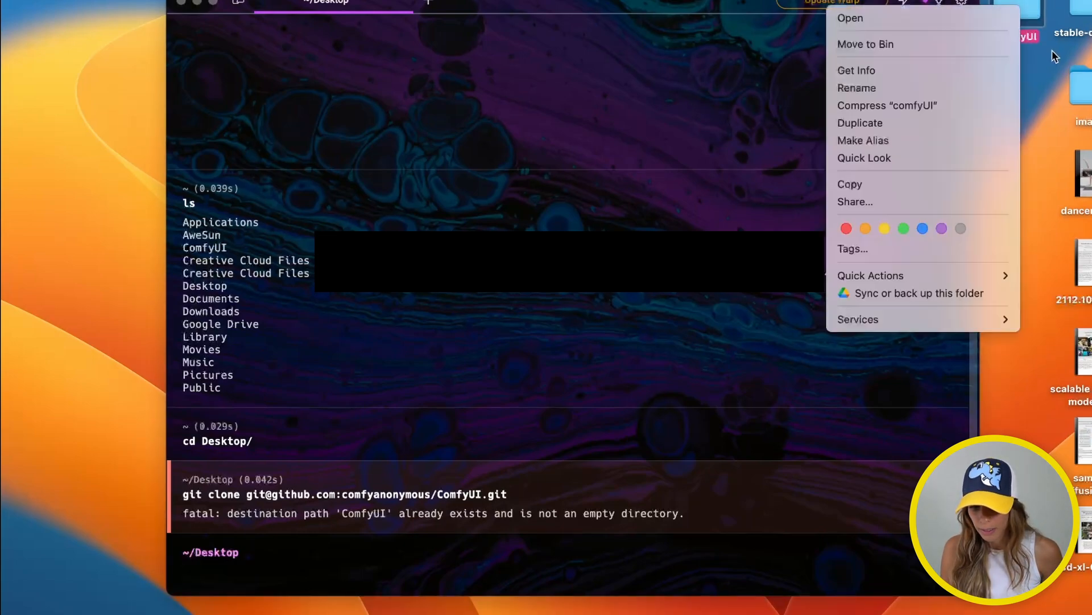
{"action": "left_click", "coordinate": [915, 88]}
{"action": "type", "text": "_base"}
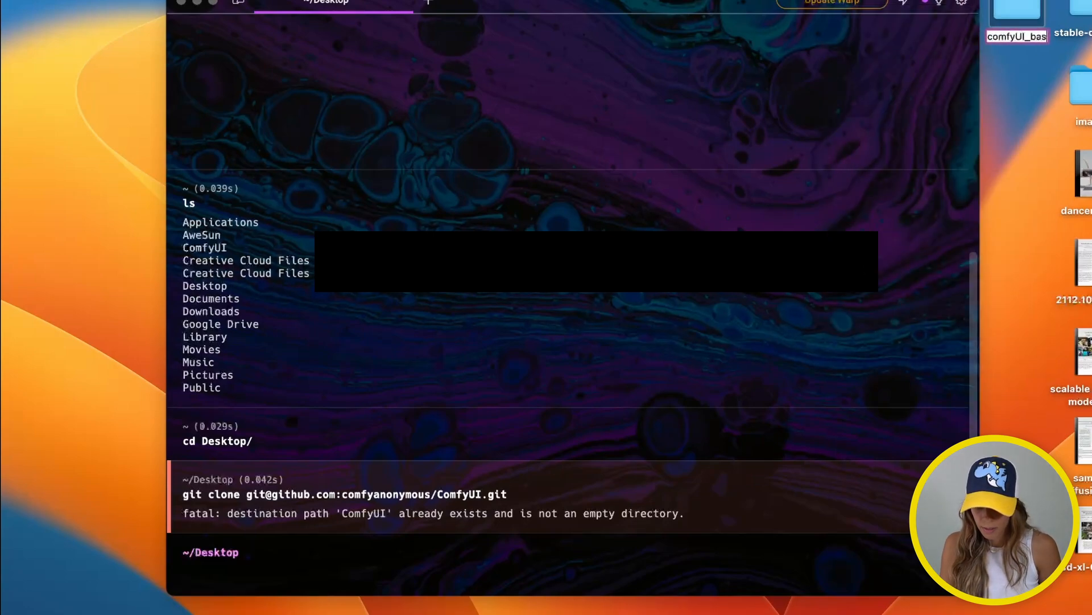
{"action": "key", "text": "Return"}
Rerun the ComfyUI git clone in Warp and move the new folder to the desktop centre
{"action": "left_click", "coordinate": [256, 580]}
{"action": "type", "text": "git cl"}
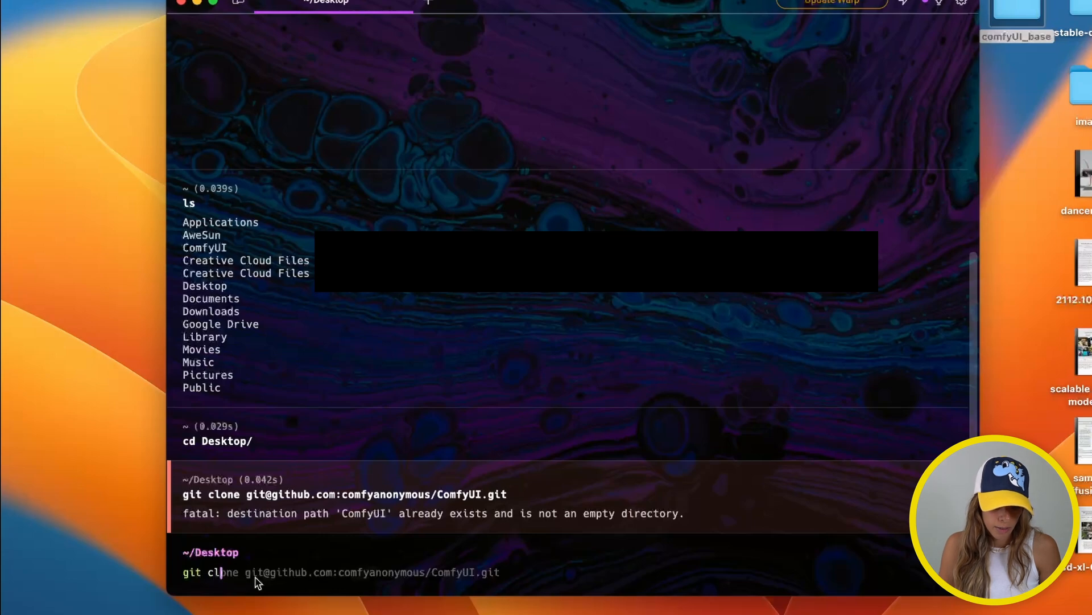
{"action": "key", "text": "Right"}
{"action": "key", "text": "Return"}
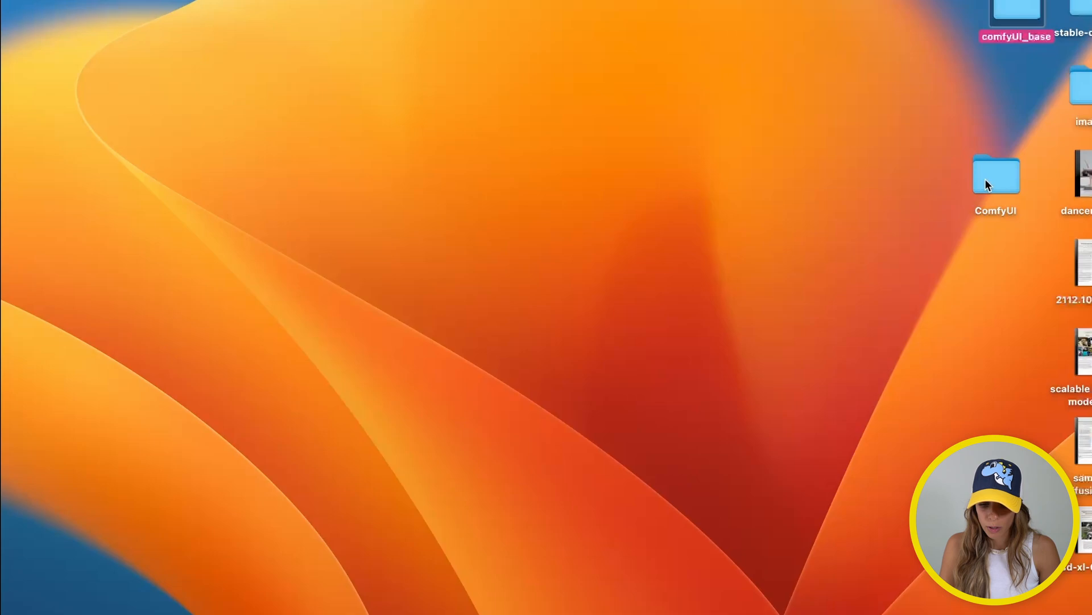
{"action": "left_click_drag", "start_coordinate": [986, 181], "coordinate": [501, 163]}
Open the cloned ComfyUI folder in Finder, browse its files and select requirements.txt
{"action": "double_click", "coordinate": [516, 172]}
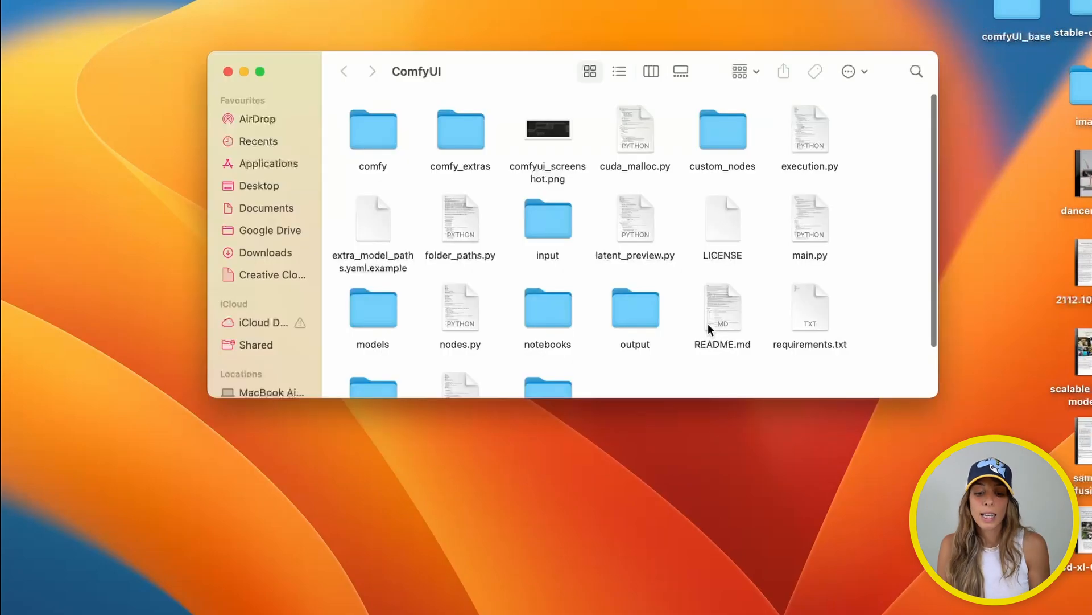
{"action": "scroll", "coordinate": [610, 356], "scroll_direction": "down", "scroll_amount": 3}
{"action": "scroll", "coordinate": [612, 355], "scroll_direction": "up", "scroll_amount": 3}
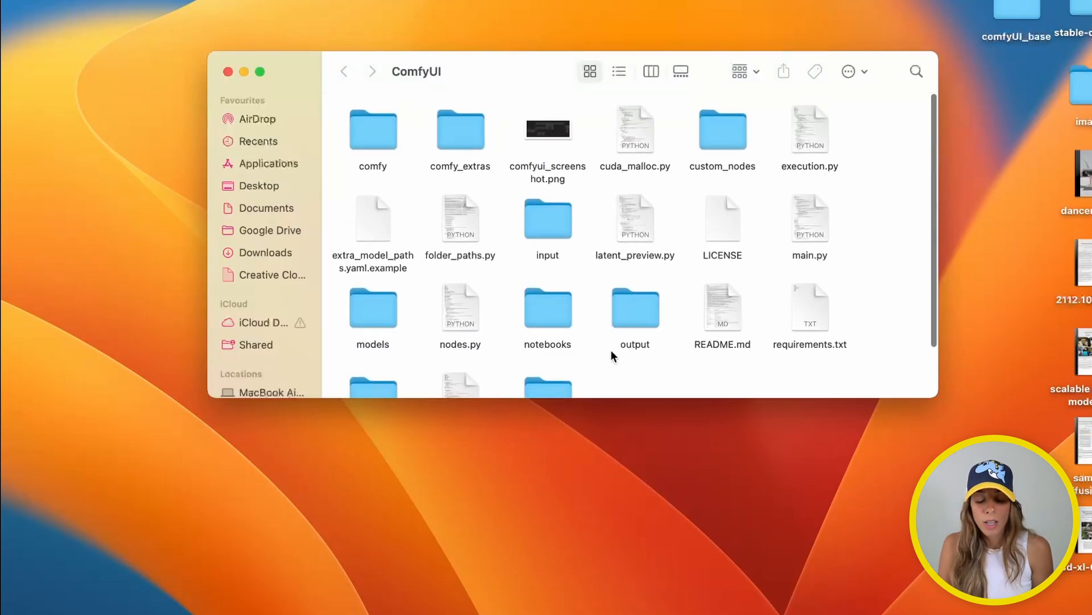
{"action": "scroll", "coordinate": [736, 327], "scroll_direction": "down", "scroll_amount": 2}
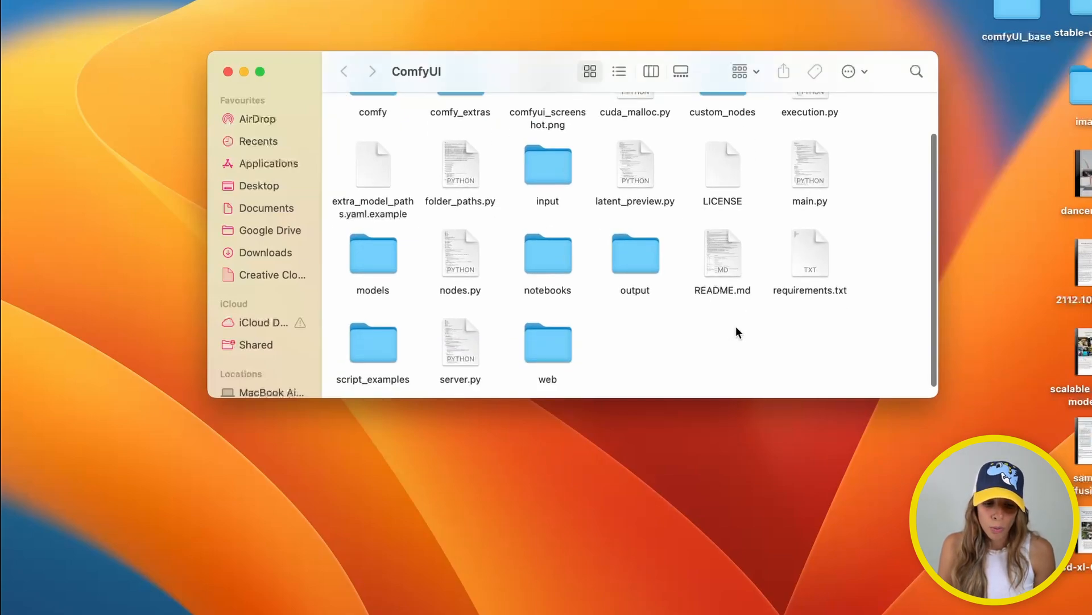
{"action": "scroll", "coordinate": [736, 329], "scroll_direction": "up", "scroll_amount": 1}
{"action": "scroll", "coordinate": [736, 330], "scroll_direction": "up", "scroll_amount": 1}
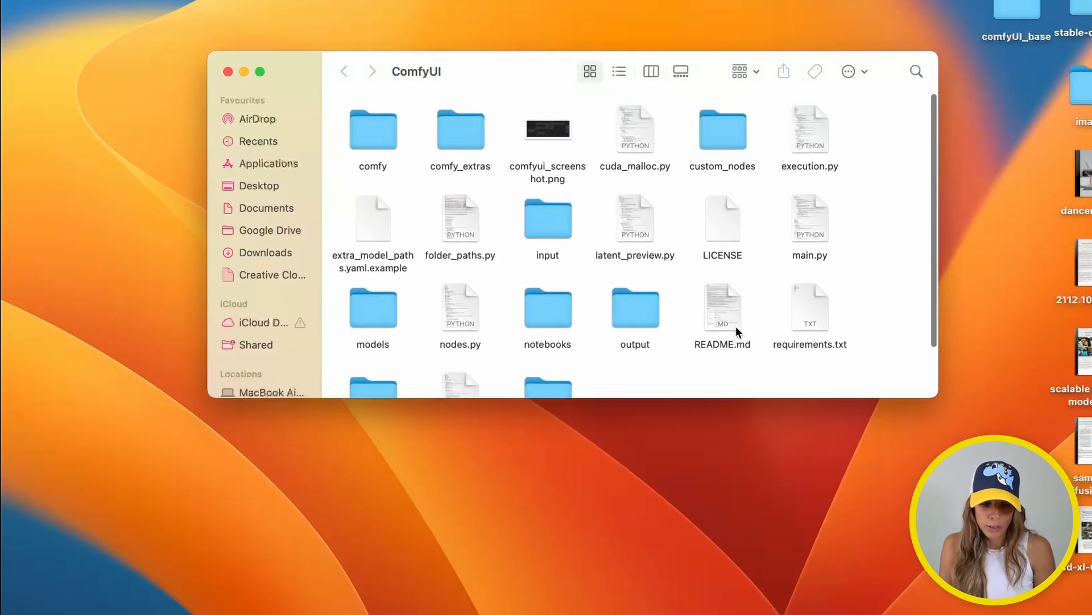
{"action": "scroll", "coordinate": [735, 327], "scroll_direction": "down", "scroll_amount": 3}
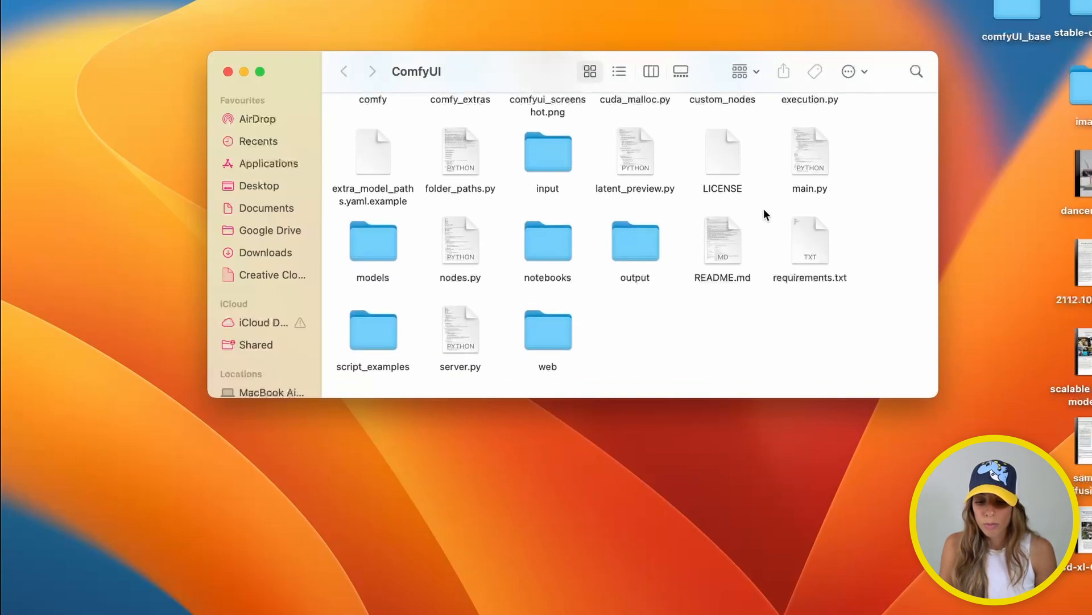
{"action": "left_click_drag", "start_coordinate": [765, 209], "coordinate": [892, 319]}
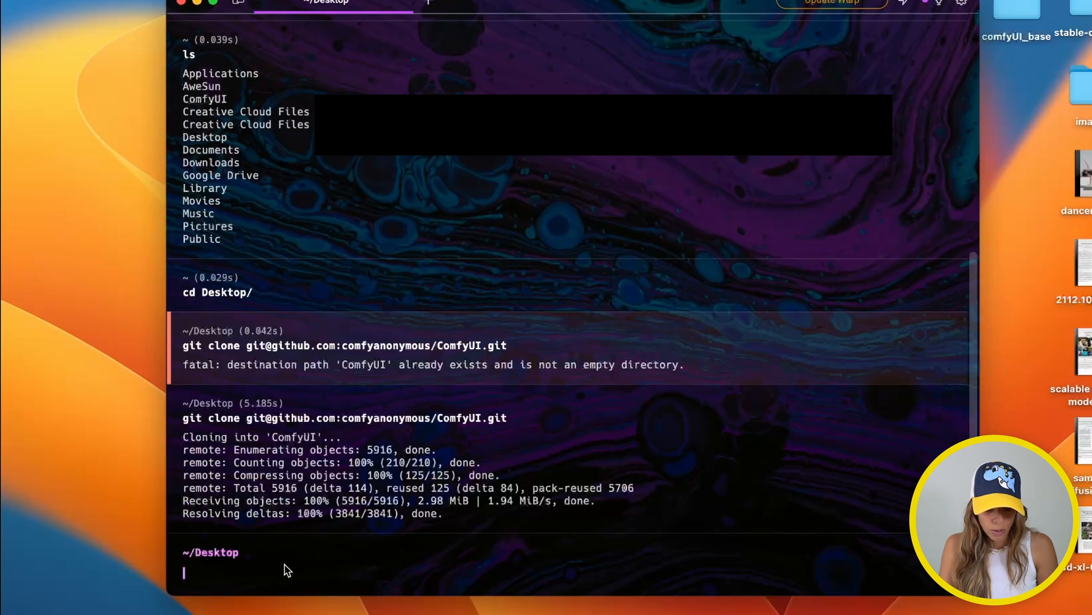
List the Desktop, change into comfyUI/ and list its files
{"action": "type", "text": "ls"}
{"action": "key", "text": "Return"}
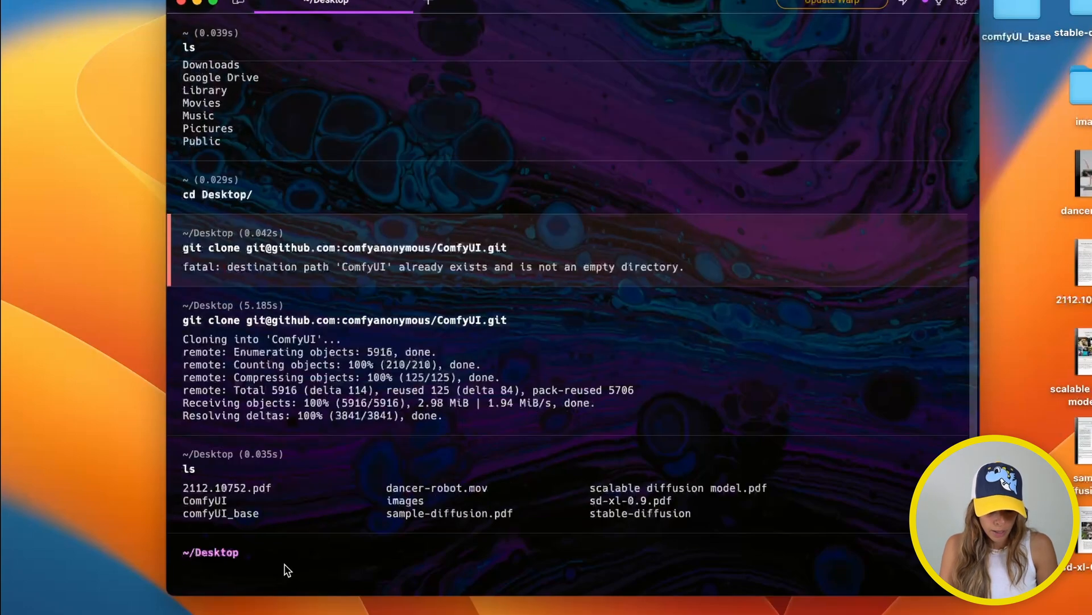
{"action": "type", "text": "cd "}
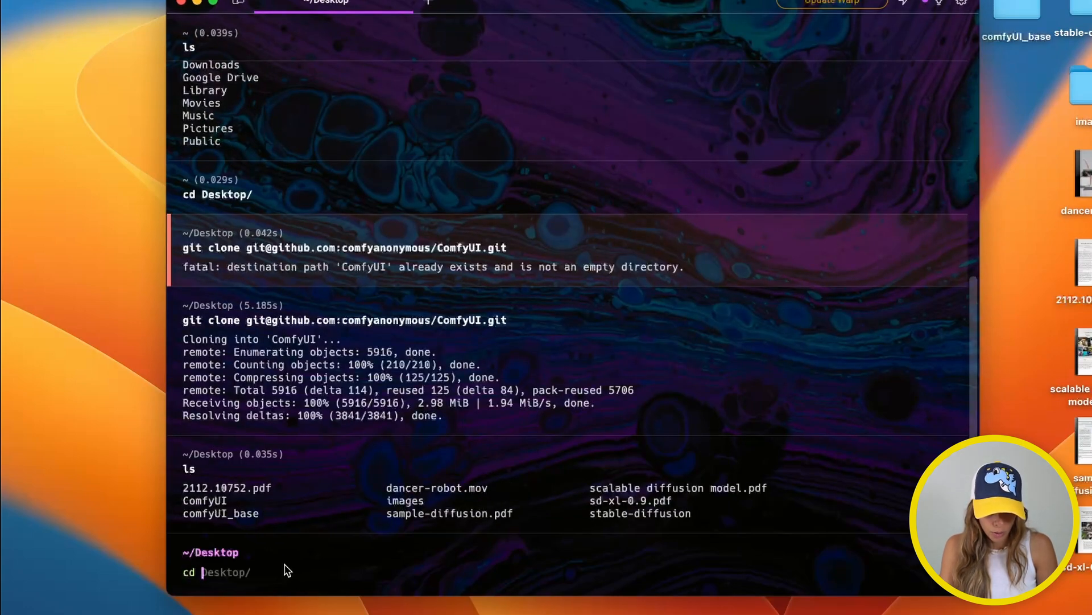
{"action": "type", "text": "comfyUI/"}
{"action": "key", "text": "Return"}
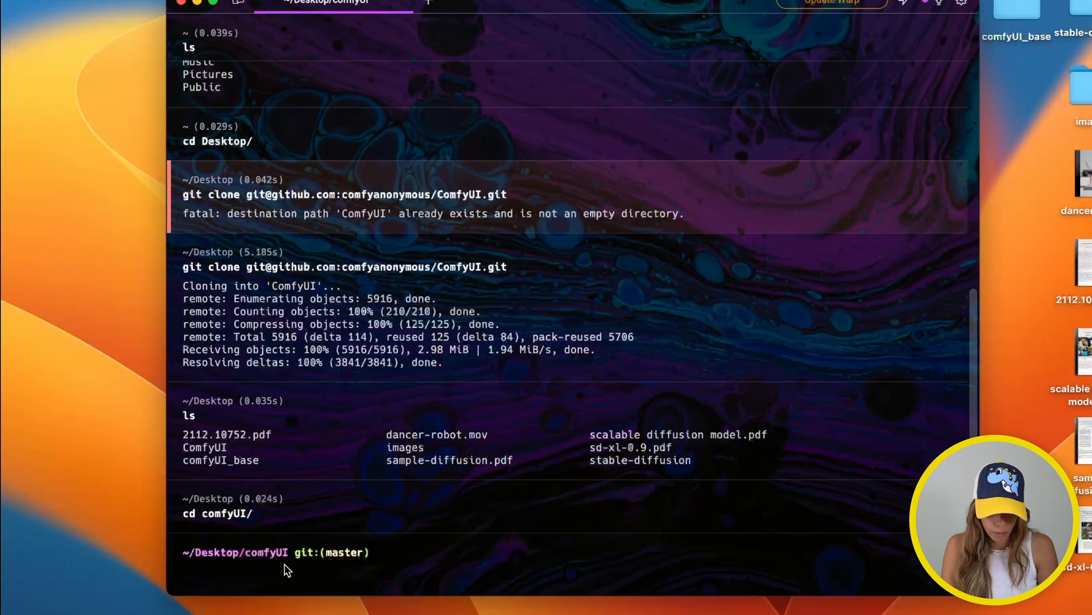
{"action": "type", "text": "ls"}
{"action": "key", "text": "Return"}
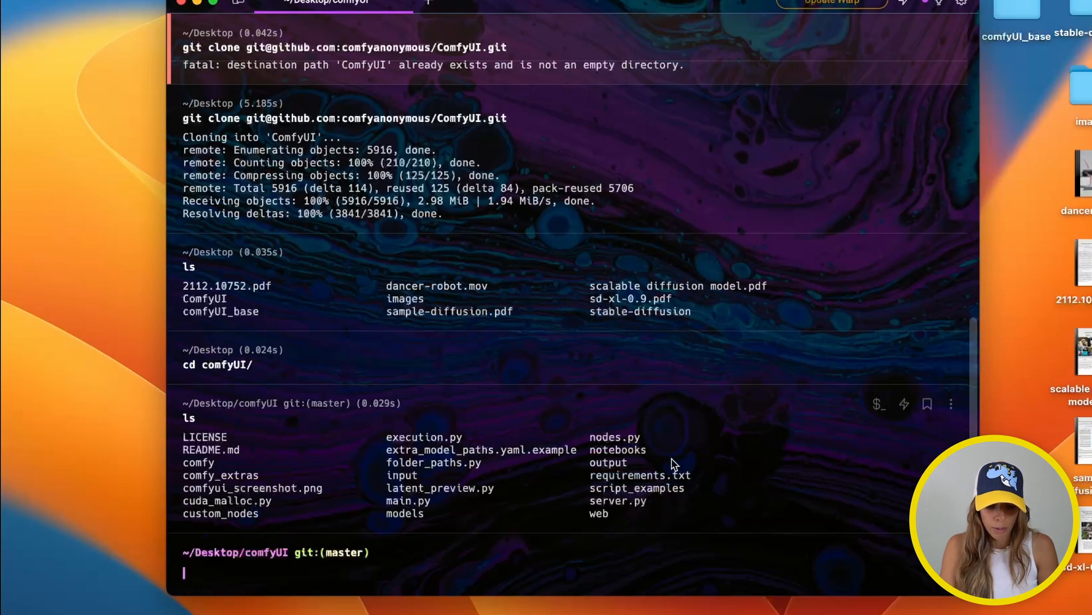
Run pip3 install -r requirements.txt, review the already-satisfied output, and list the folder again
{"action": "type", "text": "pip3 in"}
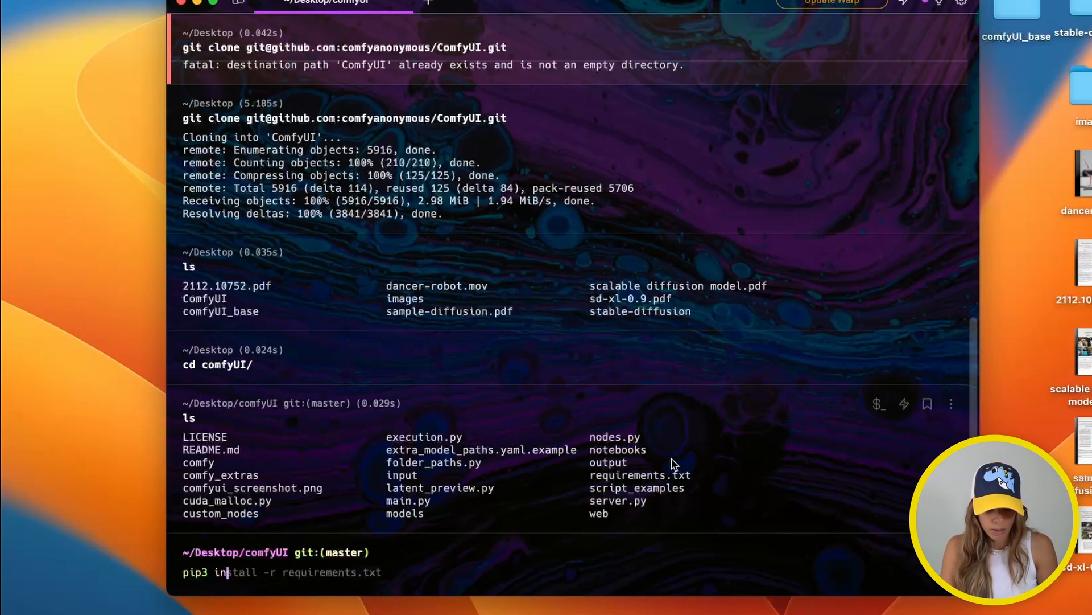
{"action": "key", "text": "Right"}
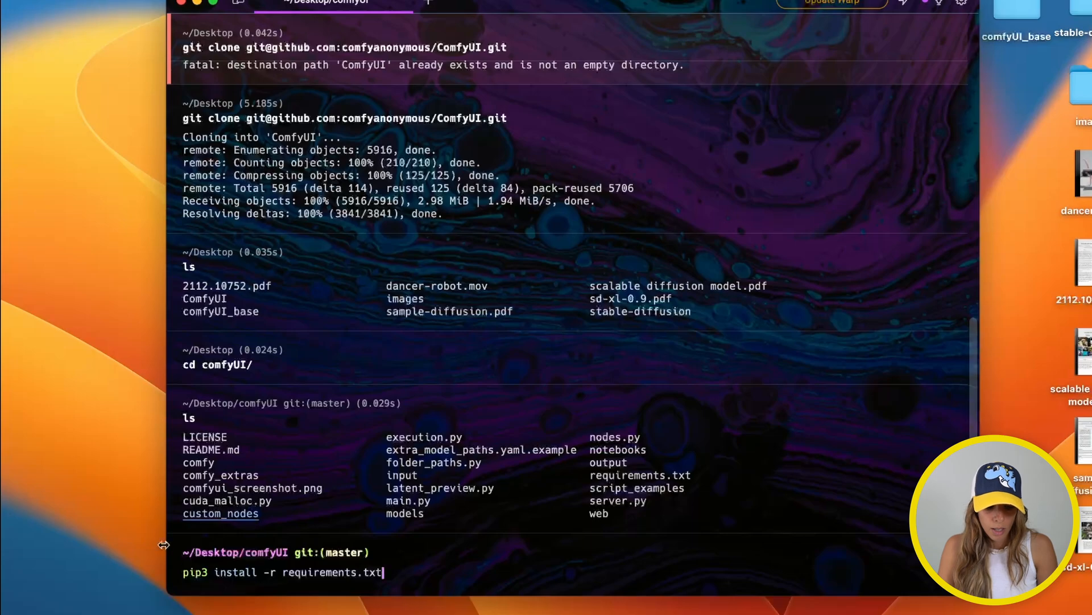
{"action": "key", "text": "Return"}
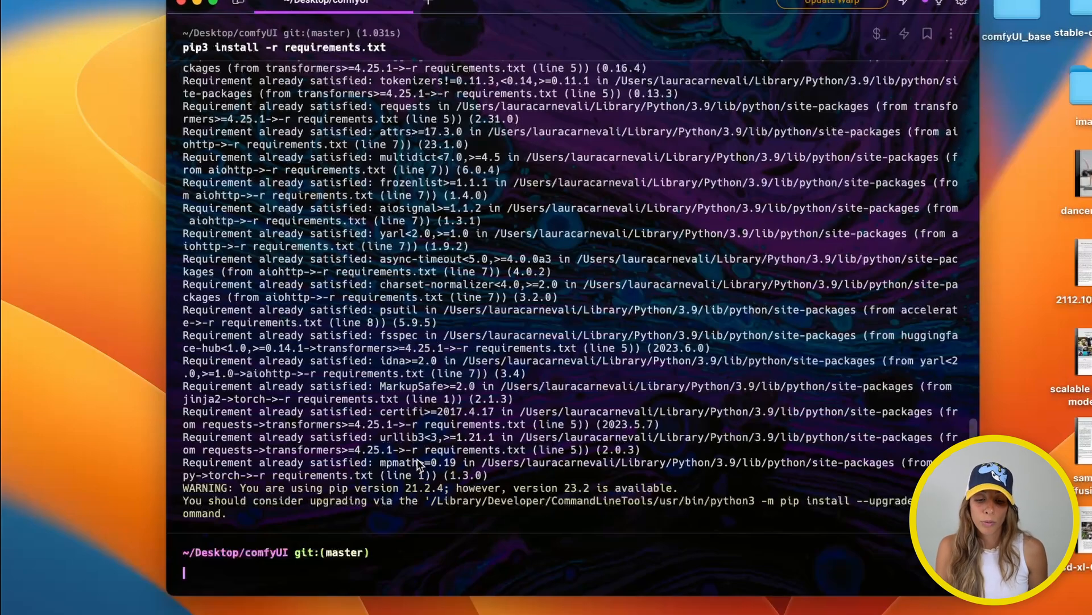
{"action": "scroll", "coordinate": [609, 299], "scroll_direction": "up", "scroll_amount": 10}
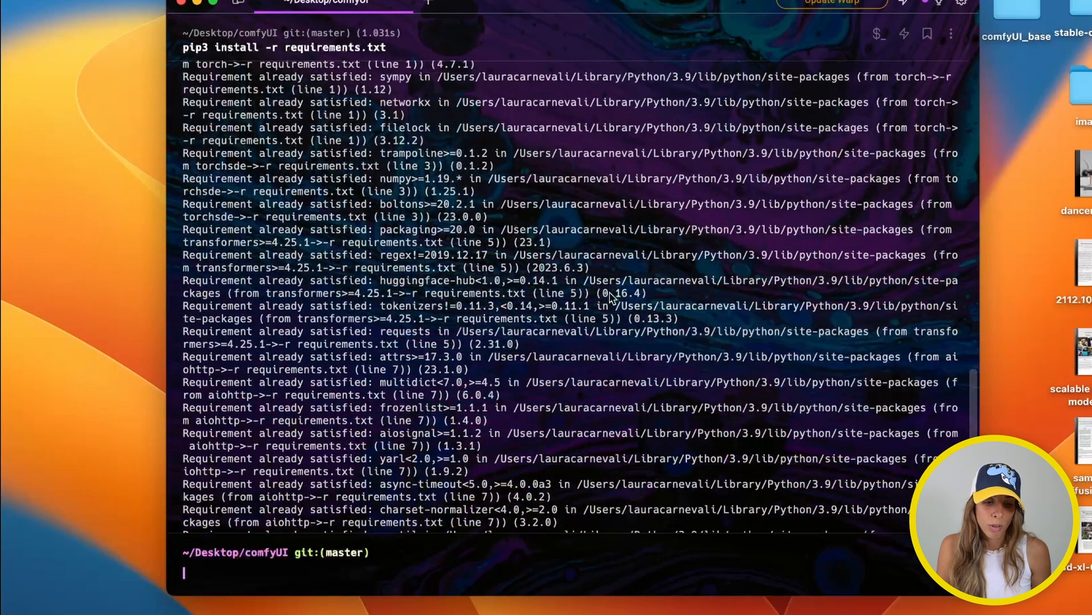
{"action": "scroll", "coordinate": [609, 296], "scroll_direction": "up", "scroll_amount": 2}
{"action": "scroll", "coordinate": [193, 196], "scroll_direction": "up", "scroll_amount": 2}
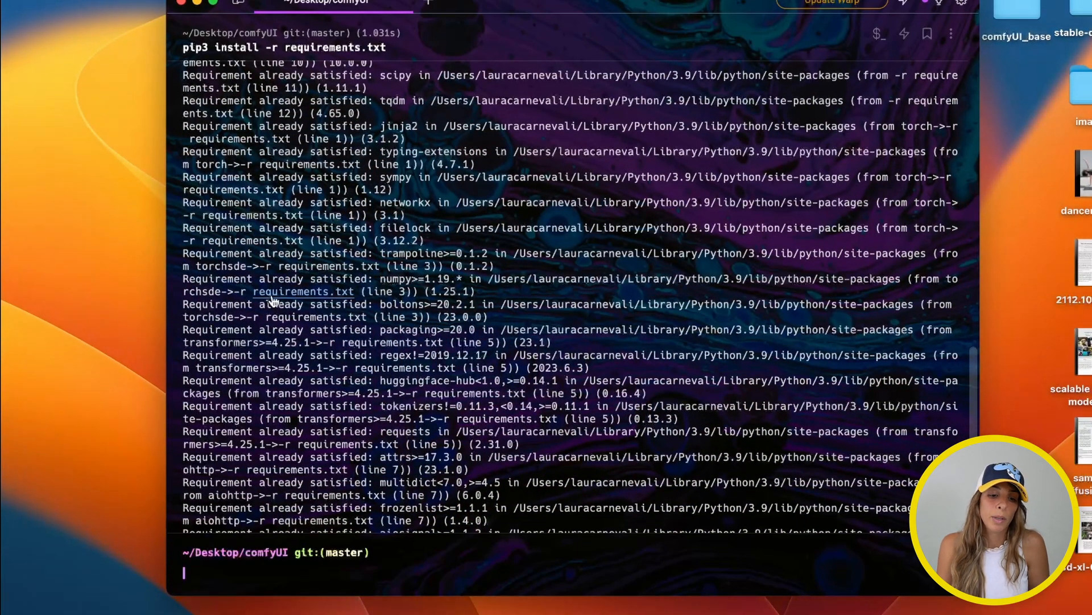
{"action": "scroll", "coordinate": [381, 290], "scroll_direction": "down", "scroll_amount": 6}
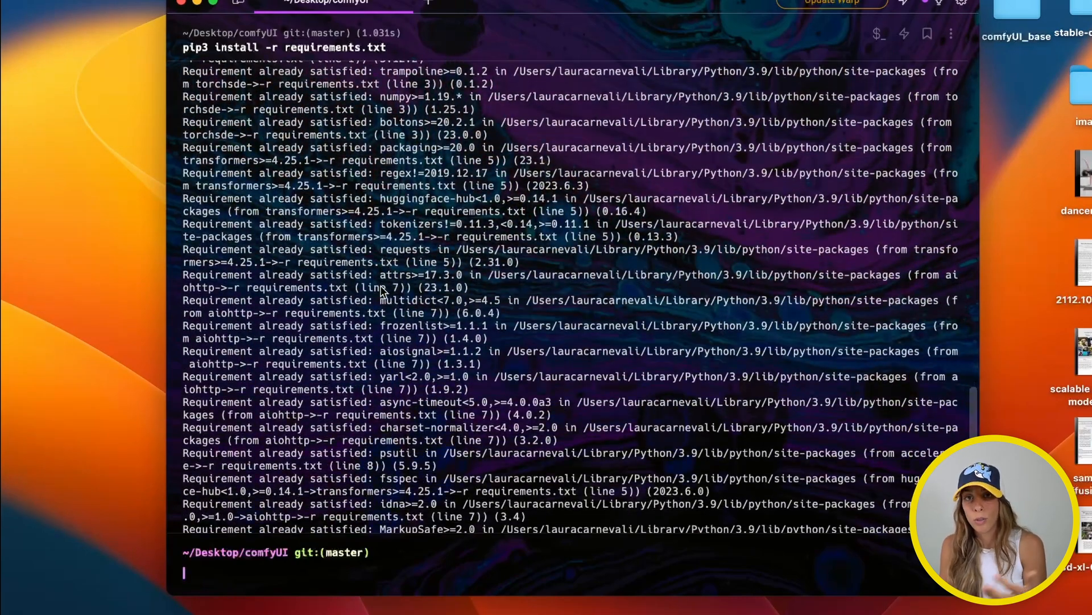
{"action": "scroll", "coordinate": [382, 291], "scroll_direction": "down", "scroll_amount": 5}
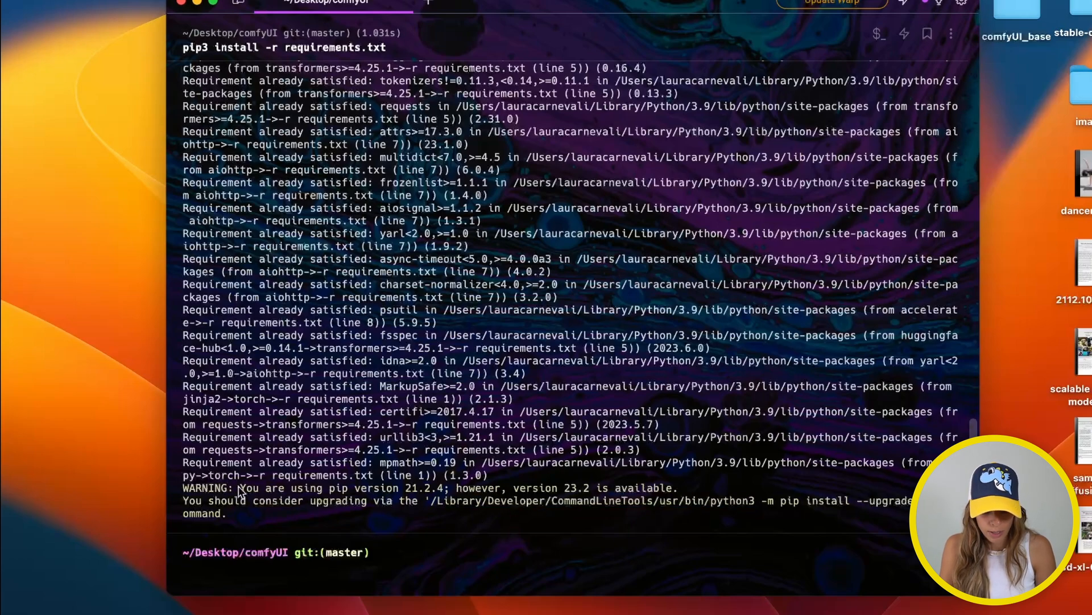
{"action": "left_click_drag", "start_coordinate": [246, 489], "coordinate": [668, 489]}
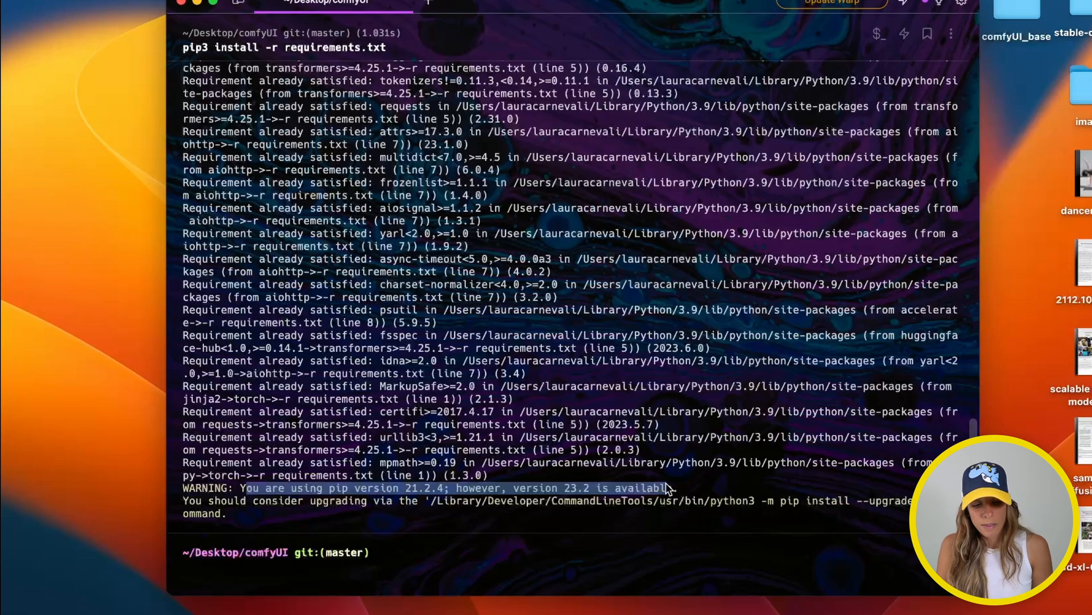
{"action": "left_click", "coordinate": [244, 567]}
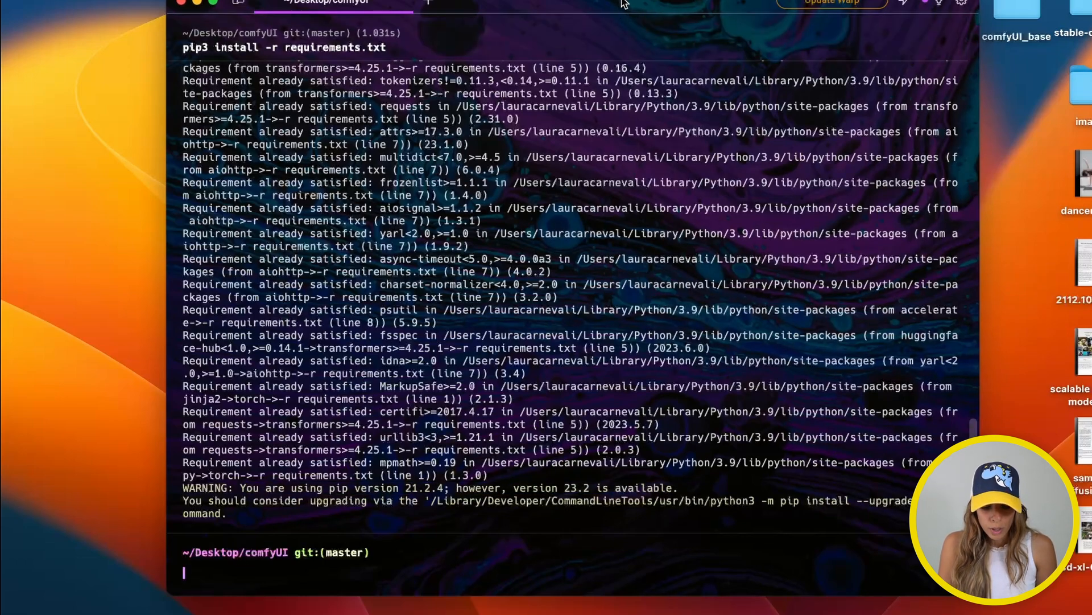
{"action": "type", "text": "ls"}
{"action": "key", "text": "Return"}
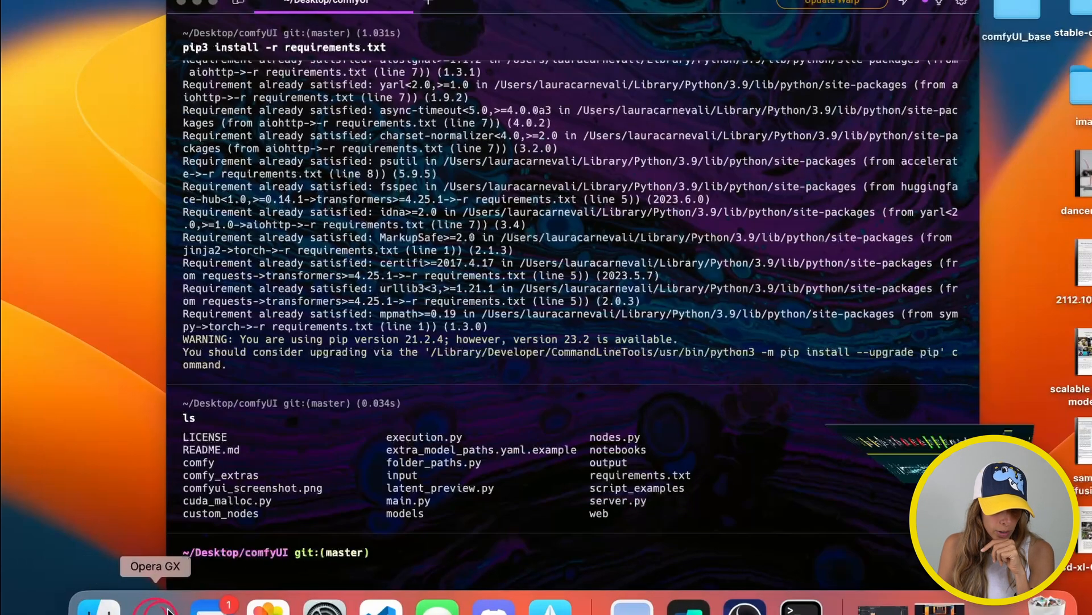
Read through the ComfyUI README in Opera GX down to the Installing section
{"action": "left_click", "coordinate": [152, 606]}
{"action": "scroll", "coordinate": [352, 523], "scroll_direction": "down", "scroll_amount": 15}
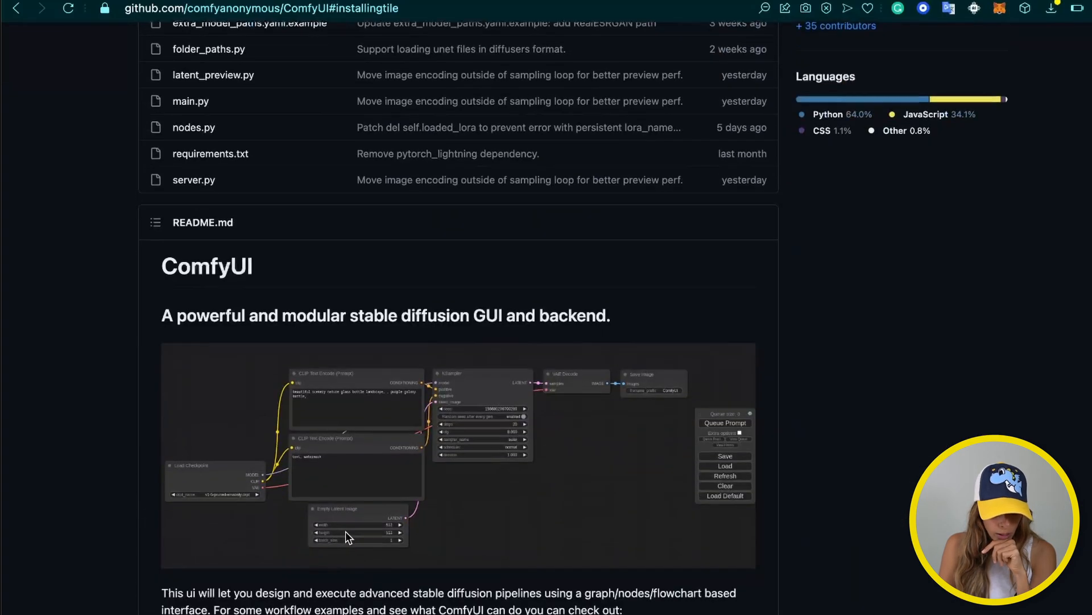
{"action": "scroll", "coordinate": [346, 532], "scroll_direction": "down", "scroll_amount": 10}
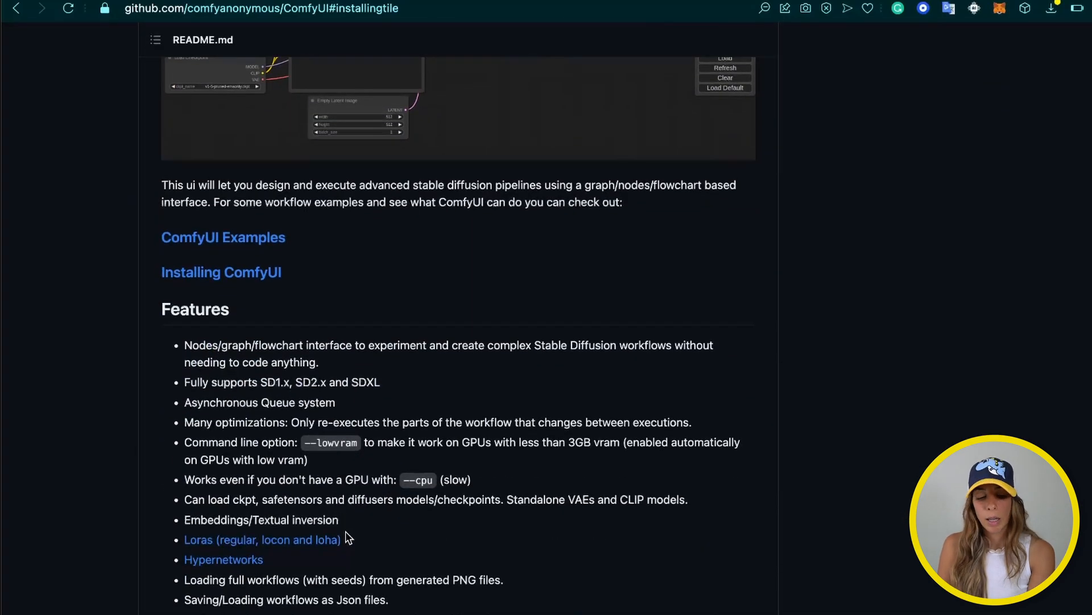
{"action": "scroll", "coordinate": [346, 531], "scroll_direction": "down", "scroll_amount": 15}
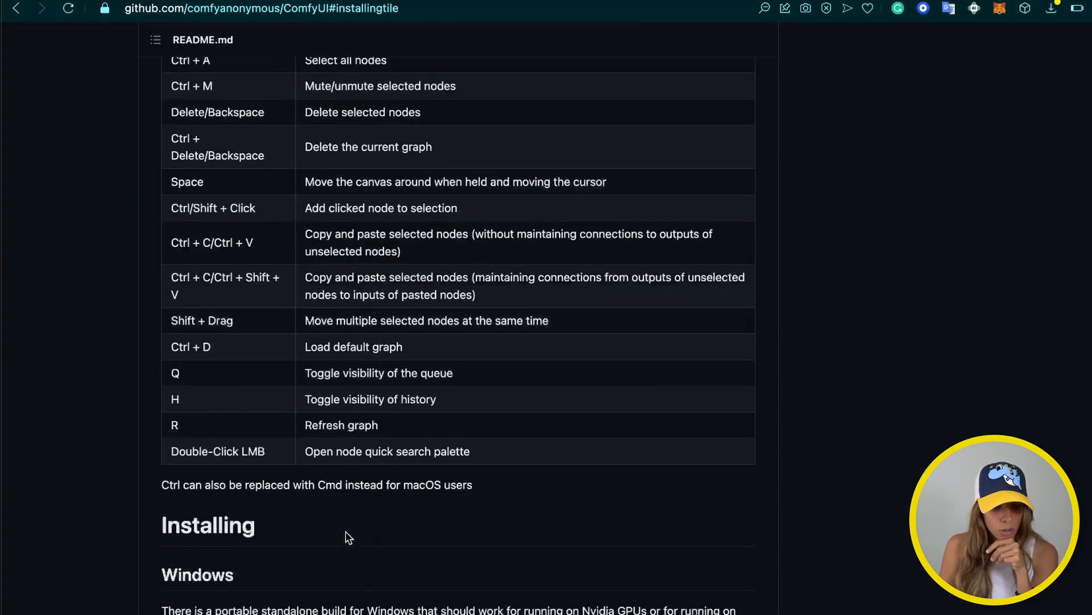
{"action": "scroll", "coordinate": [346, 531], "scroll_direction": "down", "scroll_amount": 12}
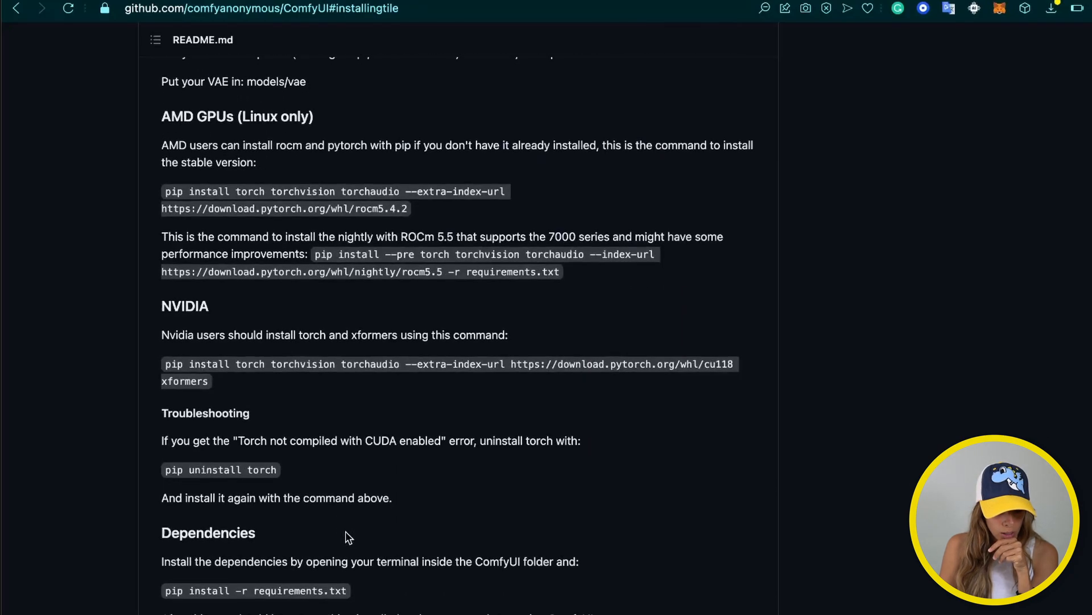
{"action": "scroll", "coordinate": [346, 531], "scroll_direction": "down", "scroll_amount": 1}
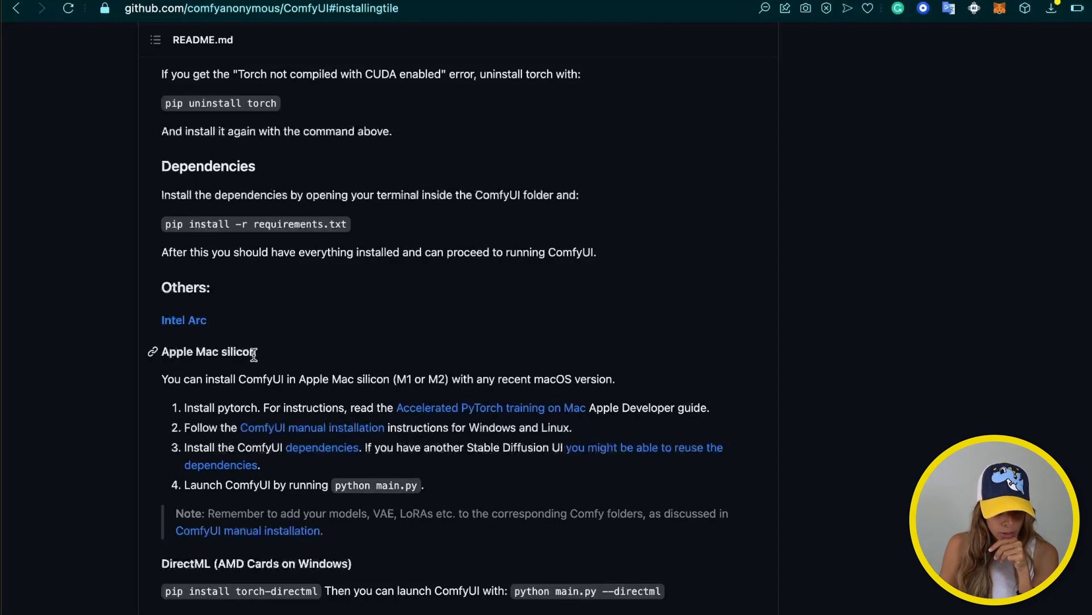
{"action": "scroll", "coordinate": [253, 353], "scroll_direction": "up", "scroll_amount": 10}
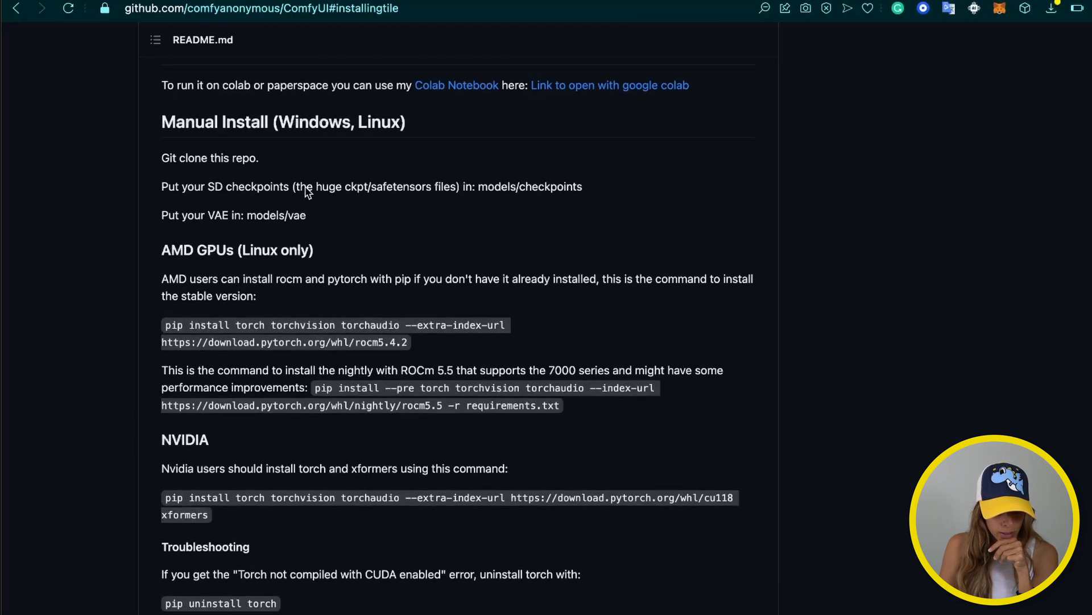
{"action": "scroll", "coordinate": [308, 191], "scroll_direction": "up", "scroll_amount": 4}
{"action": "scroll", "coordinate": [199, 182], "scroll_direction": "up", "scroll_amount": 3}
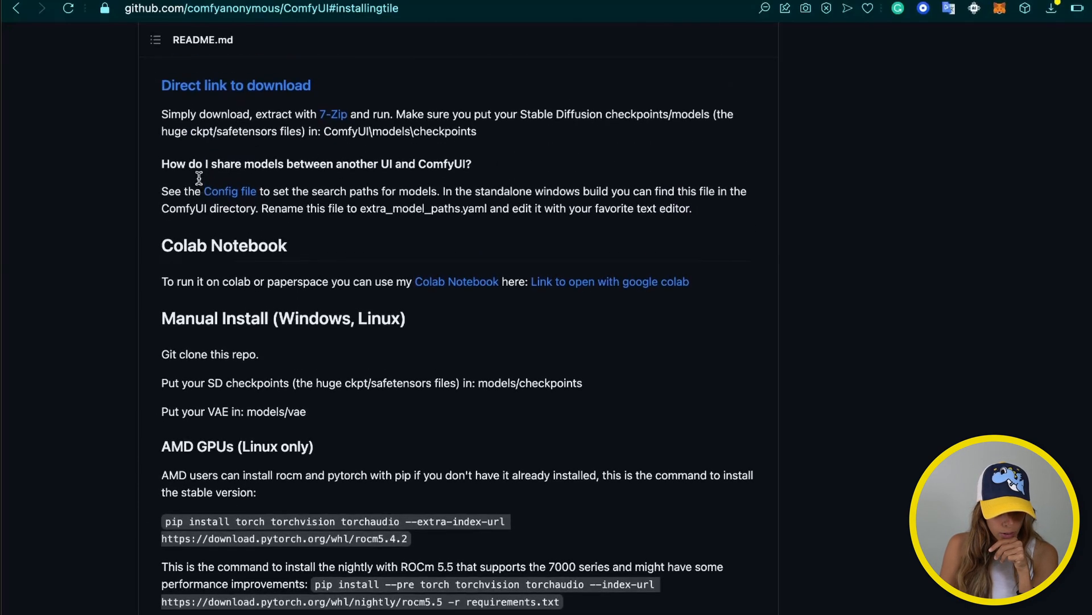
{"action": "scroll", "coordinate": [199, 178], "scroll_direction": "up", "scroll_amount": 4}
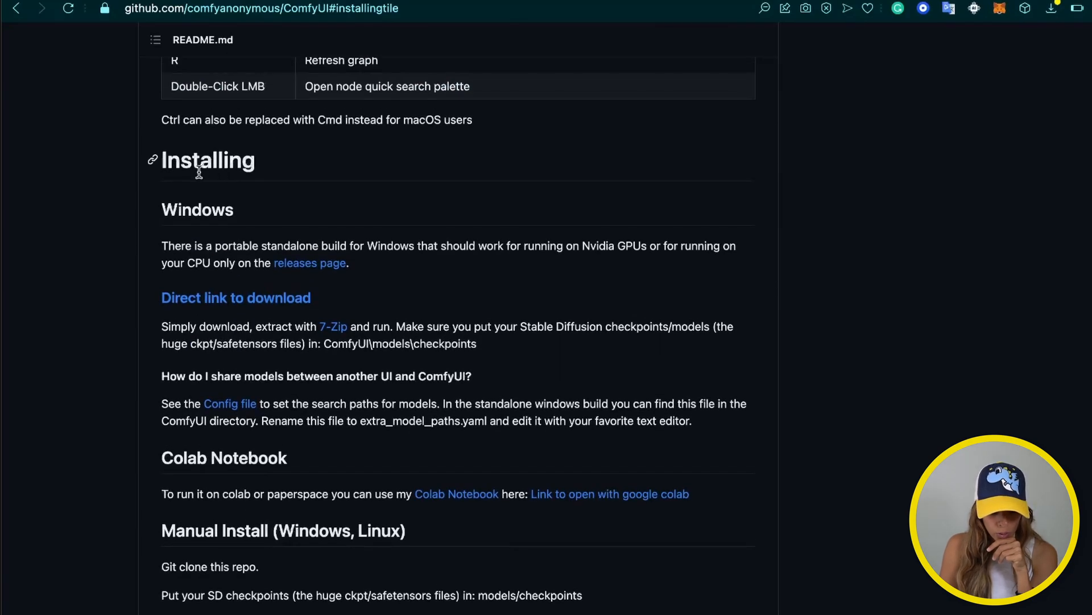
{"action": "scroll", "coordinate": [244, 421], "scroll_direction": "down", "scroll_amount": 10}
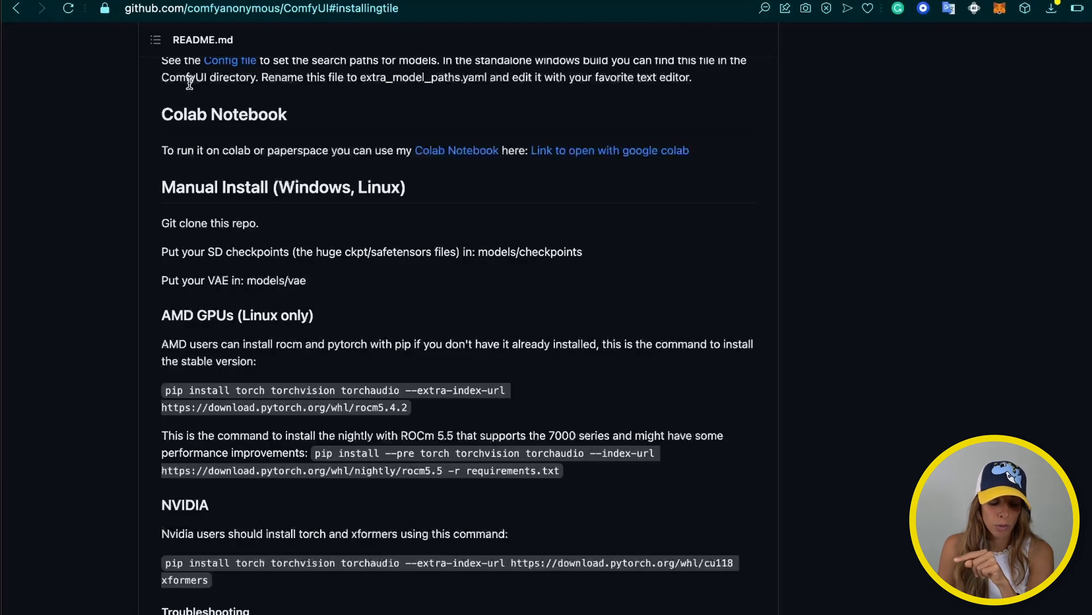
{"action": "scroll", "coordinate": [226, 308], "scroll_direction": "down", "scroll_amount": 5}
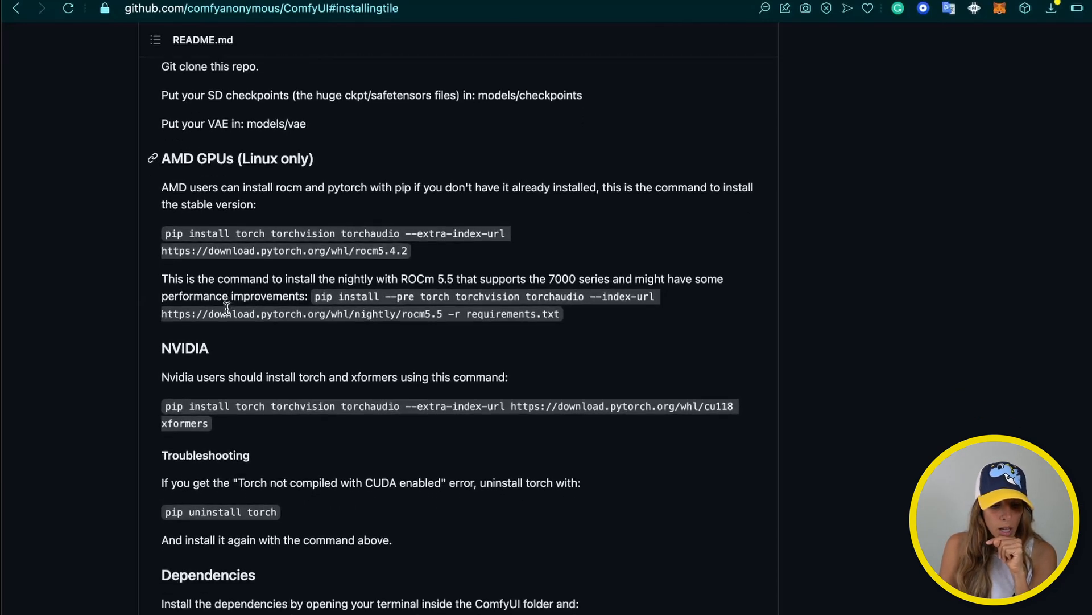
{"action": "scroll", "coordinate": [219, 341], "scroll_direction": "down", "scroll_amount": 10}
{"action": "scroll", "coordinate": [239, 398], "scroll_direction": "down", "scroll_amount": 1}
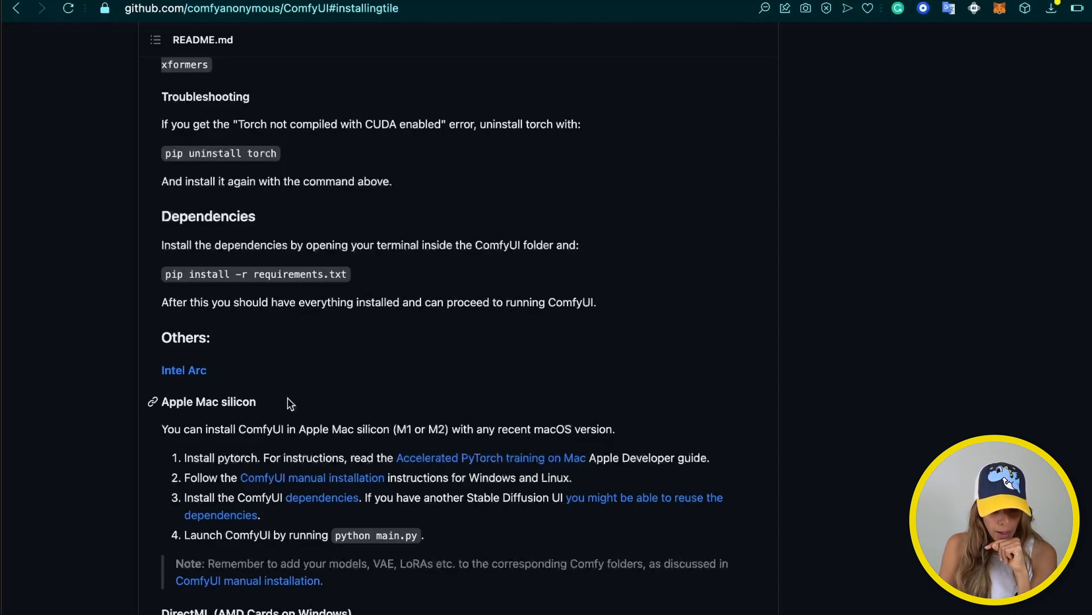
{"action": "scroll", "coordinate": [295, 421], "scroll_direction": "down", "scroll_amount": 2}
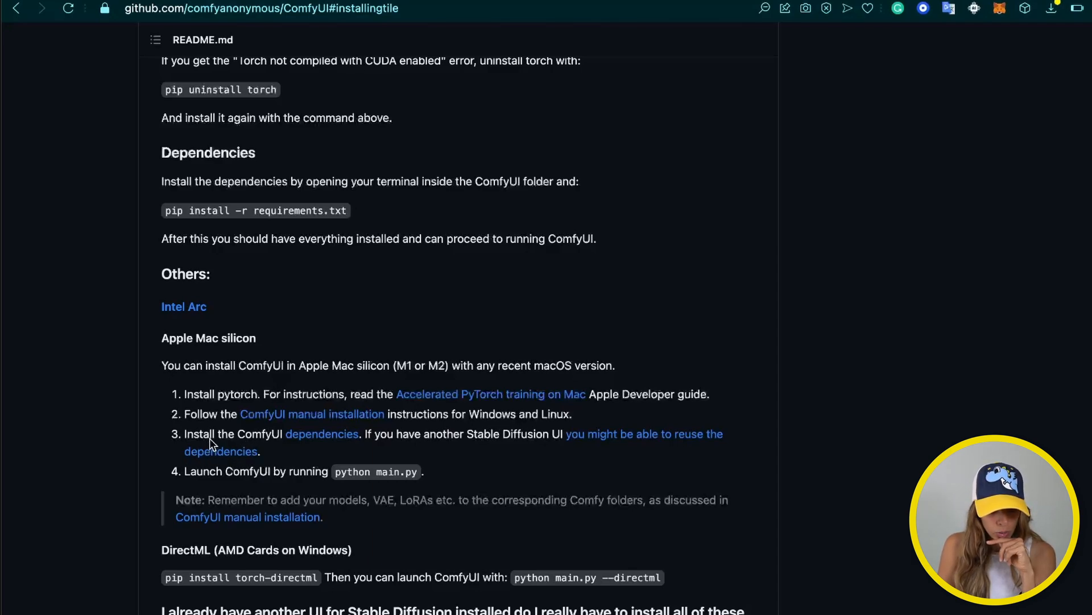
Review the Dependencies link in a new tab, close it, and return to Warp
{"action": "right_click", "coordinate": [326, 441]}
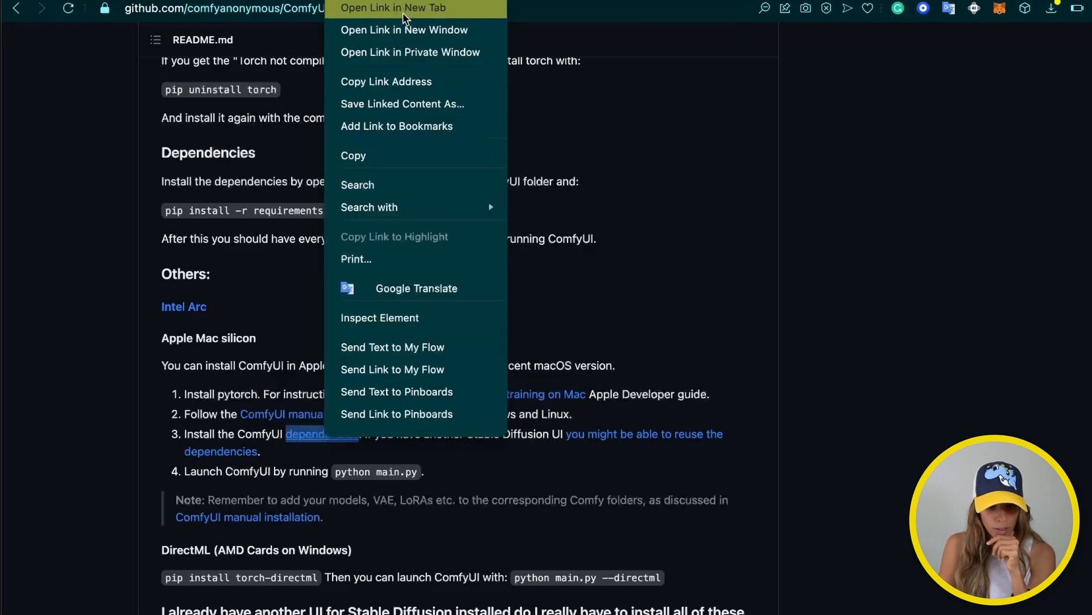
{"action": "left_click", "coordinate": [364, 8]}
{"action": "left_click", "coordinate": [1000, 1]}
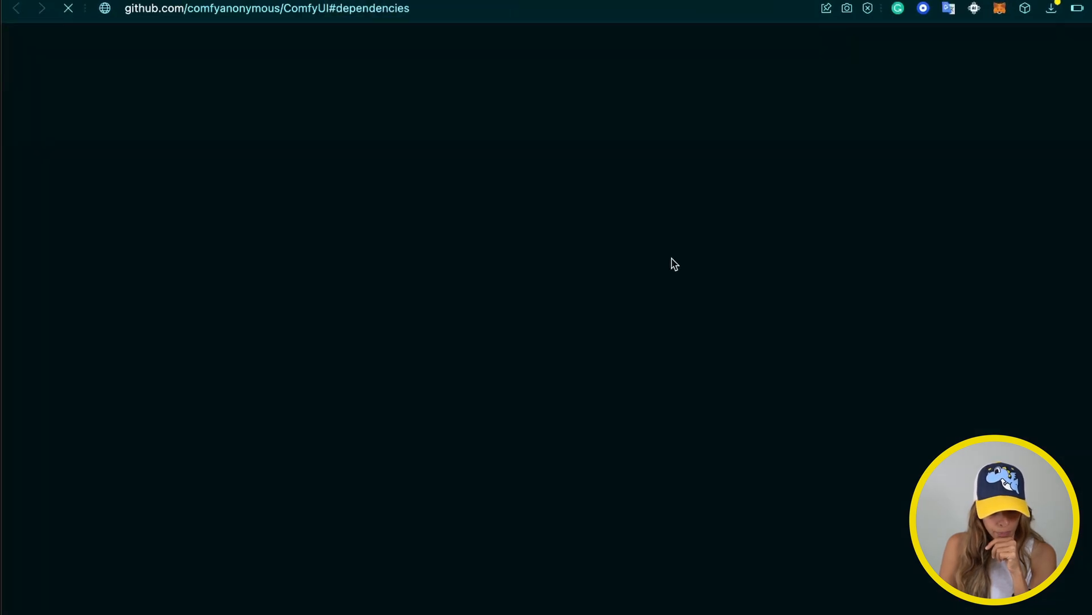
{"action": "scroll", "coordinate": [674, 264], "scroll_direction": "up", "scroll_amount": 1}
{"action": "scroll", "coordinate": [674, 265], "scroll_direction": "up", "scroll_amount": 1}
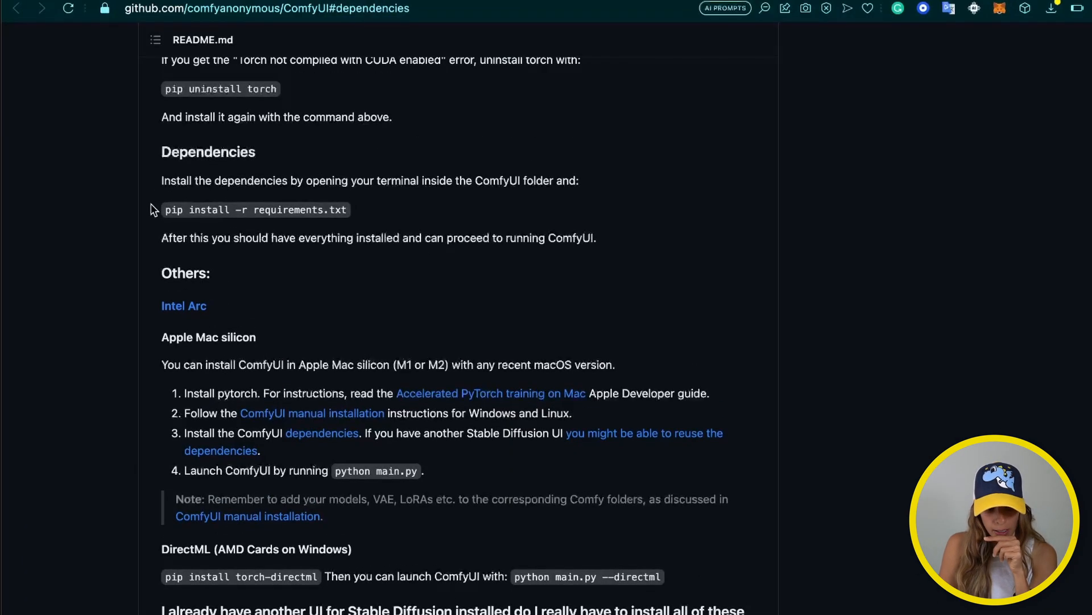
{"action": "left_click_drag", "start_coordinate": [152, 206], "coordinate": [373, 211]}
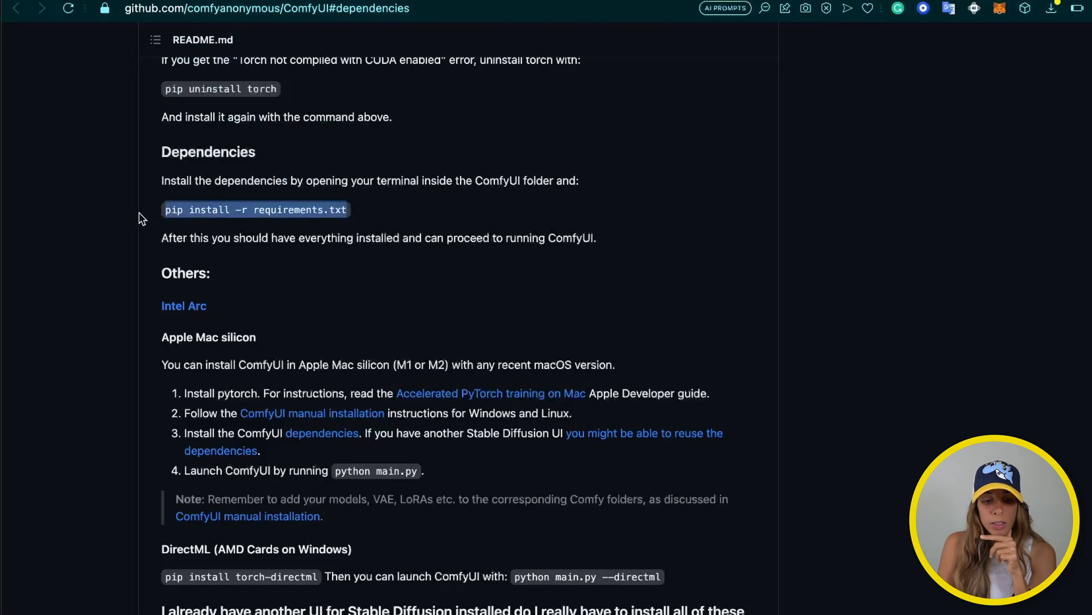
{"action": "left_click", "coordinate": [179, 211]}
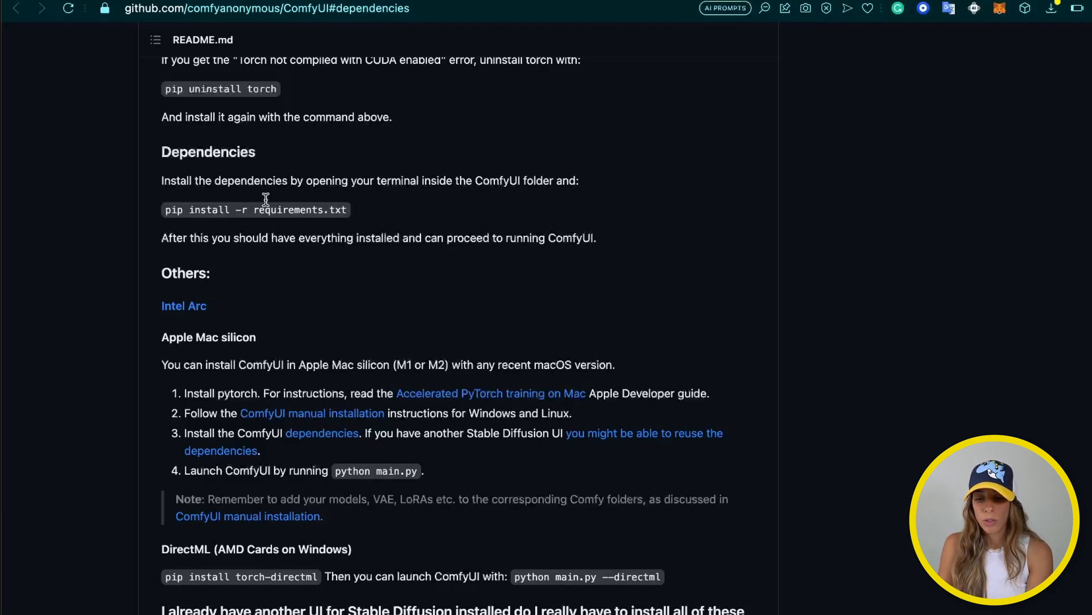
{"action": "key", "text": "super+w"}
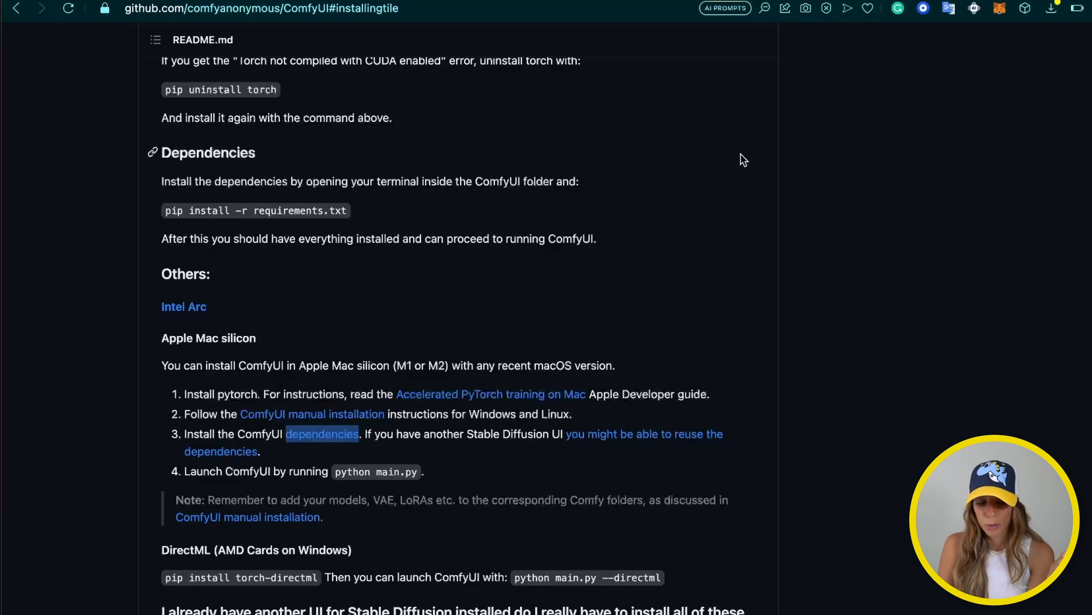
{"action": "key", "text": "super+Tab"}
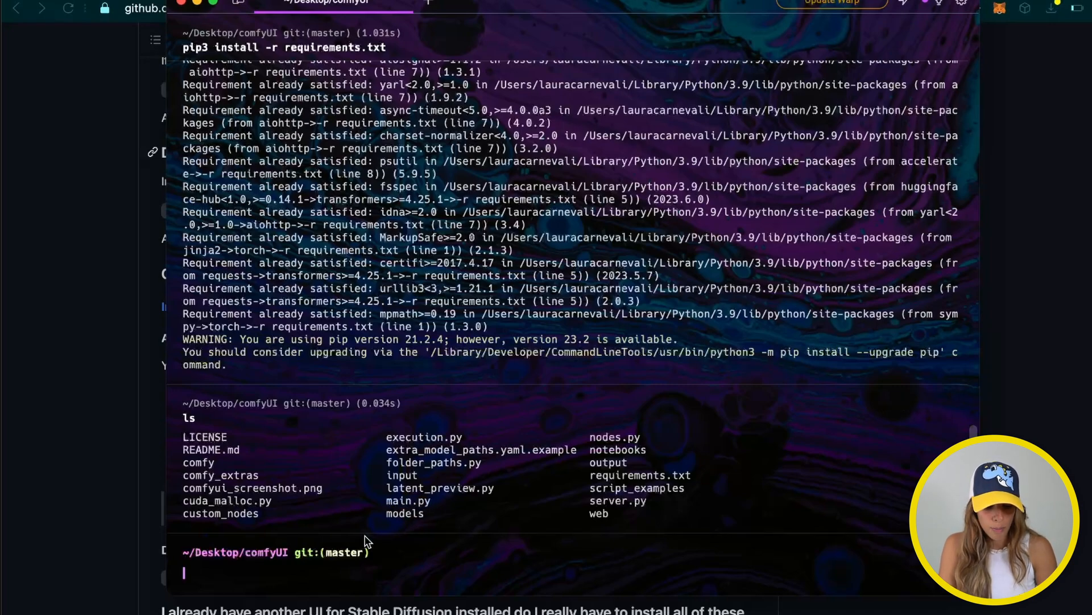
{"action": "type", "text": "pyt"}
{"action": "key", "text": "Right"}
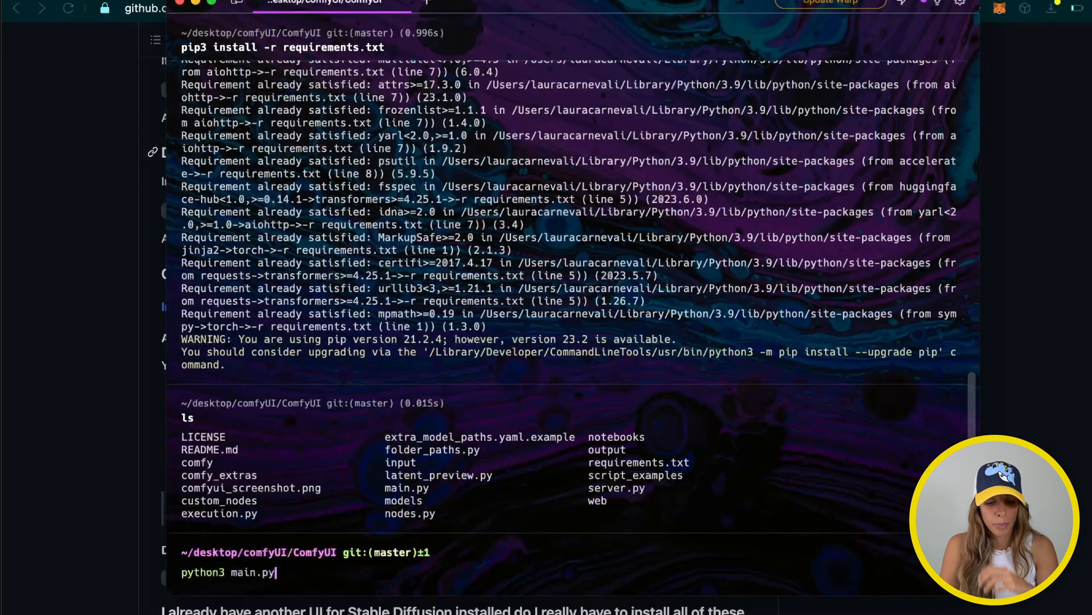
{"action": "key", "text": "Return"}
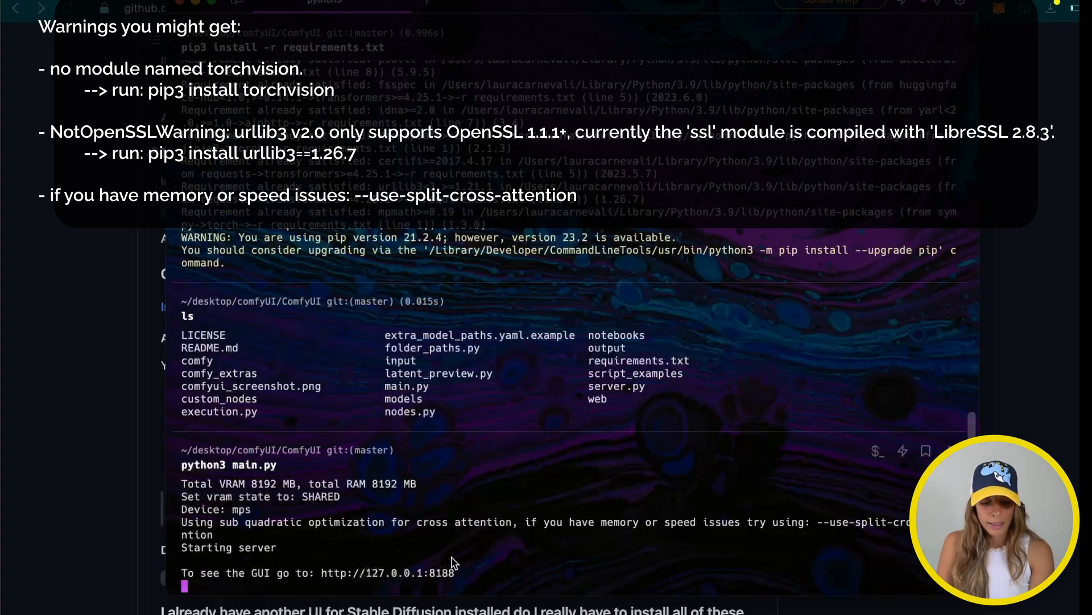
{"action": "left_click", "coordinate": [434, 573]}
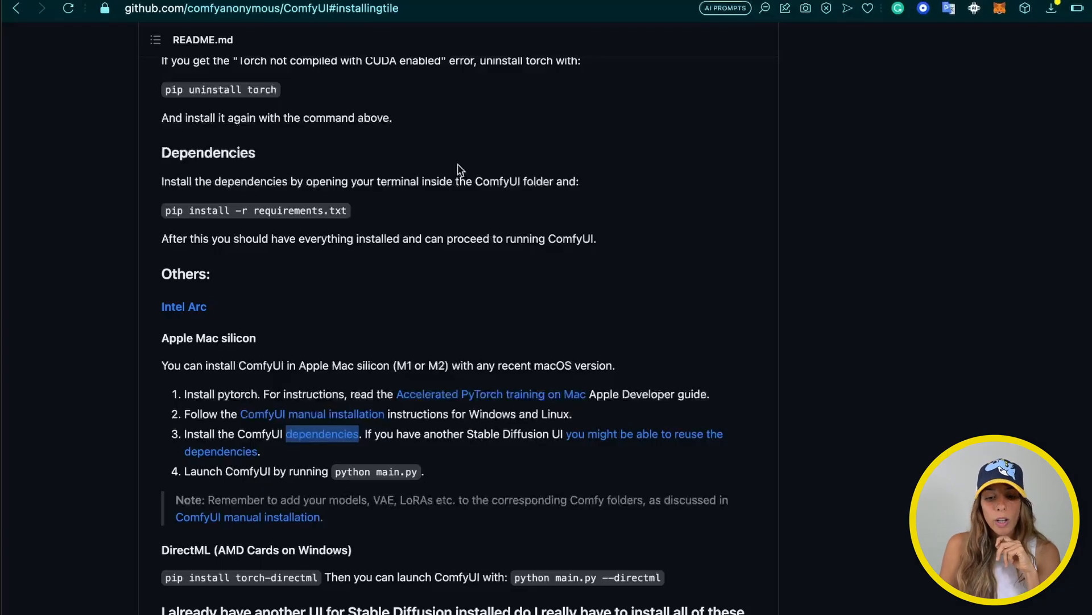
Open comfyui_colab.ipynb in Google Colab from the README's Colab Notebook link
{"action": "scroll", "coordinate": [453, 268], "scroll_direction": "up", "scroll_amount": 10}
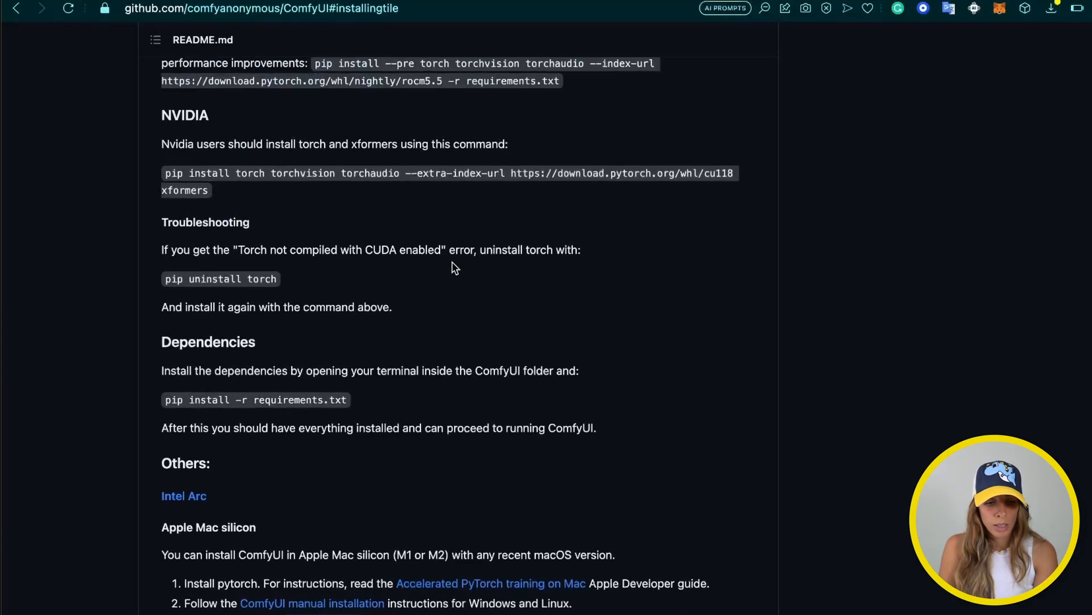
{"action": "scroll", "coordinate": [450, 268], "scroll_direction": "up", "scroll_amount": 5}
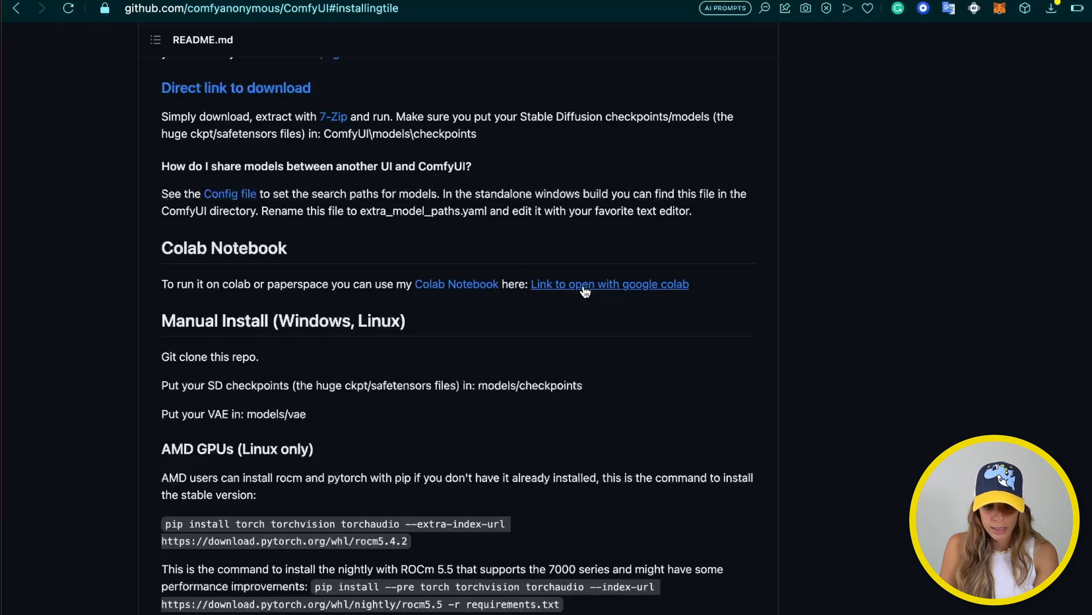
{"action": "left_click", "coordinate": [615, 287]}
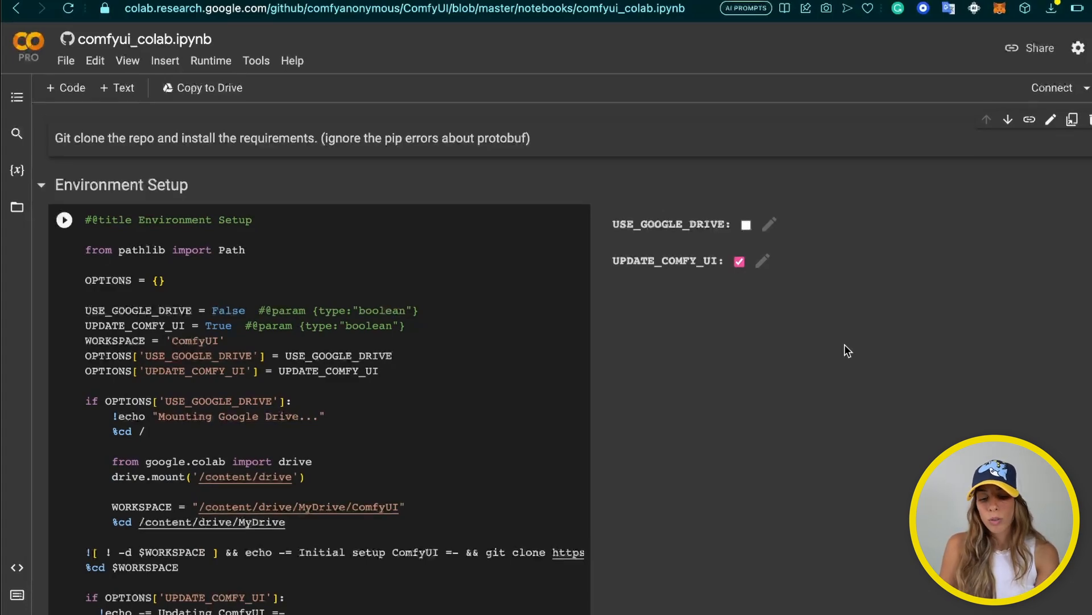
{"action": "scroll", "coordinate": [469, 432], "scroll_direction": "down", "scroll_amount": 1}
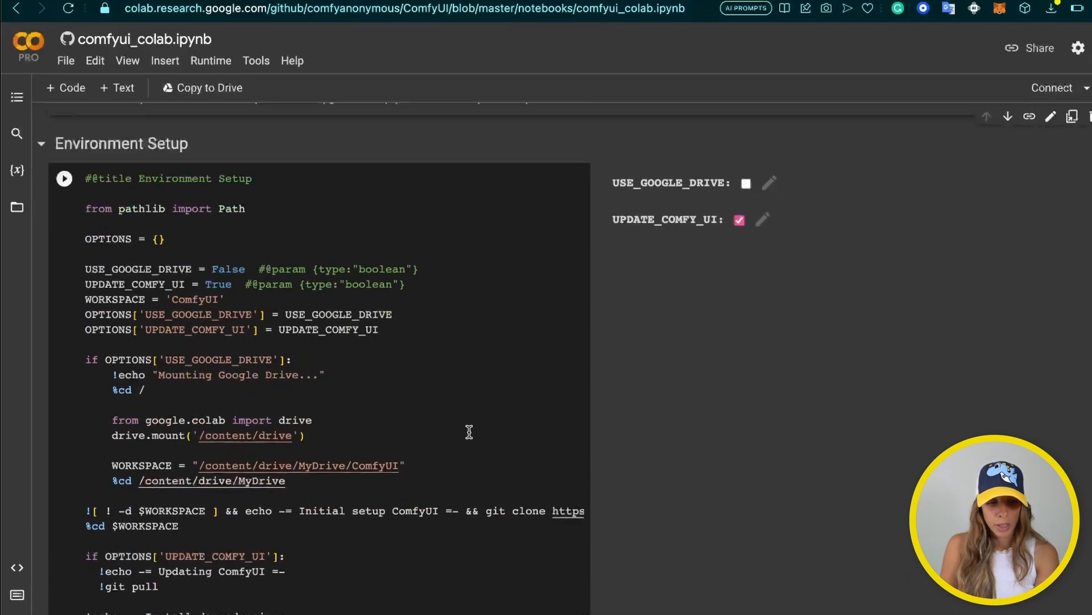
{"action": "scroll", "coordinate": [469, 432], "scroll_direction": "up", "scroll_amount": 1}
{"action": "scroll", "coordinate": [469, 432], "scroll_direction": "down", "scroll_amount": 20}
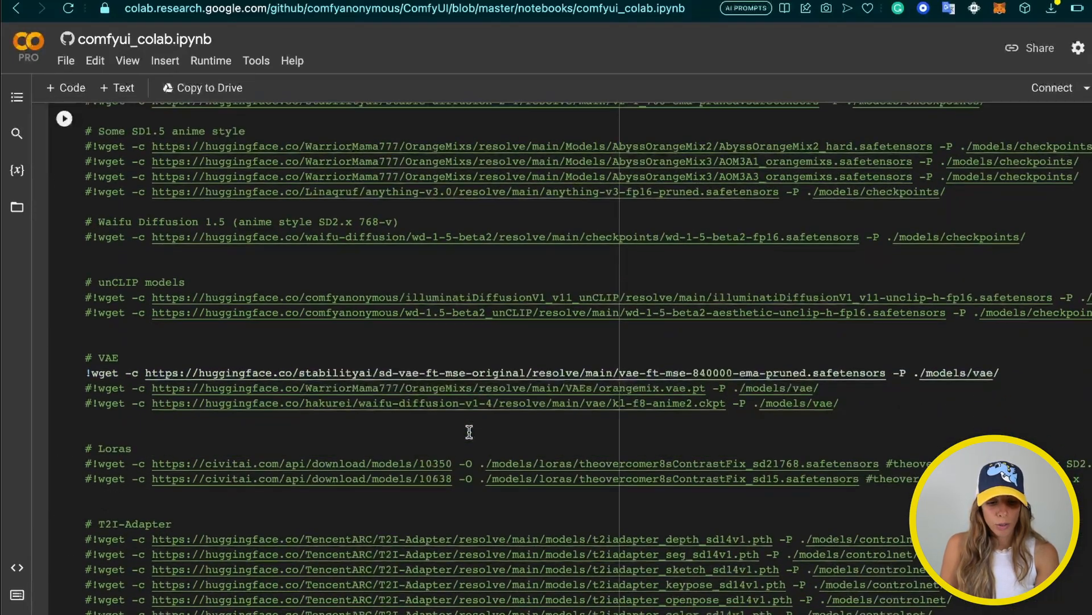
{"action": "scroll", "coordinate": [470, 431], "scroll_direction": "down", "scroll_amount": 5}
{"action": "scroll", "coordinate": [470, 431], "scroll_direction": "up", "scroll_amount": 20}
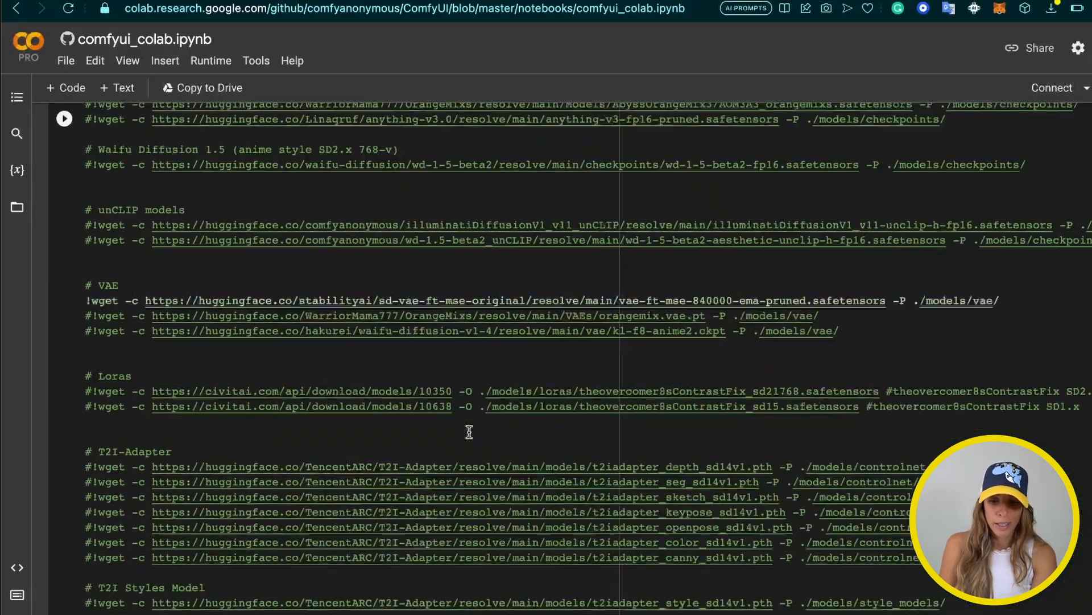
{"action": "scroll", "coordinate": [470, 431], "scroll_direction": "up", "scroll_amount": 1}
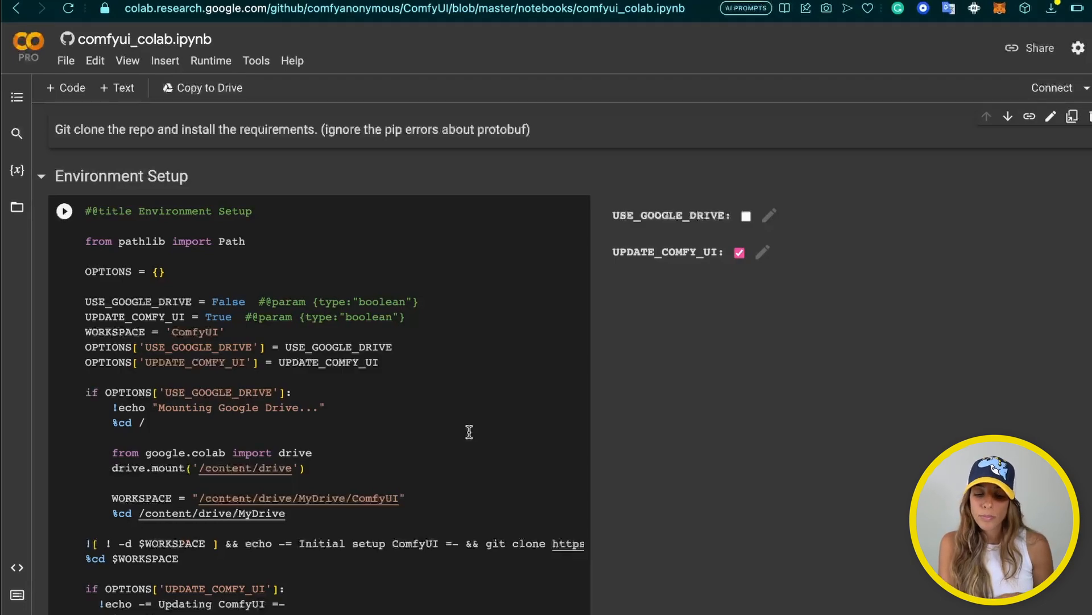
Tick USE_GOOGLE_DRIVE in the Environment Setup cell so it reads True
{"action": "left_click", "coordinate": [466, 273]}
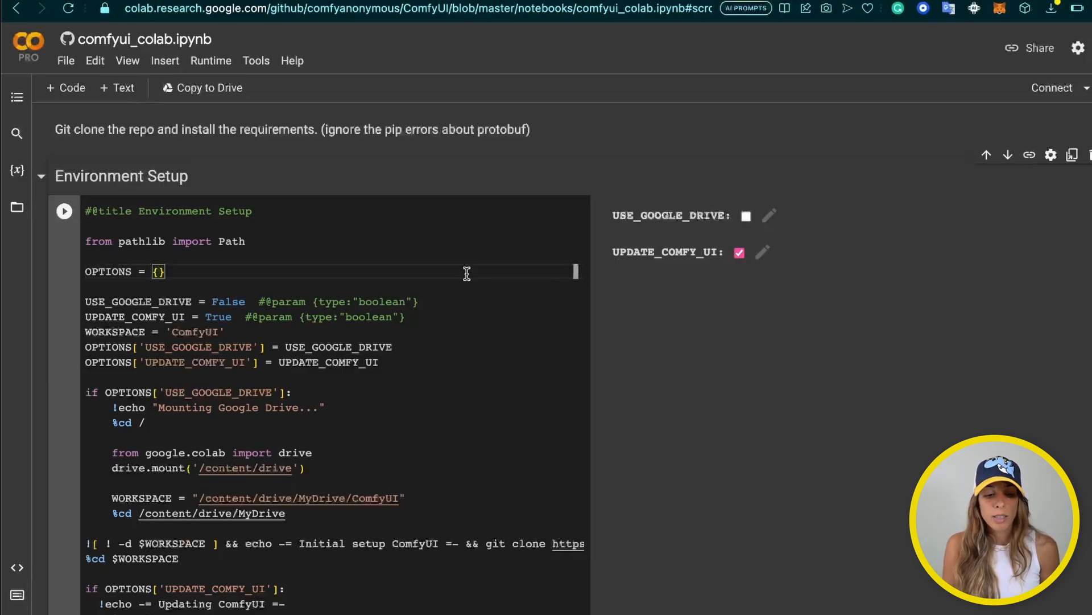
{"action": "left_click", "coordinate": [746, 216]}
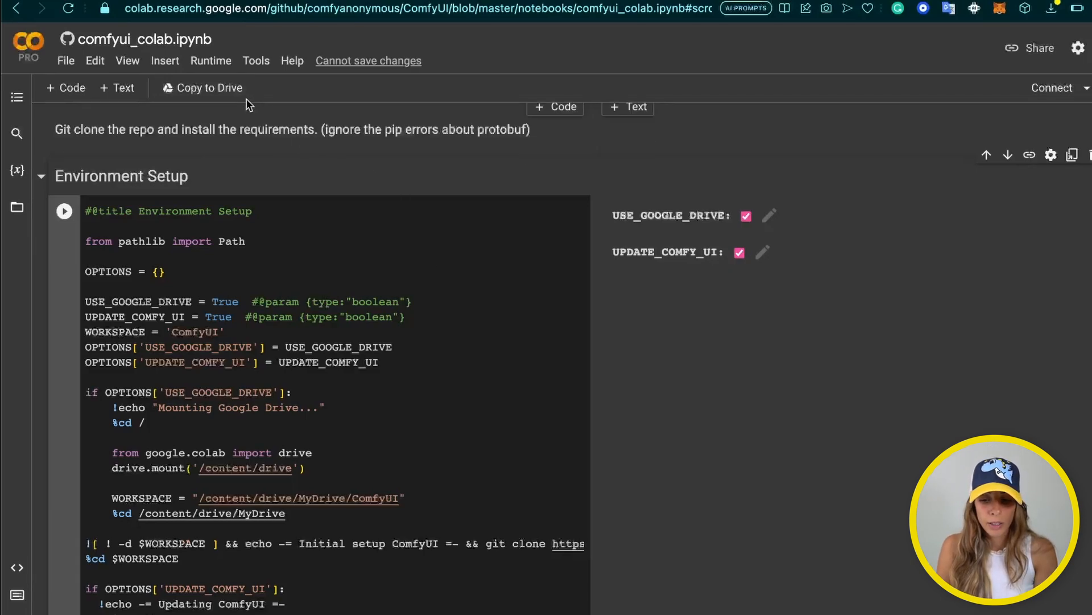
{"action": "left_click", "coordinate": [210, 62]}
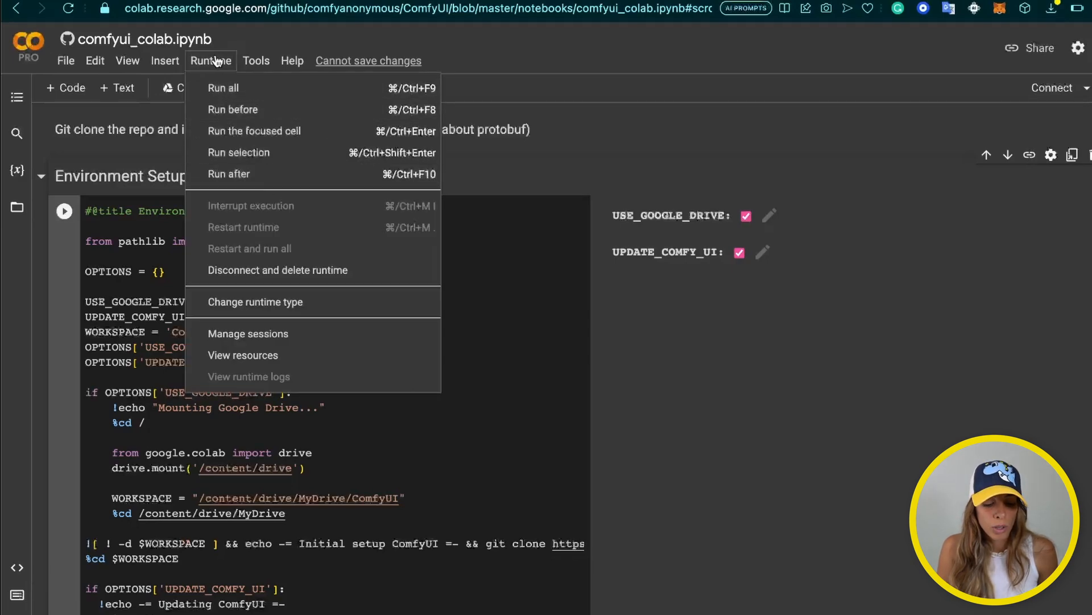
{"action": "left_click", "coordinate": [251, 303]}
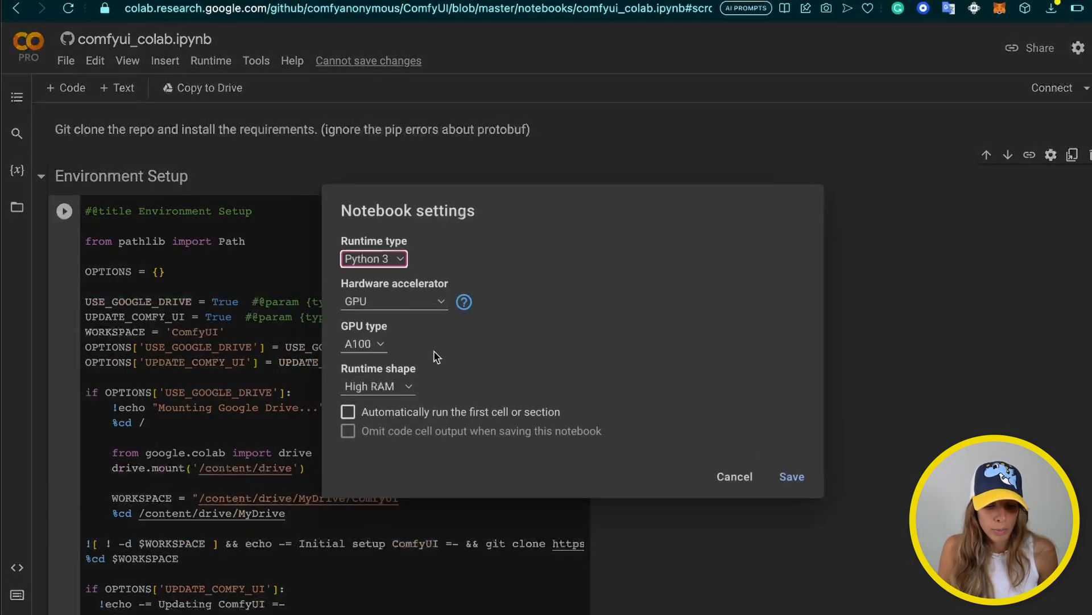
{"action": "left_click", "coordinate": [449, 302]}
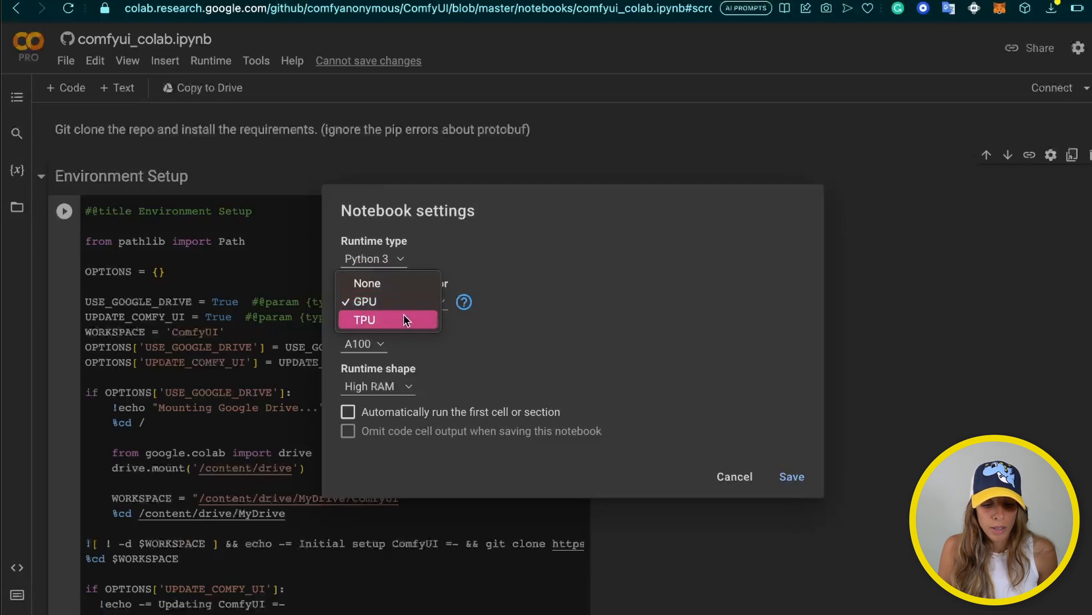
{"action": "left_click", "coordinate": [408, 303]}
{"action": "left_click", "coordinate": [377, 344]}
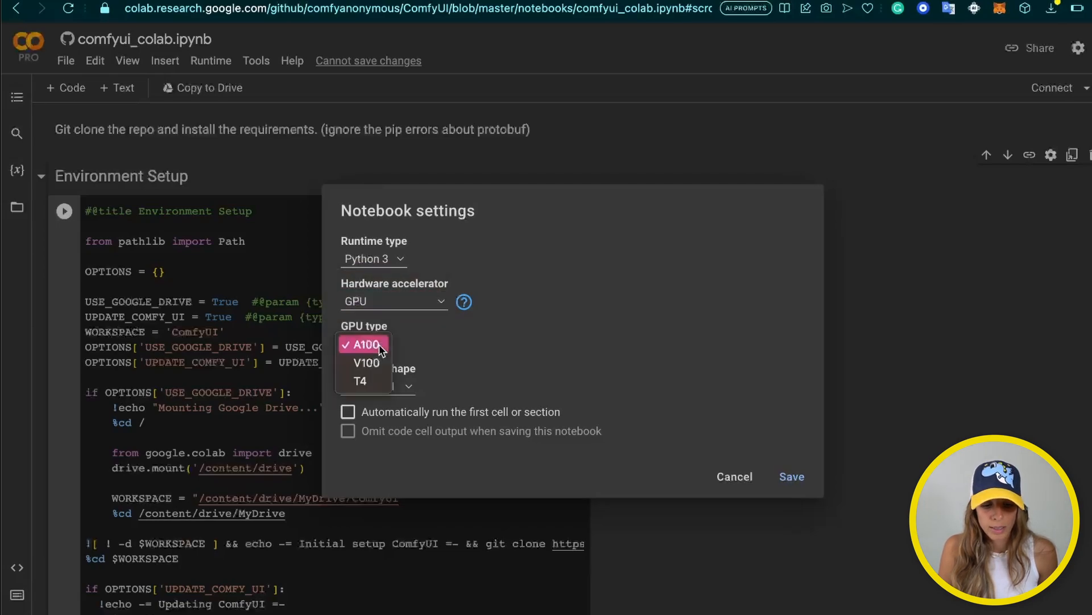
{"action": "left_click", "coordinate": [373, 349]}
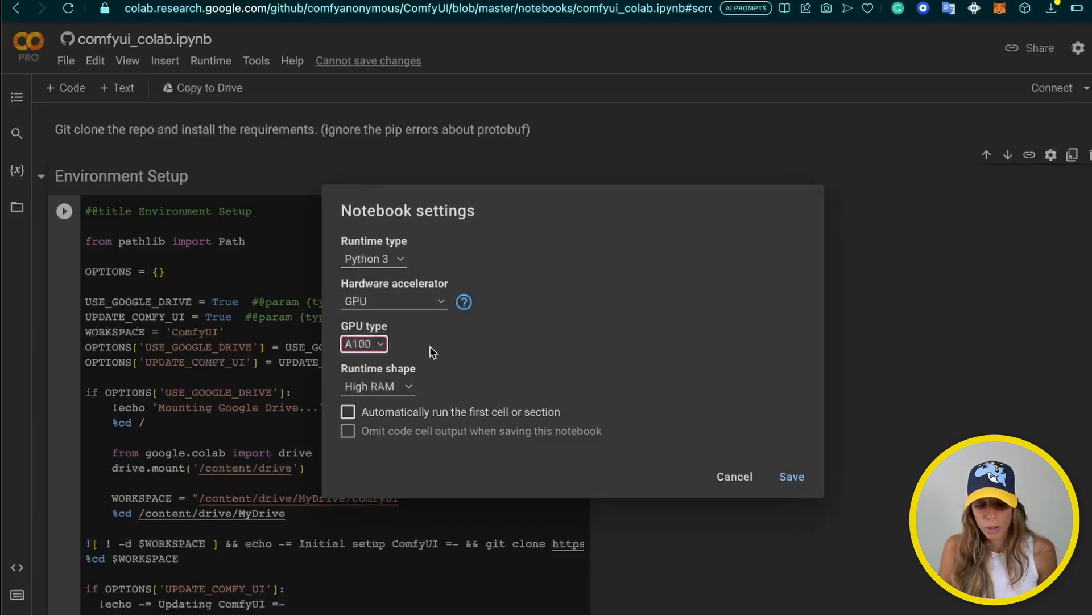
{"action": "left_click", "coordinate": [795, 484]}
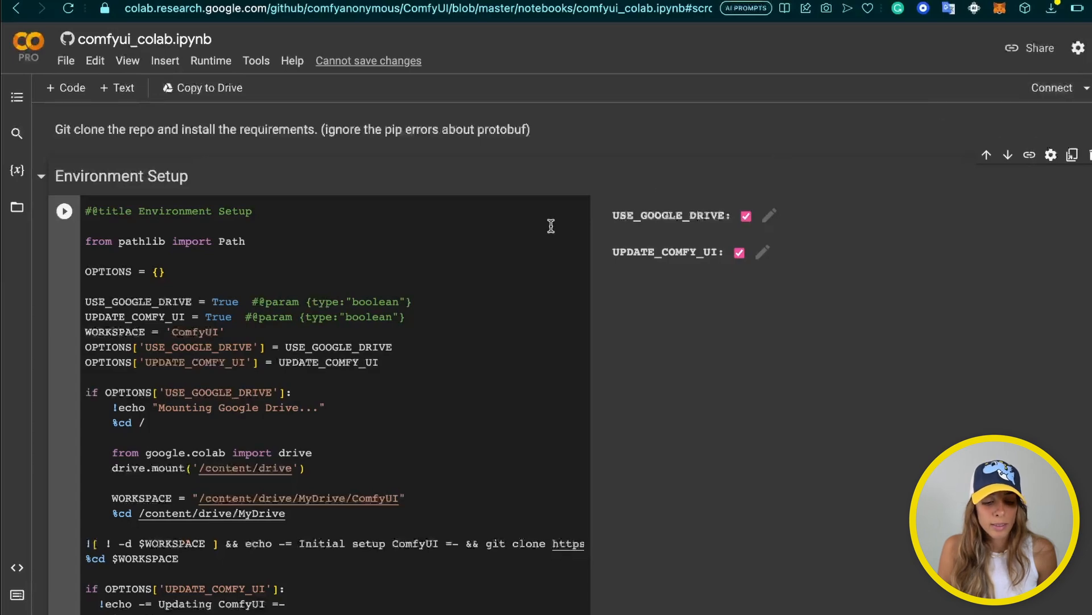
Run the Environment Setup cell despite the warning and allow the Google account Drive access
{"action": "left_click", "coordinate": [65, 212]}
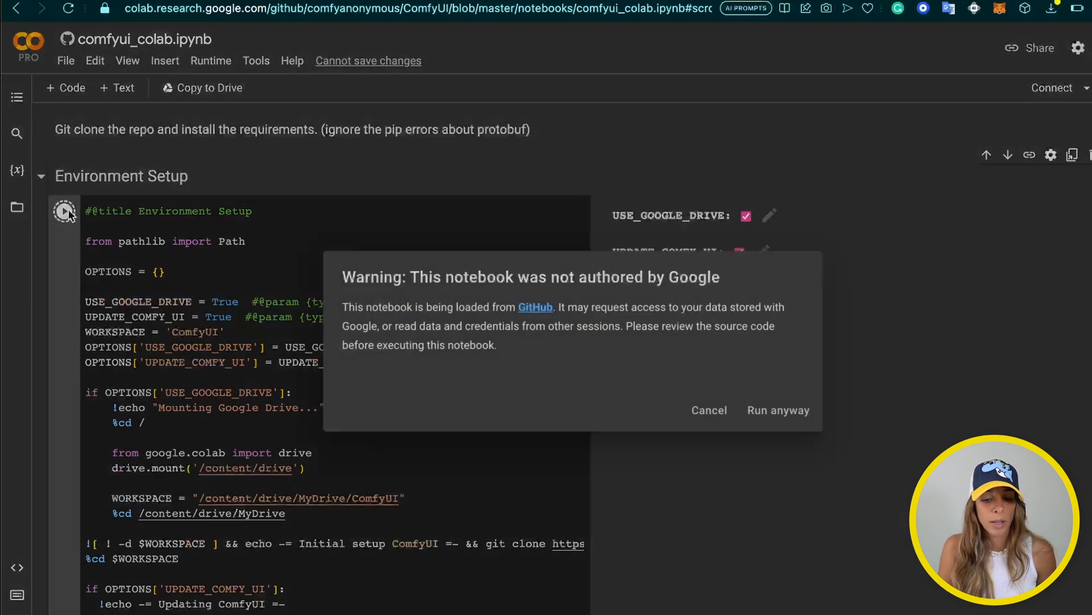
{"action": "left_click", "coordinate": [784, 412]}
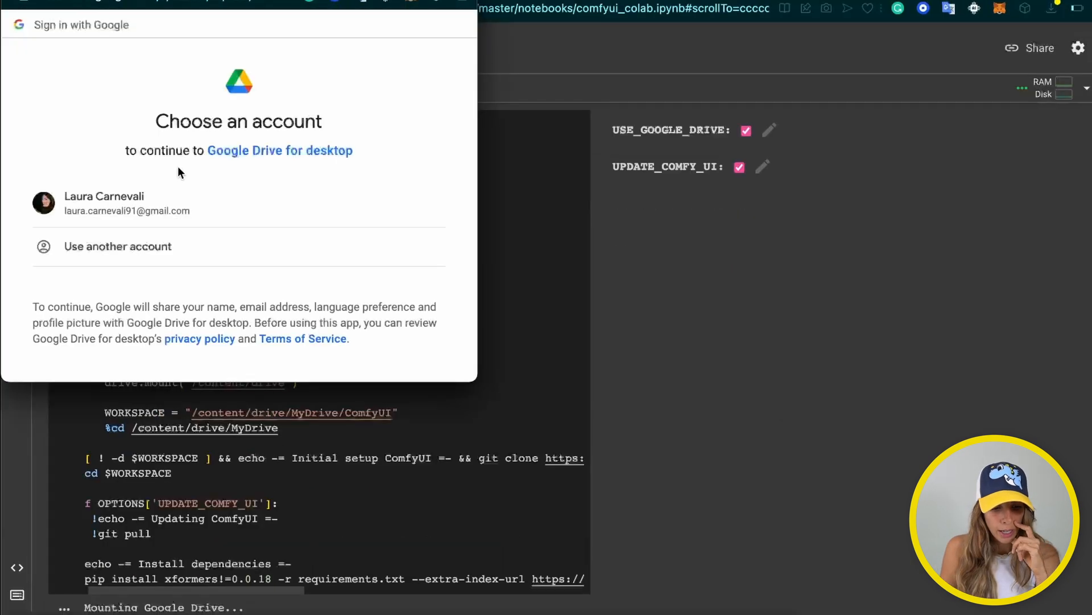
{"action": "left_click", "coordinate": [178, 196]}
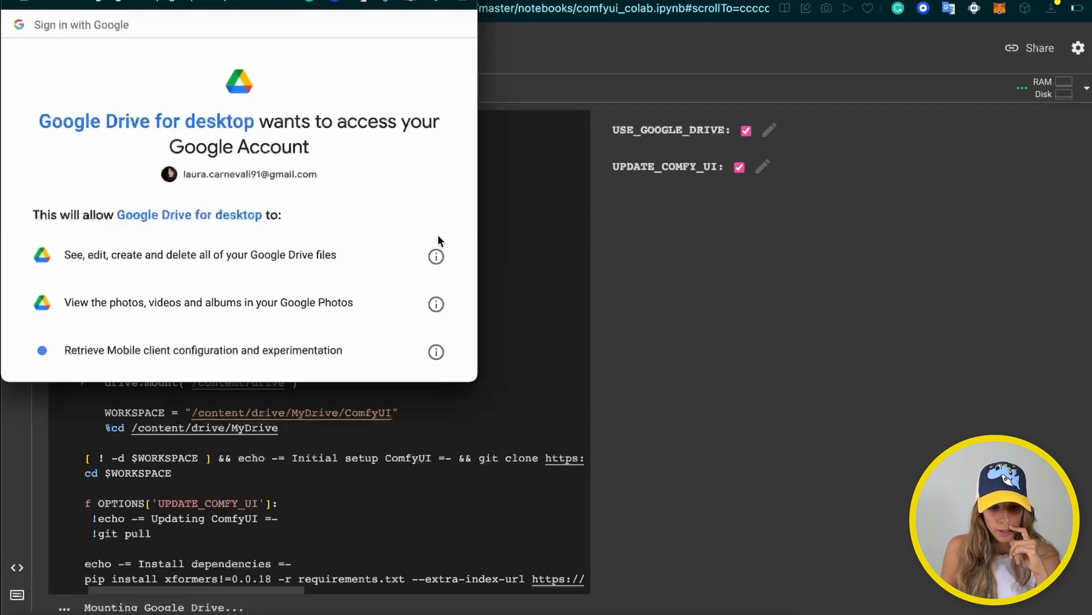
{"action": "scroll", "coordinate": [271, 220], "scroll_direction": "down", "scroll_amount": 10}
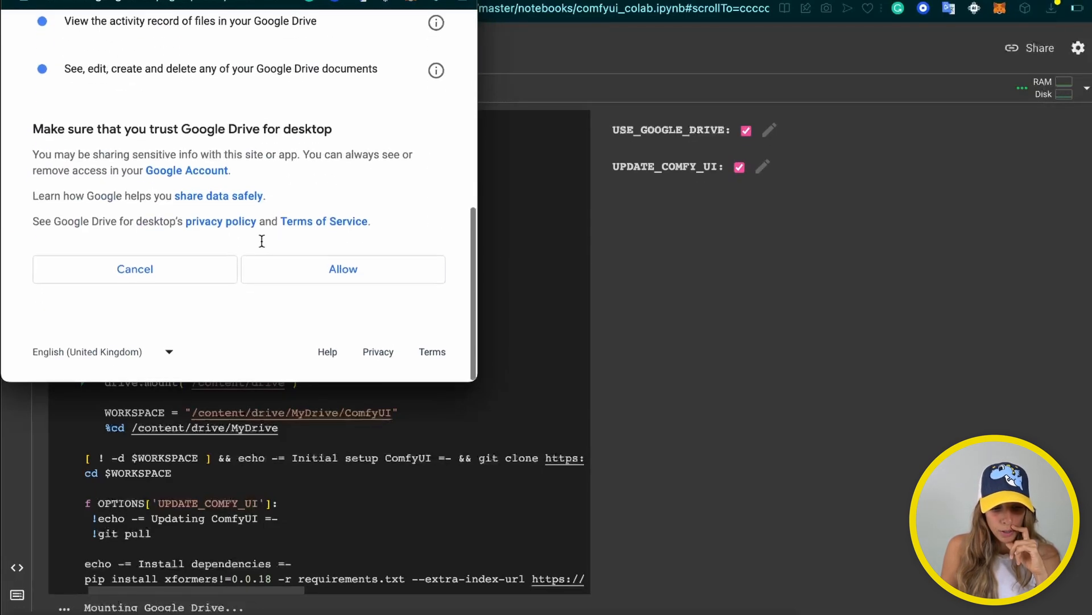
{"action": "left_click", "coordinate": [360, 290]}
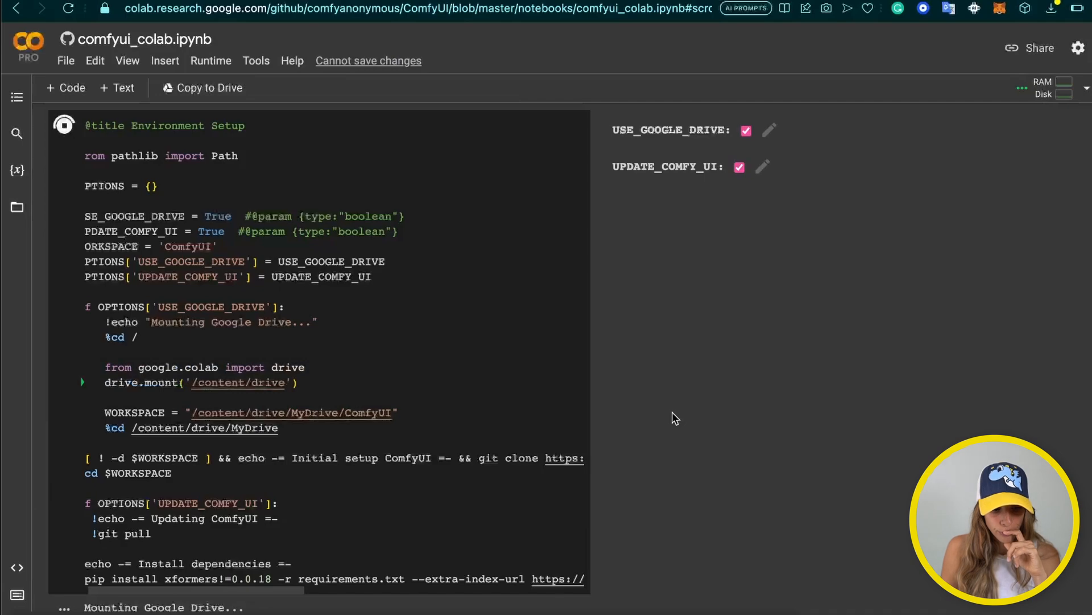
Scroll through the dependency install output down to the Checkpoints download cell
{"action": "scroll", "coordinate": [661, 422], "scroll_direction": "down", "scroll_amount": 2}
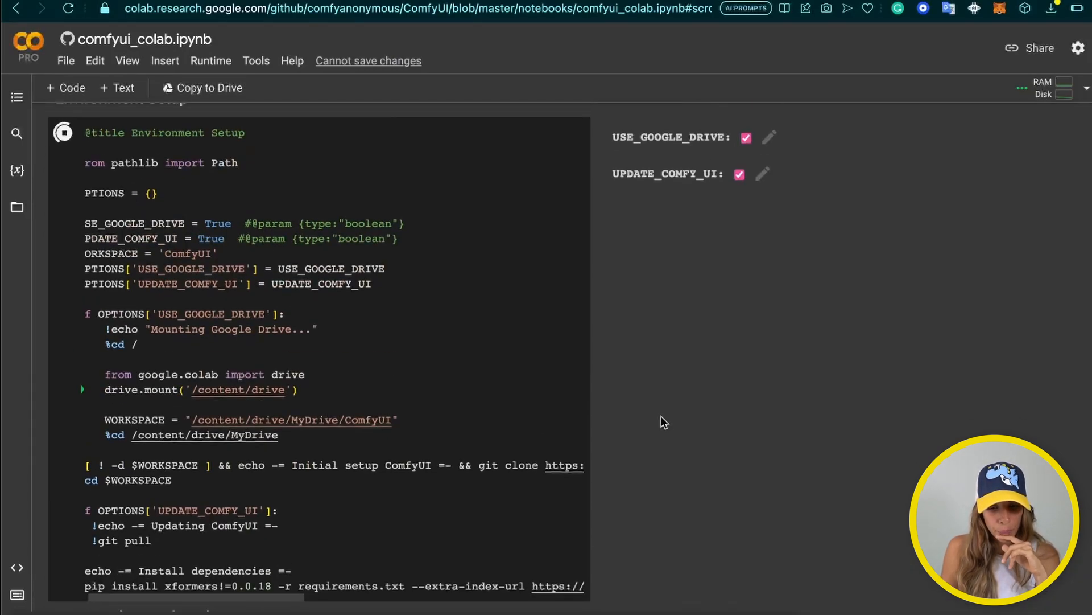
{"action": "scroll", "coordinate": [661, 423], "scroll_direction": "down", "scroll_amount": 5}
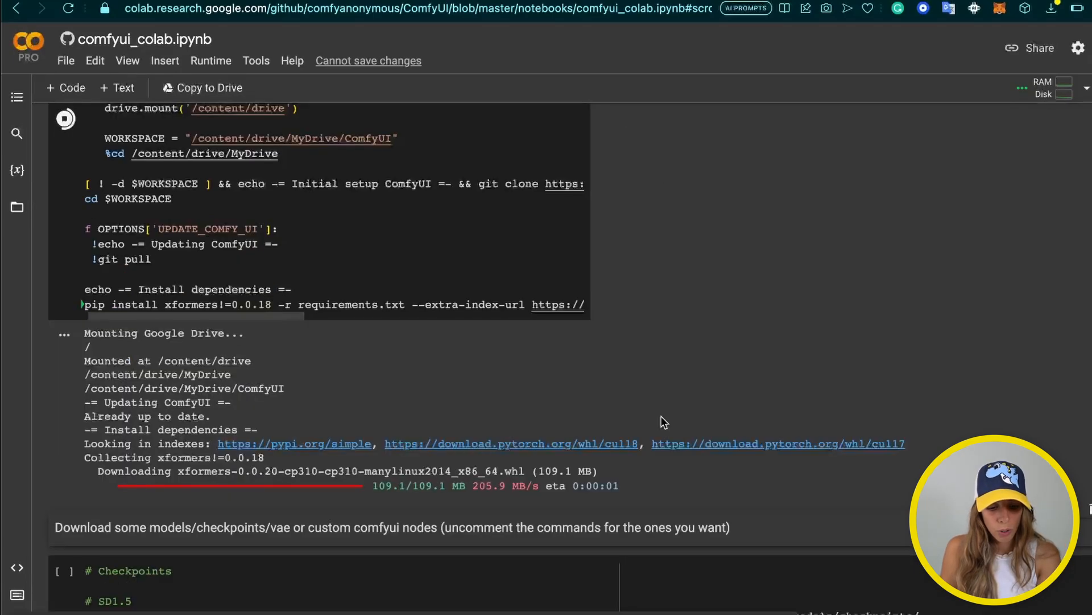
{"action": "scroll", "coordinate": [662, 423], "scroll_direction": "down", "scroll_amount": 1}
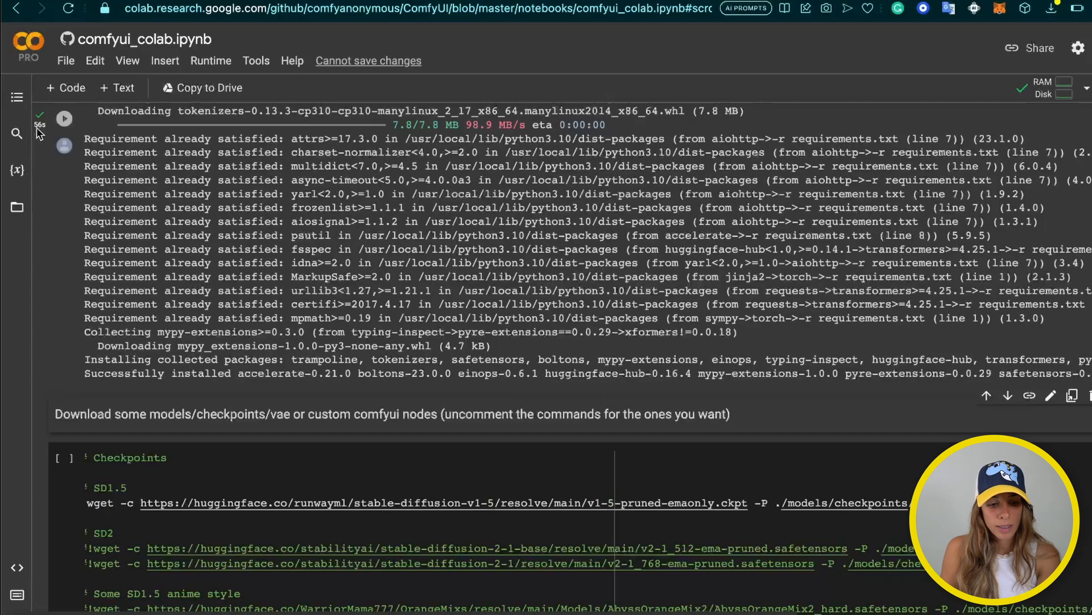
{"action": "scroll", "coordinate": [247, 311], "scroll_direction": "down", "scroll_amount": 3}
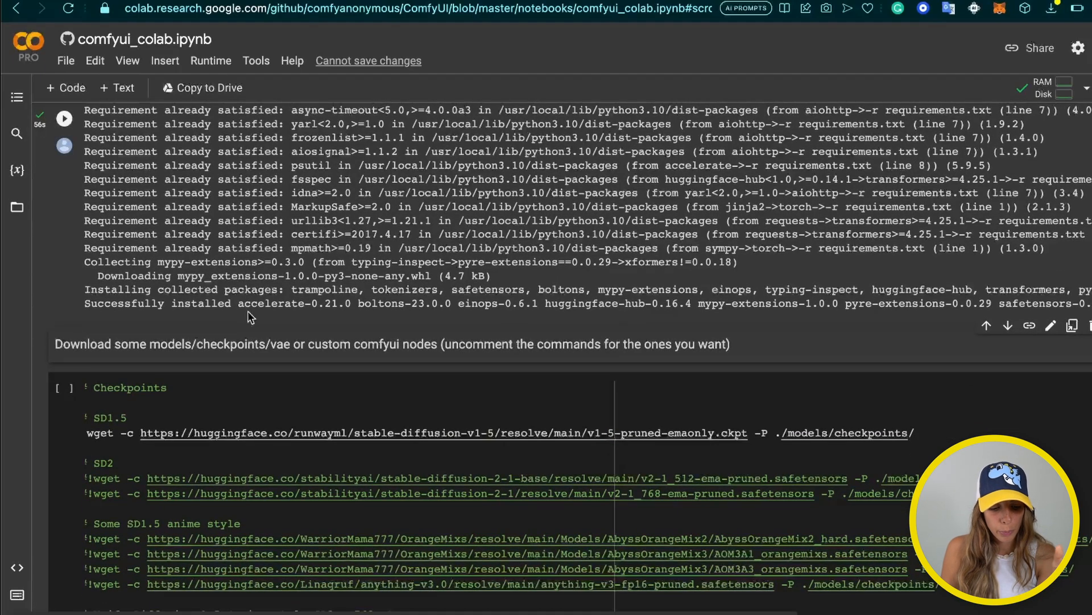
{"action": "scroll", "coordinate": [246, 339], "scroll_direction": "down", "scroll_amount": 2}
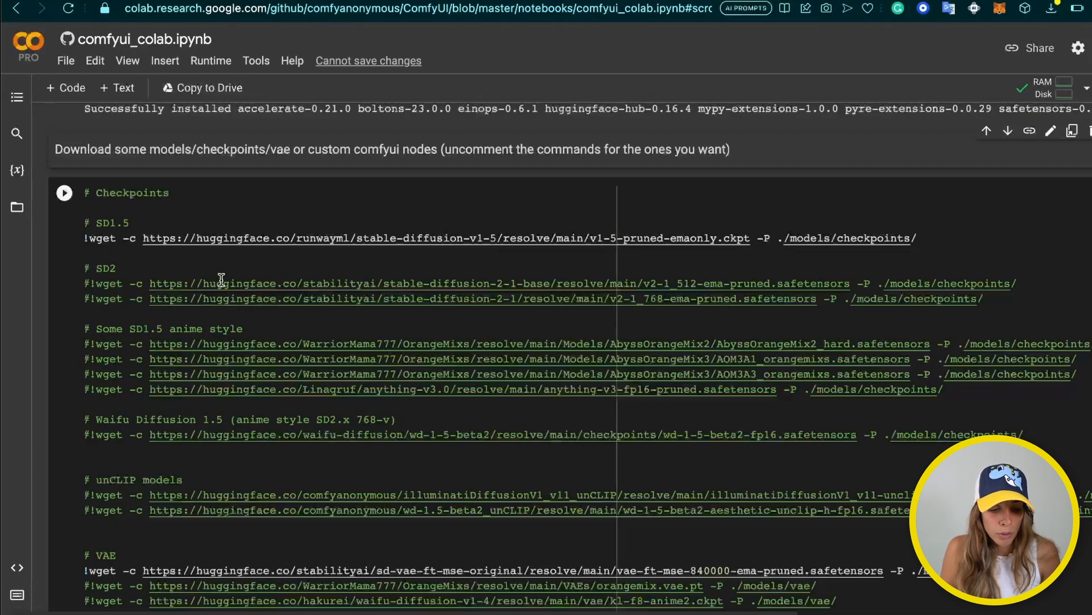
{"action": "left_click_drag", "start_coordinate": [98, 223], "coordinate": [140, 225]}
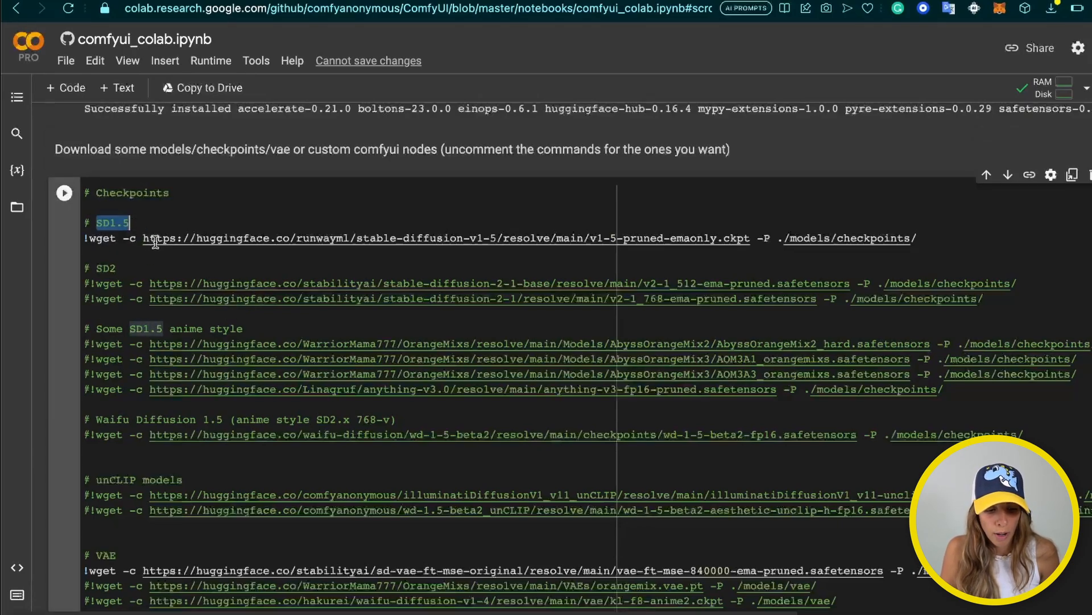
{"action": "left_click", "coordinate": [167, 240]}
{"action": "left_click_drag", "start_coordinate": [96, 269], "coordinate": [115, 271]}
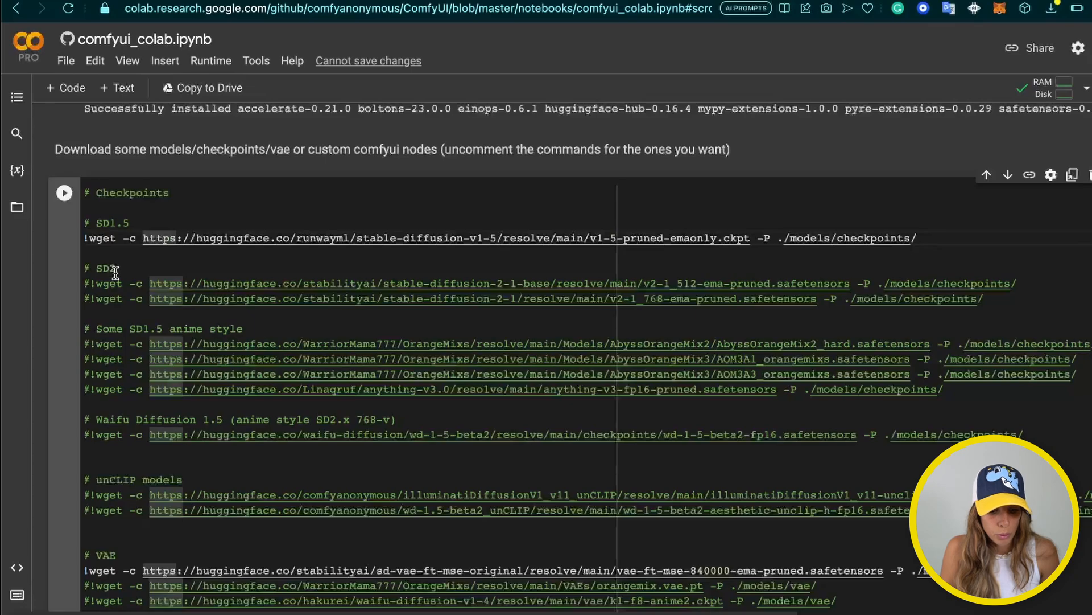
{"action": "scroll", "coordinate": [288, 436], "scroll_direction": "down", "scroll_amount": 3}
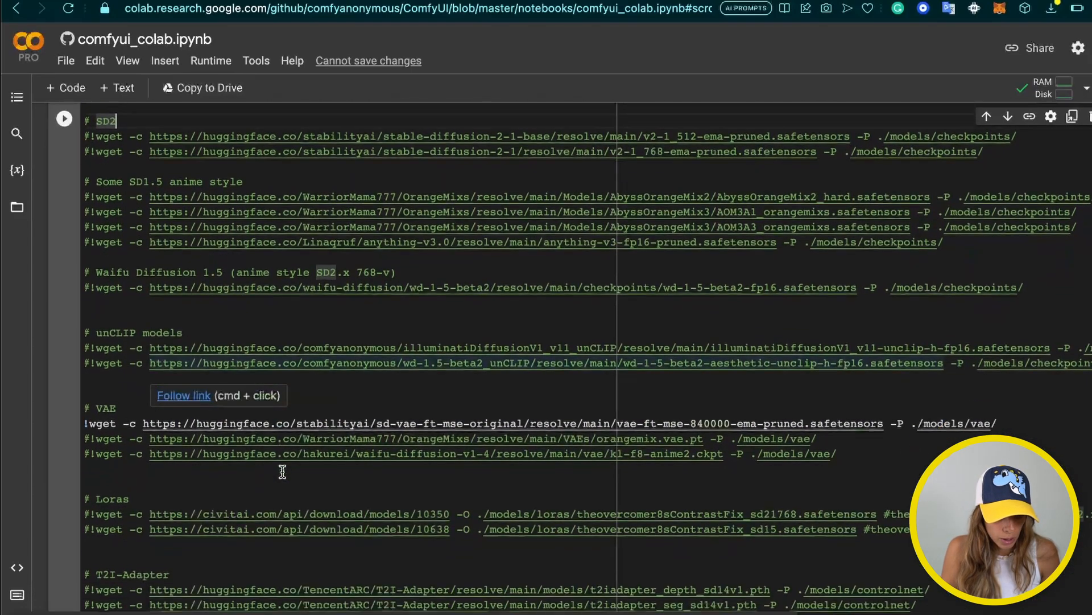
{"action": "double_click", "coordinate": [114, 407]}
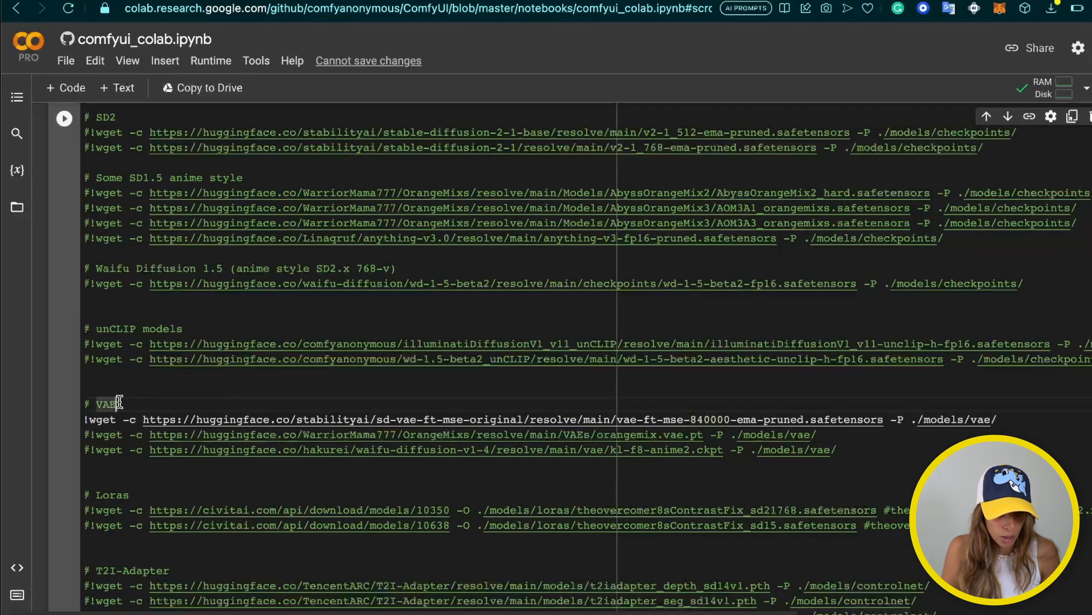
{"action": "scroll", "coordinate": [129, 438], "scroll_direction": "down", "scroll_amount": 1}
{"action": "scroll", "coordinate": [130, 438], "scroll_direction": "down", "scroll_amount": 6}
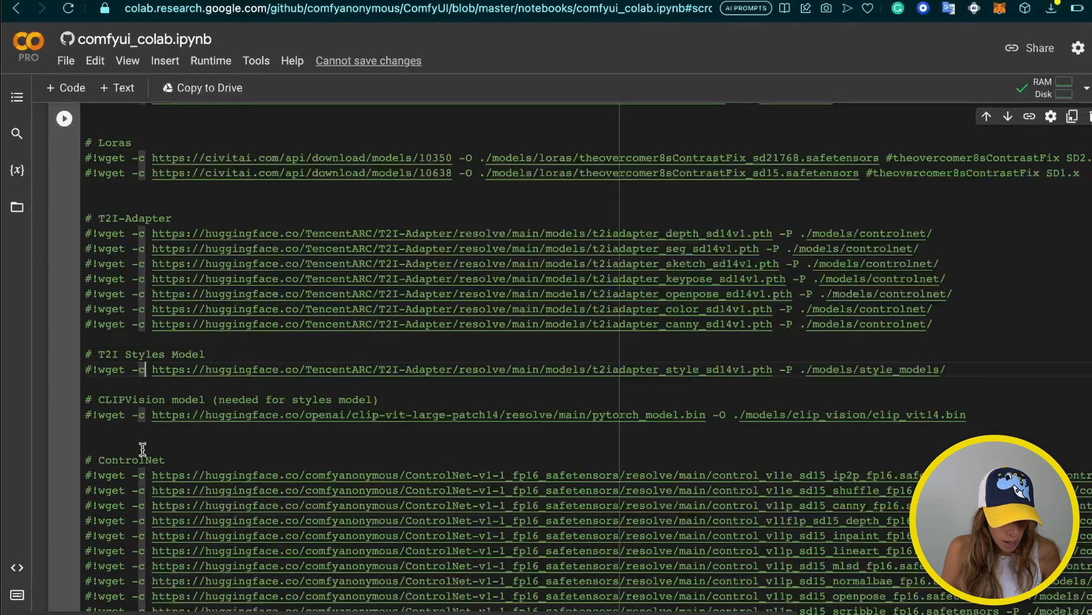
{"action": "scroll", "coordinate": [145, 445], "scroll_direction": "up", "scroll_amount": 11}
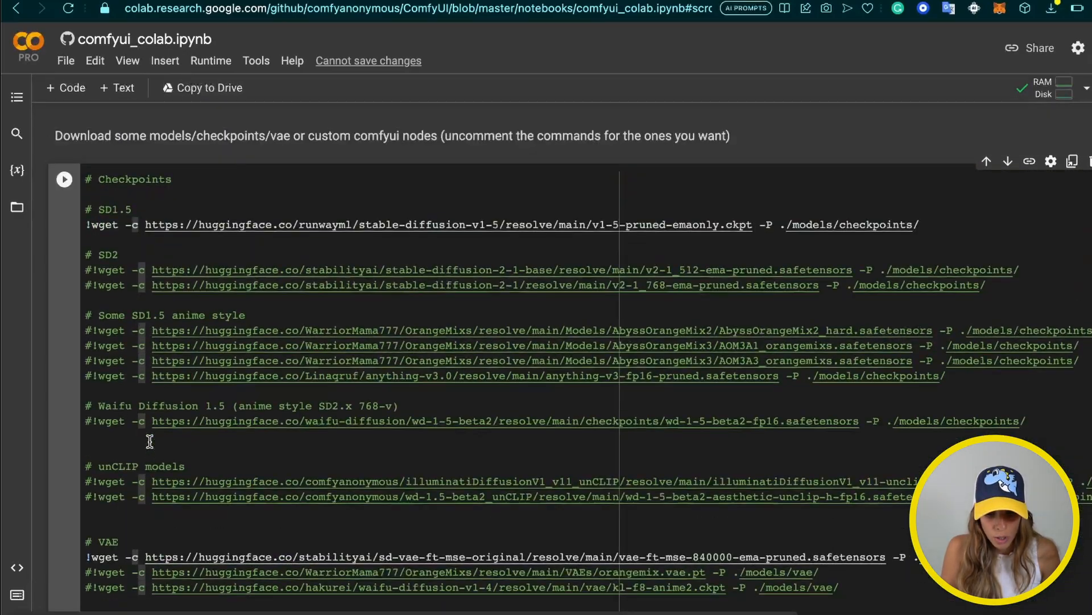
{"action": "scroll", "coordinate": [150, 441], "scroll_direction": "down", "scroll_amount": 4}
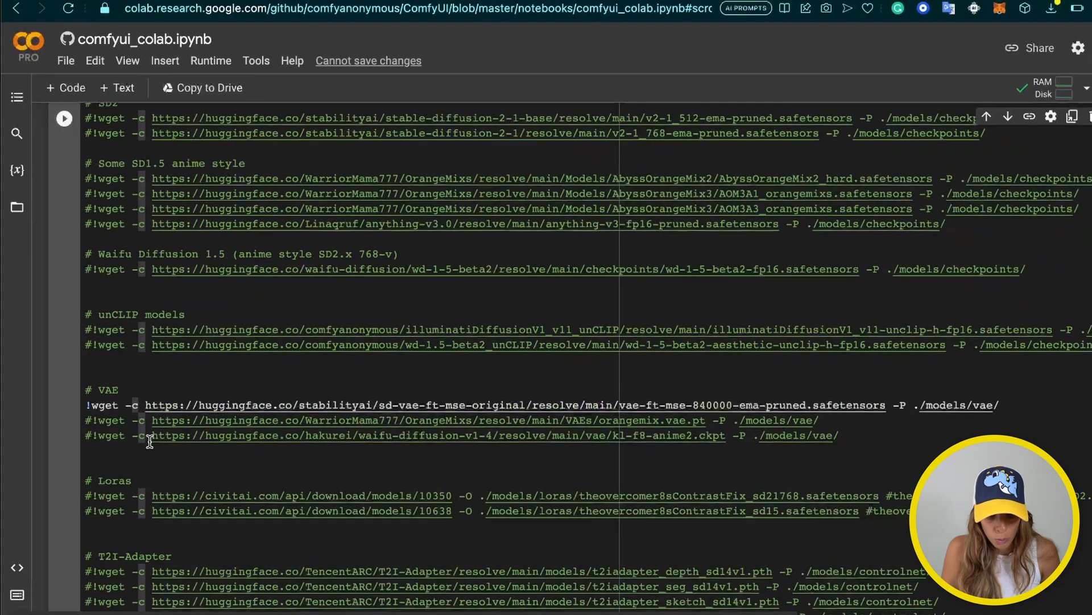
{"action": "scroll", "coordinate": [245, 477], "scroll_direction": "up", "scroll_amount": 3}
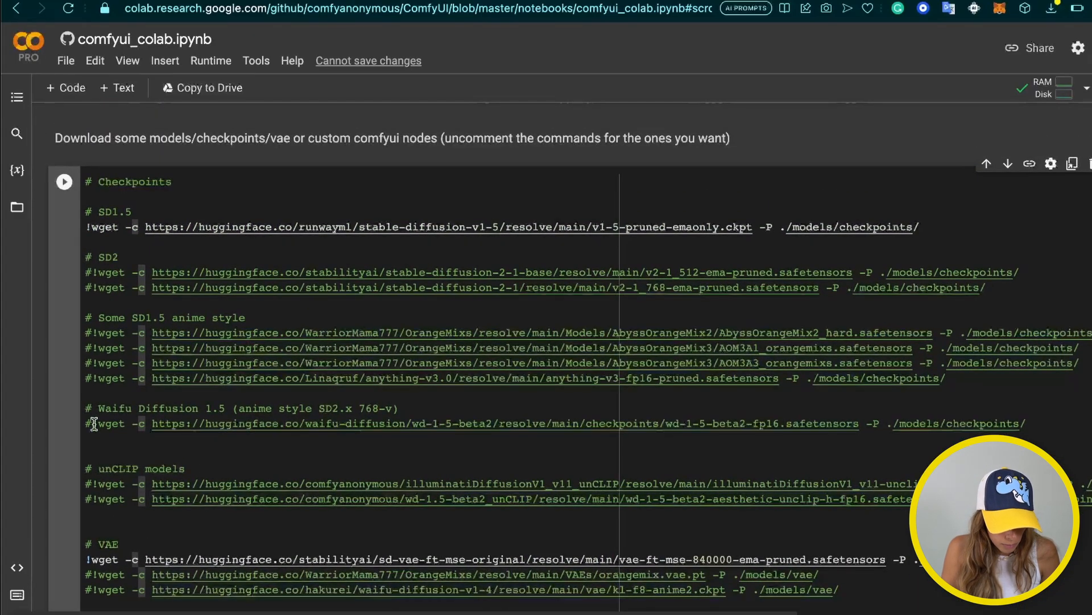
{"action": "scroll", "coordinate": [93, 451], "scroll_direction": "down", "scroll_amount": 1}
{"action": "scroll", "coordinate": [93, 451], "scroll_direction": "up", "scroll_amount": 1}
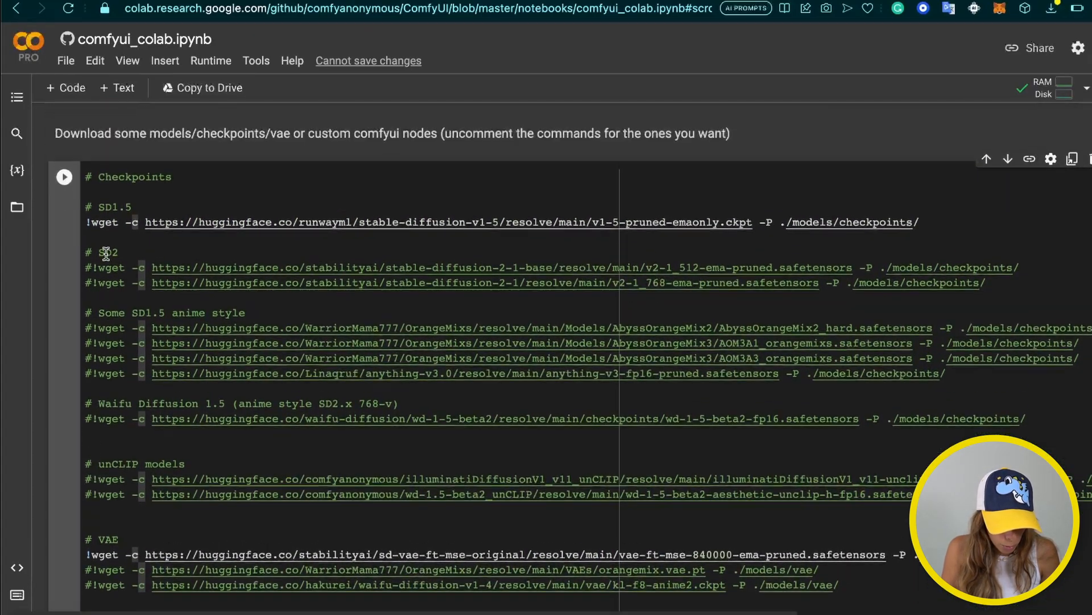
{"action": "left_click", "coordinate": [90, 313]}
{"action": "key", "text": "BackSpace"}
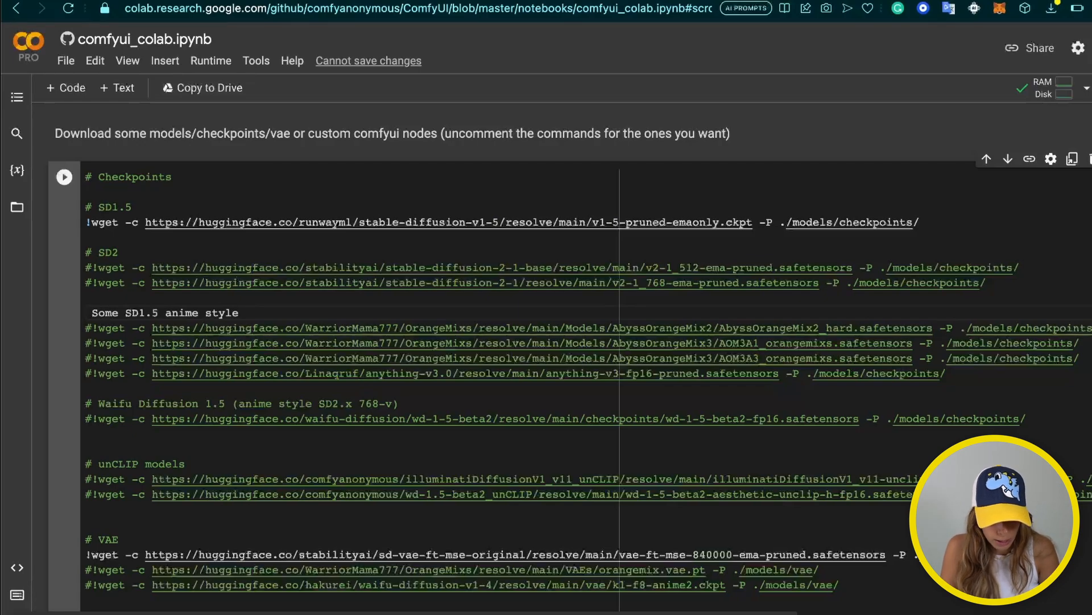
{"action": "type", "text": "#"}
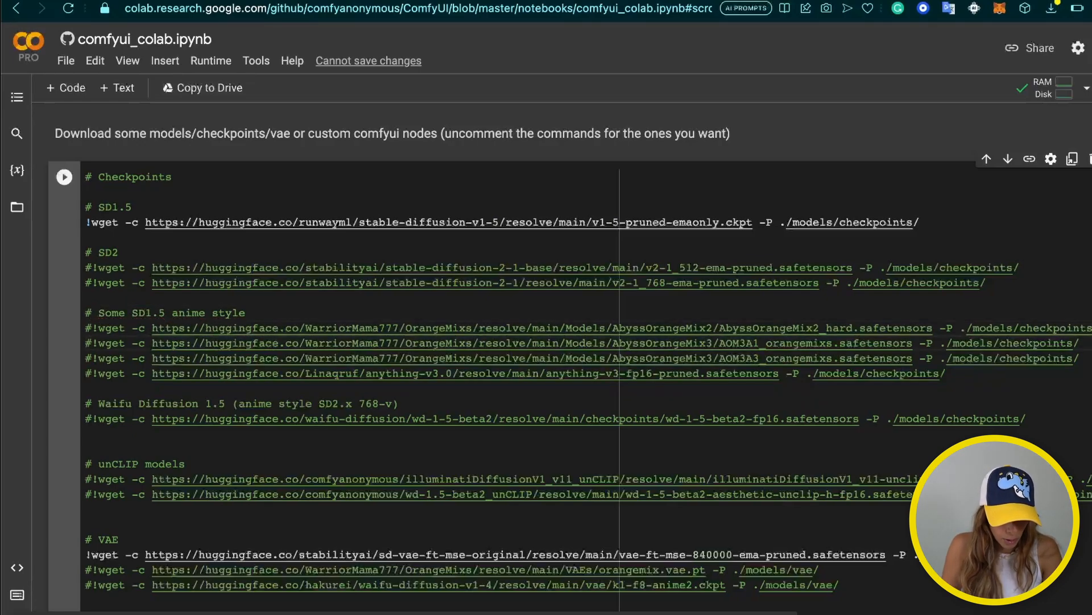
{"action": "key", "text": "BackSpace"}
{"action": "key", "text": "Down"}
{"action": "key", "text": "Right"}
{"action": "key", "text": "BackSpace"}
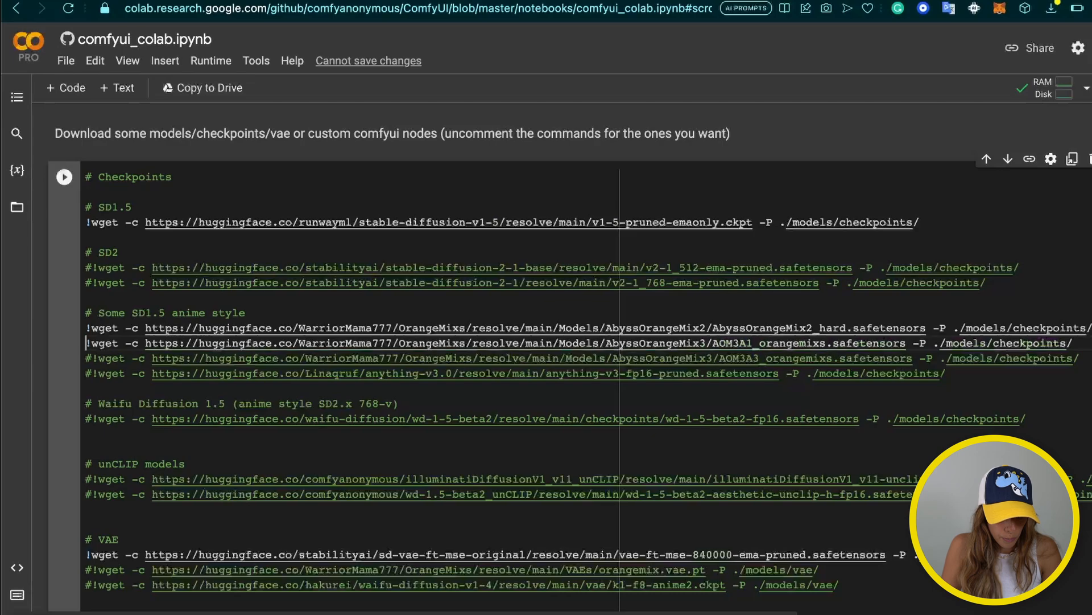
{"action": "key", "text": "Down"}
{"action": "key", "text": "Right"}
{"action": "key", "text": "BackSpace"}
{"action": "key", "text": "Down"}
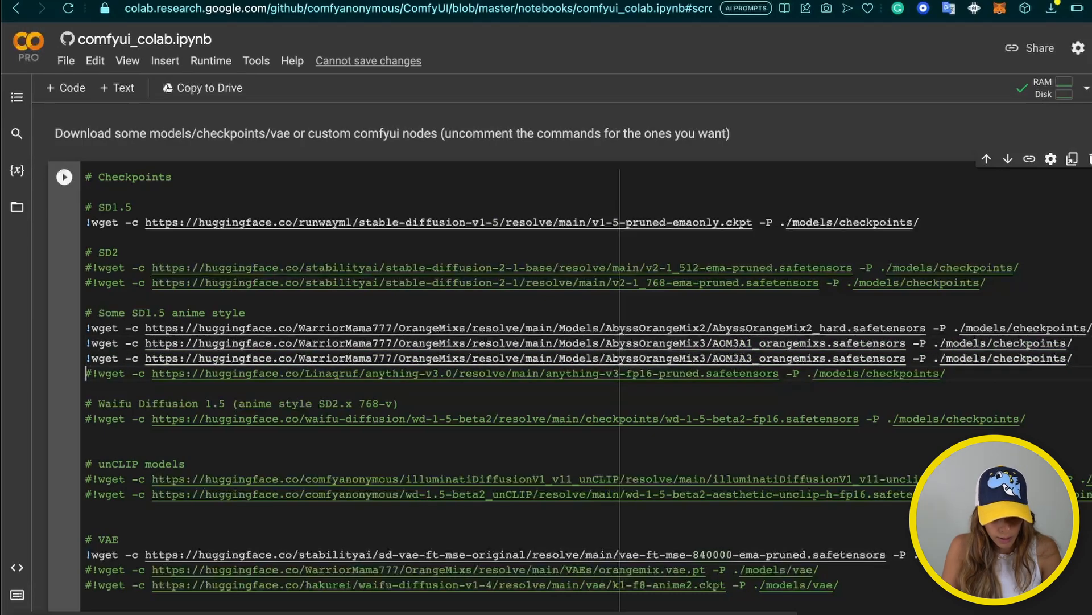
{"action": "key", "text": "BackSpace"}
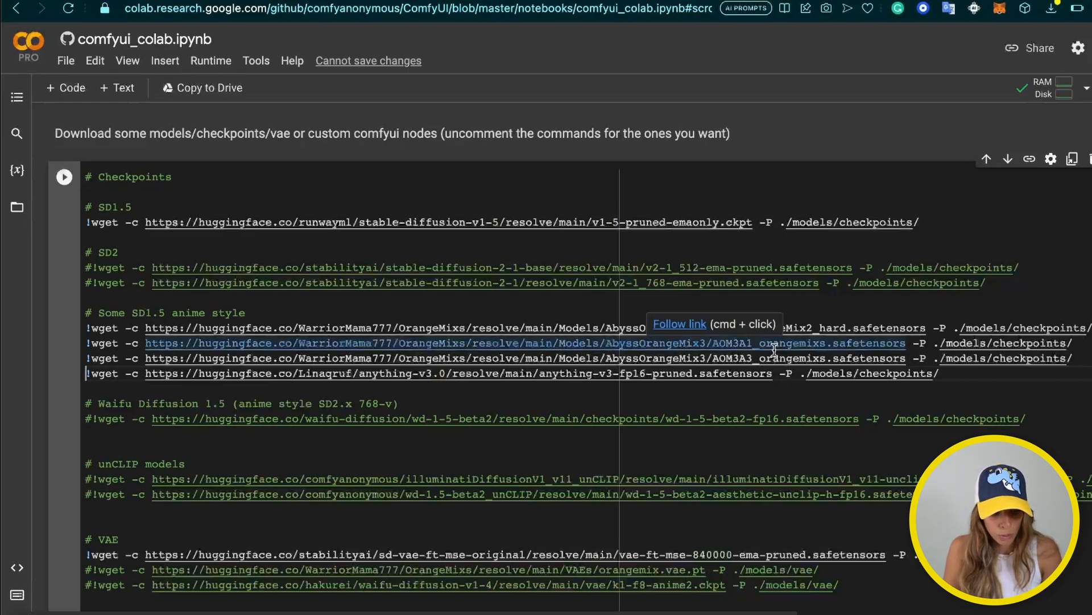
{"action": "type", "text": "#"}
{"action": "key", "text": "Left"}
{"action": "key", "text": "Up"}
{"action": "type", "text": "#"}
{"action": "key", "text": "Left"}
{"action": "key", "text": "Up"}
{"action": "type", "text": "#"}
{"action": "key", "text": "Left"}
{"action": "key", "text": "Up"}
{"action": "type", "text": "#"}
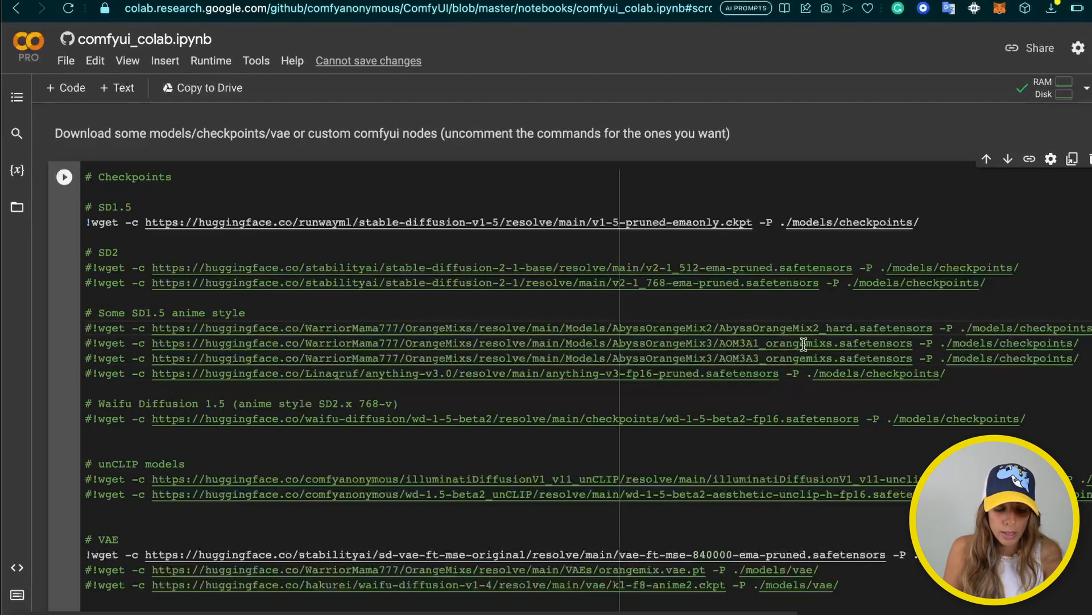
{"action": "left_click", "coordinate": [161, 207]}
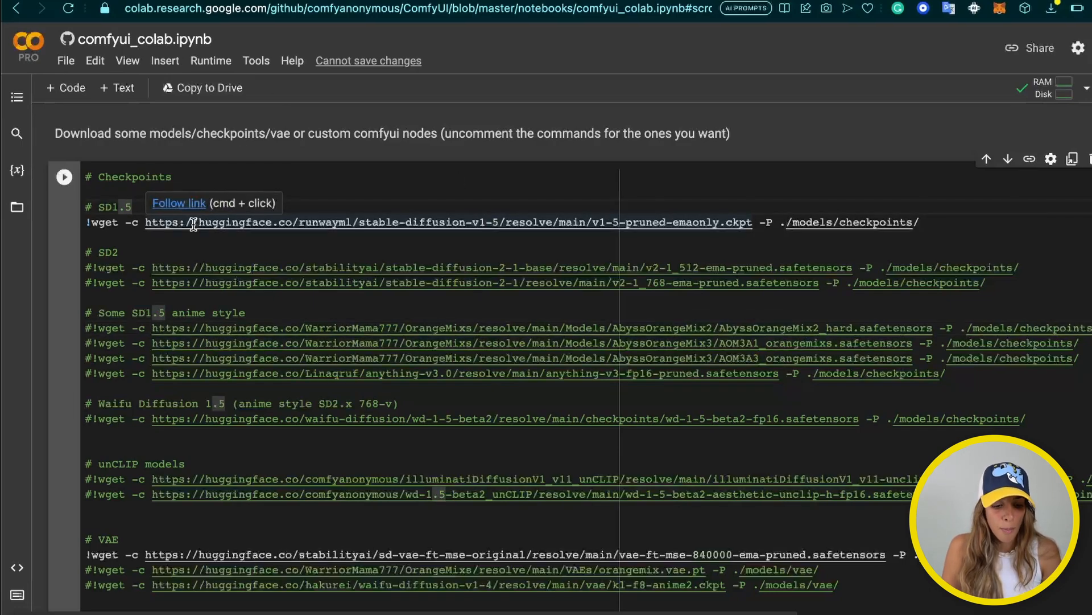
Uncomment the control_v11p_sd15_scribble ControlNet download line
{"action": "scroll", "coordinate": [193, 224], "scroll_direction": "down", "scroll_amount": 2}
{"action": "left_click", "coordinate": [164, 487]}
{"action": "scroll", "coordinate": [171, 393], "scroll_direction": "down", "scroll_amount": 3}
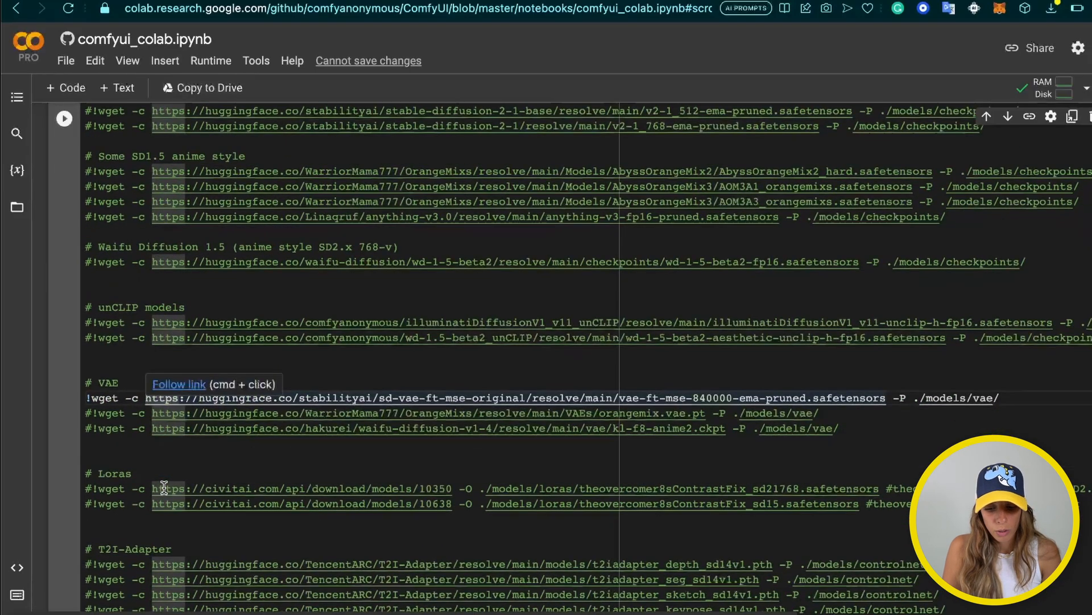
{"action": "scroll", "coordinate": [233, 453], "scroll_direction": "down", "scroll_amount": 3}
{"action": "scroll", "coordinate": [232, 452], "scroll_direction": "down", "scroll_amount": 10}
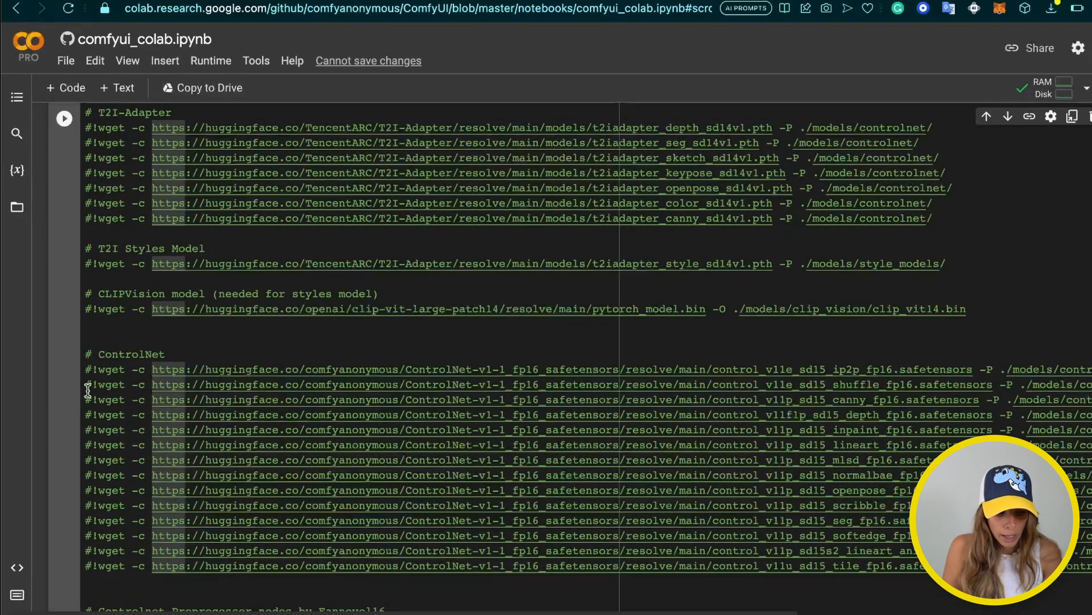
{"action": "left_click", "coordinate": [86, 385]}
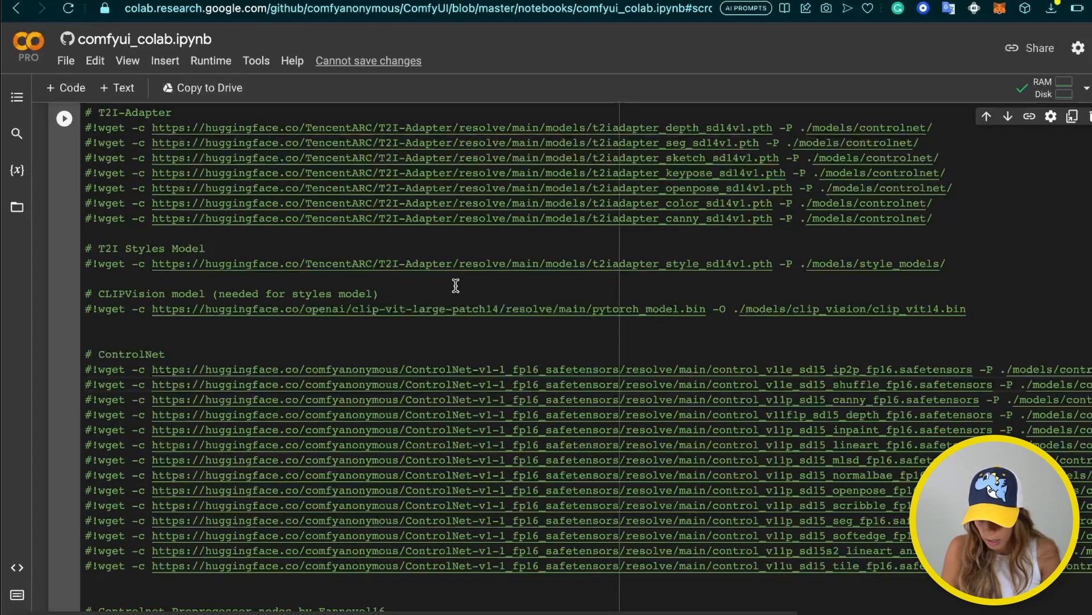
{"action": "scroll", "coordinate": [776, 349], "scroll_direction": "right", "scroll_amount": 5}
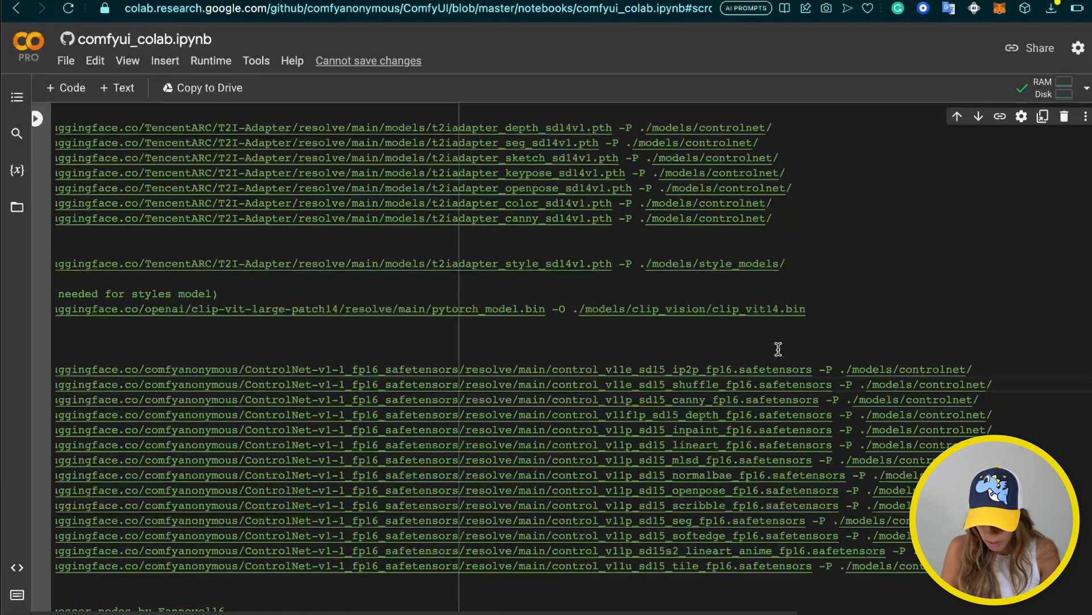
{"action": "left_click", "coordinate": [686, 399]}
{"action": "left_click", "coordinate": [701, 410]}
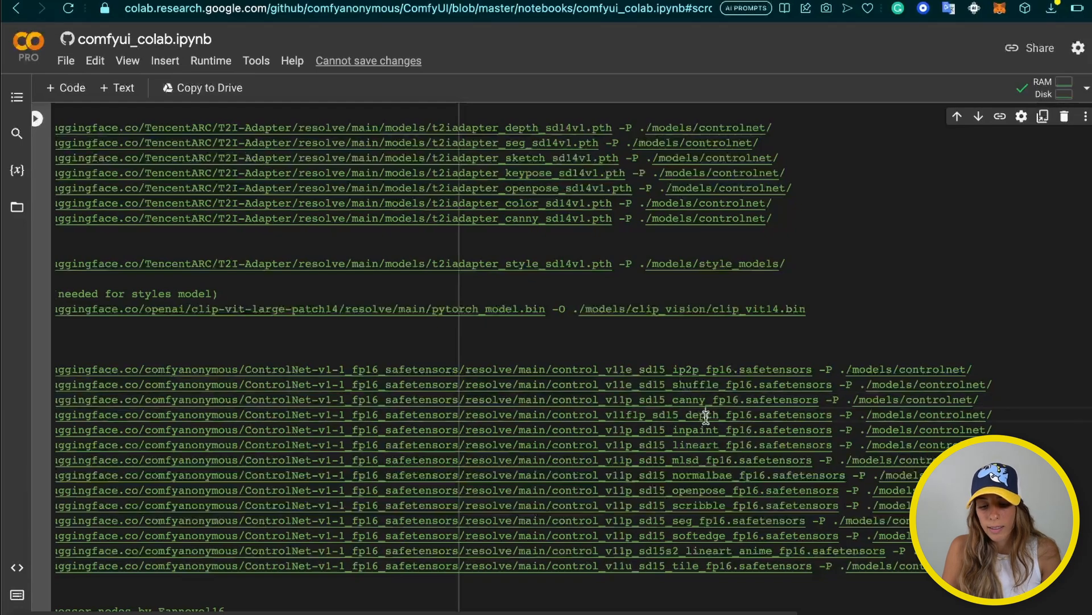
{"action": "left_click", "coordinate": [695, 504]}
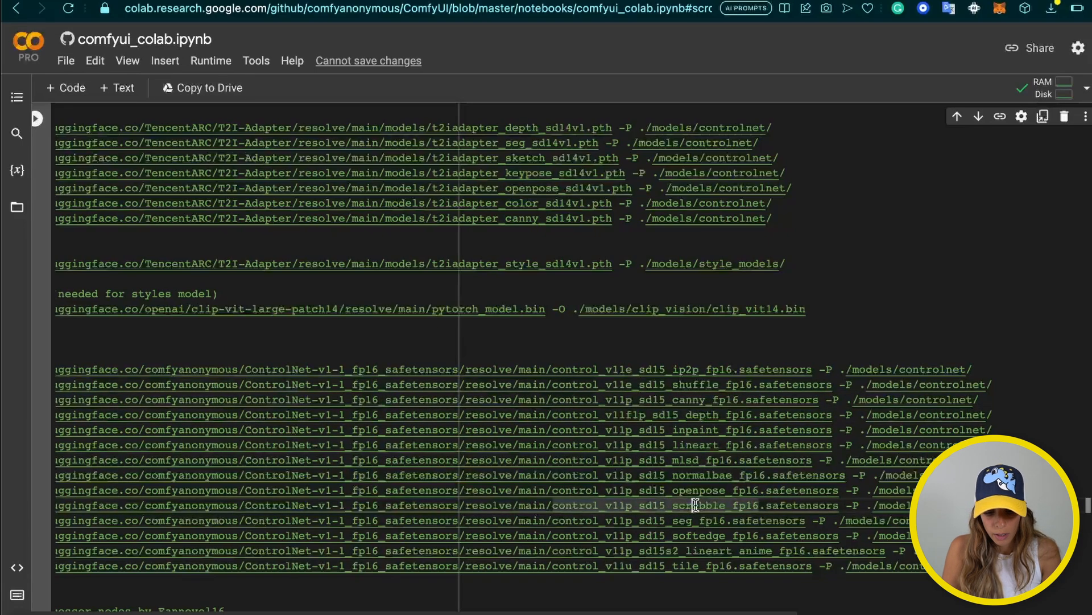
{"action": "scroll", "coordinate": [695, 504], "scroll_direction": "left", "scroll_amount": 5}
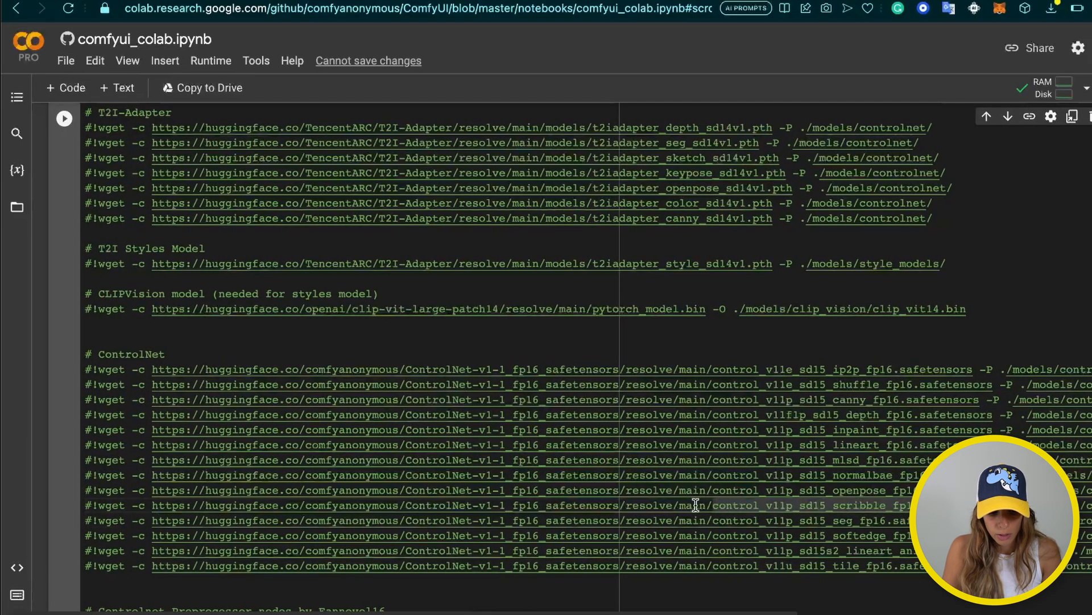
{"action": "left_click", "coordinate": [92, 506]}
{"action": "key", "text": "BackSpace"}
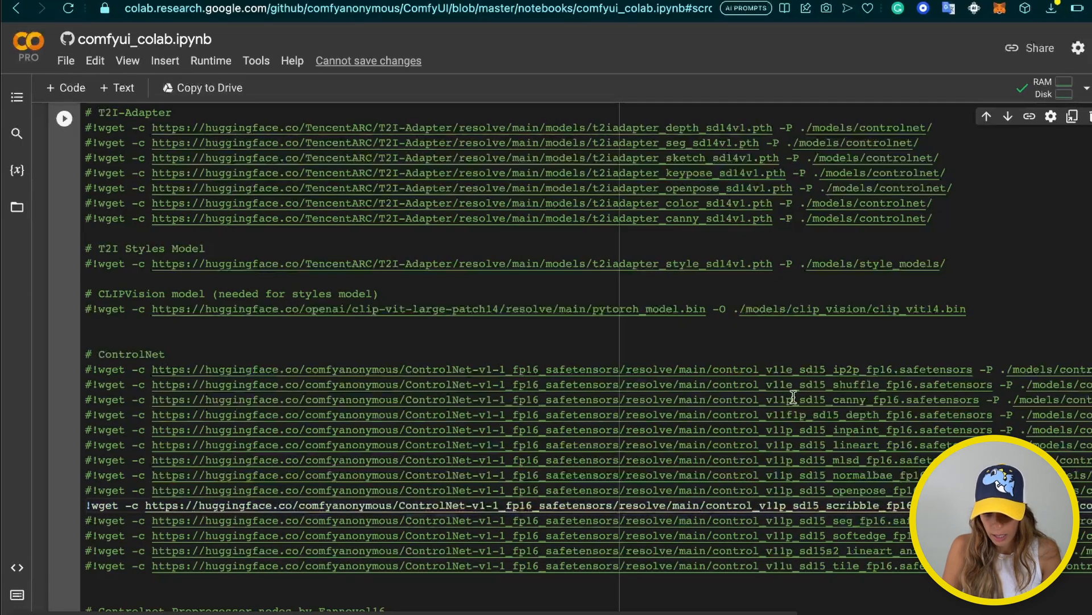
Uncomment the control_v11p_sd15_canny ControlNet download line
{"action": "left_click", "coordinate": [870, 385]}
{"action": "scroll", "coordinate": [870, 385], "scroll_direction": "right", "scroll_amount": 3}
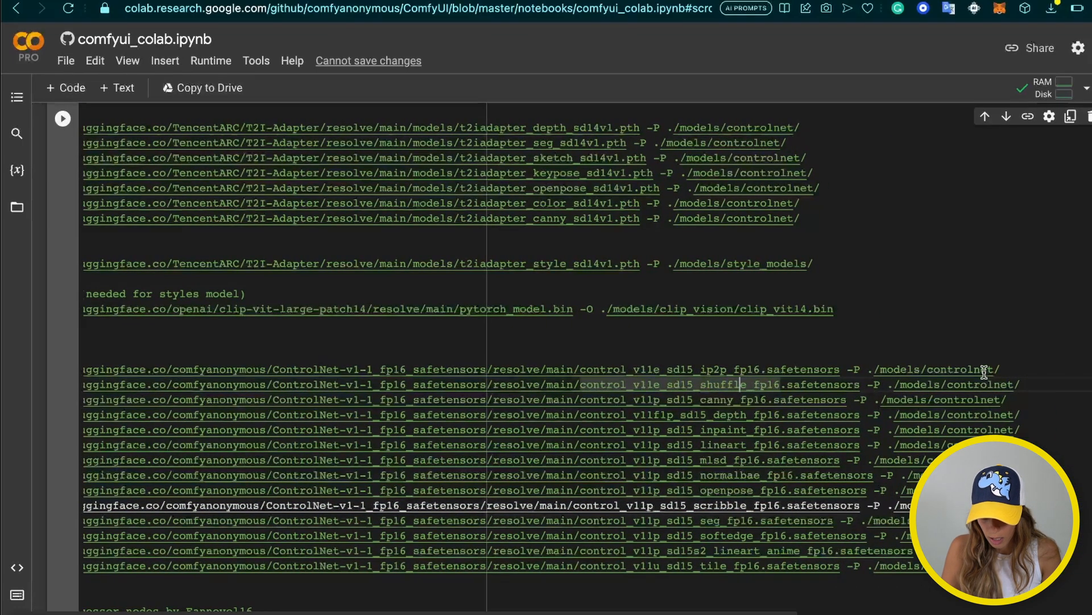
{"action": "left_click", "coordinate": [764, 402]}
{"action": "scroll", "coordinate": [763, 402], "scroll_direction": "left", "scroll_amount": 4}
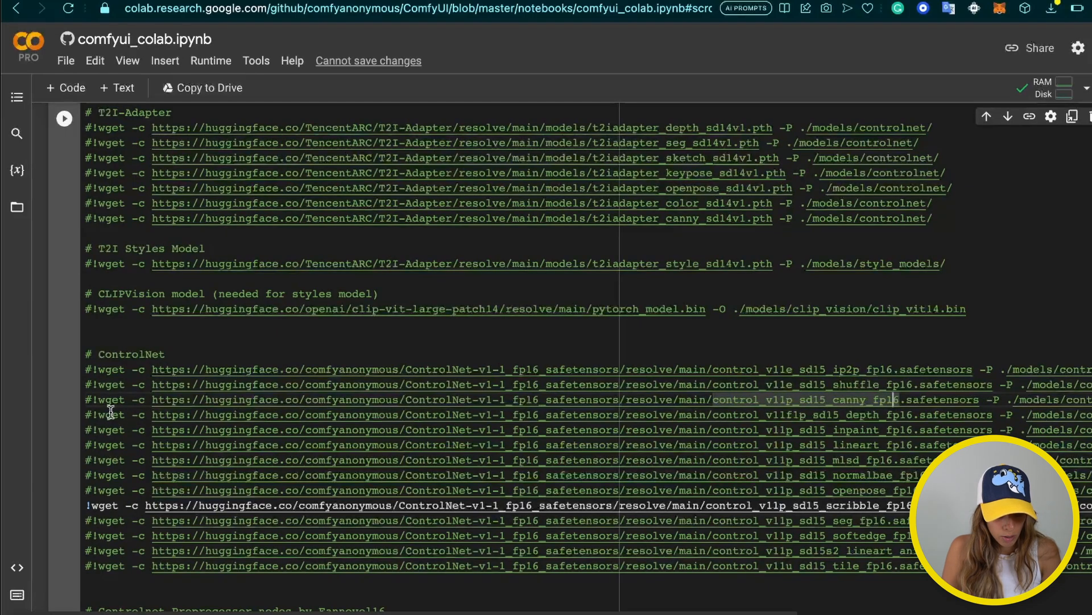
{"action": "left_click", "coordinate": [91, 400]}
{"action": "key", "text": "BackSpace"}
{"action": "scroll", "coordinate": [933, 333], "scroll_direction": "up", "scroll_amount": 20}
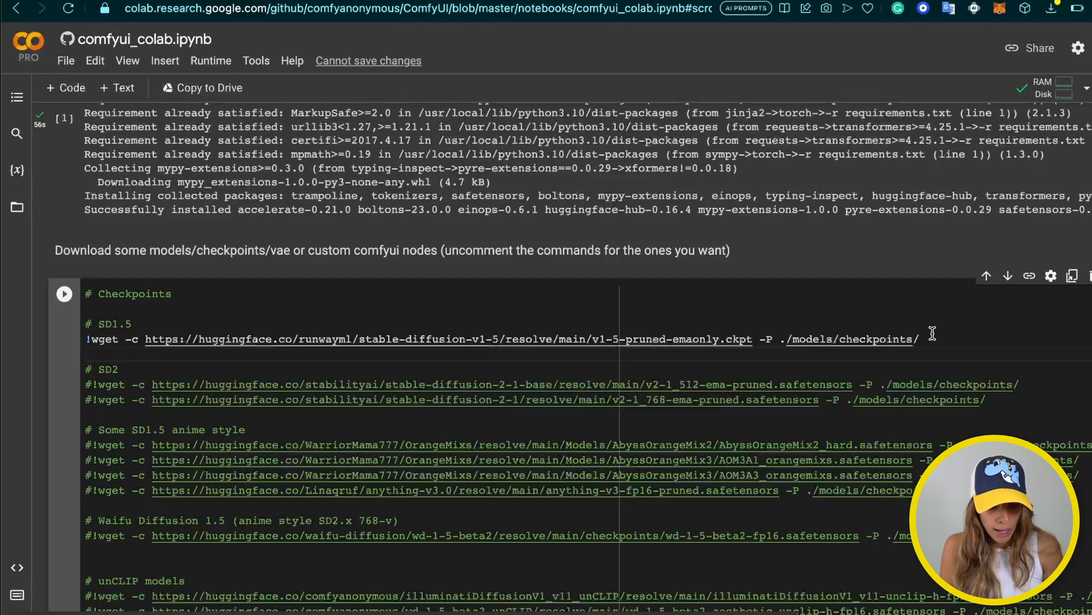
Start a new '!wget -c' line below the v1-5-pruned-emaonly.ckpt download
{"action": "type", "text": "!"}
{"action": "key", "text": "Return"}
{"action": "key", "text": "Left"}
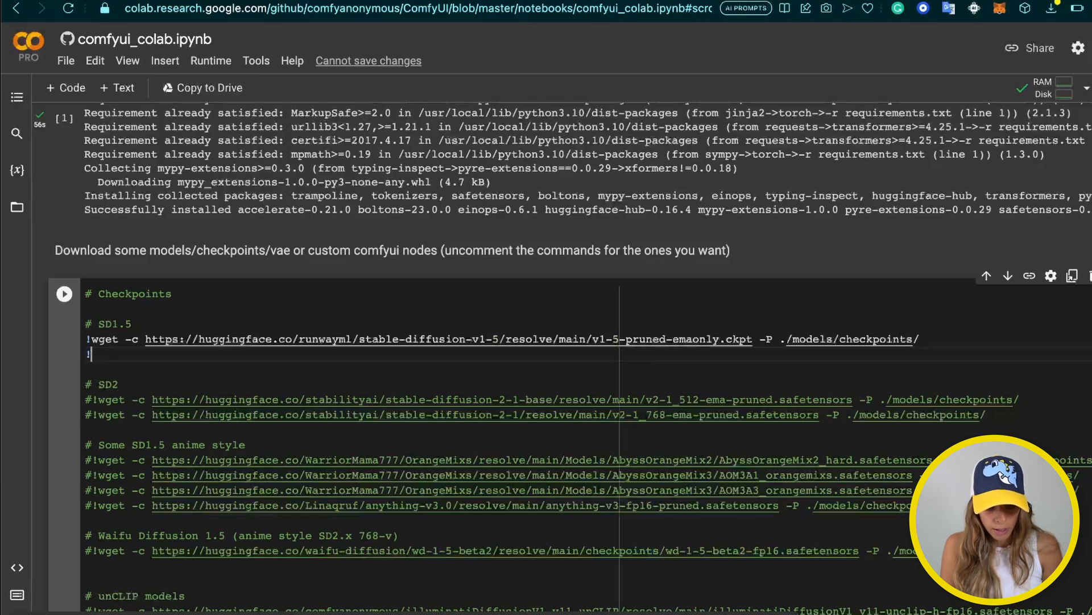
{"action": "type", "text": "wget "}
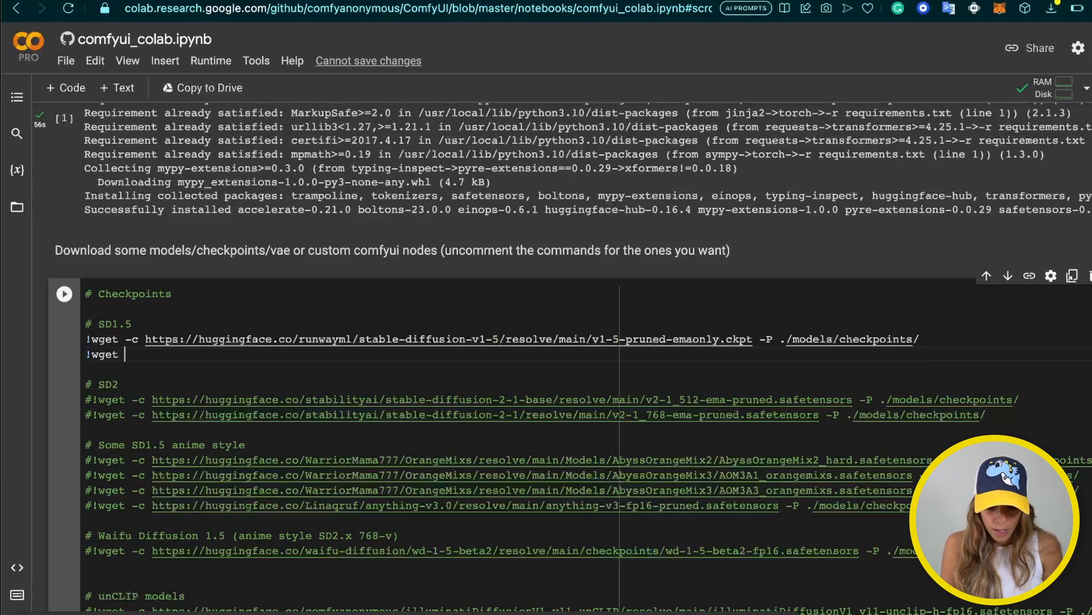
{"action": "type", "text": "-c"}
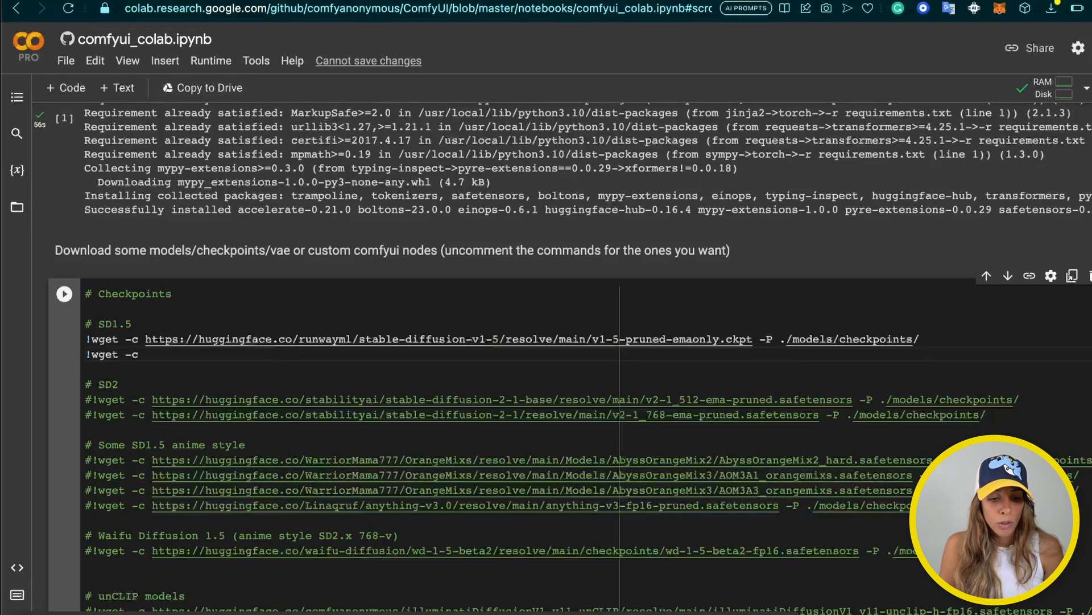
Copy the sd_xl_refiner_0.9.safetensors link from Hugging Face and paste it after '!wget -c'
{"action": "left_click", "coordinate": [328, 1]}
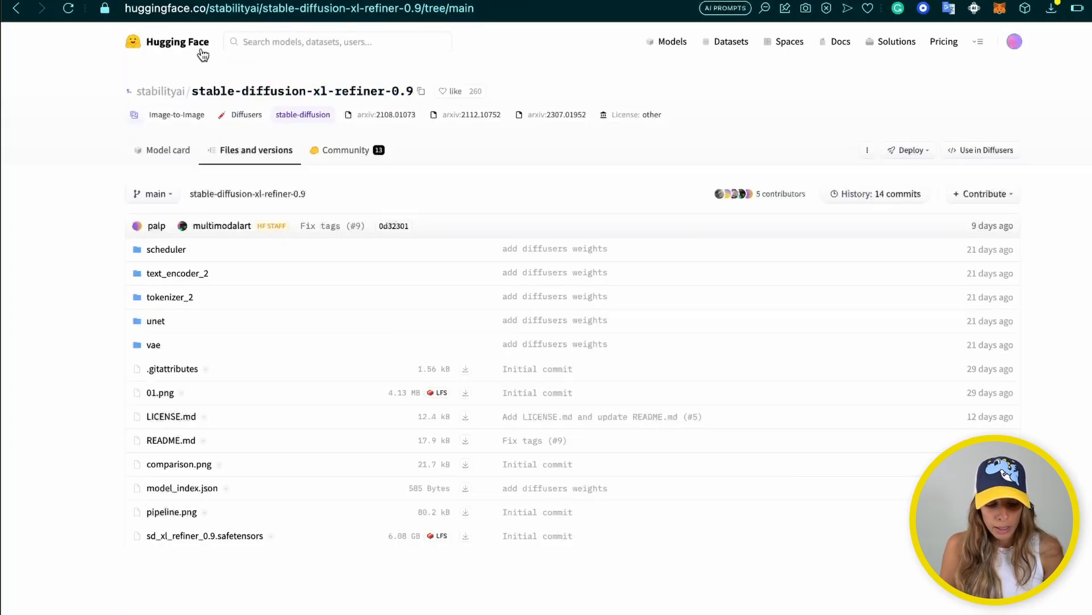
{"action": "right_click", "coordinate": [468, 539]}
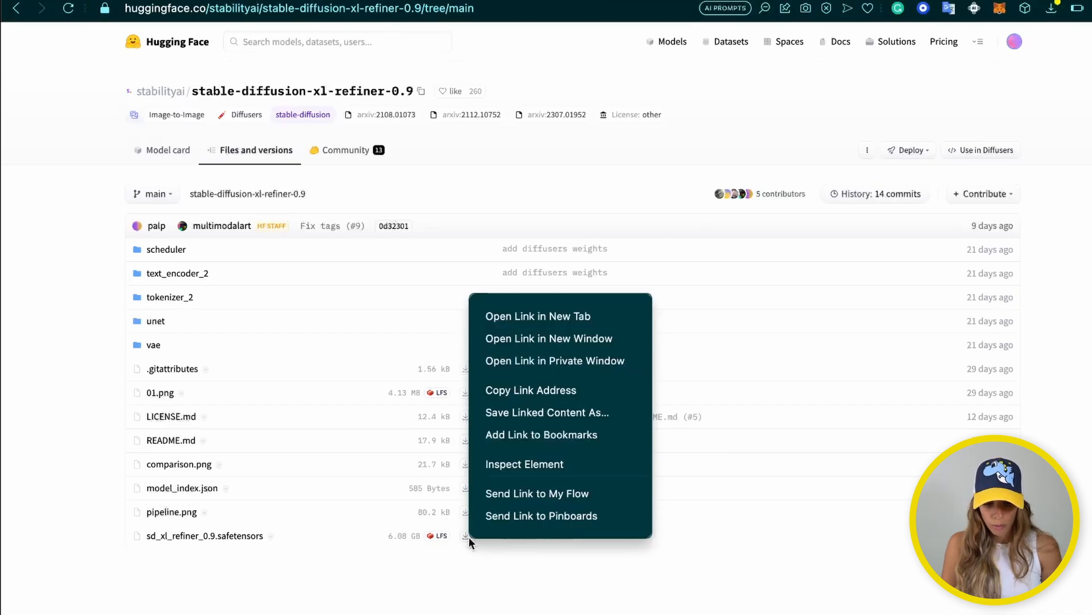
{"action": "left_click", "coordinate": [548, 393]}
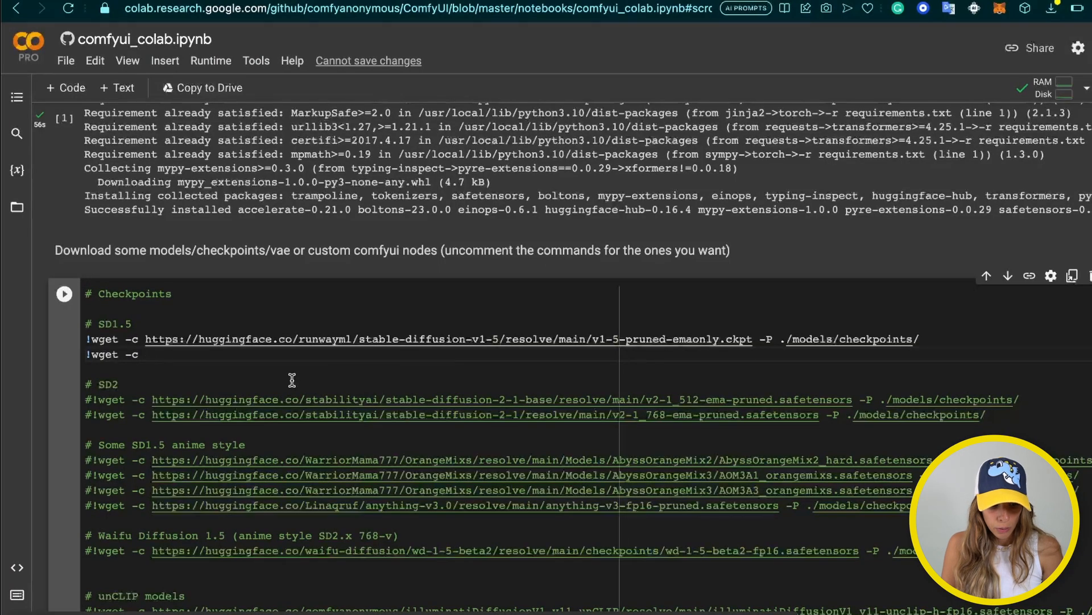
{"action": "key", "text": "super+v"}
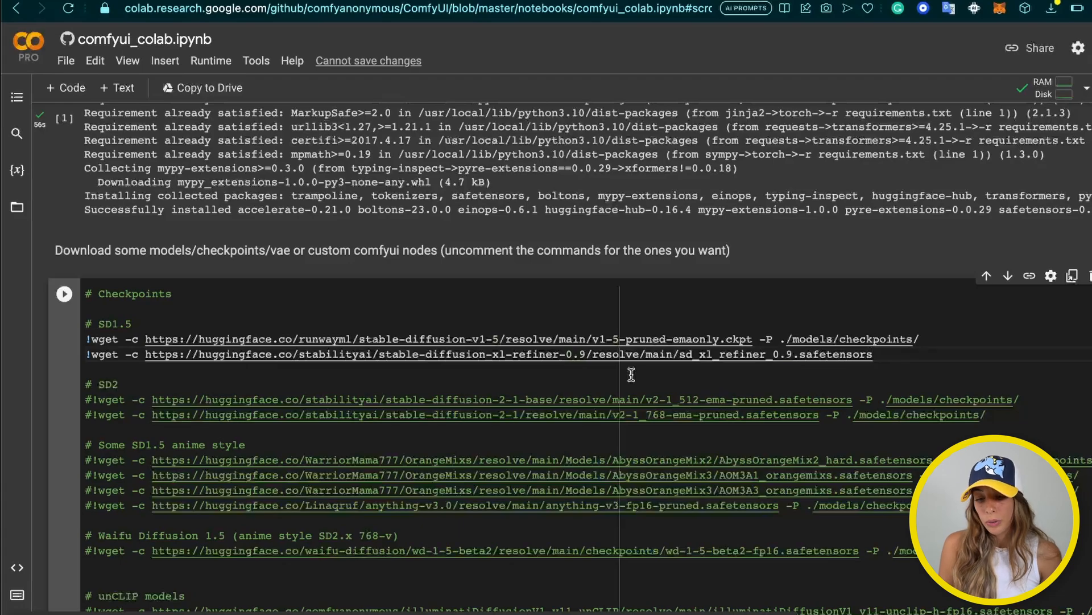
{"action": "key", "text": "super+t"}
Go to civitai.com, open the CyberRealistic model page and copy its download link
{"action": "type", "text": "civit"}
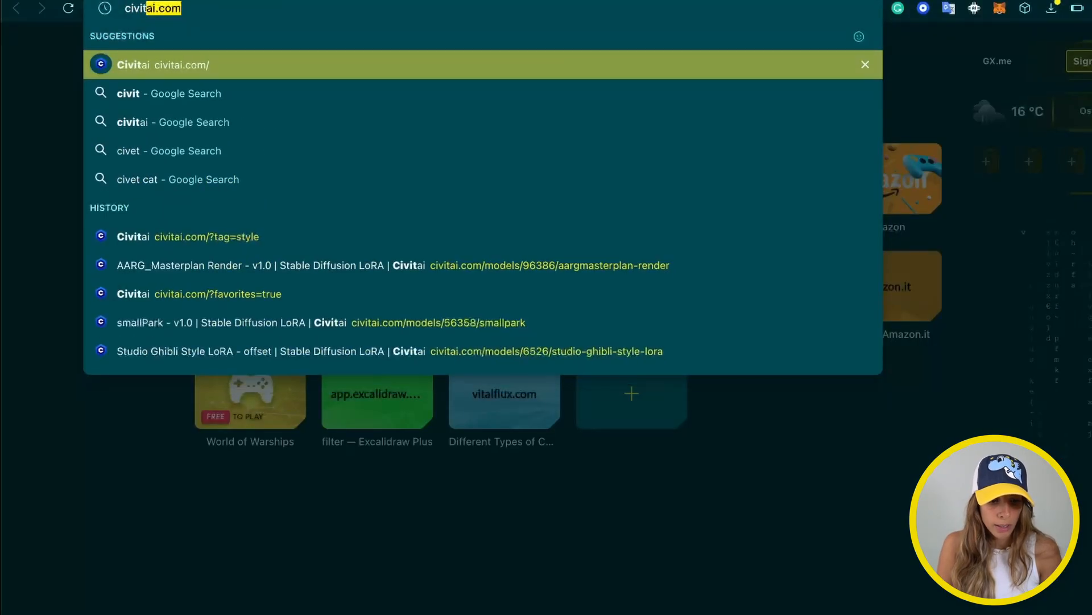
{"action": "key", "text": "Return"}
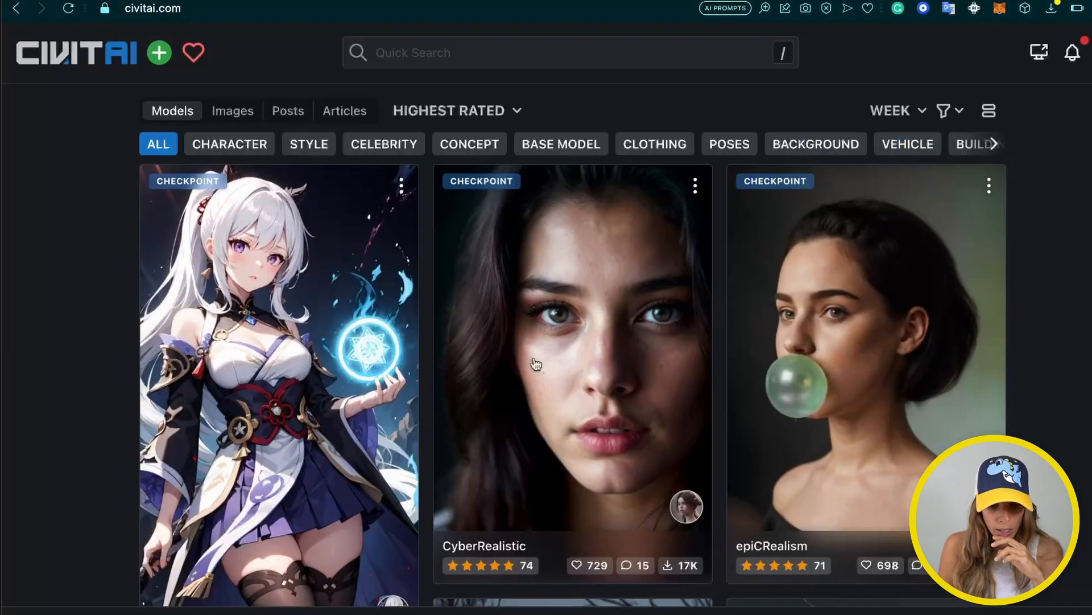
{"action": "scroll", "coordinate": [527, 390], "scroll_direction": "down", "scroll_amount": 5}
{"action": "scroll", "coordinate": [527, 393], "scroll_direction": "down", "scroll_amount": 4}
{"action": "scroll", "coordinate": [527, 393], "scroll_direction": "up", "scroll_amount": 4}
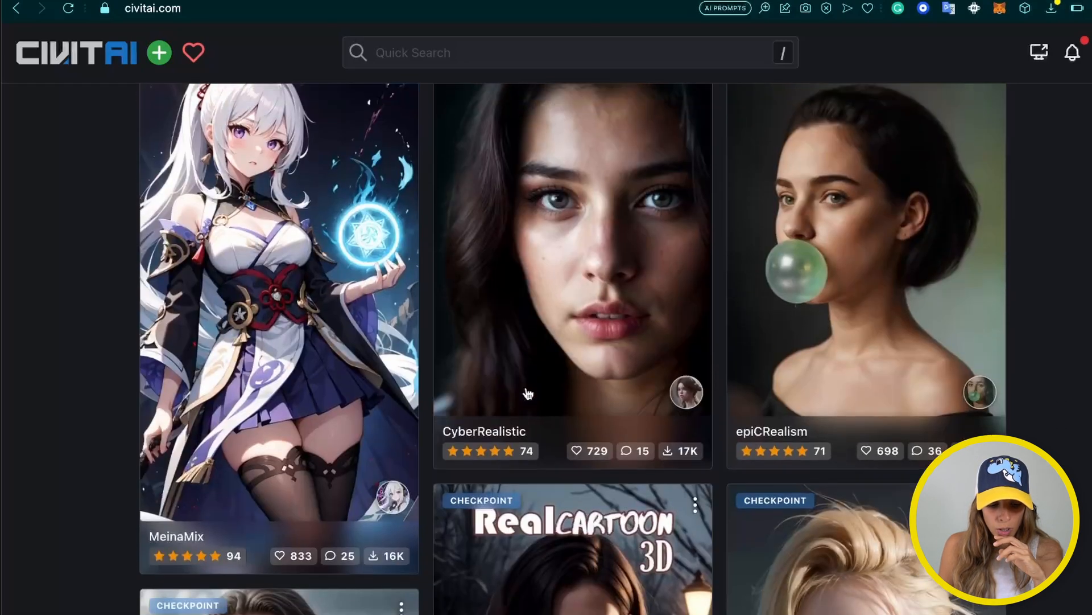
{"action": "left_click", "coordinate": [662, 219]}
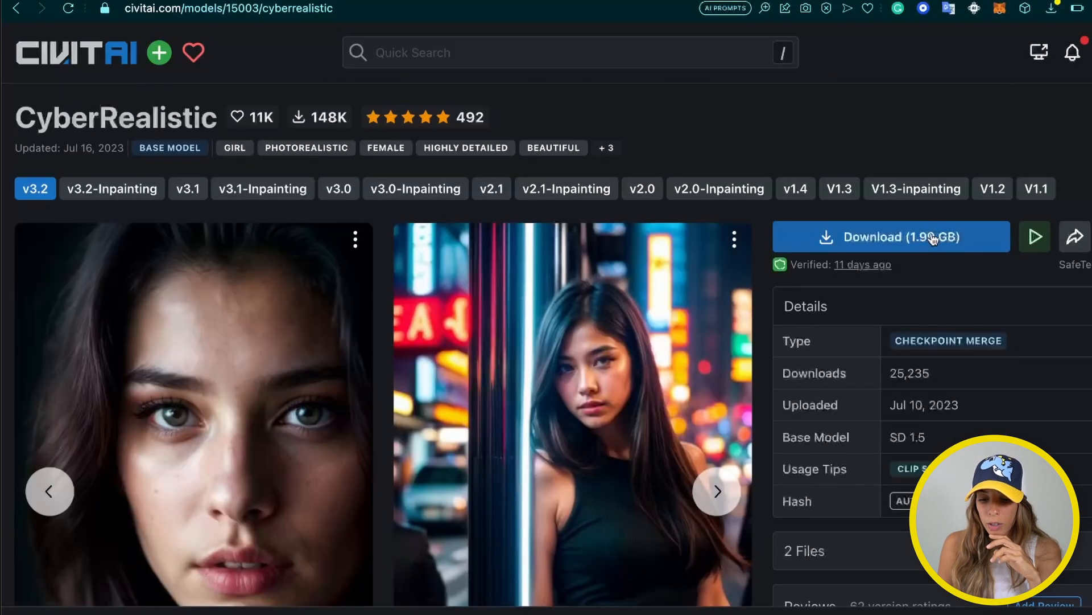
{"action": "right_click", "coordinate": [942, 240]}
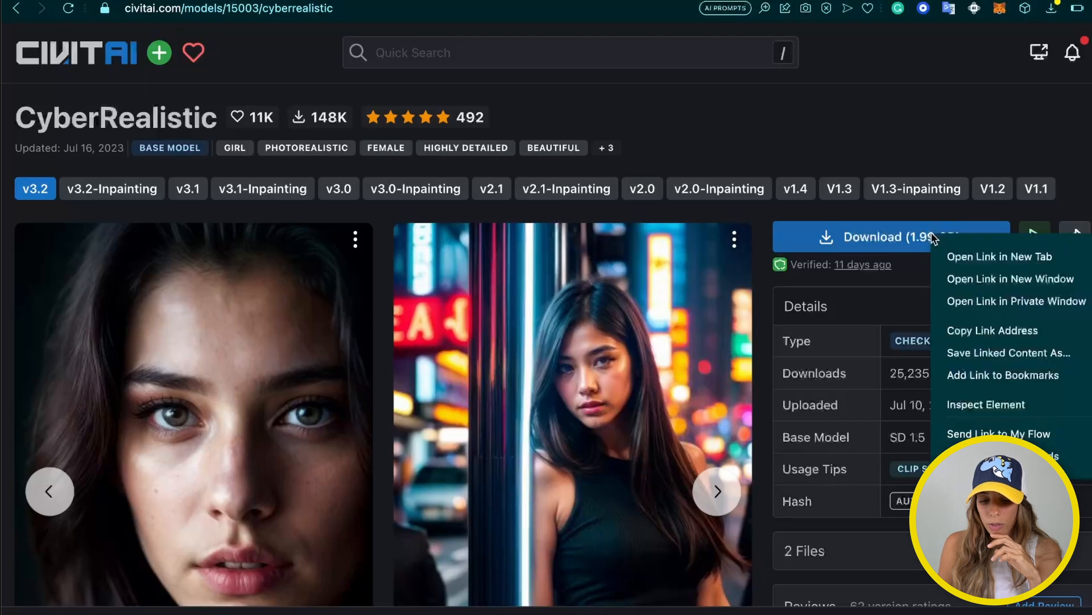
{"action": "left_click", "coordinate": [975, 330]}
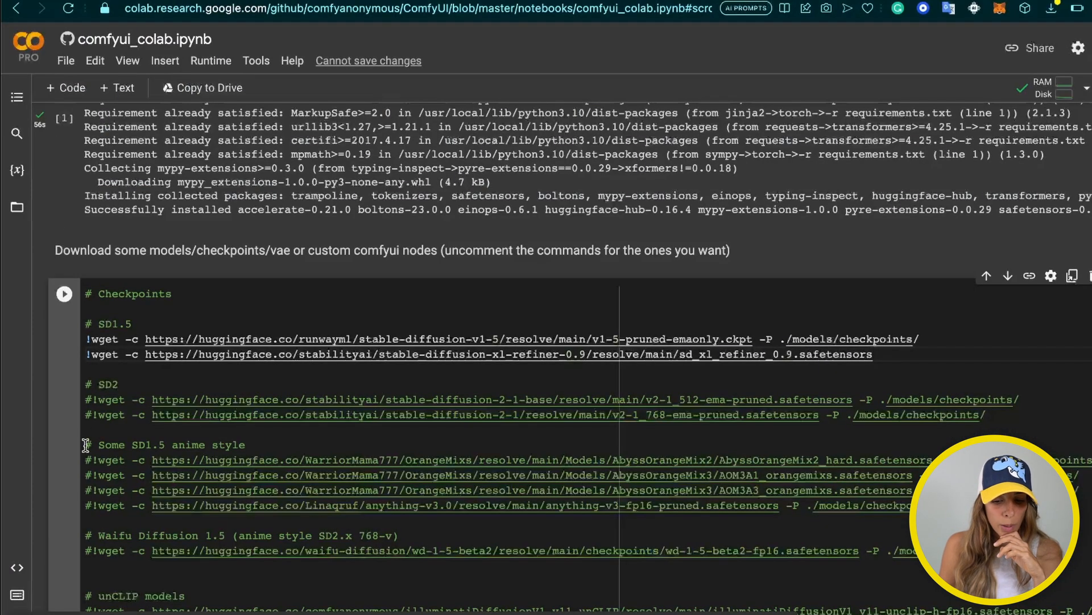
{"action": "left_click", "coordinate": [866, 353]}
{"action": "key", "text": "Return"}
{"action": "type", "text": "!"}
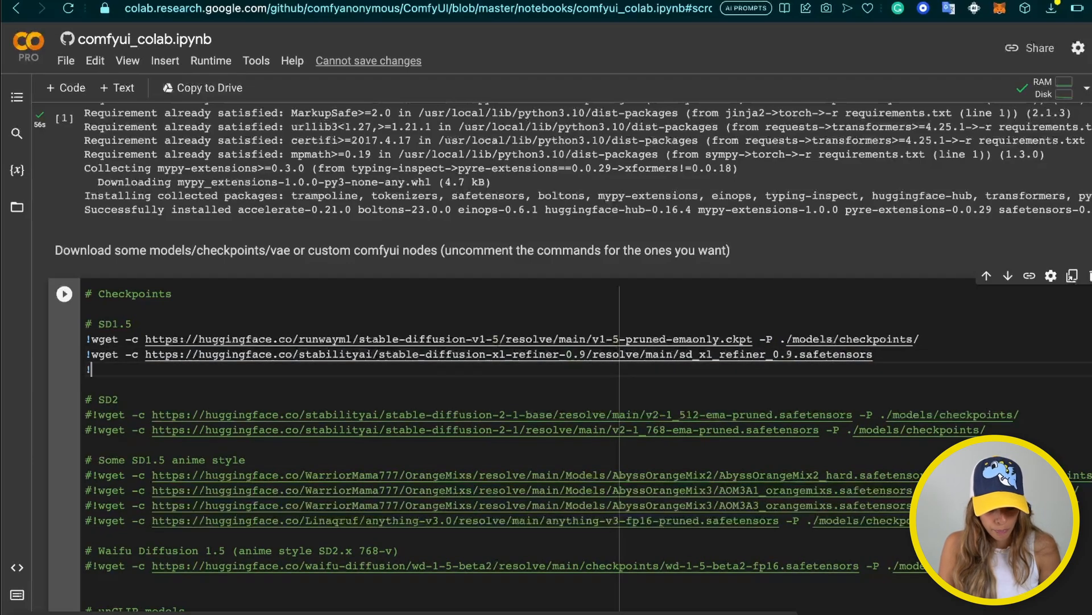
{"action": "type", "text": "wget -c"}
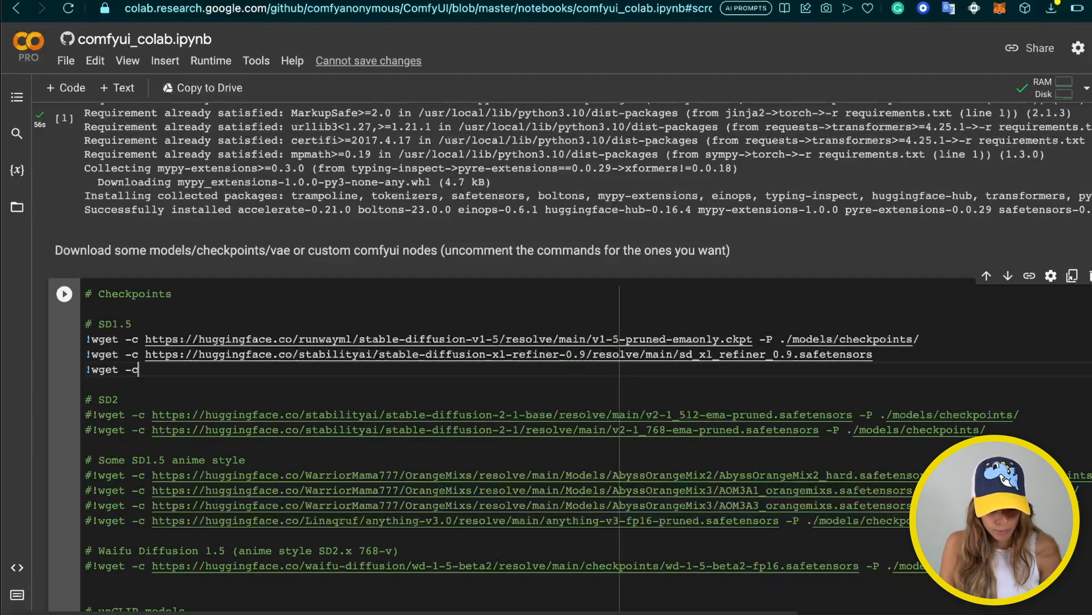
{"action": "key", "text": "ctrl+v"}
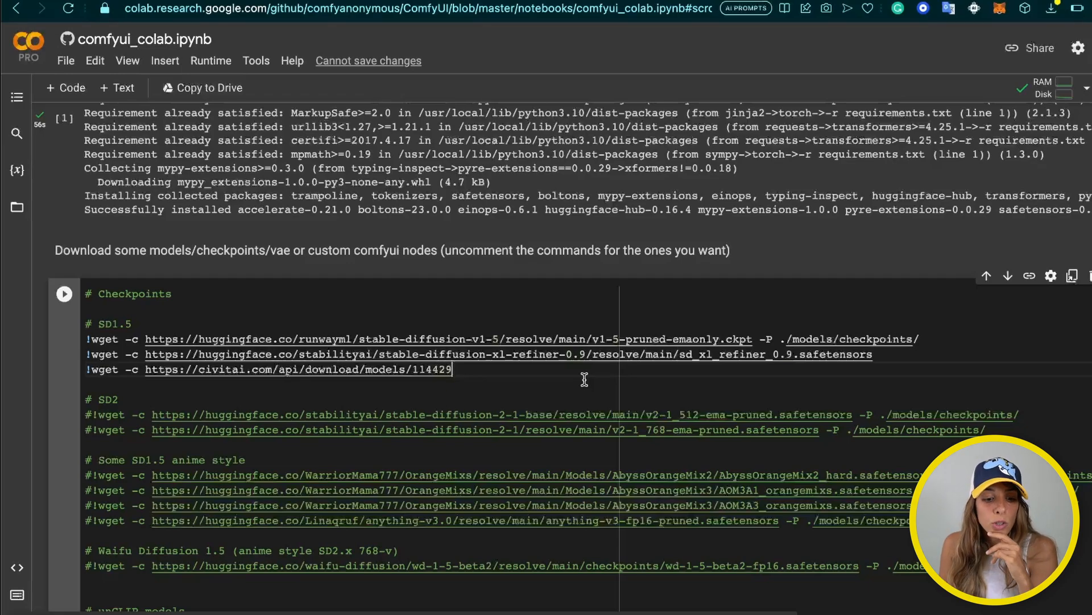
{"action": "left_click", "coordinate": [198, 354]}
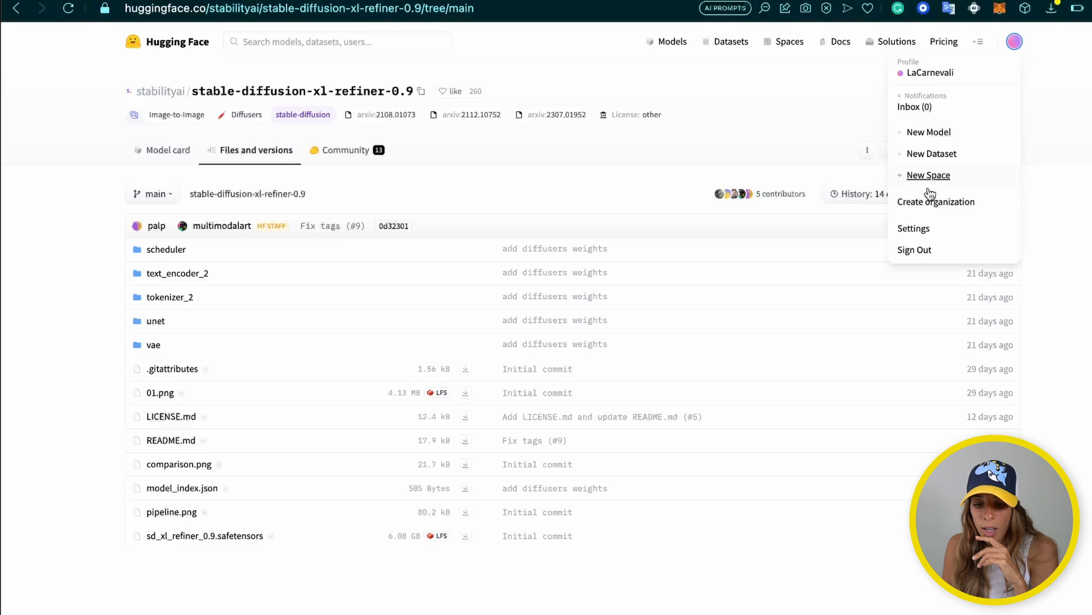
Generate a Hugging Face read token named 'test' and paste its value into Colab's refiner URL
{"action": "left_click", "coordinate": [915, 226]}
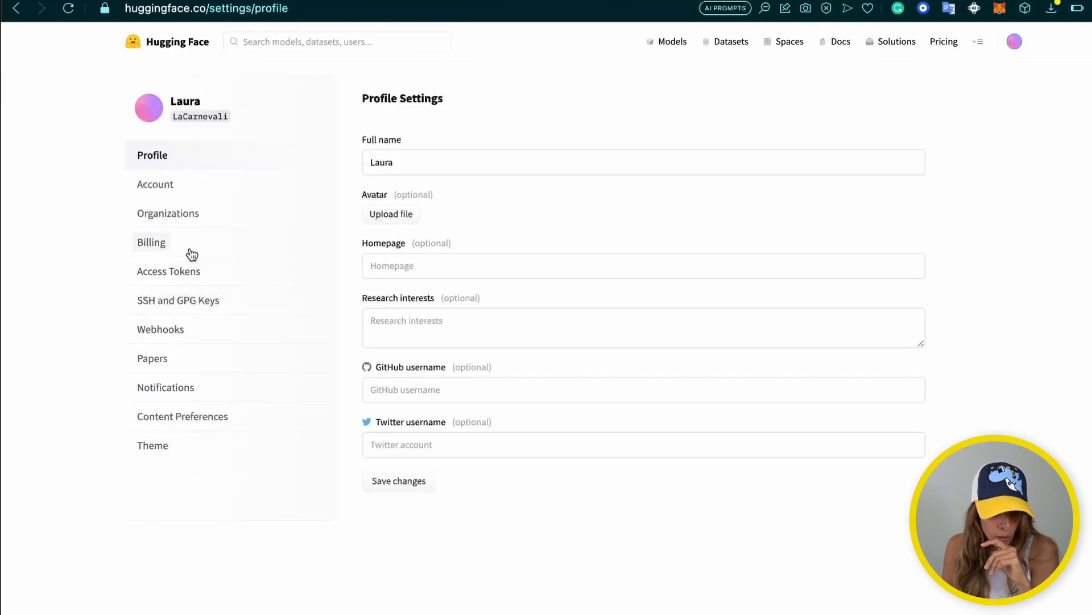
{"action": "left_click", "coordinate": [178, 279]}
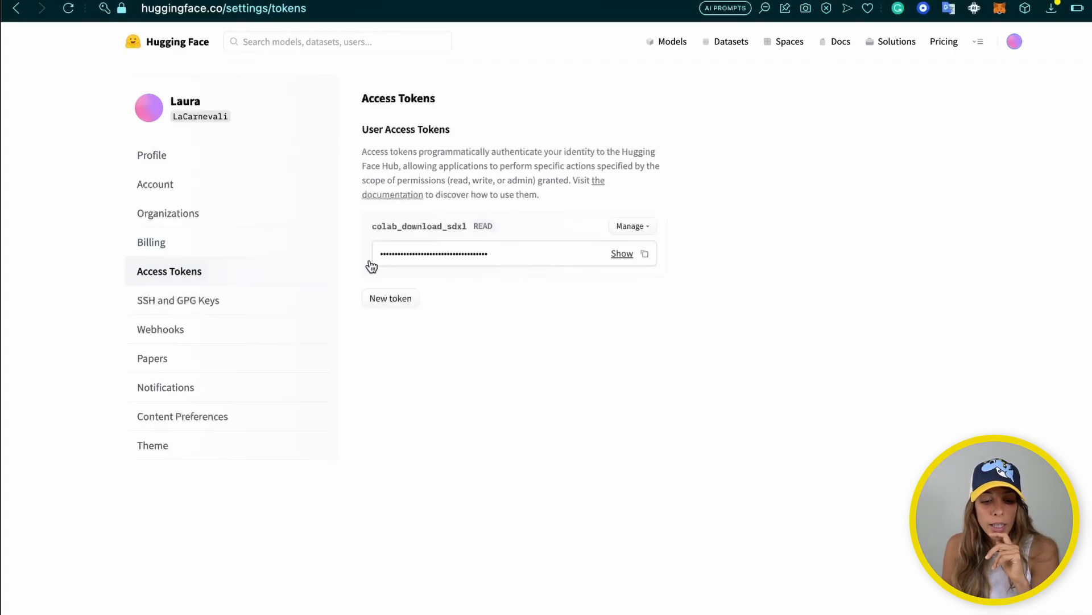
{"action": "left_click", "coordinate": [389, 301]}
{"action": "left_click", "coordinate": [501, 179]}
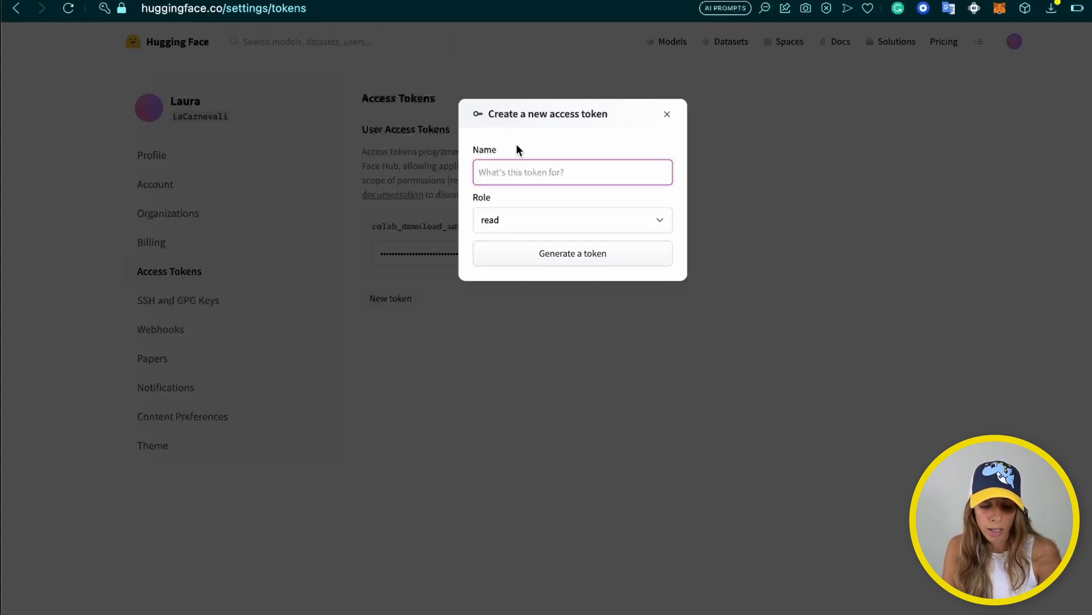
{"action": "type", "text": "test"}
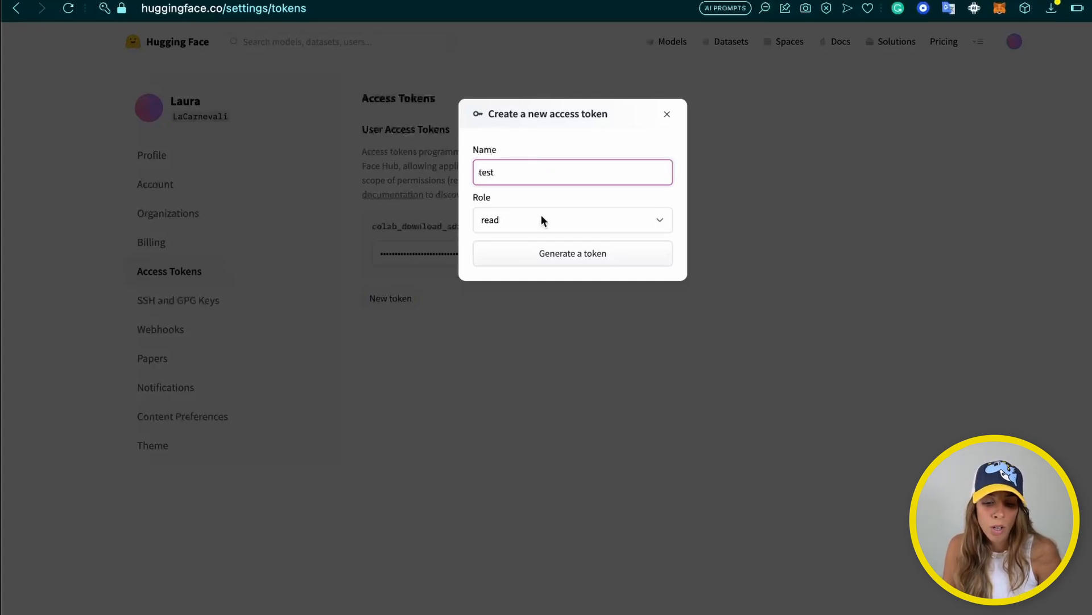
{"action": "left_click", "coordinate": [546, 256]}
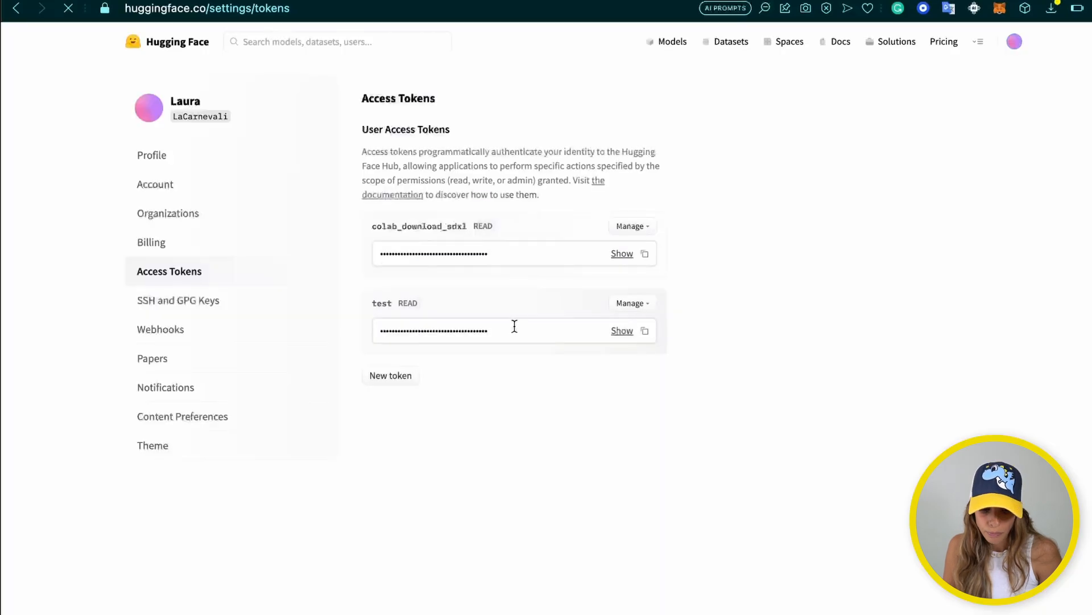
{"action": "left_click", "coordinate": [648, 331]}
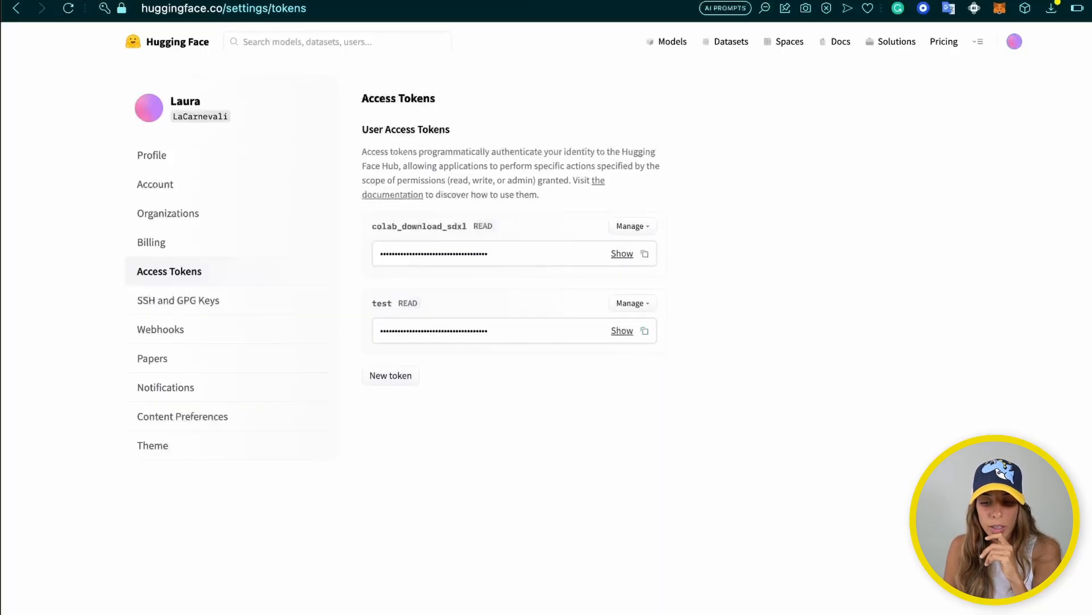
{"action": "key", "text": "ctrl+Tab"}
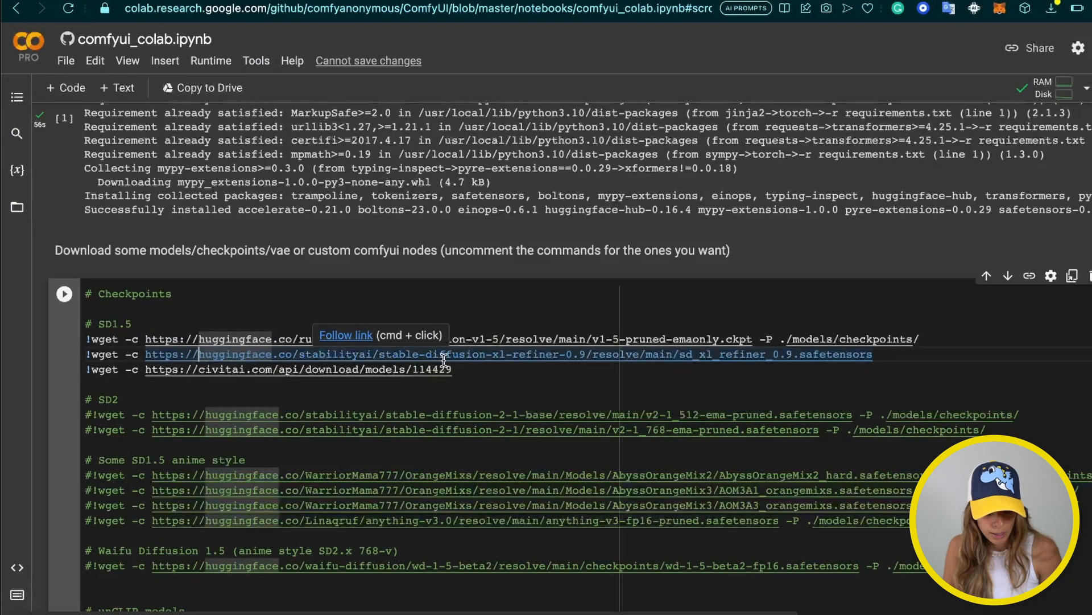
{"action": "key", "text": "super+v"}
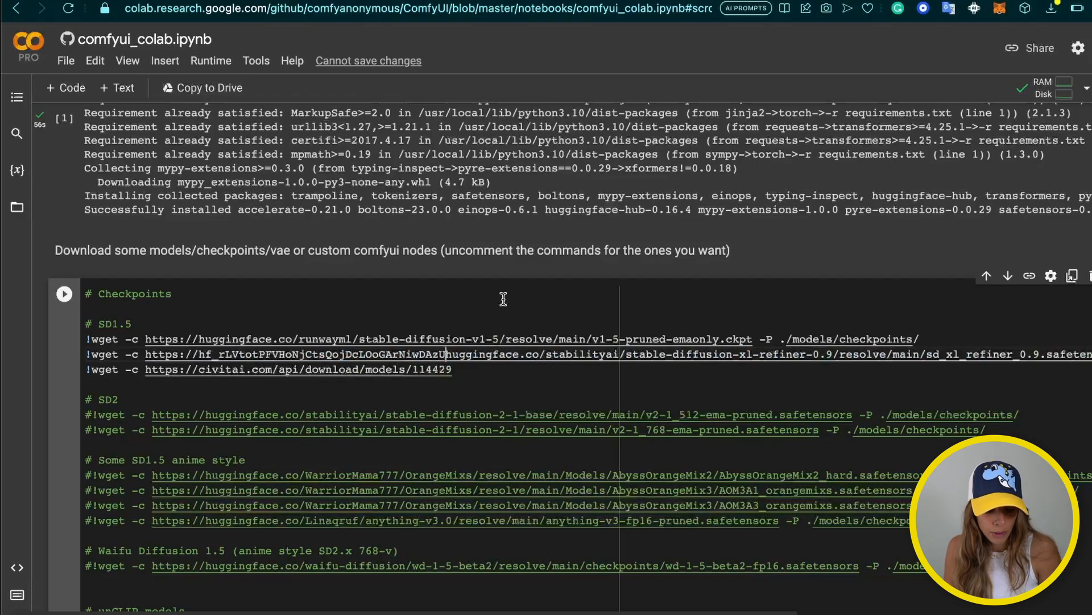
{"action": "type", "text": "@"}
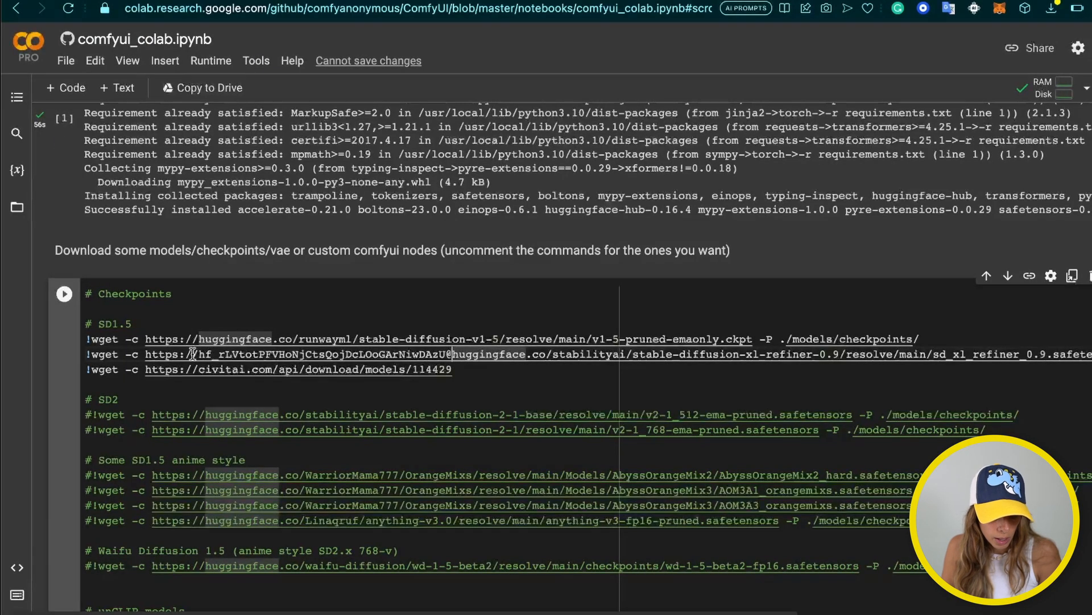
{"action": "left_click", "coordinate": [199, 355]}
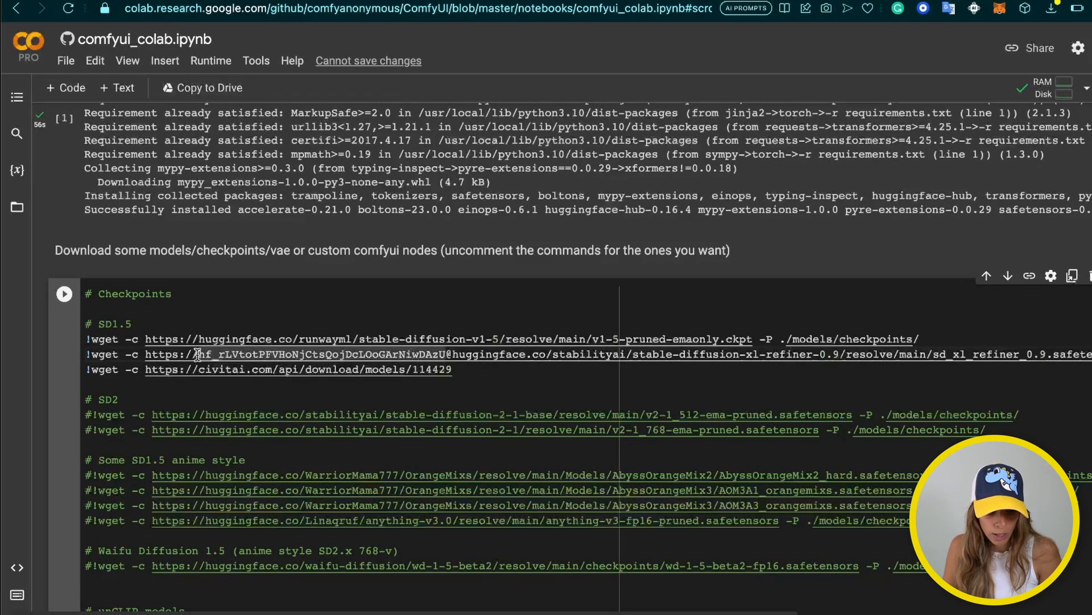
{"action": "type", "text": "LaCar"}
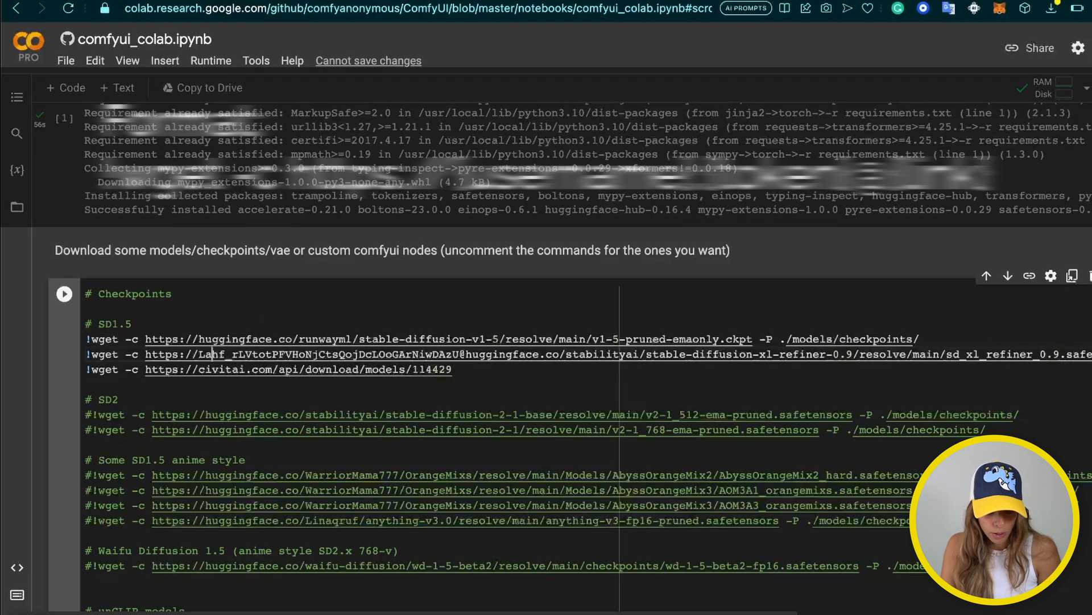
{"action": "type", "text": "nevali"}
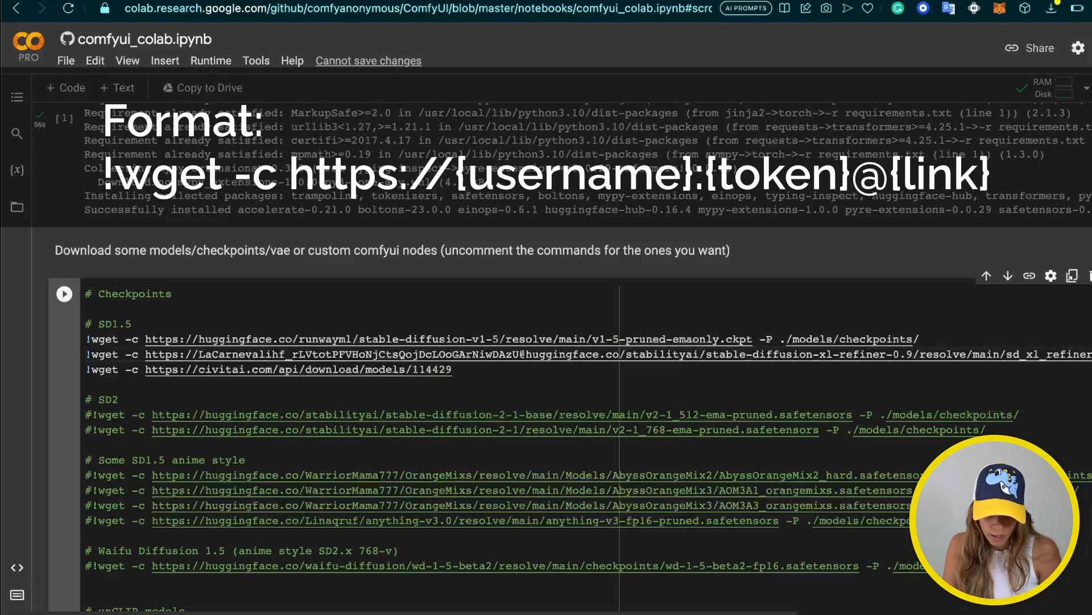
{"action": "type", "text": ":"}
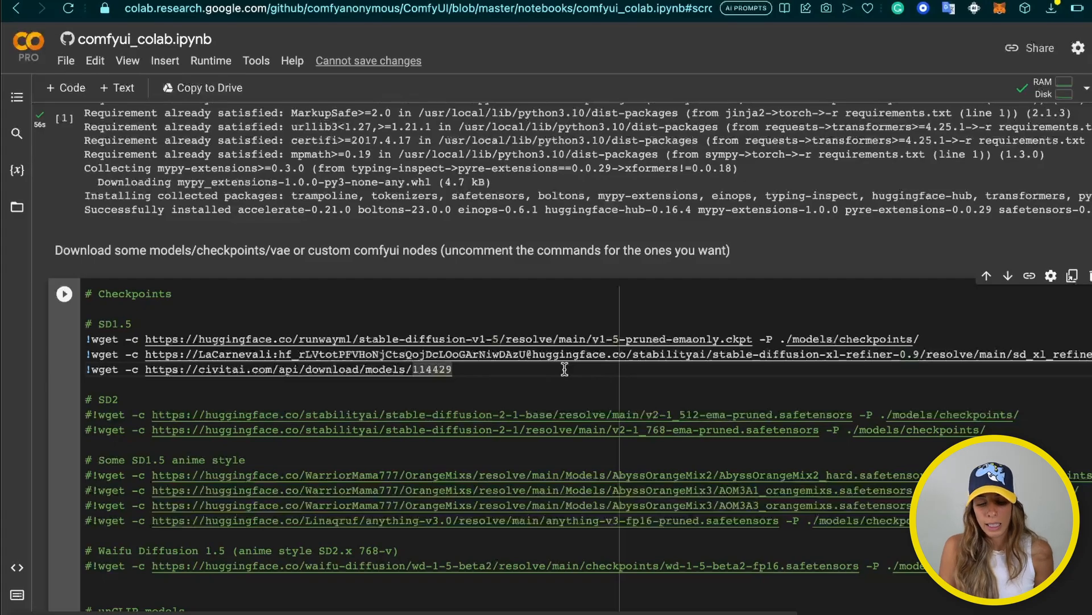
{"action": "scroll", "coordinate": [564, 364], "scroll_direction": "down", "scroll_amount": 8}
{"action": "scroll", "coordinate": [565, 370], "scroll_direction": "up", "scroll_amount": 10}
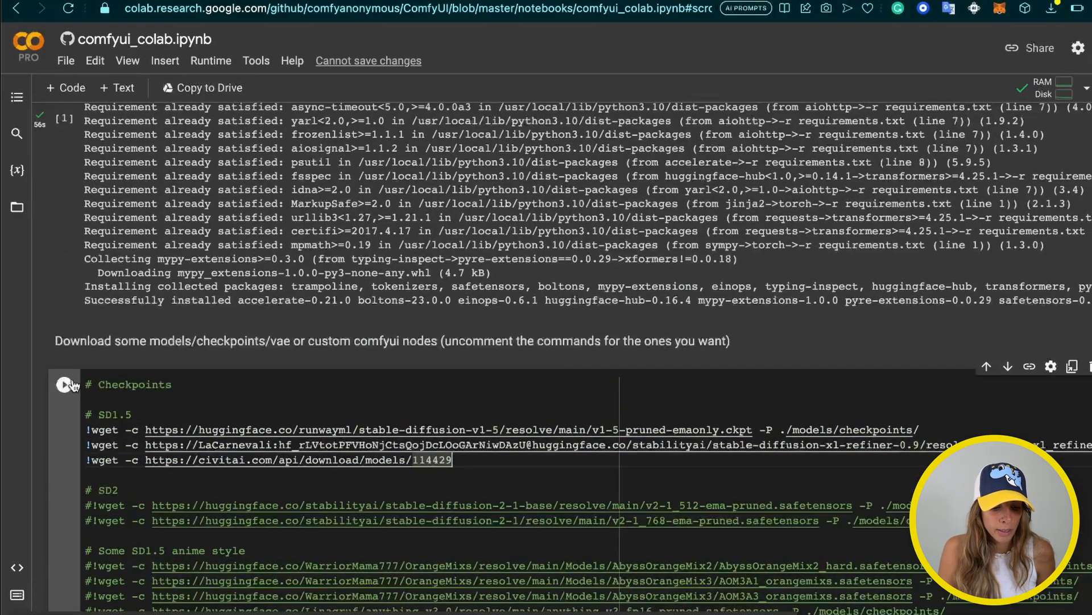
Run the checkpoint download cell
{"action": "left_click", "coordinate": [64, 385]}
{"action": "scroll", "coordinate": [163, 415], "scroll_direction": "down", "scroll_amount": 7}
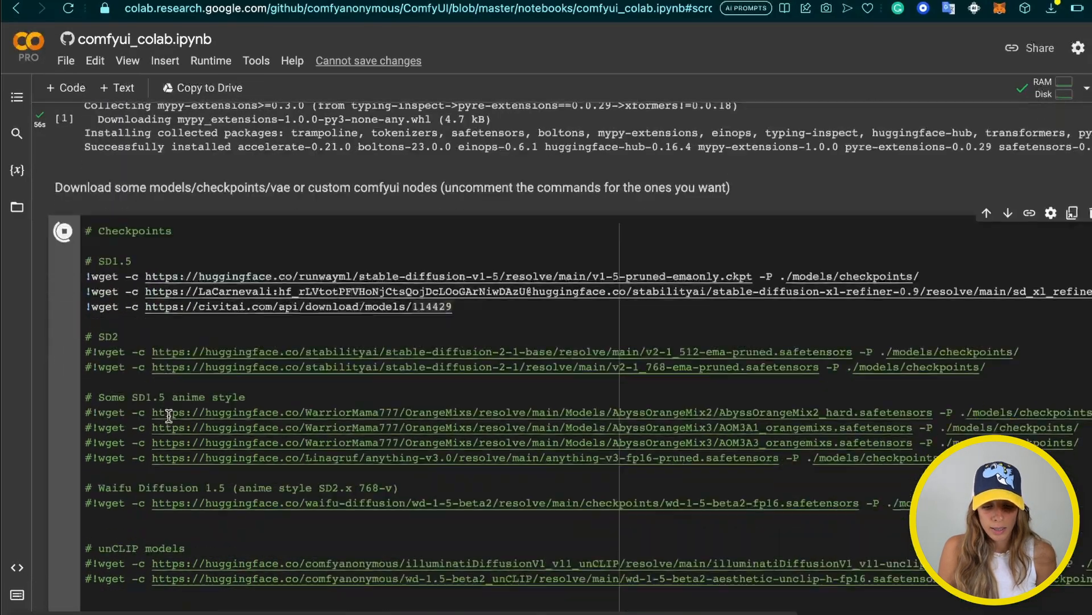
{"action": "scroll", "coordinate": [169, 416], "scroll_direction": "down", "scroll_amount": 15}
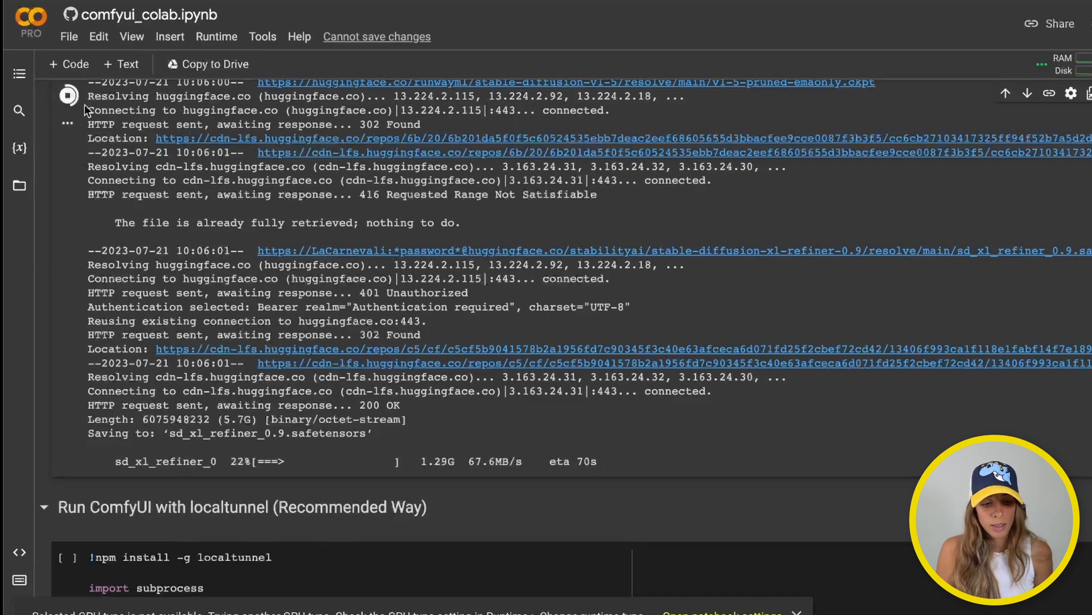
Stop the downloads at 22% and 18% and scroll to 'Run ComfyUI with localtunnel'
{"action": "left_click", "coordinate": [66, 98]}
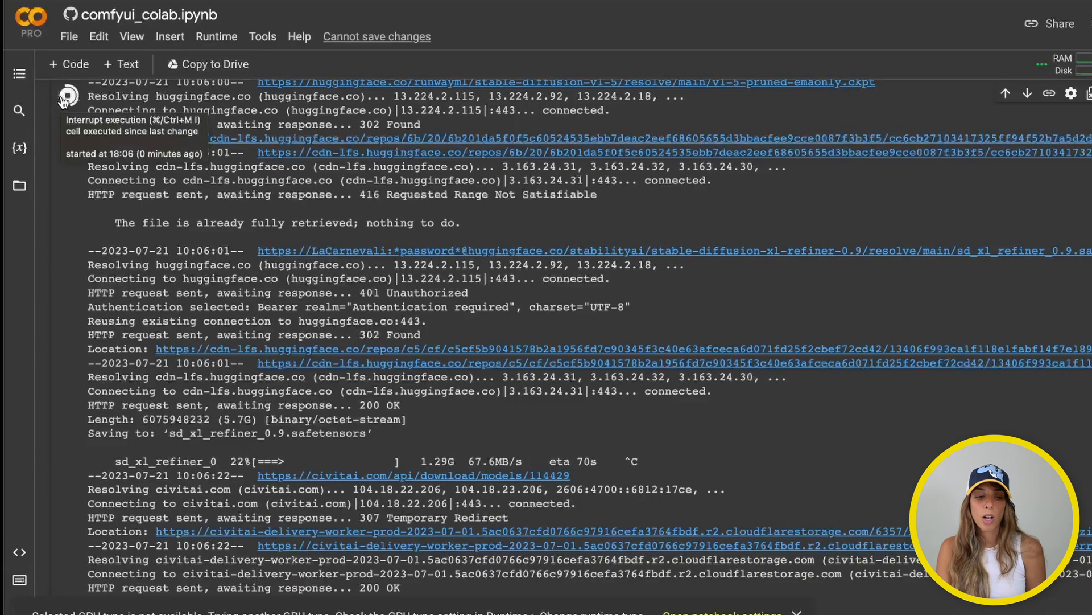
{"action": "scroll", "coordinate": [367, 160], "scroll_direction": "up", "scroll_amount": 10}
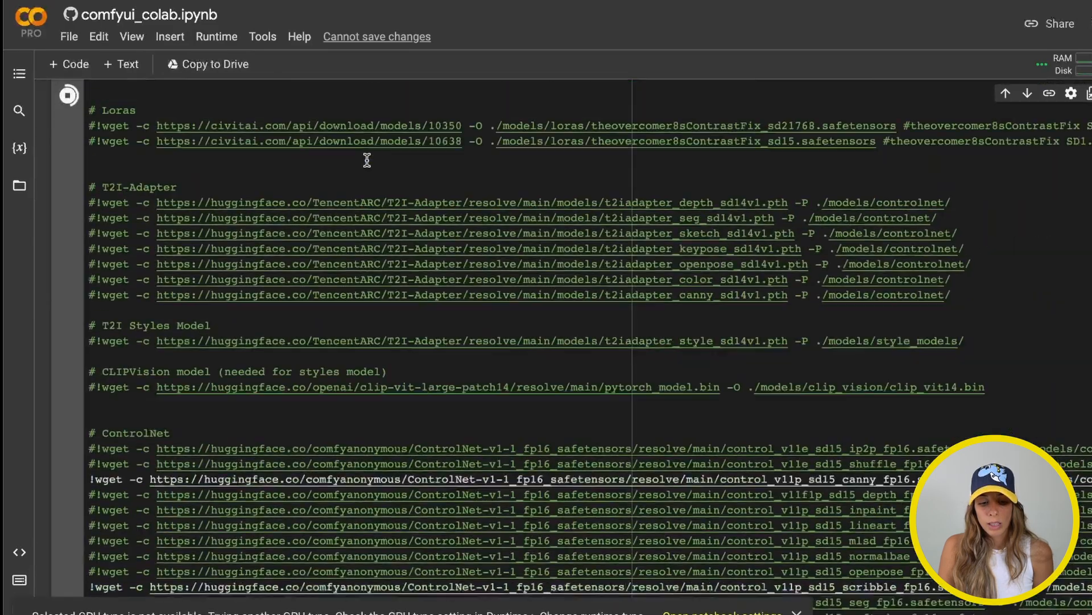
{"action": "scroll", "coordinate": [367, 160], "scroll_direction": "up", "scroll_amount": 5}
{"action": "scroll", "coordinate": [367, 160], "scroll_direction": "down", "scroll_amount": 11}
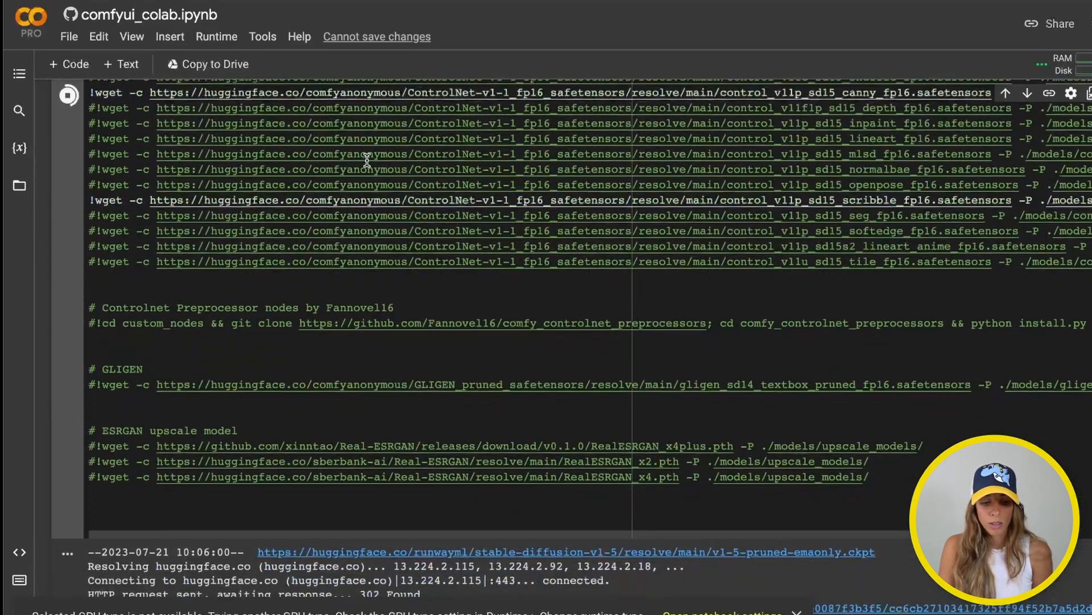
{"action": "scroll", "coordinate": [367, 160], "scroll_direction": "down", "scroll_amount": 9}
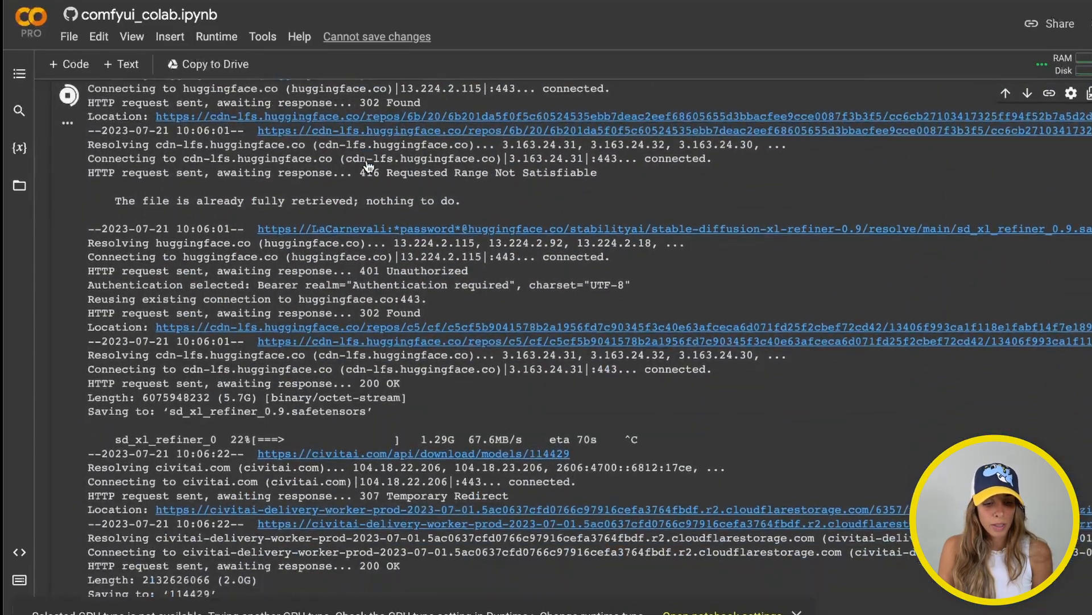
{"action": "scroll", "coordinate": [367, 162], "scroll_direction": "down", "scroll_amount": 6}
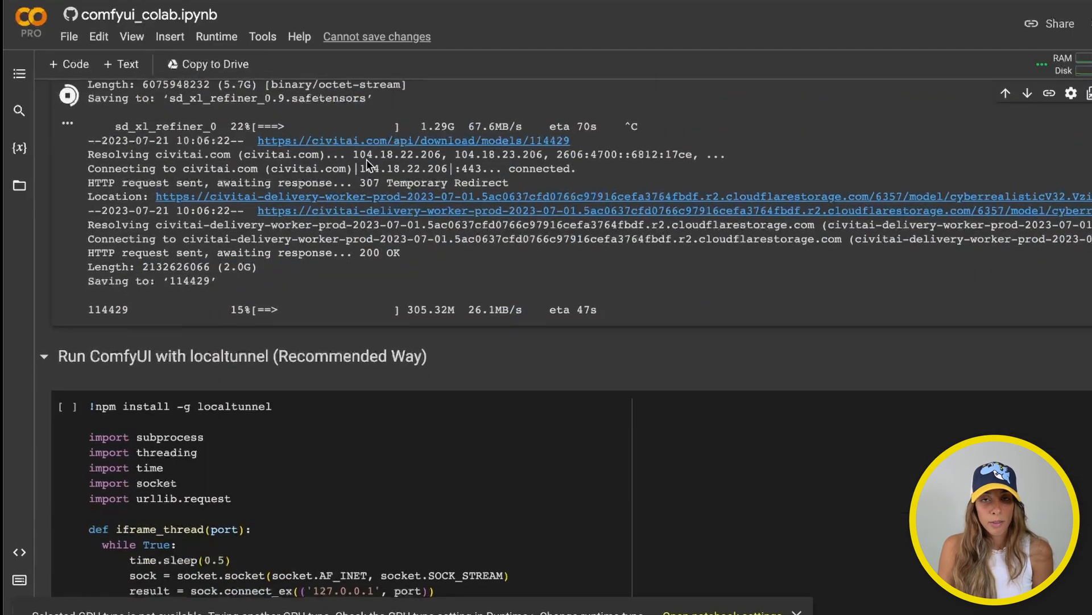
{"action": "scroll", "coordinate": [367, 161], "scroll_direction": "up", "scroll_amount": 2}
{"action": "scroll", "coordinate": [367, 161], "scroll_direction": "down", "scroll_amount": 1}
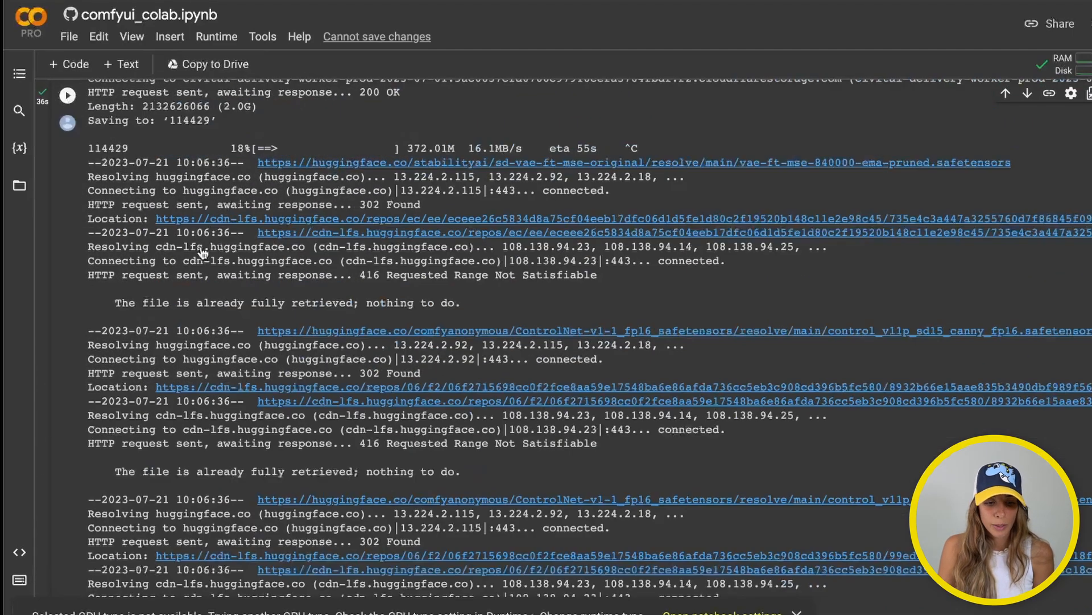
{"action": "scroll", "coordinate": [224, 269], "scroll_direction": "up", "scroll_amount": 2}
{"action": "scroll", "coordinate": [228, 342], "scroll_direction": "down", "scroll_amount": 15}
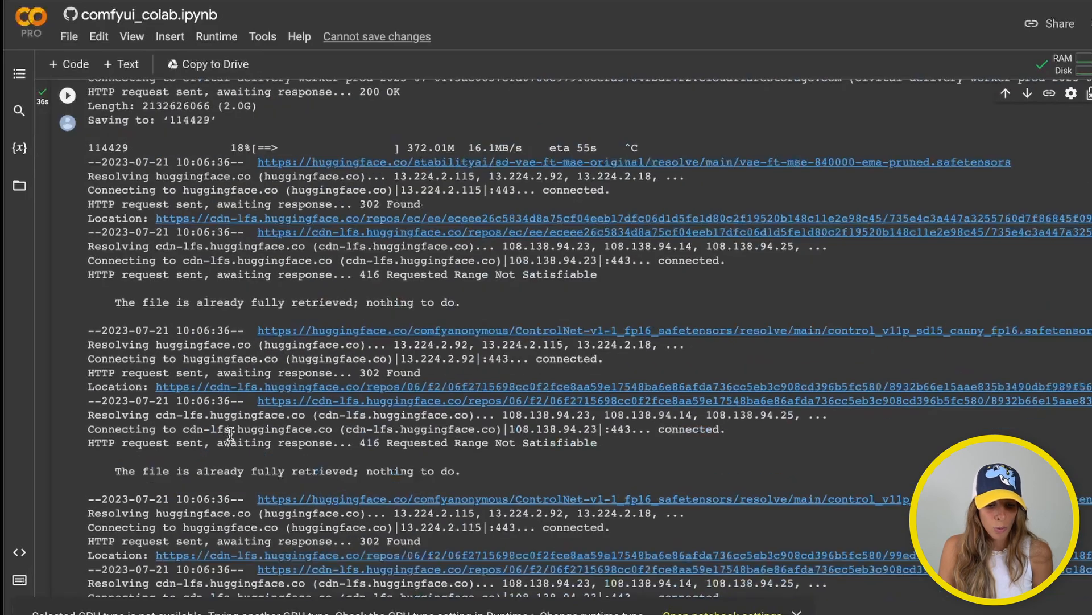
{"action": "scroll", "coordinate": [230, 432], "scroll_direction": "up", "scroll_amount": 5}
{"action": "scroll", "coordinate": [230, 432], "scroll_direction": "up", "scroll_amount": 6}
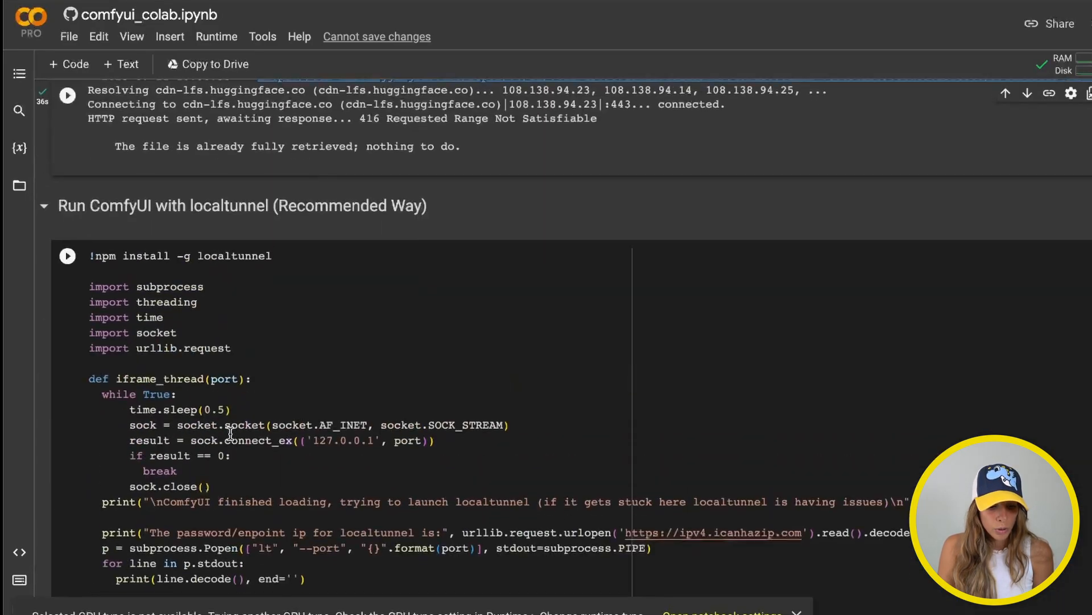
{"action": "scroll", "coordinate": [230, 433], "scroll_direction": "down", "scroll_amount": 1}
Run the localtunnel cell and wait for the endpoint IP and loca.lt URL to print
{"action": "left_click", "coordinate": [316, 371]}
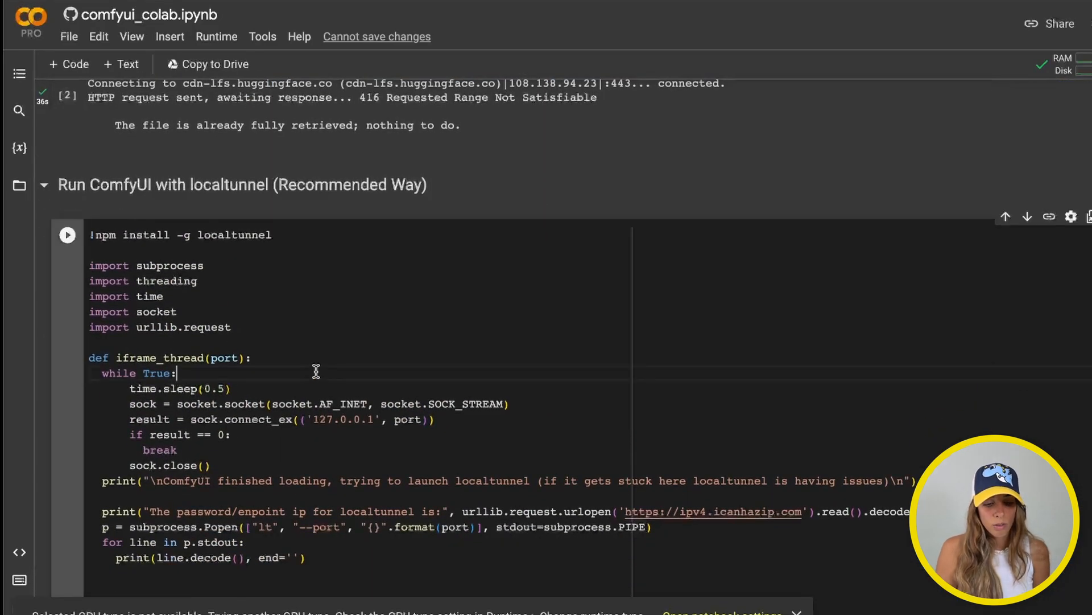
{"action": "scroll", "coordinate": [226, 279], "scroll_direction": "down", "scroll_amount": 3}
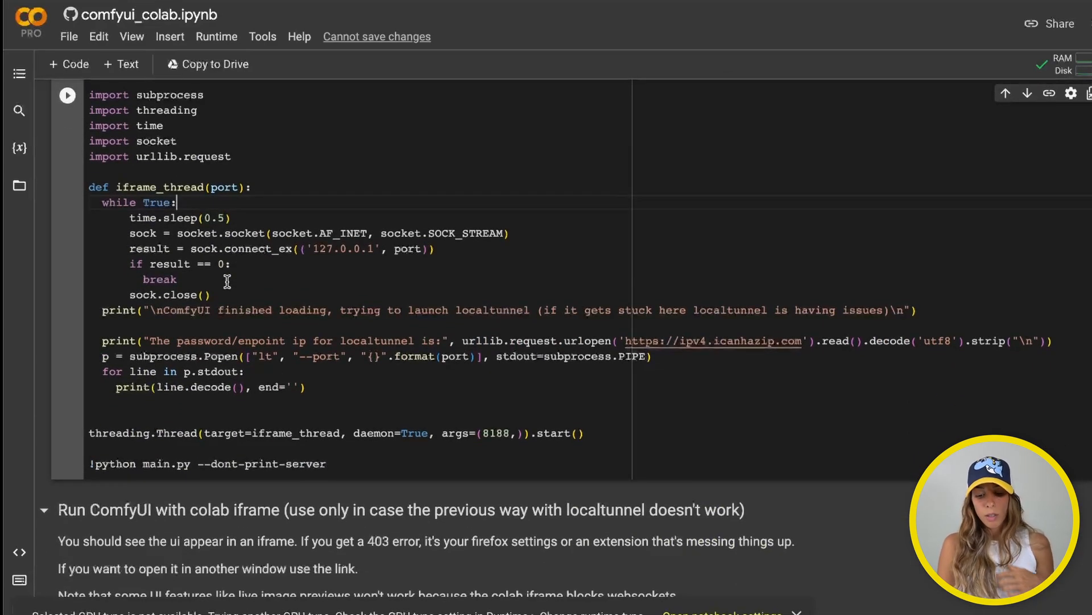
{"action": "scroll", "coordinate": [227, 281], "scroll_direction": "down", "scroll_amount": 3}
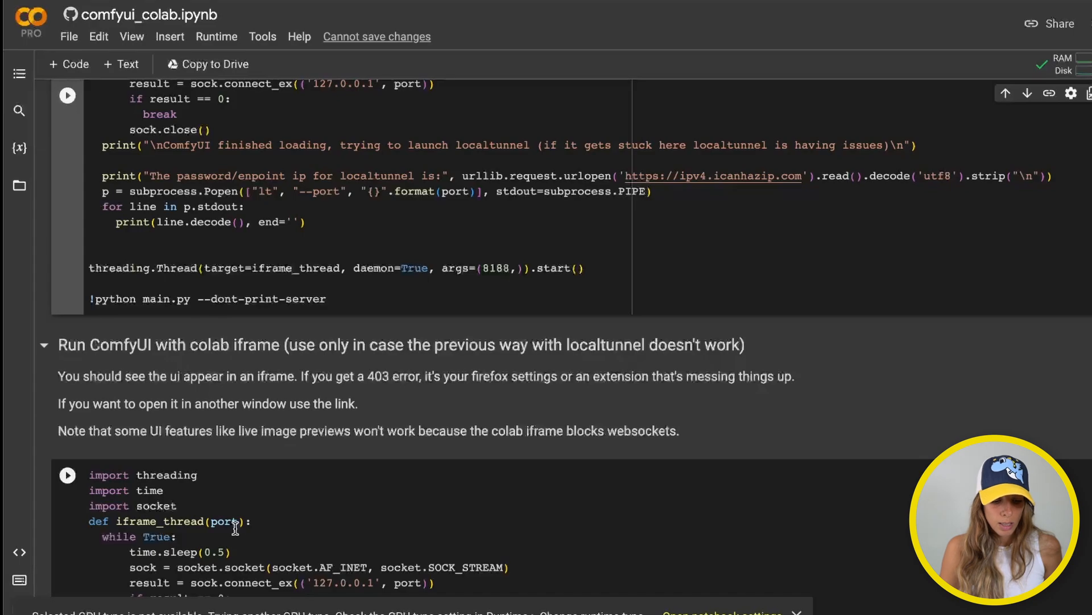
{"action": "scroll", "coordinate": [235, 528], "scroll_direction": "down", "scroll_amount": 2}
{"action": "scroll", "coordinate": [235, 528], "scroll_direction": "up", "scroll_amount": 8}
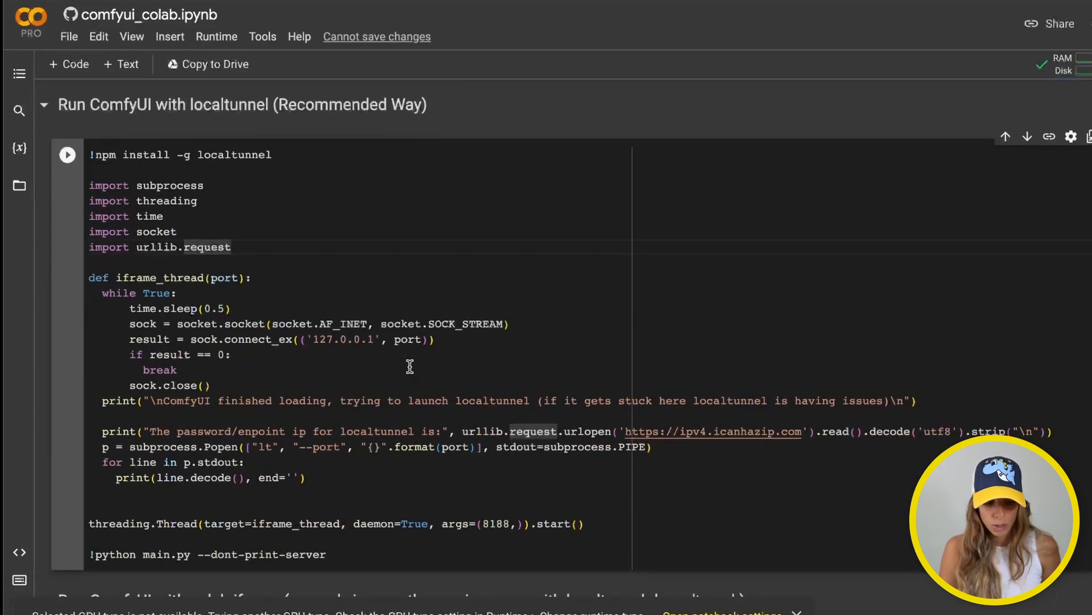
{"action": "scroll", "coordinate": [407, 366], "scroll_direction": "down", "scroll_amount": 2}
{"action": "left_click", "coordinate": [403, 367]}
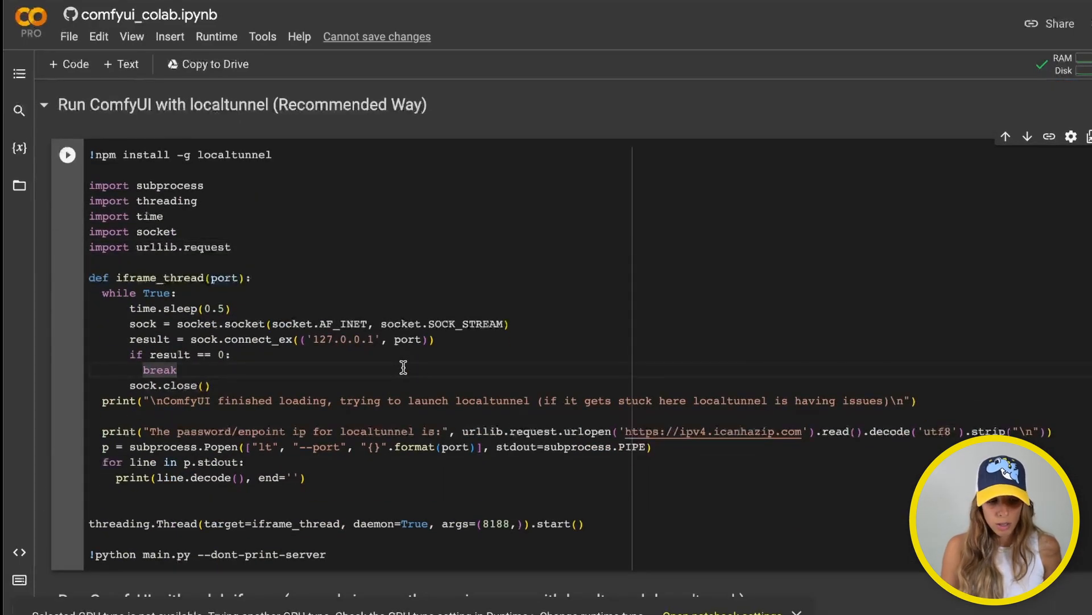
{"action": "left_click", "coordinate": [67, 154]}
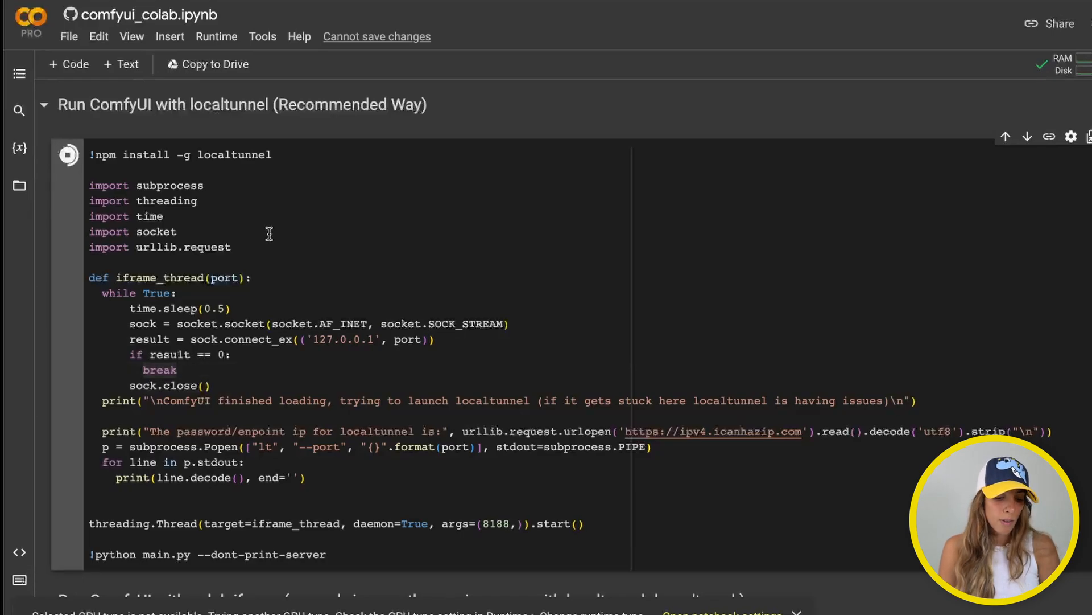
{"action": "scroll", "coordinate": [269, 234], "scroll_direction": "up", "scroll_amount": 5}
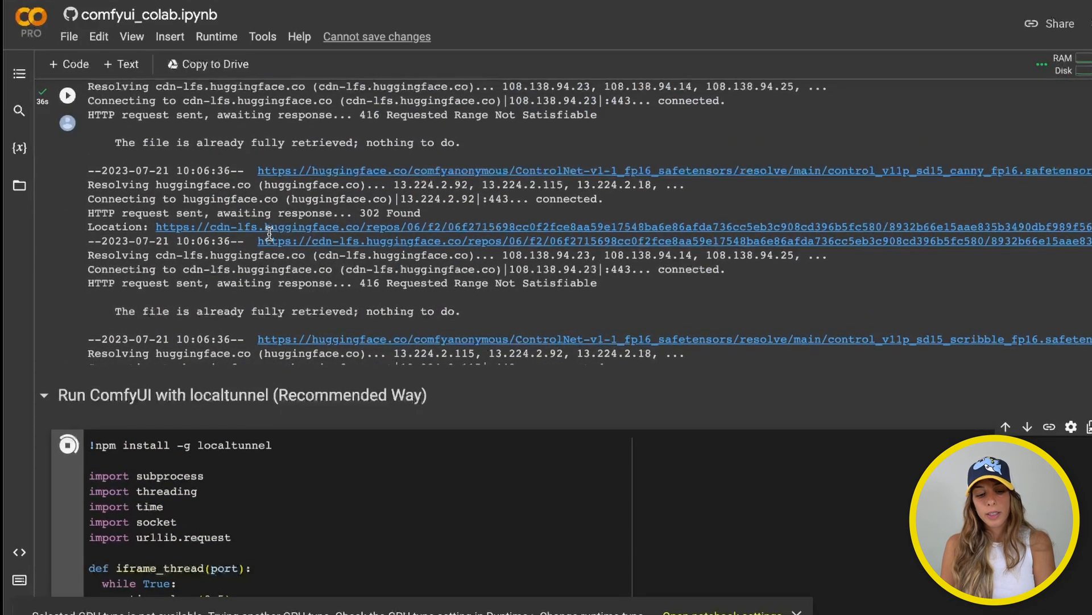
{"action": "scroll", "coordinate": [269, 234], "scroll_direction": "up", "scroll_amount": 15}
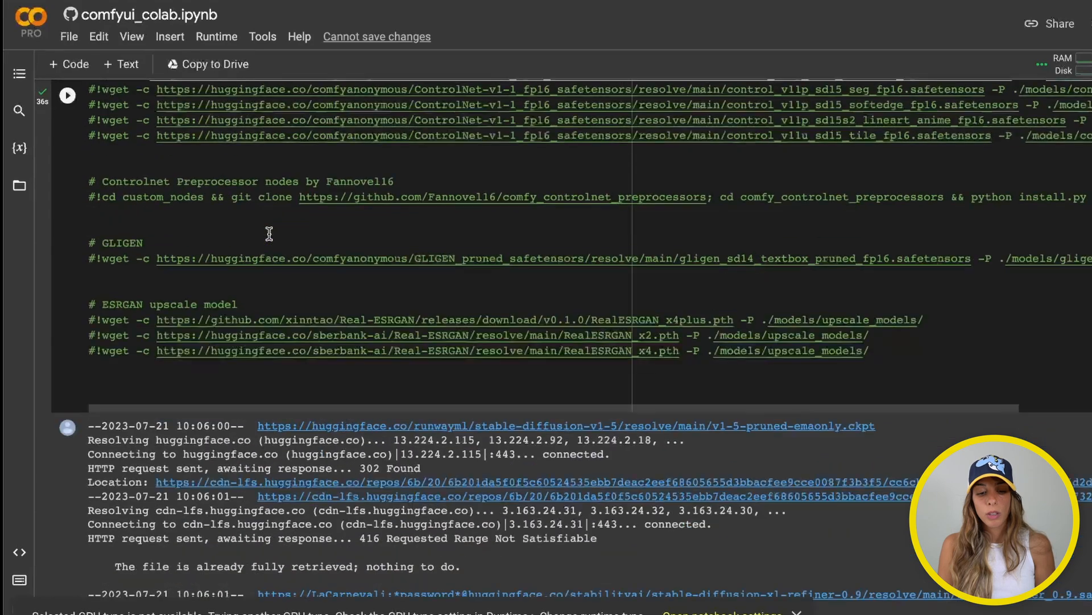
{"action": "scroll", "coordinate": [269, 234], "scroll_direction": "up", "scroll_amount": 1}
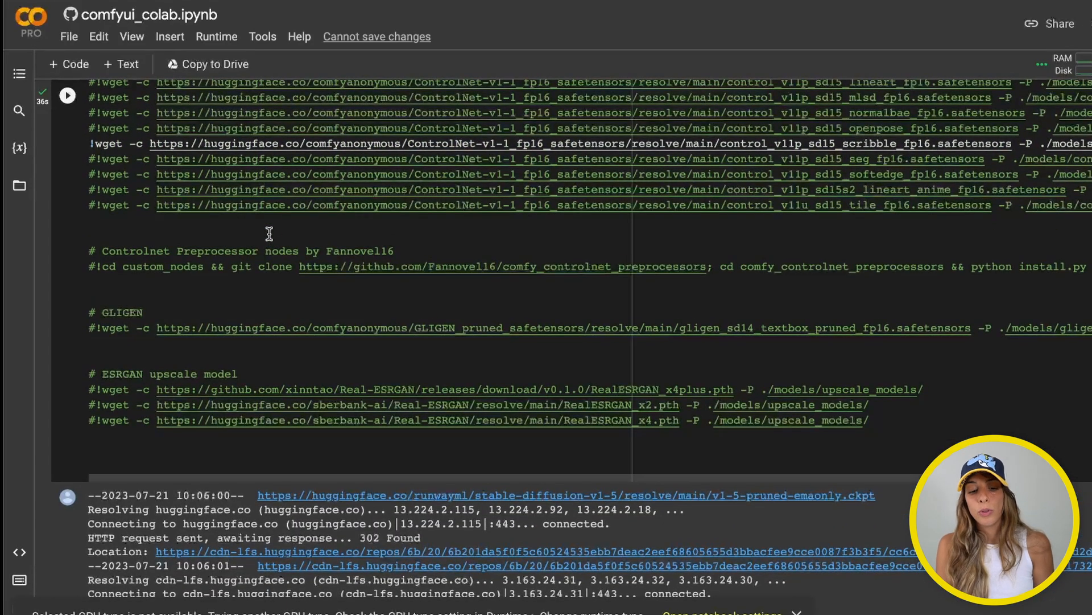
{"action": "scroll", "coordinate": [269, 234], "scroll_direction": "up", "scroll_amount": 10}
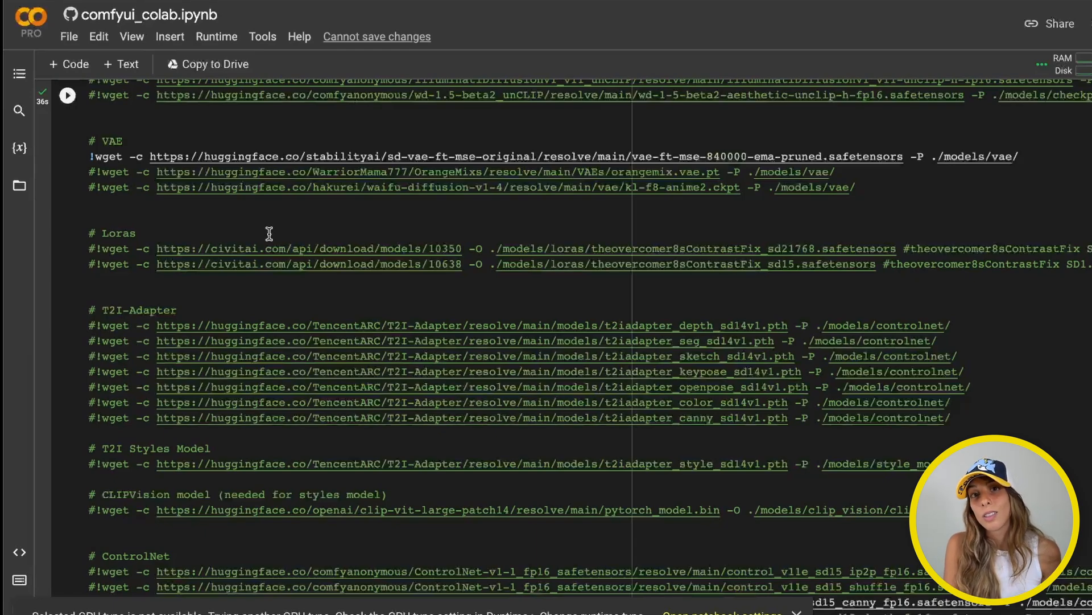
{"action": "scroll", "coordinate": [269, 233], "scroll_direction": "down", "scroll_amount": 20}
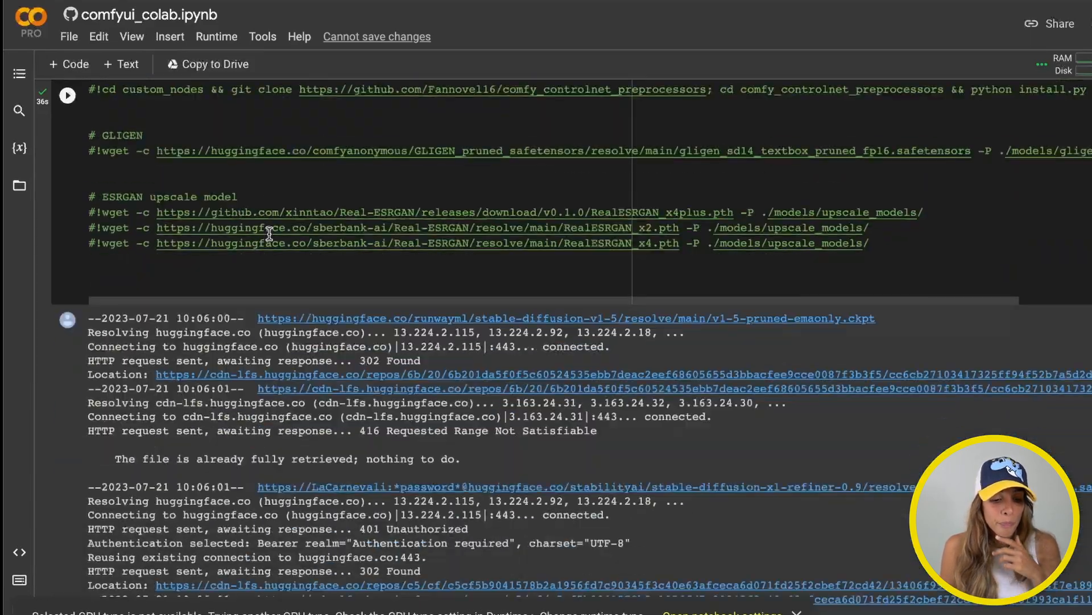
{"action": "scroll", "coordinate": [269, 233], "scroll_direction": "down", "scroll_amount": 8}
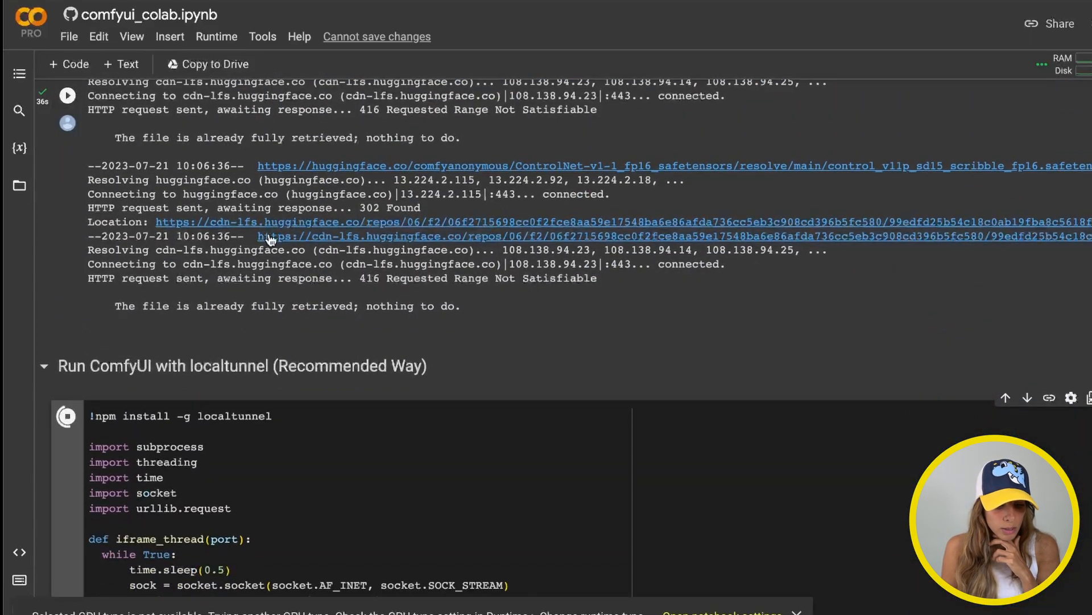
{"action": "scroll", "coordinate": [193, 442], "scroll_direction": "down", "scroll_amount": 3}
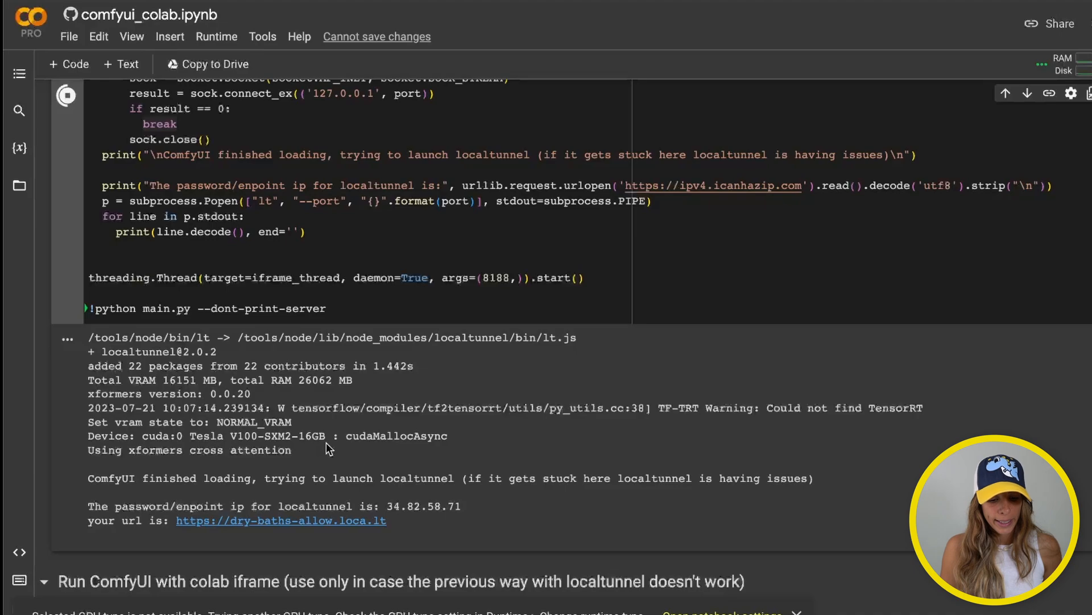
Open the loca.lt URL and submit the endpoint IP from Colab to reach ComfyUI
{"action": "left_click", "coordinate": [347, 525]}
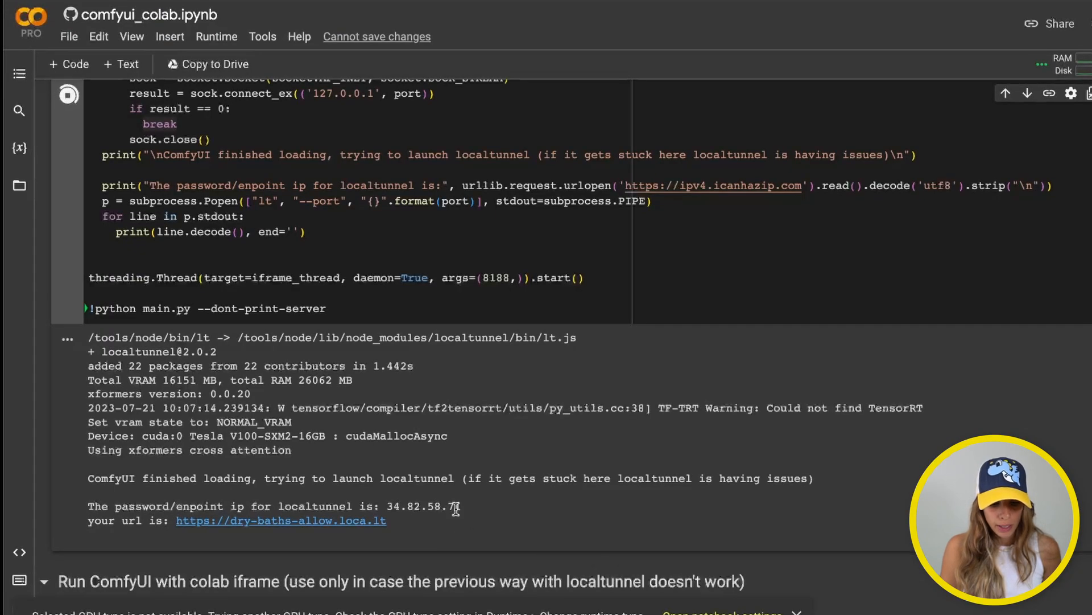
{"action": "left_click_drag", "start_coordinate": [387, 506], "coordinate": [473, 505]}
{"action": "key", "text": "ctrl+c"}
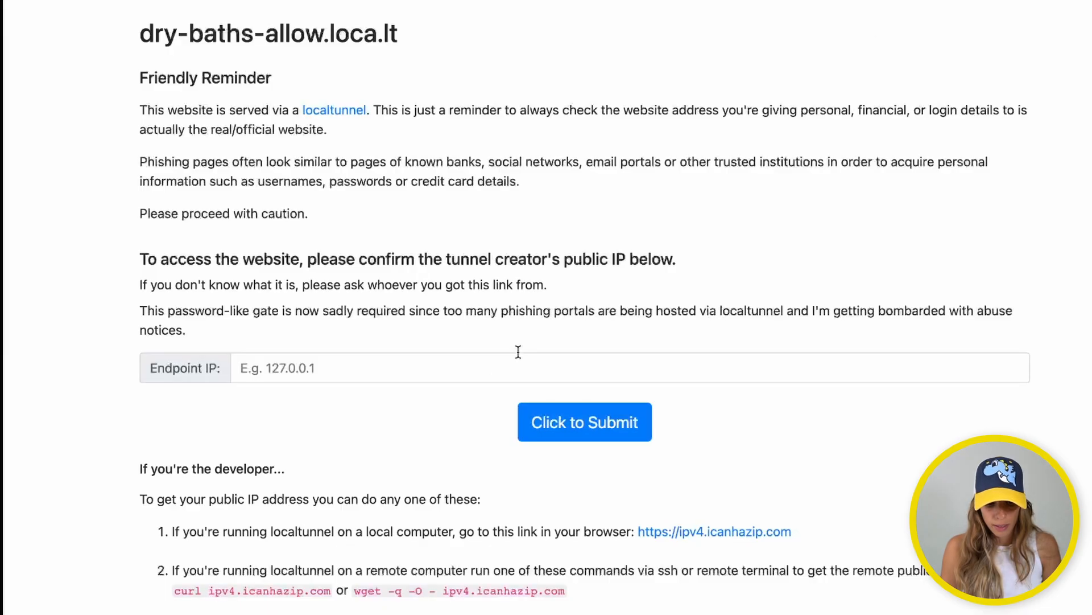
{"action": "left_click", "coordinate": [518, 355]}
{"action": "key", "text": "ctrl+v"}
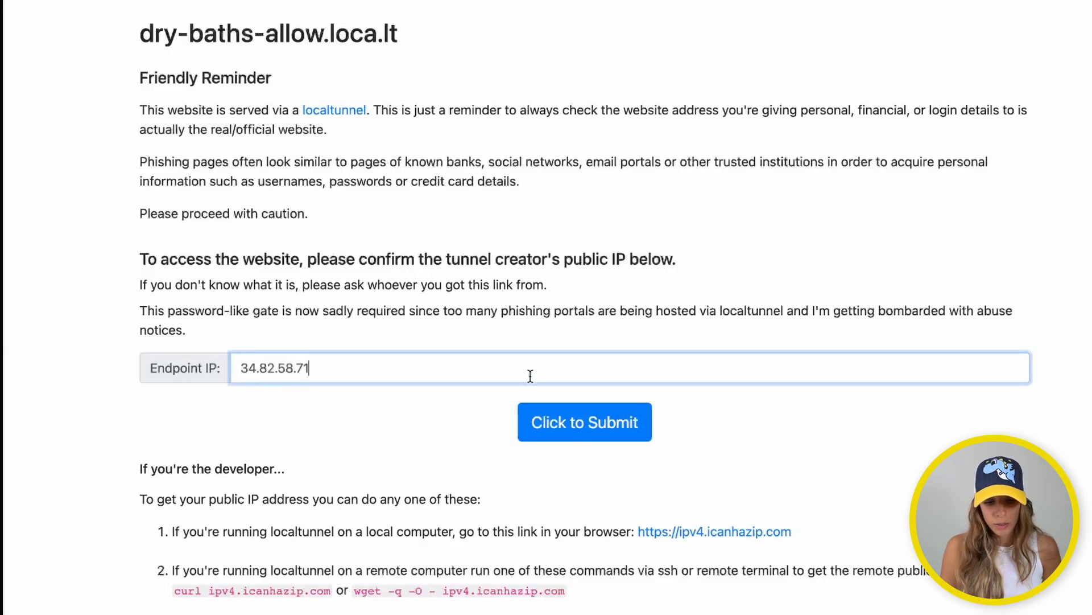
{"action": "left_click", "coordinate": [561, 427]}
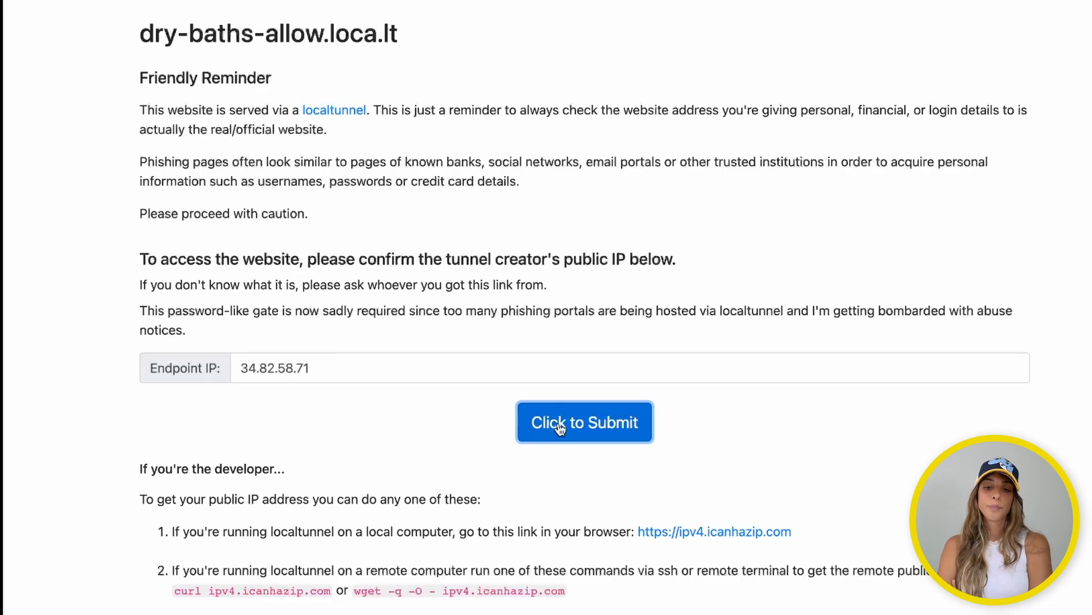
{"action": "scroll", "coordinate": [737, 489], "scroll_direction": "down", "scroll_amount": 10}
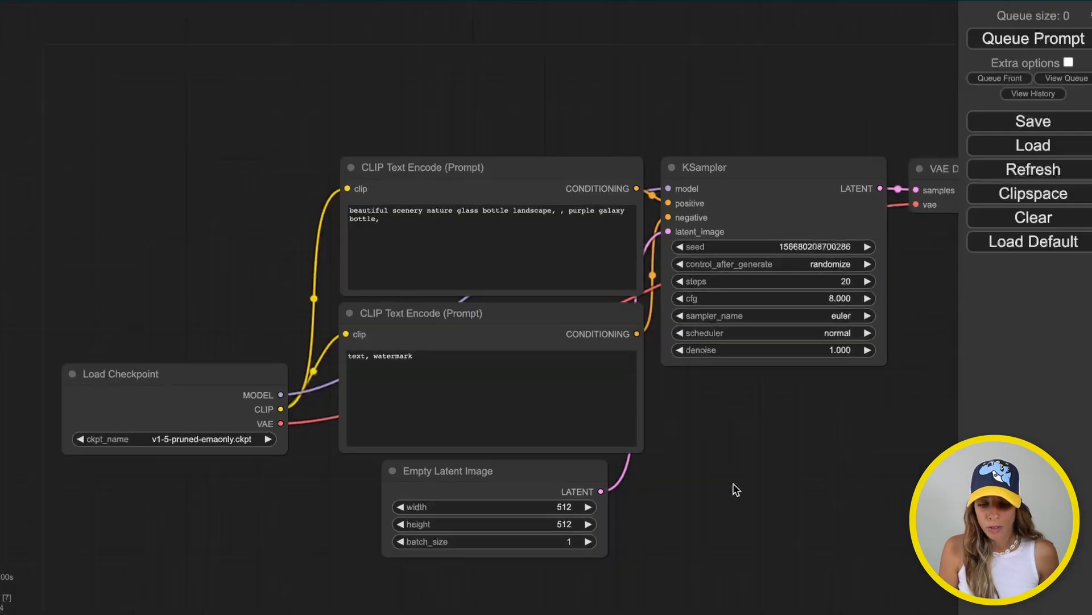
{"action": "scroll", "coordinate": [736, 489], "scroll_direction": "up", "scroll_amount": 10}
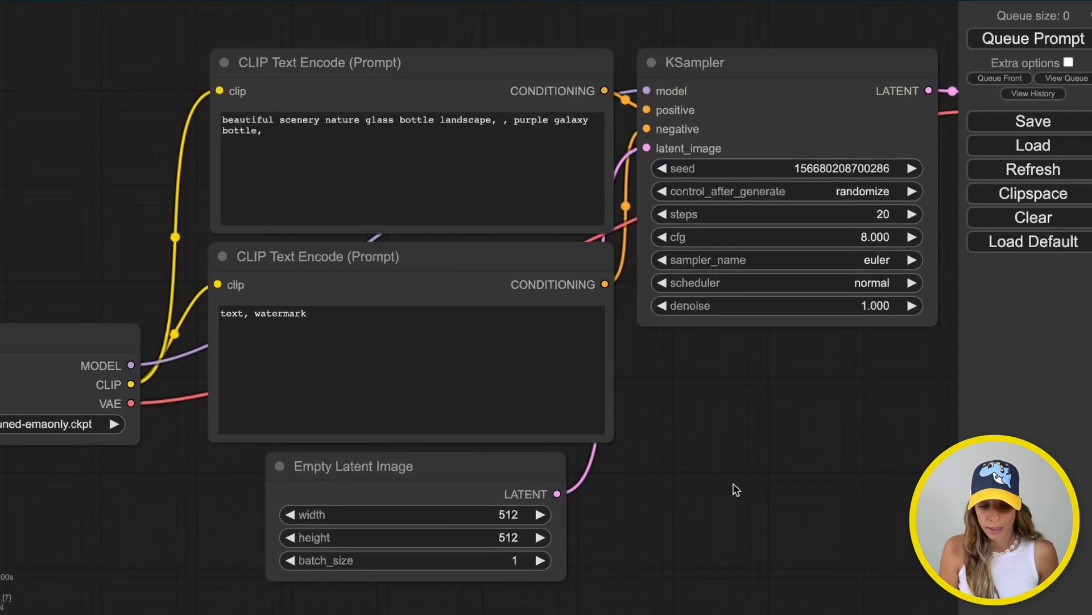
{"action": "left_click_drag", "start_coordinate": [737, 489], "coordinate": [896, 386]}
{"action": "left_click", "coordinate": [165, 320]}
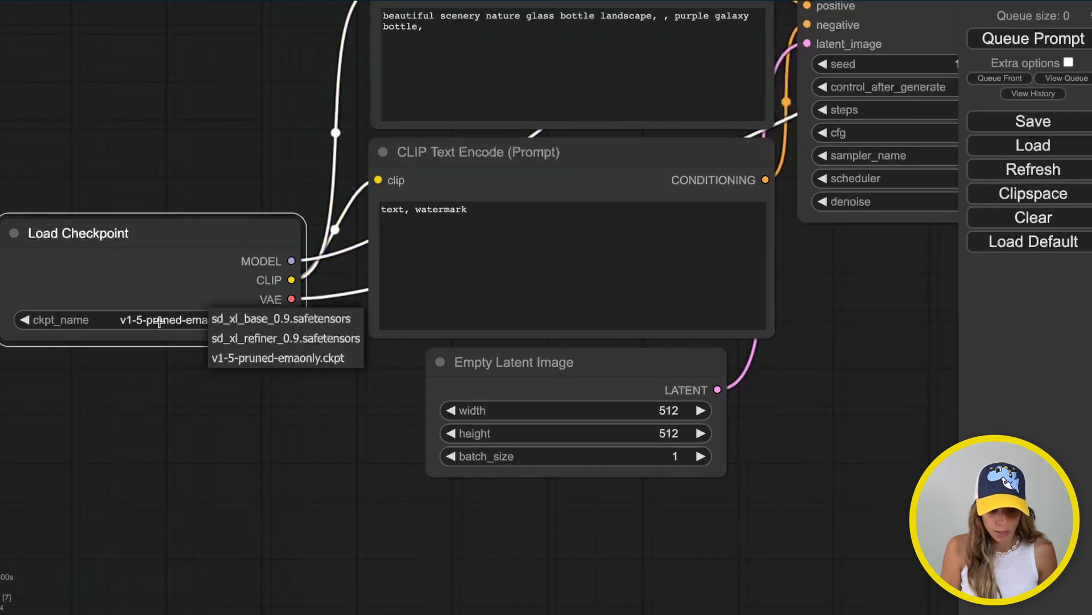
{"action": "left_click", "coordinate": [161, 432]}
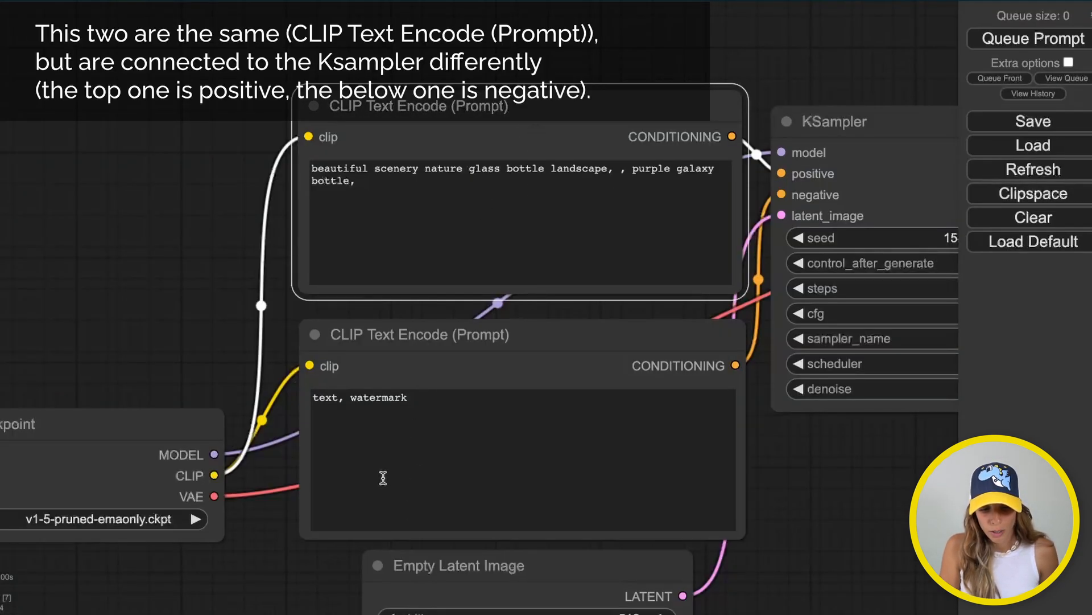
{"action": "left_click_drag", "start_coordinate": [855, 442], "coordinate": [787, 198]}
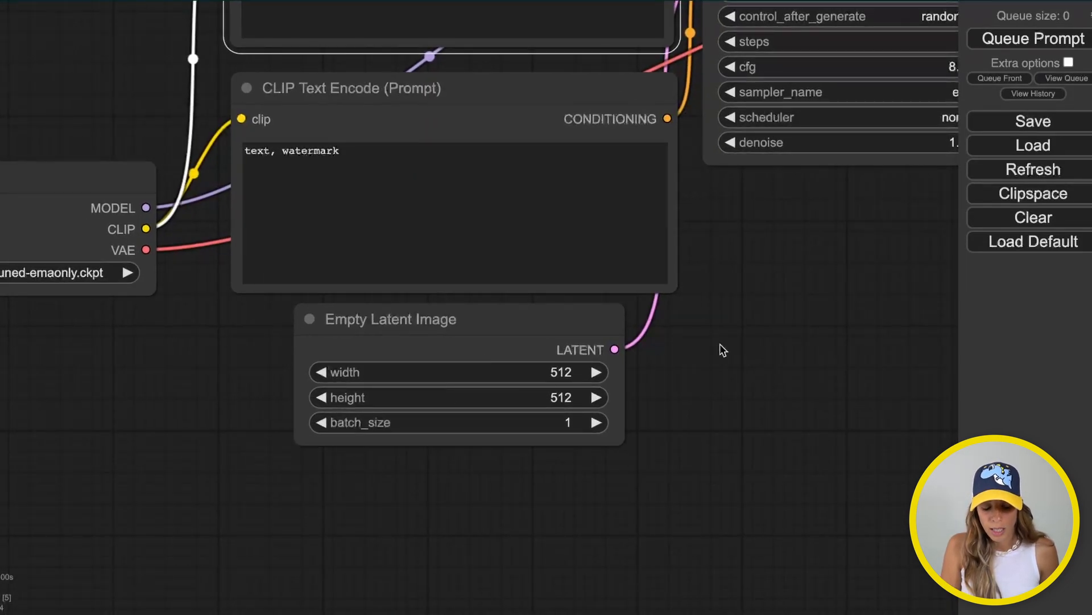
{"action": "left_click_drag", "start_coordinate": [723, 350], "coordinate": [319, 614]}
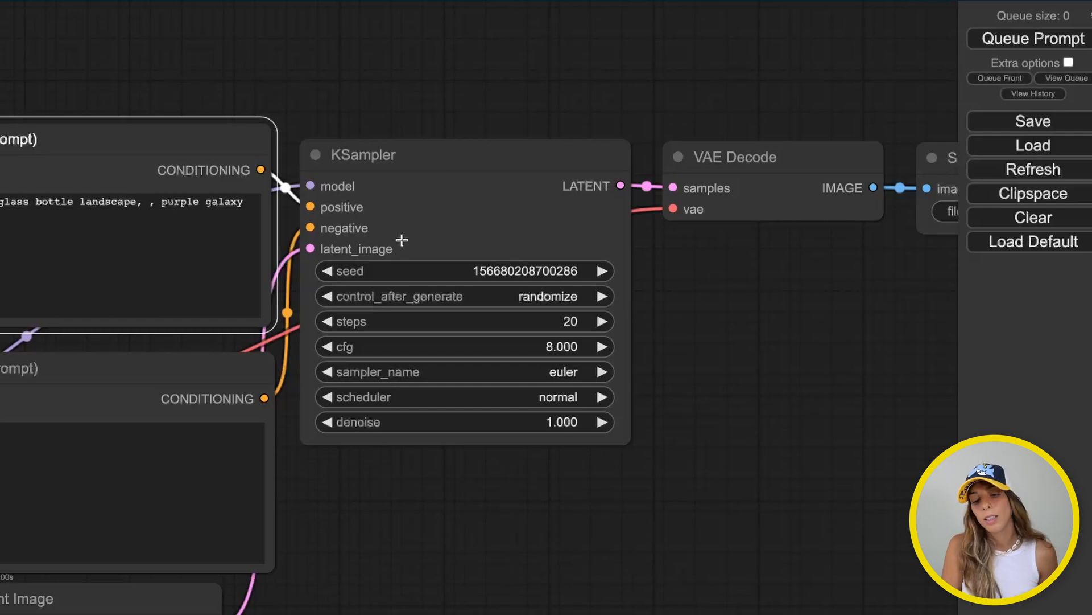
{"action": "left_click_drag", "start_coordinate": [722, 303], "coordinate": [419, 329]}
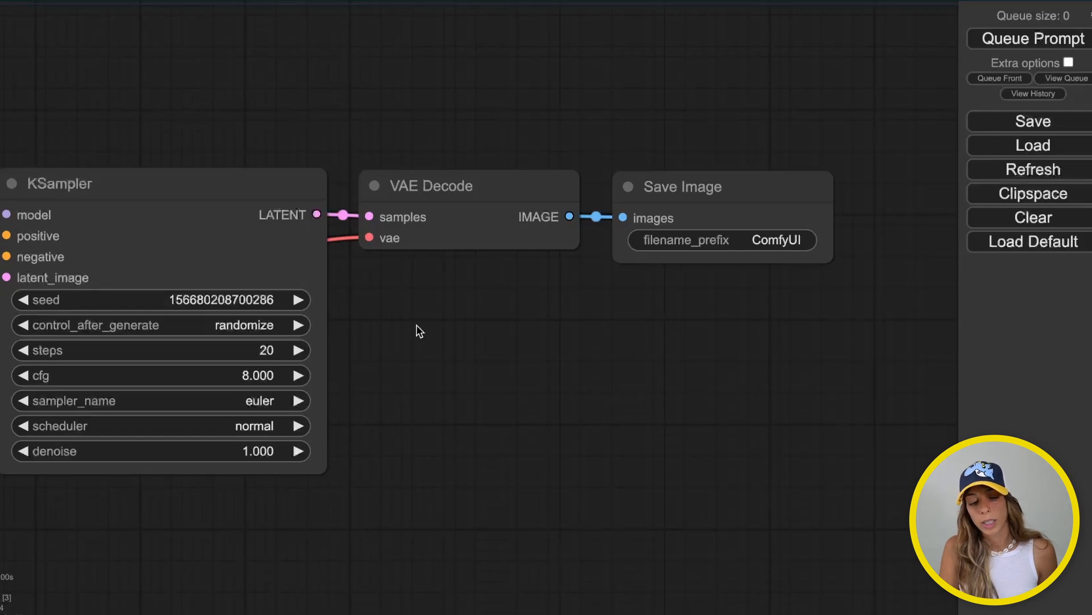
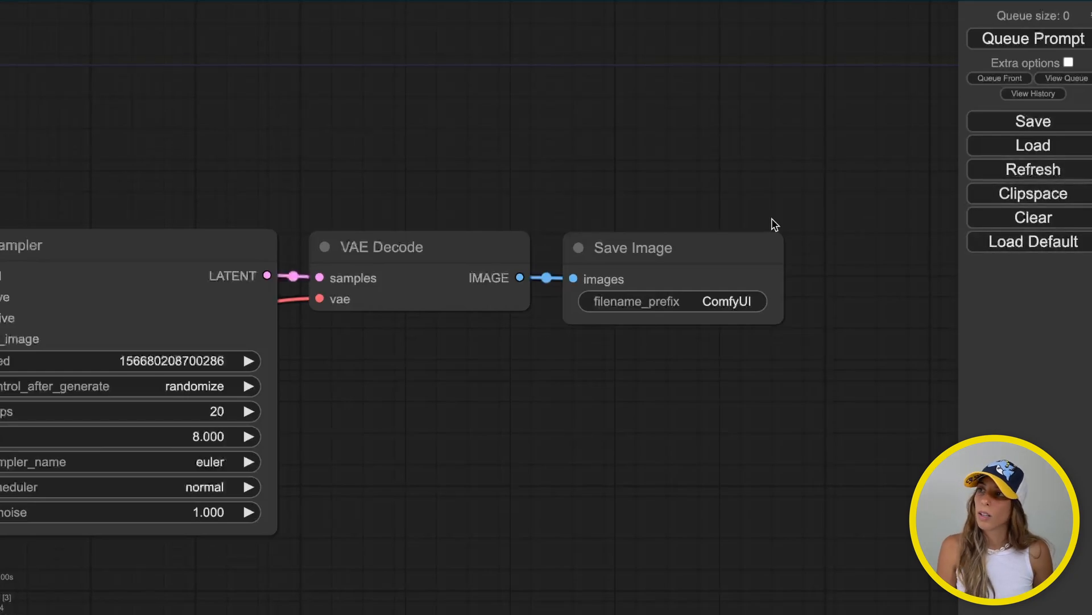
Load the second downloaded workflow JSON and frame its SDXL base-to-refiner sampler chain
{"action": "left_click_drag", "start_coordinate": [625, 179], "coordinate": [988, 102]}
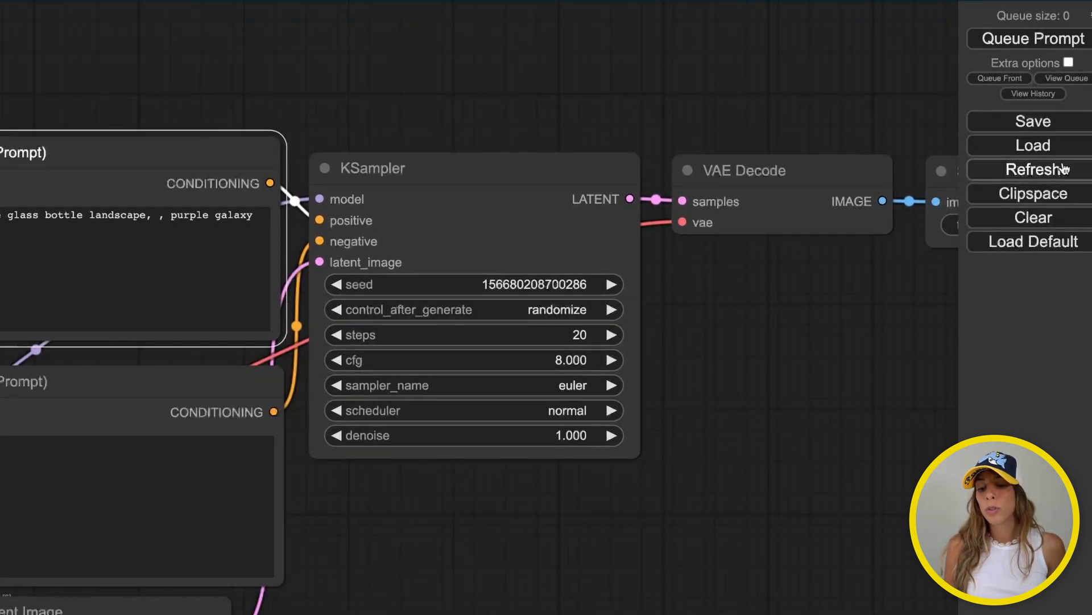
{"action": "left_click", "coordinate": [1050, 149]}
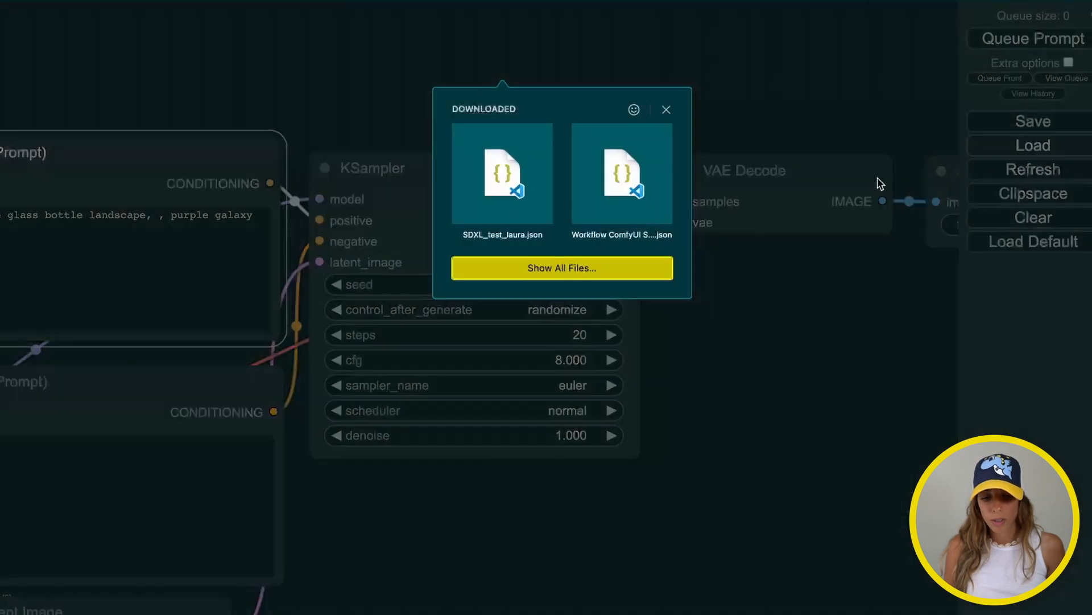
{"action": "left_click", "coordinate": [578, 244]}
{"action": "left_click_drag", "start_coordinate": [736, 275], "coordinate": [888, 471]}
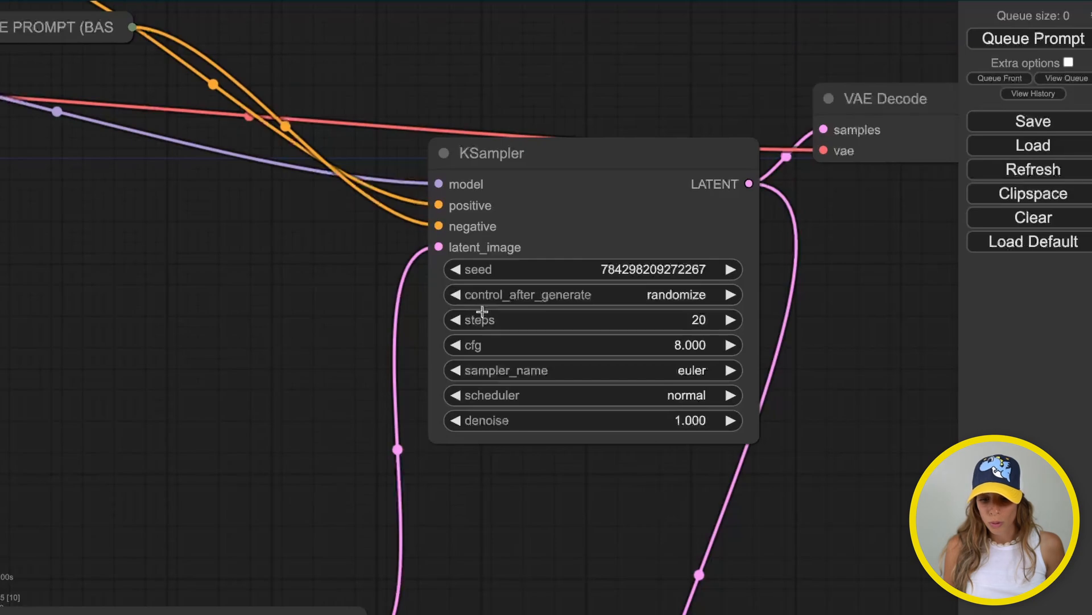
{"action": "scroll", "coordinate": [157, 341], "scroll_direction": "down", "scroll_amount": 5}
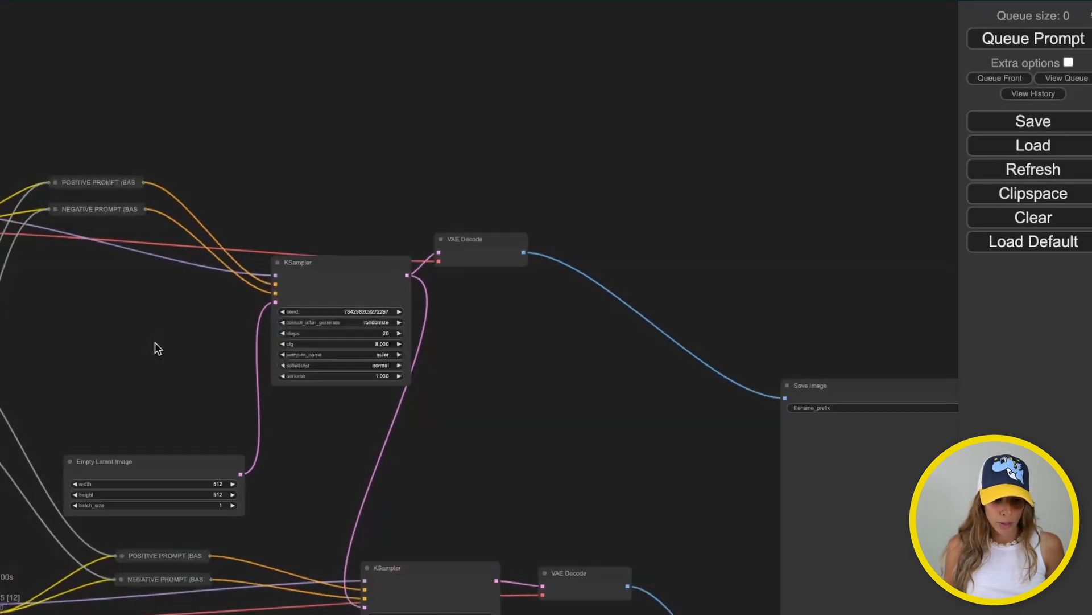
{"action": "scroll", "coordinate": [159, 278], "scroll_direction": "up", "scroll_amount": 2}
{"action": "left_click_drag", "start_coordinate": [161, 278], "coordinate": [619, 246]}
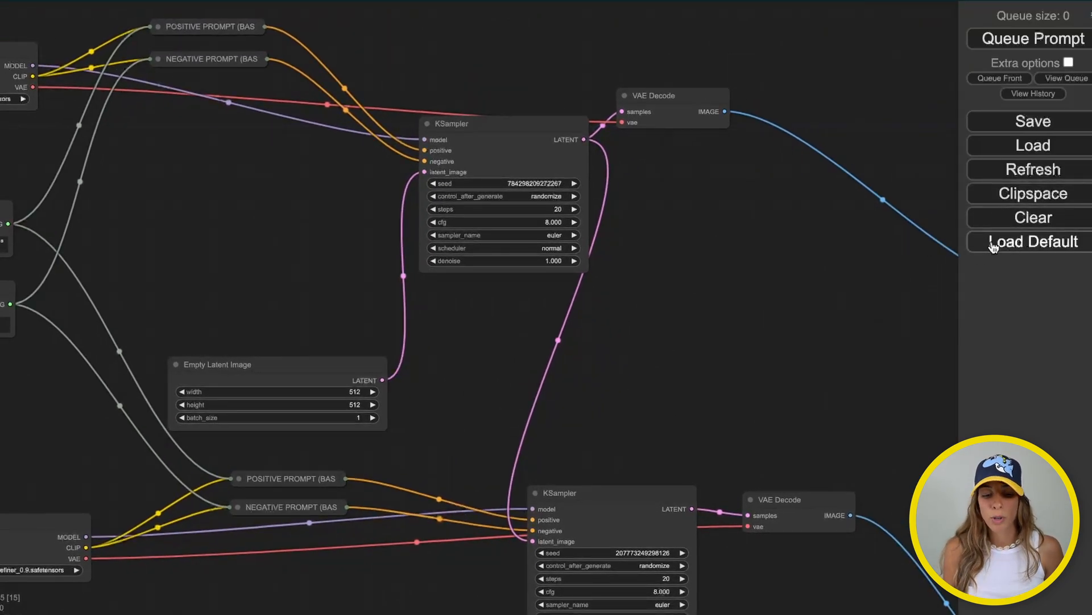
Reset to the default workflow and set the Color palette setting to Solarized
{"action": "left_click", "coordinate": [993, 246]}
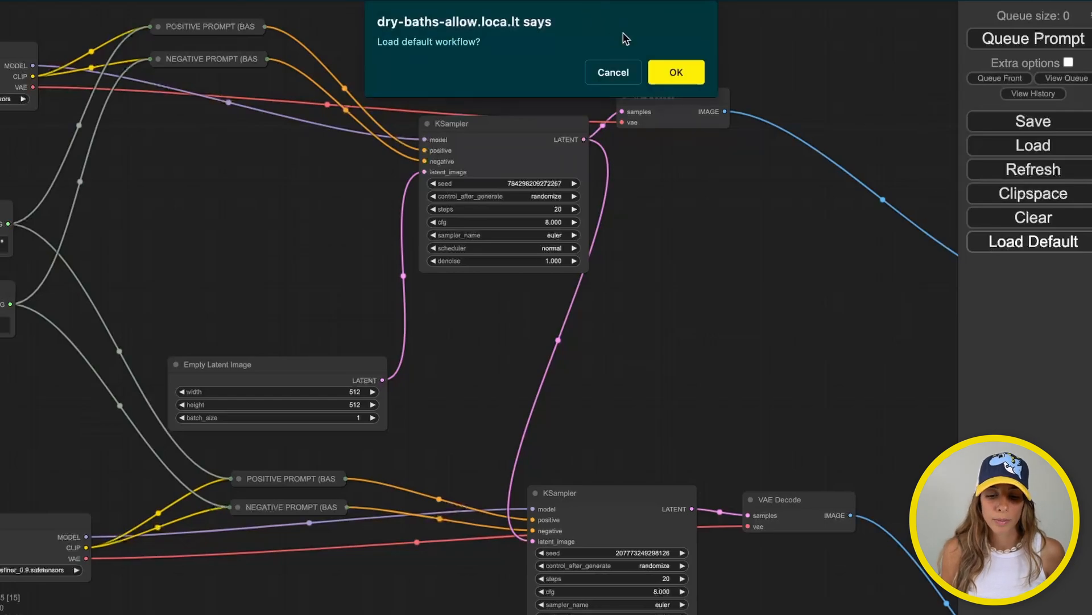
{"action": "left_click", "coordinate": [672, 73]}
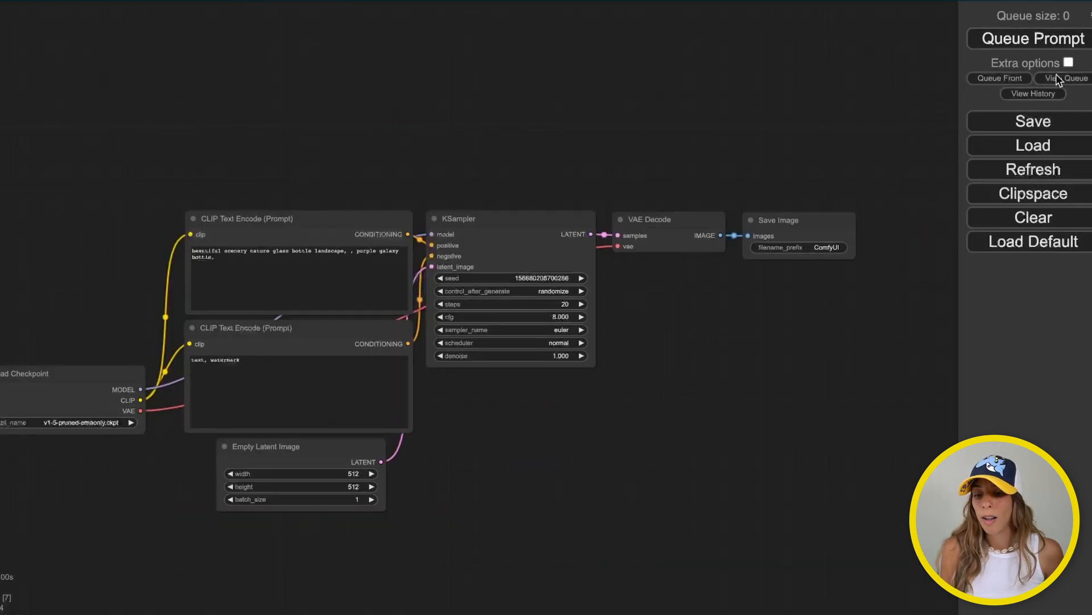
{"action": "left_click", "coordinate": [1089, 16]}
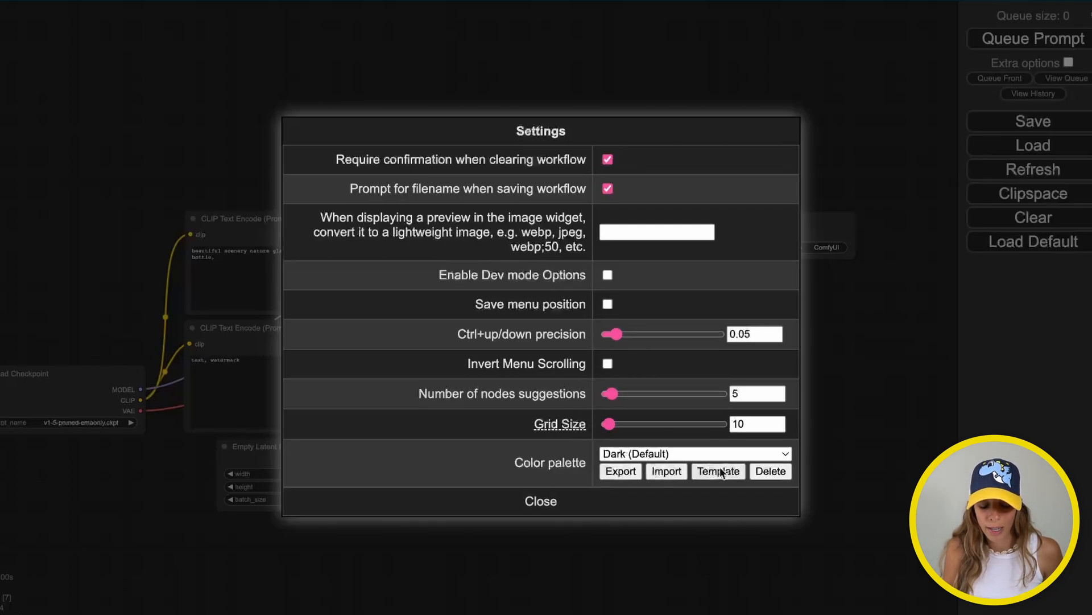
{"action": "left_click", "coordinate": [697, 453]}
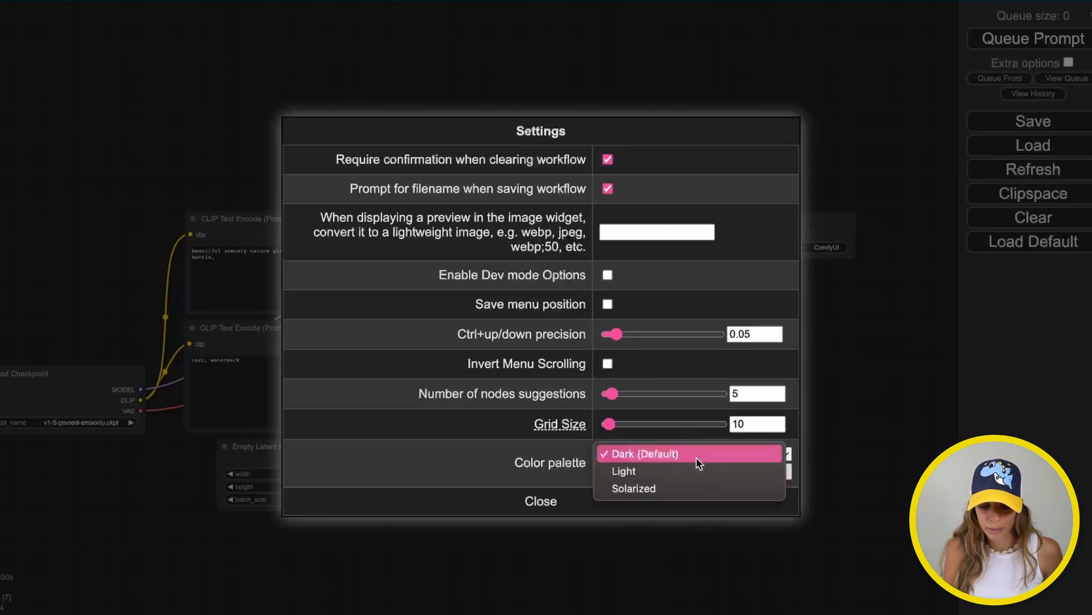
{"action": "left_click", "coordinate": [675, 489]}
{"action": "left_click", "coordinate": [551, 510]}
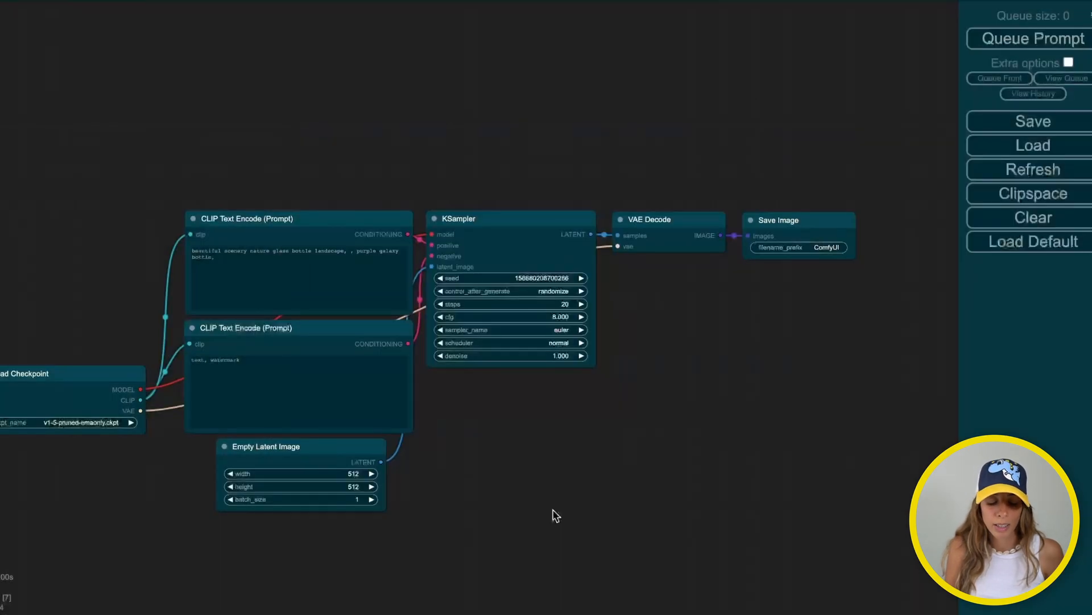
Bring the checkpoint and prompt nodes into view and open the canvas node search
{"action": "scroll", "coordinate": [544, 494], "scroll_direction": "up", "scroll_amount": 6}
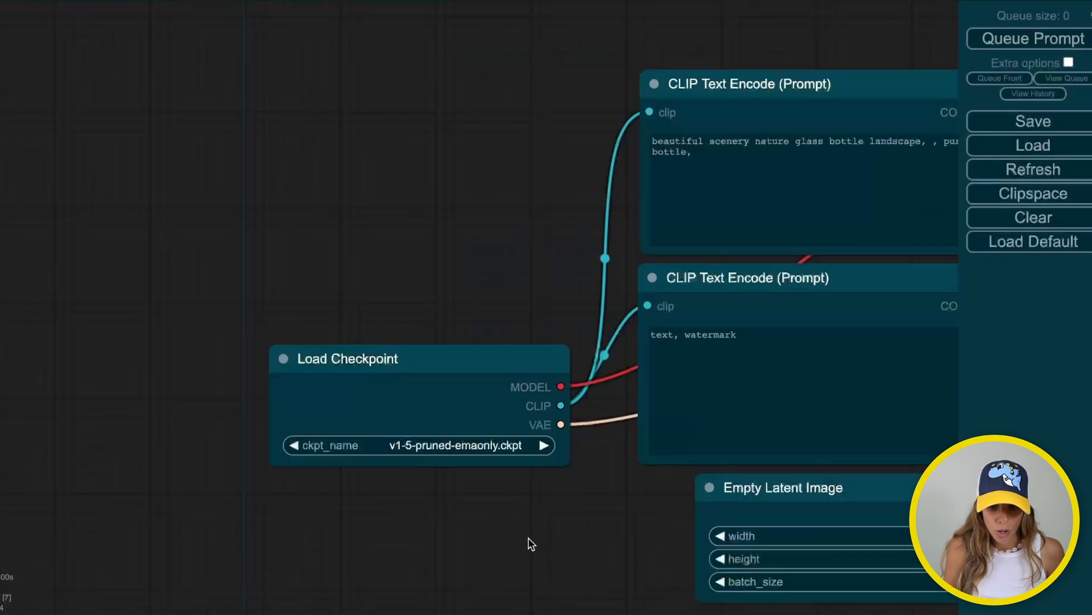
{"action": "left_click_drag", "start_coordinate": [417, 533], "coordinate": [322, 480]}
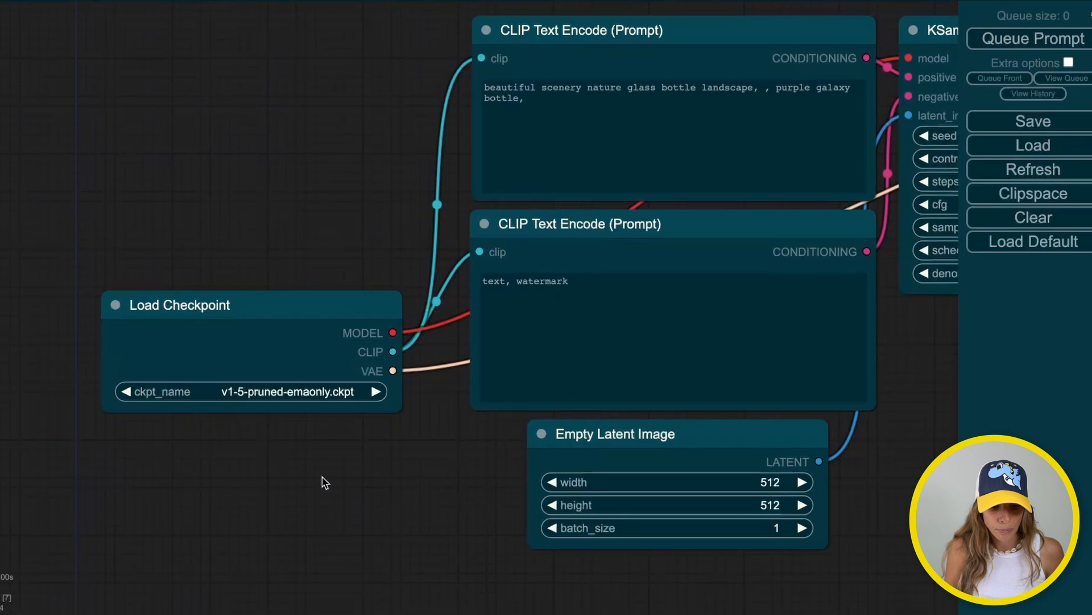
{"action": "double_click", "coordinate": [278, 203]}
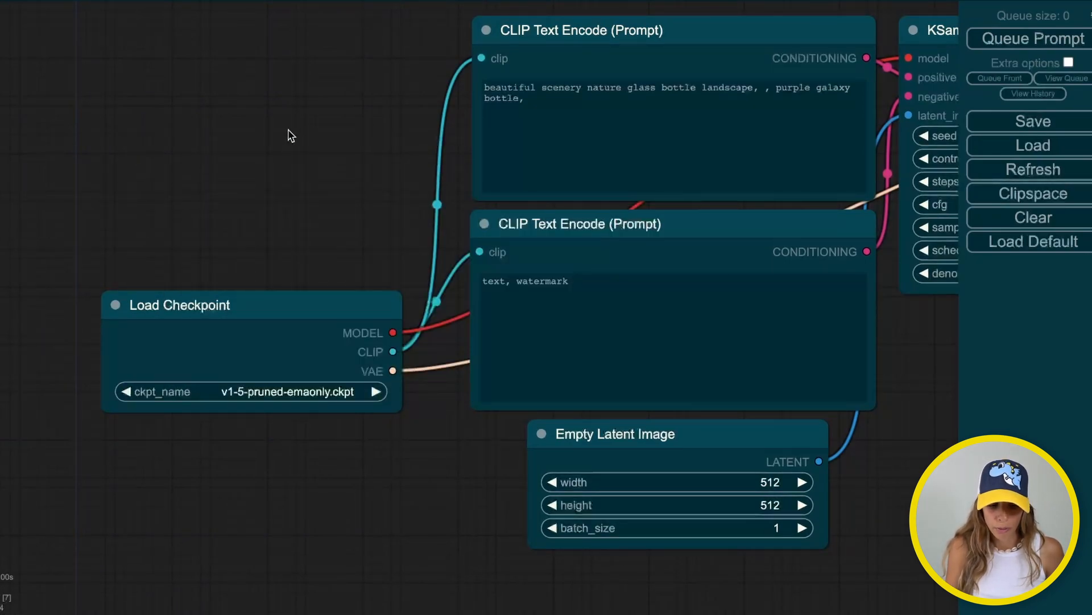
{"action": "right_click", "coordinate": [317, 141]}
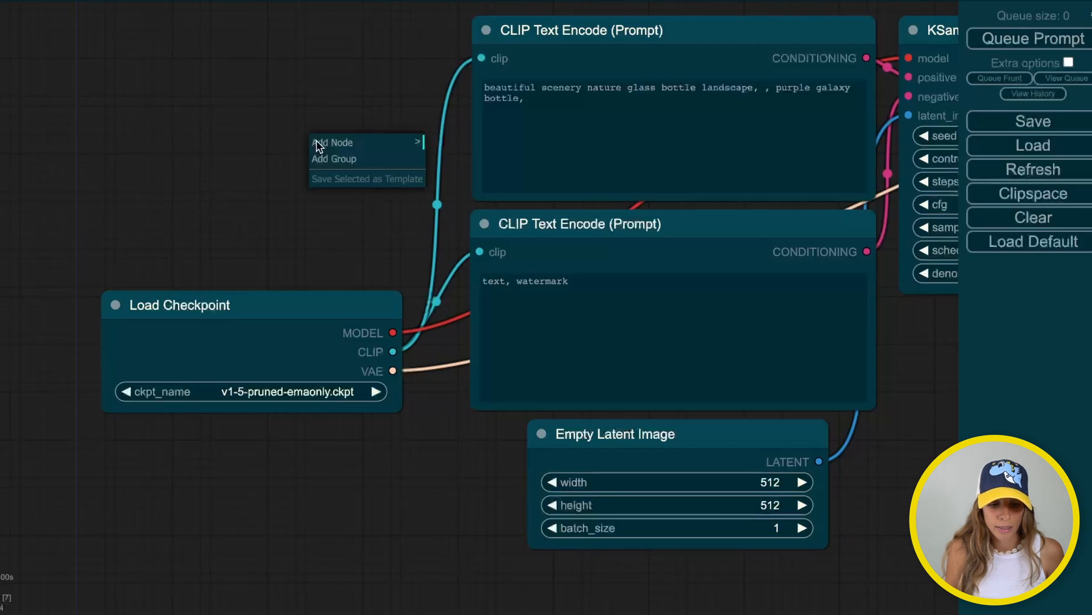
{"action": "left_click", "coordinate": [324, 144]}
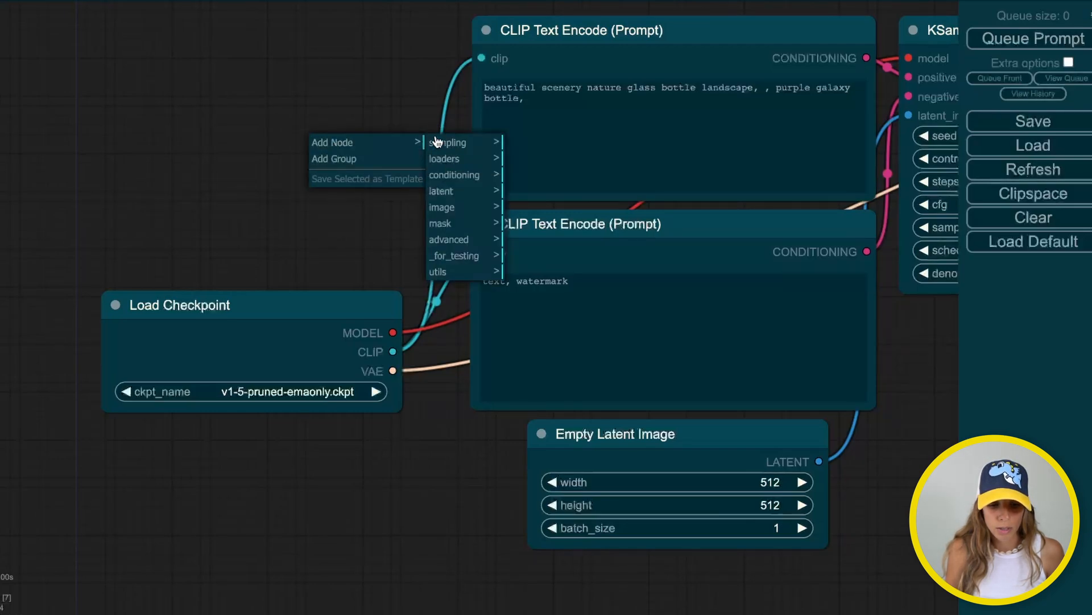
{"action": "left_click", "coordinate": [455, 176]}
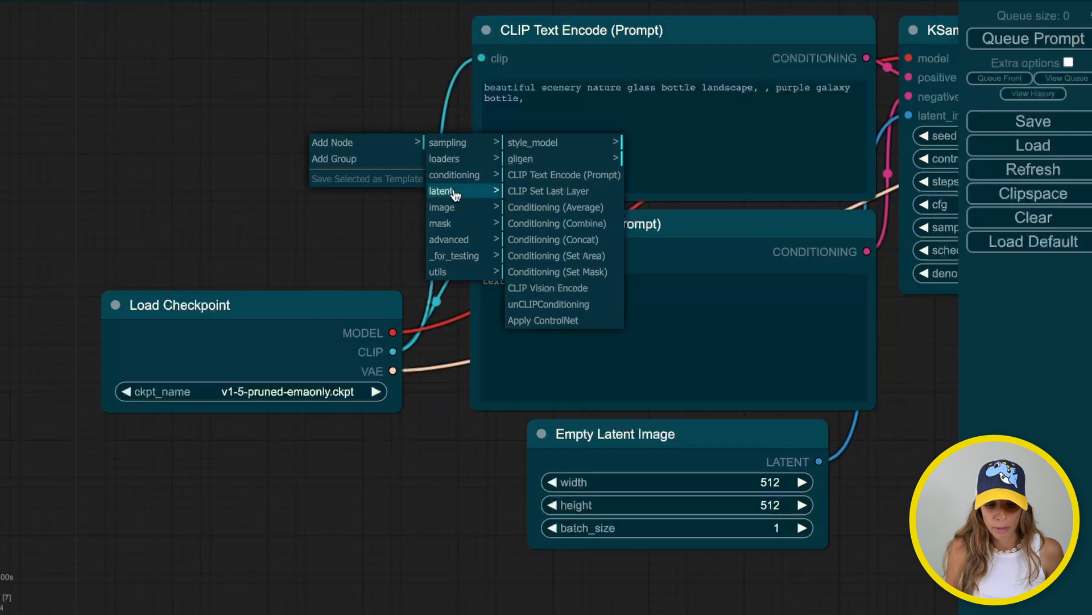
{"action": "left_click", "coordinate": [450, 191]}
{"action": "left_click", "coordinate": [450, 207]}
{"action": "left_click", "coordinate": [453, 224]}
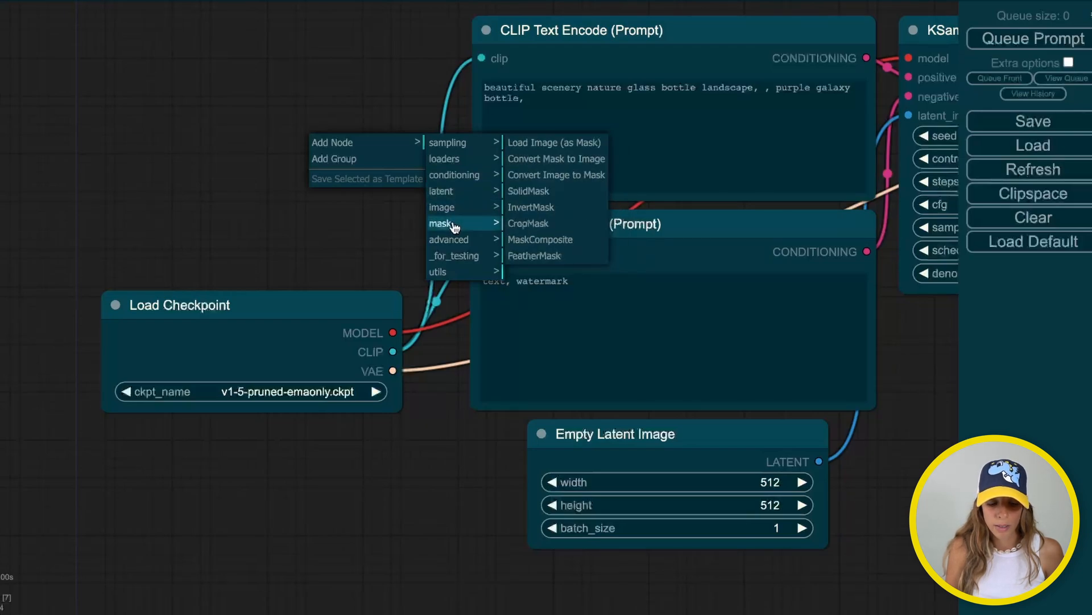
{"action": "double_click", "coordinate": [281, 114]}
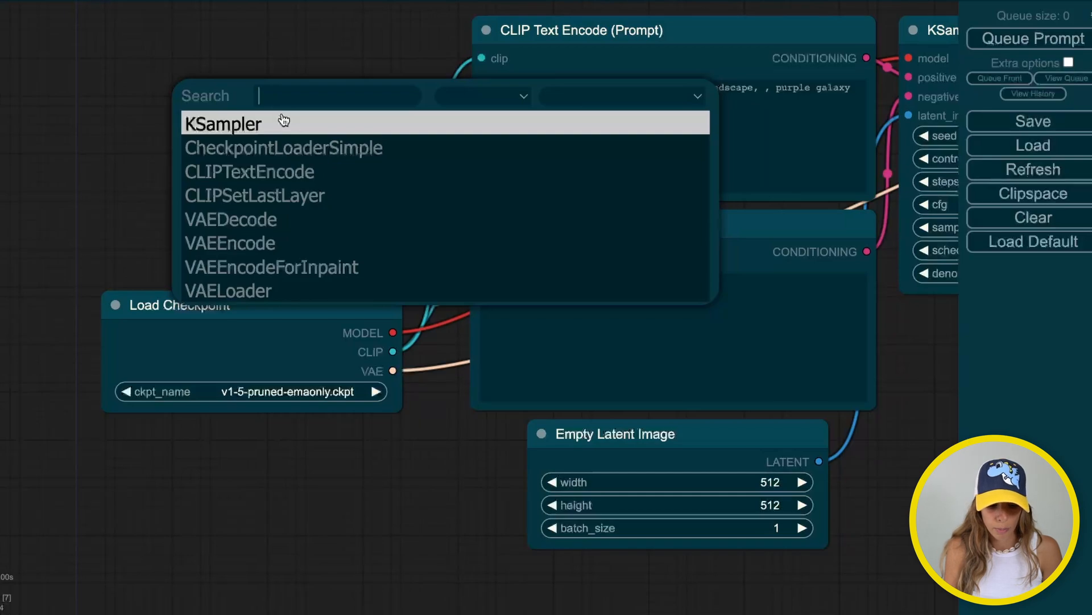
{"action": "type", "text": "cont"}
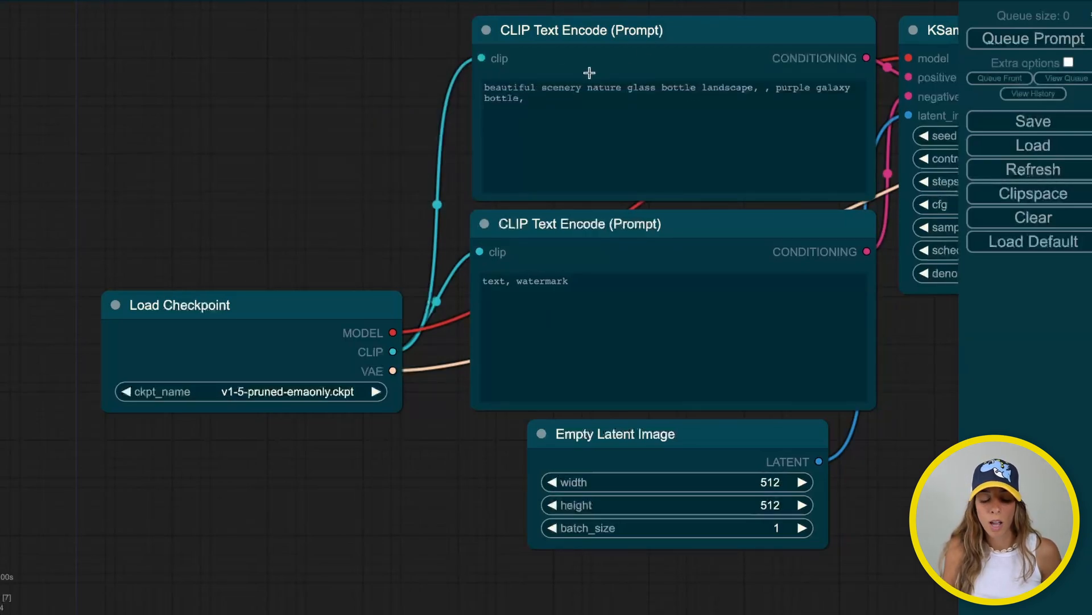
{"action": "left_click_drag", "start_coordinate": [393, 333], "coordinate": [908, 58]}
{"action": "left_click", "coordinate": [438, 205]}
{"action": "left_click", "coordinate": [447, 223]}
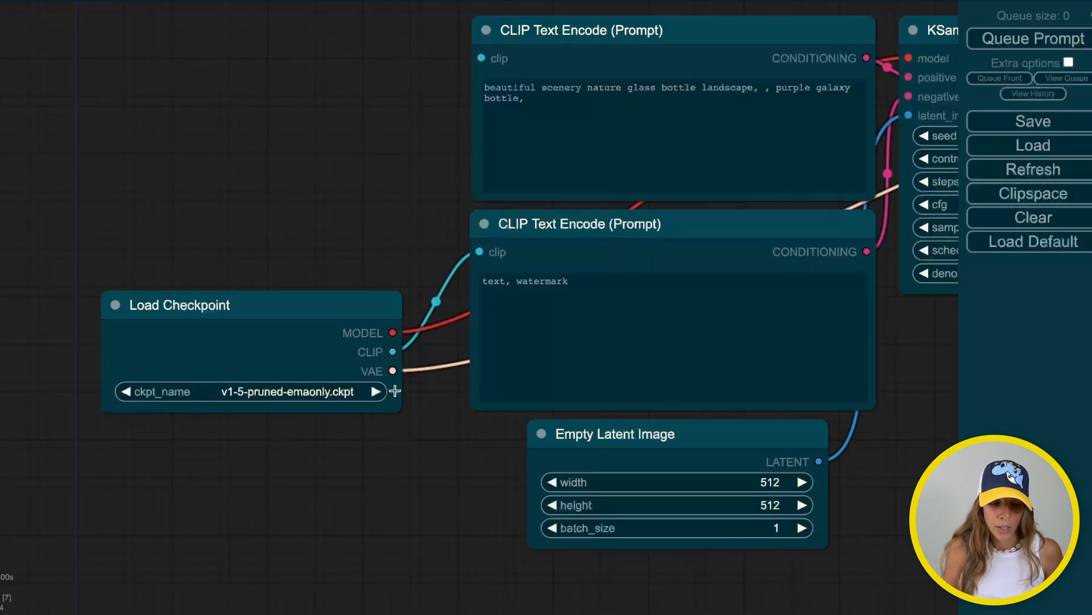
{"action": "left_click_drag", "start_coordinate": [393, 357], "coordinate": [483, 58]}
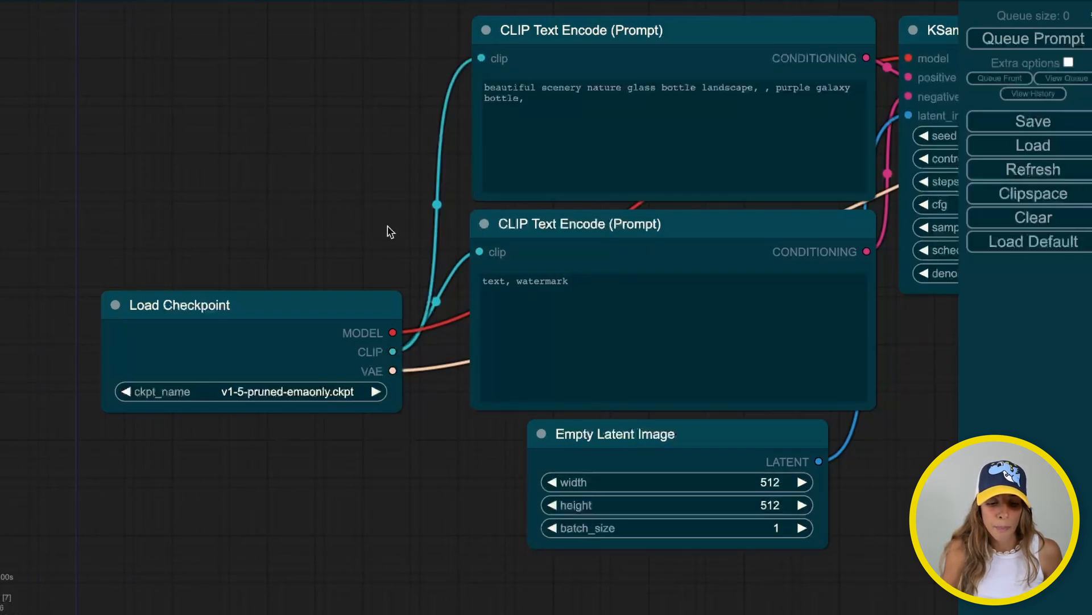
{"action": "mouse_move", "coordinate": [393, 353]}
{"action": "left_mouse_down"}
{"action": "mouse_move", "coordinate": [634, 312]}
{"action": "mouse_move", "coordinate": [690, 249]}
{"action": "mouse_move", "coordinate": [918, 73]}
{"action": "mouse_move", "coordinate": [503, 193]}
{"action": "mouse_move", "coordinate": [497, 57]}
{"action": "mouse_move", "coordinate": [492, 324]}
{"action": "mouse_move", "coordinate": [487, 251]}
{"action": "mouse_move", "coordinate": [789, 172]}
{"action": "mouse_move", "coordinate": [924, 71]}
{"action": "mouse_move", "coordinate": [914, 85]}
{"action": "mouse_move", "coordinate": [549, 51]}
{"action": "mouse_move", "coordinate": [370, 336]}
{"action": "mouse_move", "coordinate": [386, 348]}
{"action": "mouse_move", "coordinate": [401, 346]}
{"action": "mouse_move", "coordinate": [396, 333]}
{"action": "left_mouse_up"}
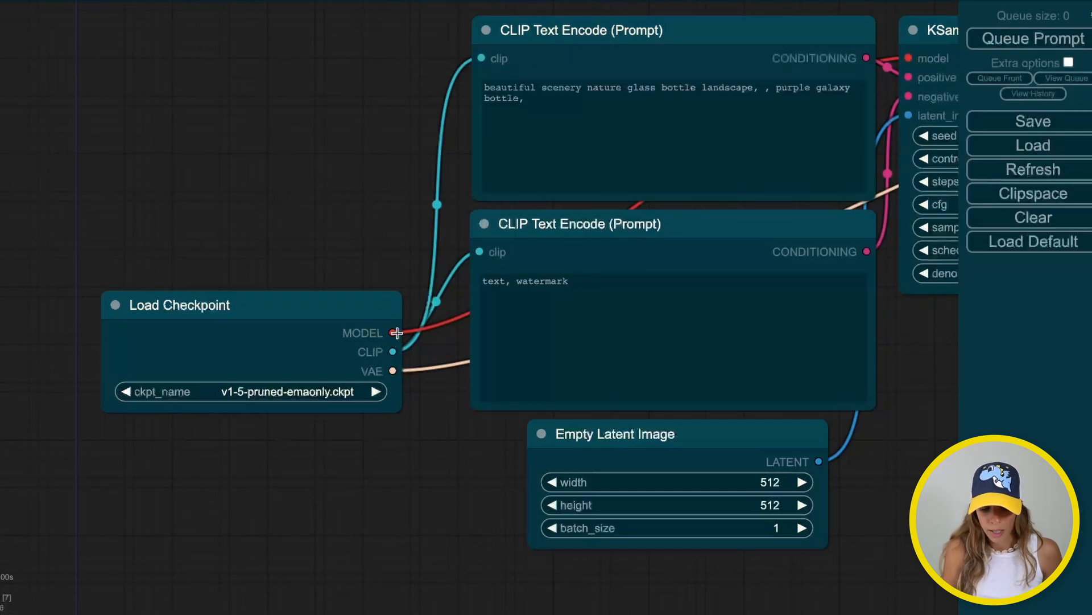
{"action": "left_click_drag", "start_coordinate": [349, 196], "coordinate": [401, 169]}
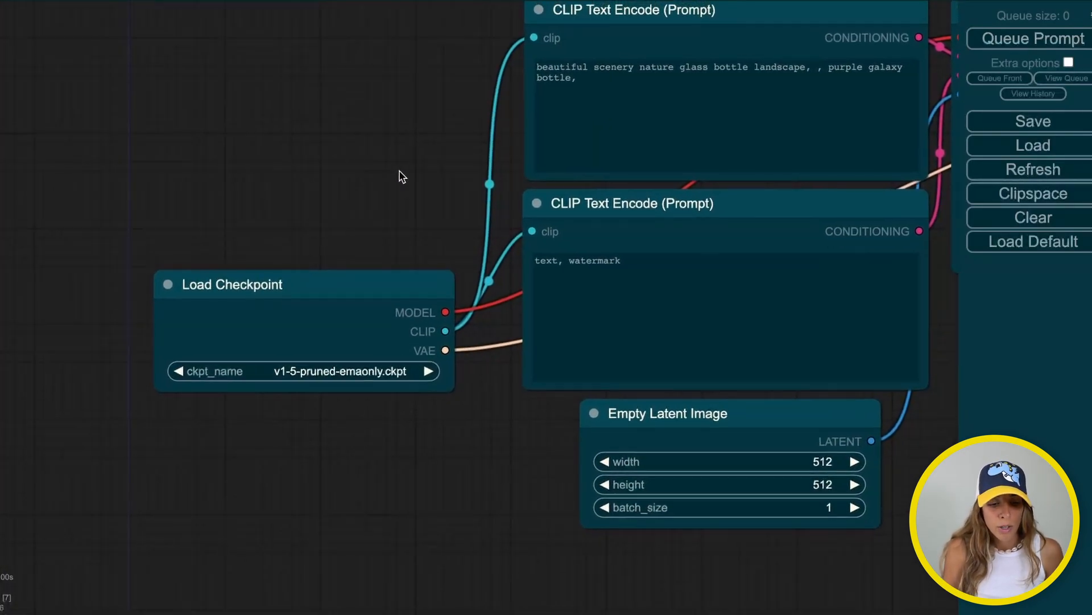
Set the Load Checkpoint node's model to sd_xl_base_0.9.safetensors
{"action": "left_click_drag", "start_coordinate": [261, 285], "coordinate": [127, 85]}
{"action": "left_click", "coordinate": [185, 178]}
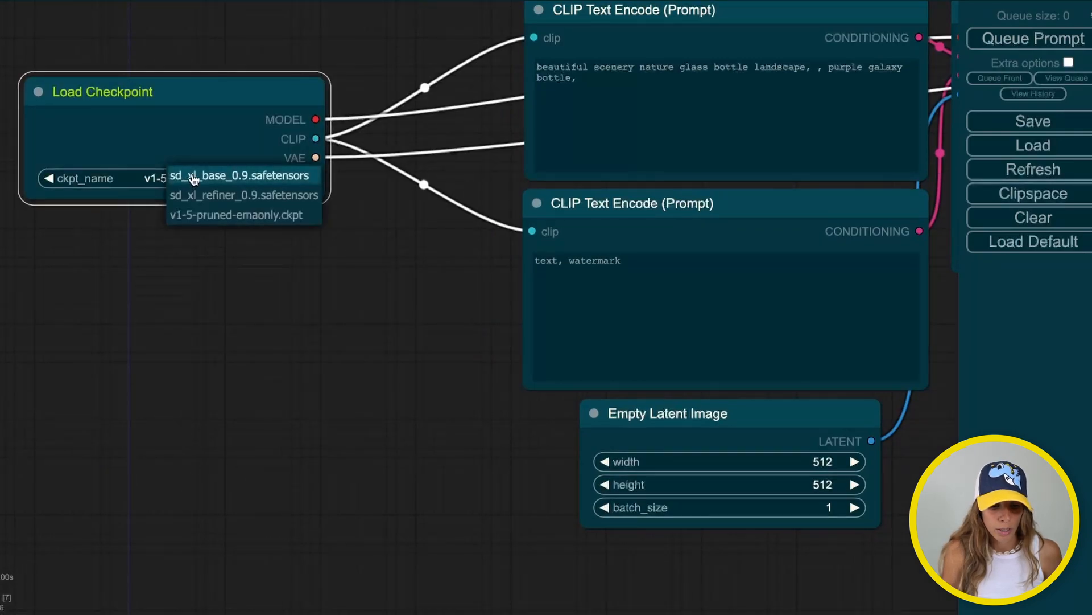
{"action": "left_click", "coordinate": [194, 177]}
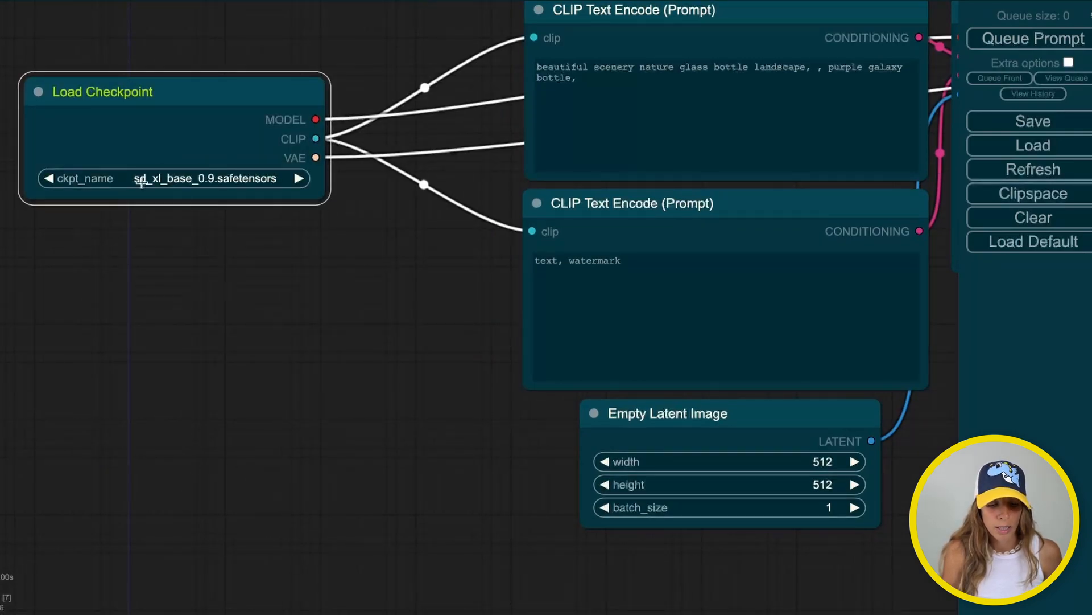
{"action": "left_click_drag", "start_coordinate": [177, 85], "coordinate": [251, 84]}
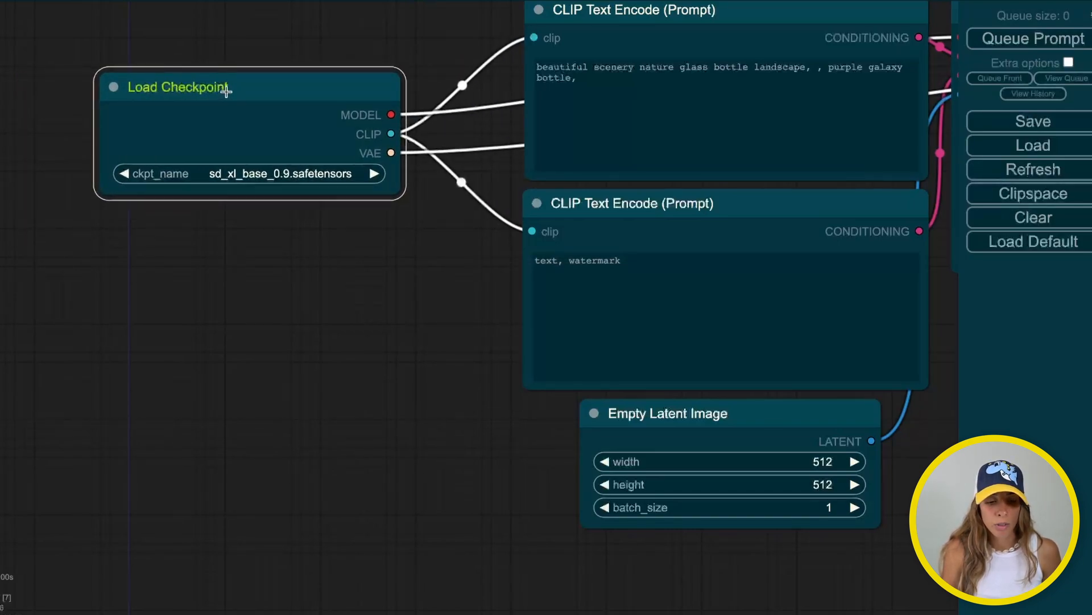
Retitle the checkpoint loader 'SD XL BASE' in its Properties Panel
{"action": "right_click", "coordinate": [226, 91]}
{"action": "left_click", "coordinate": [237, 144]}
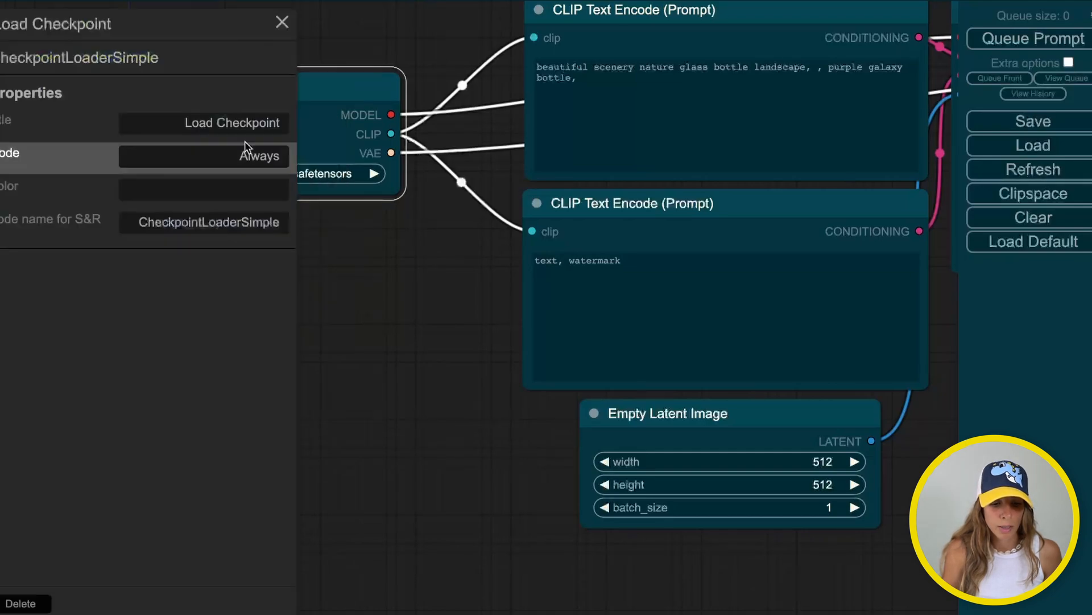
{"action": "left_click", "coordinate": [193, 124]}
{"action": "triple_click", "coordinate": [193, 124]}
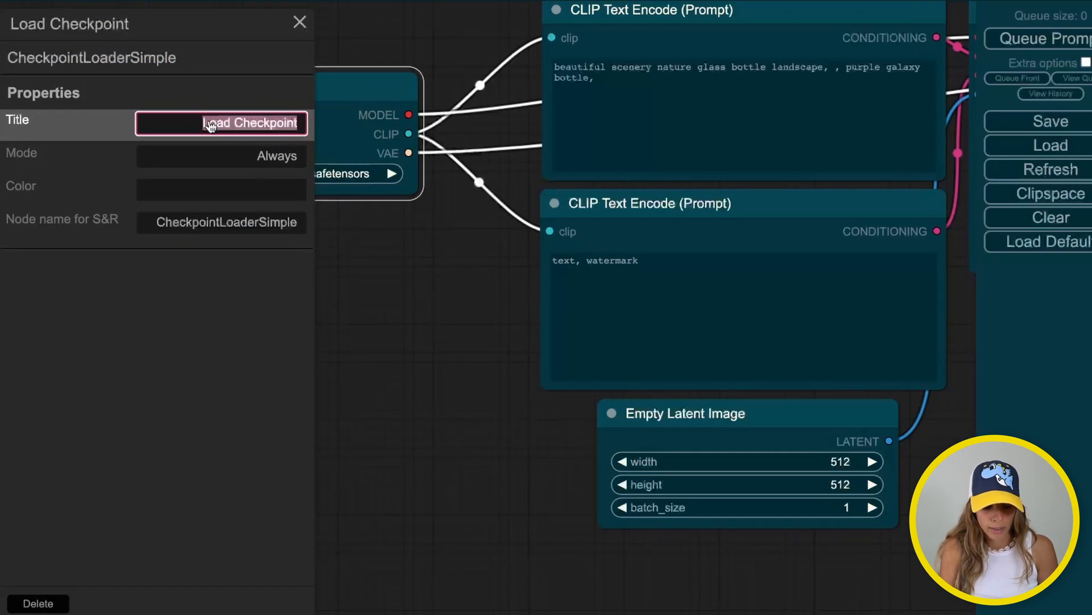
{"action": "type", "text": "SD XL BASE"}
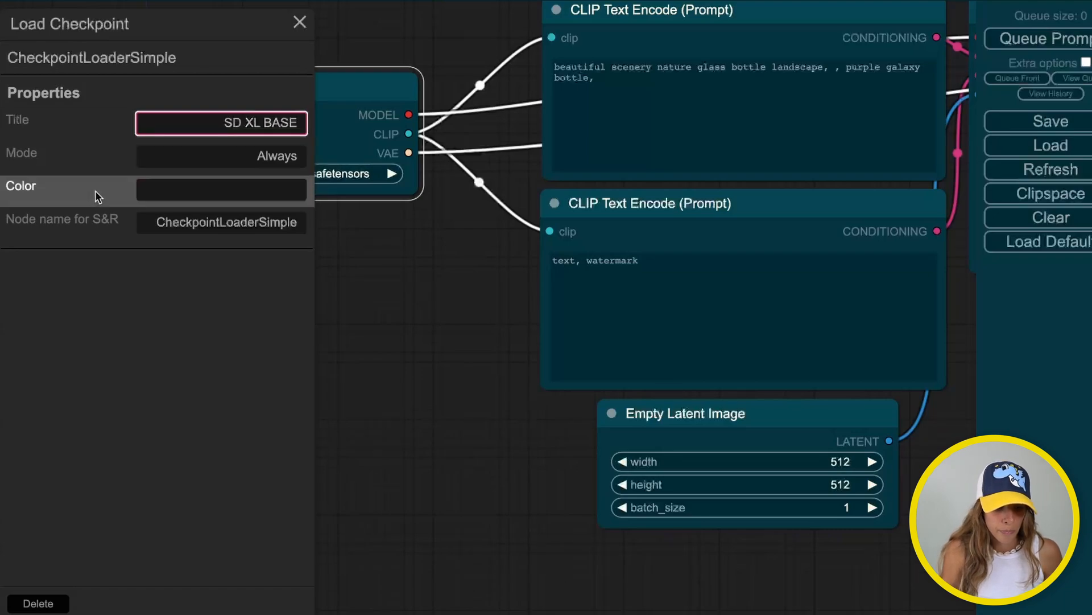
{"action": "left_click", "coordinate": [241, 243]}
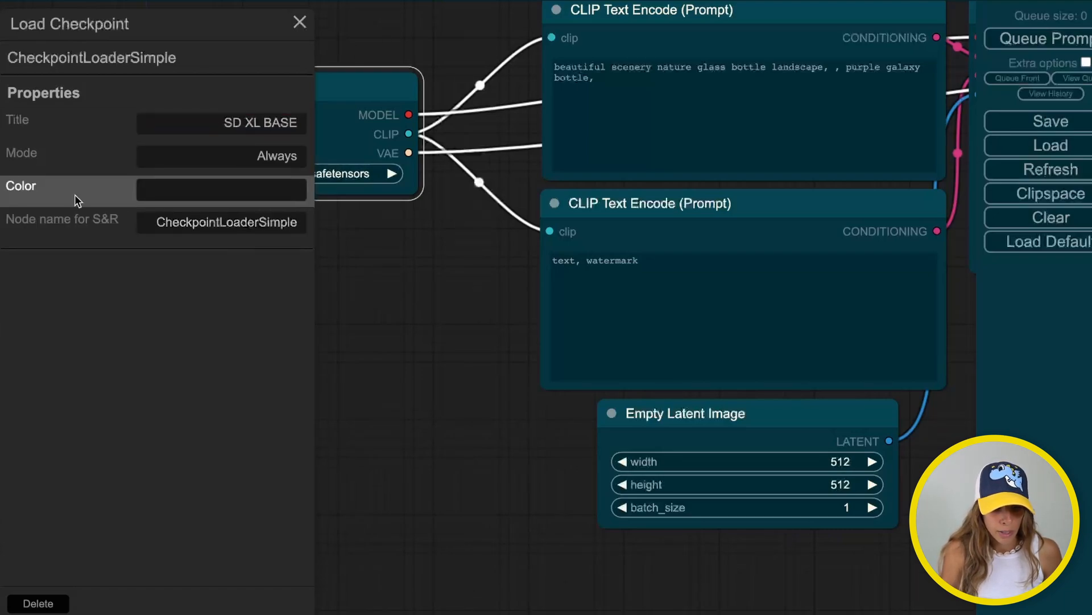
{"action": "left_click", "coordinate": [276, 194]}
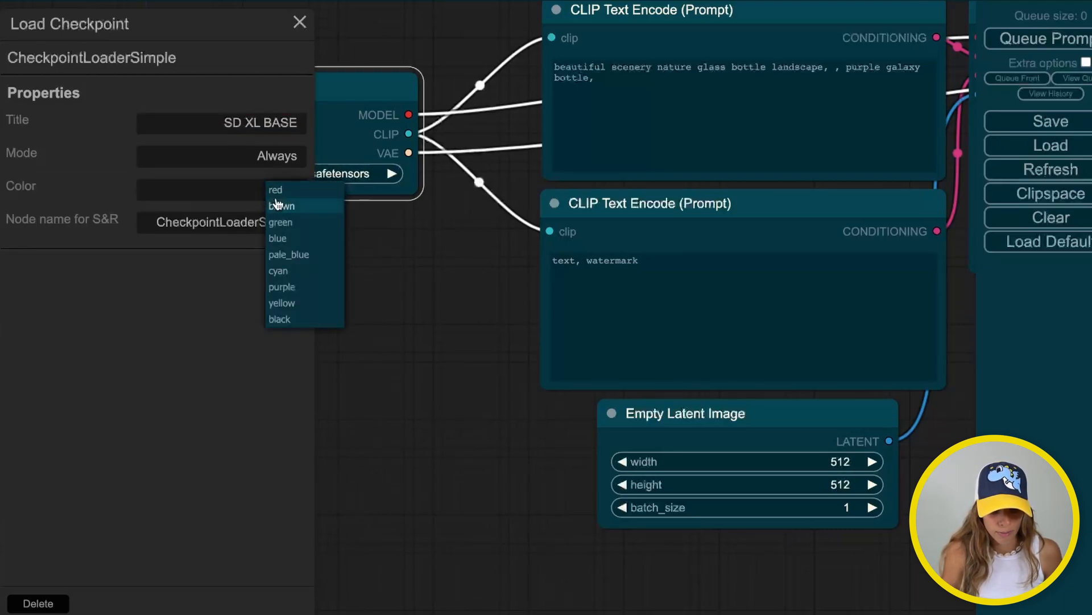
{"action": "left_click", "coordinate": [159, 202]}
{"action": "left_click", "coordinate": [415, 410]}
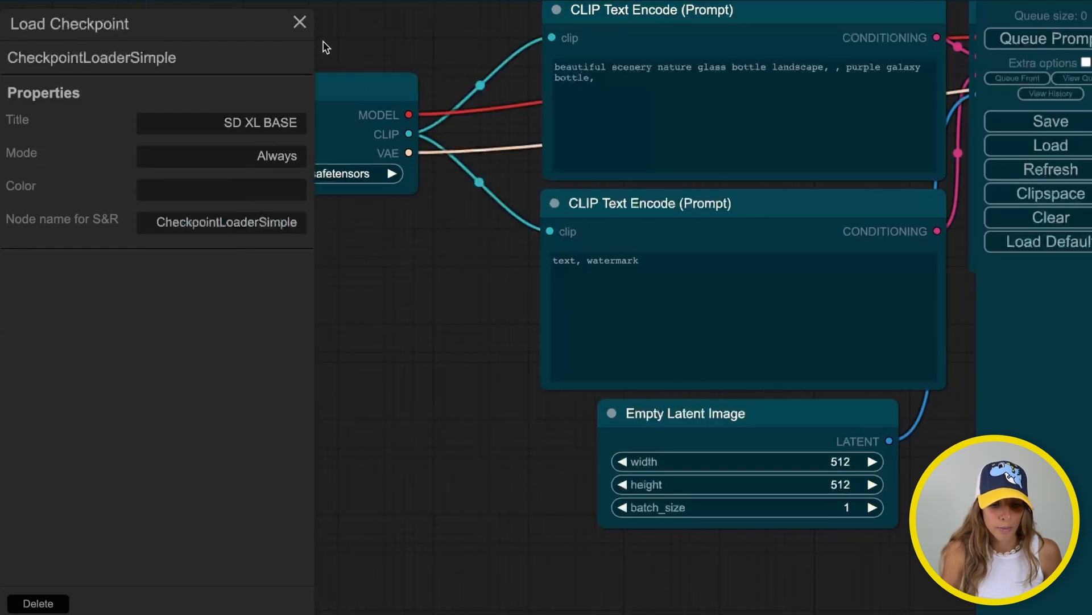
{"action": "left_click", "coordinate": [300, 23]}
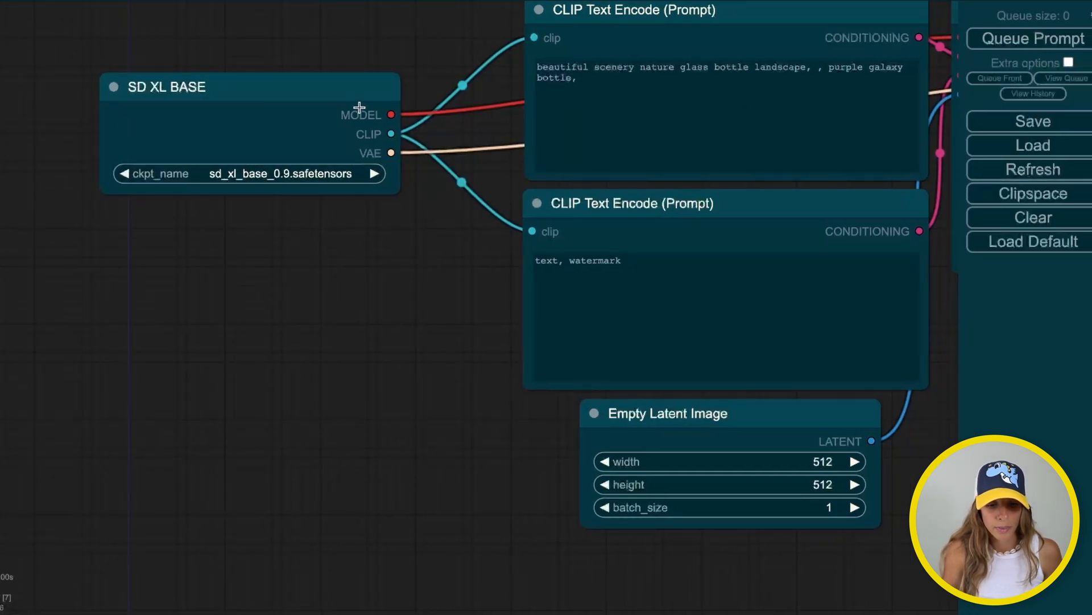
Retitle the upper CLIP Text Encode node 'POSITIVE PROMPT'
{"action": "left_click_drag", "start_coordinate": [418, 319], "coordinate": [178, 471]}
{"action": "left_click_drag", "start_coordinate": [384, 148], "coordinate": [351, 100]}
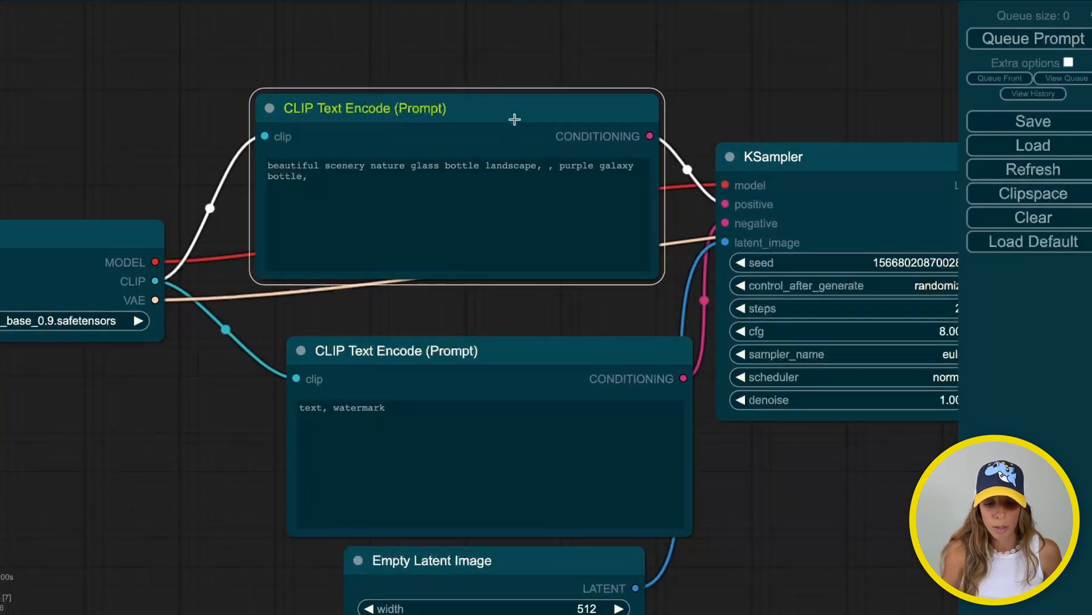
{"action": "right_click", "coordinate": [407, 103]}
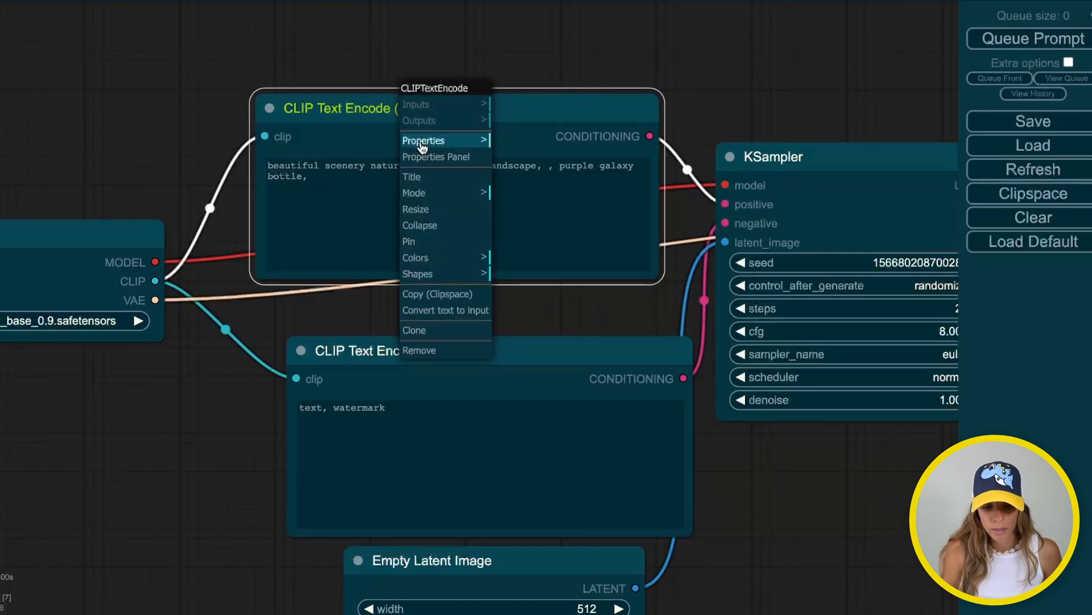
{"action": "left_click", "coordinate": [435, 156]}
{"action": "double_click", "coordinate": [199, 124]}
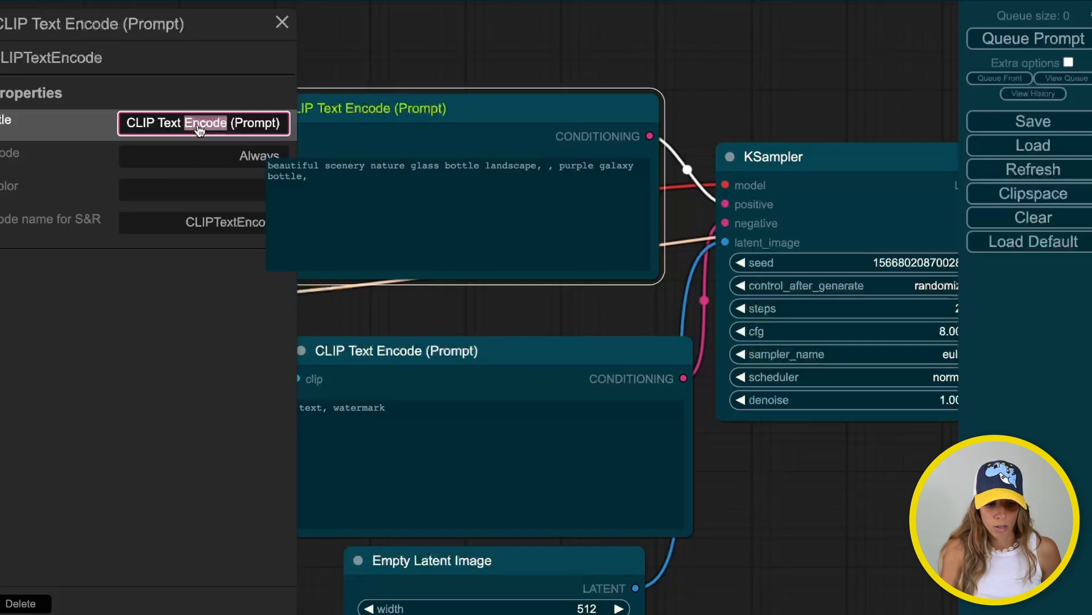
{"action": "key", "text": "ctrl+a"}
{"action": "type", "text": "P"}
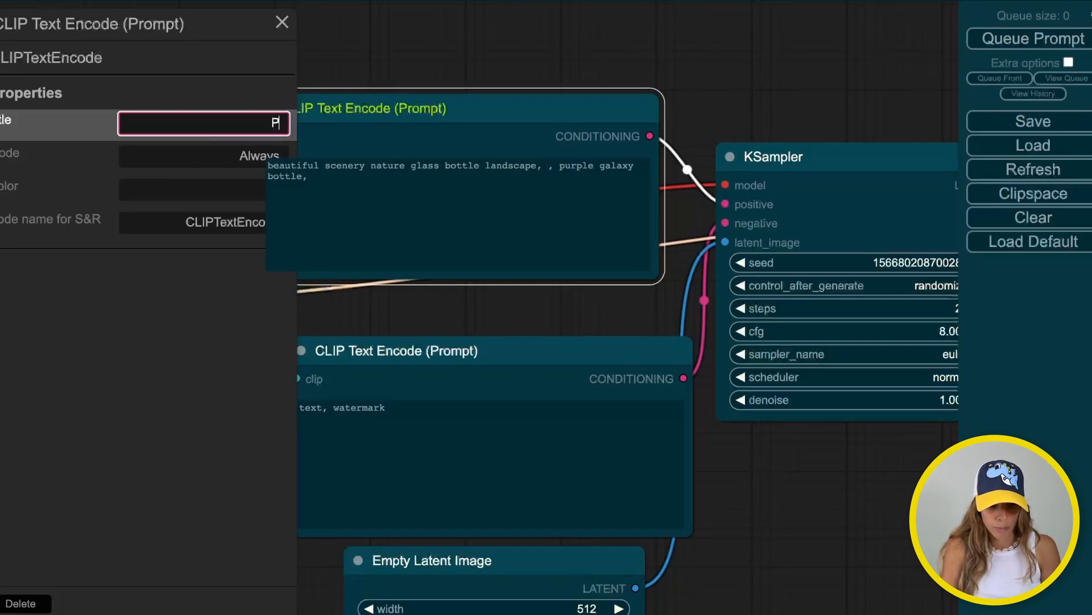
{"action": "type", "text": "OSITIVE PRO"}
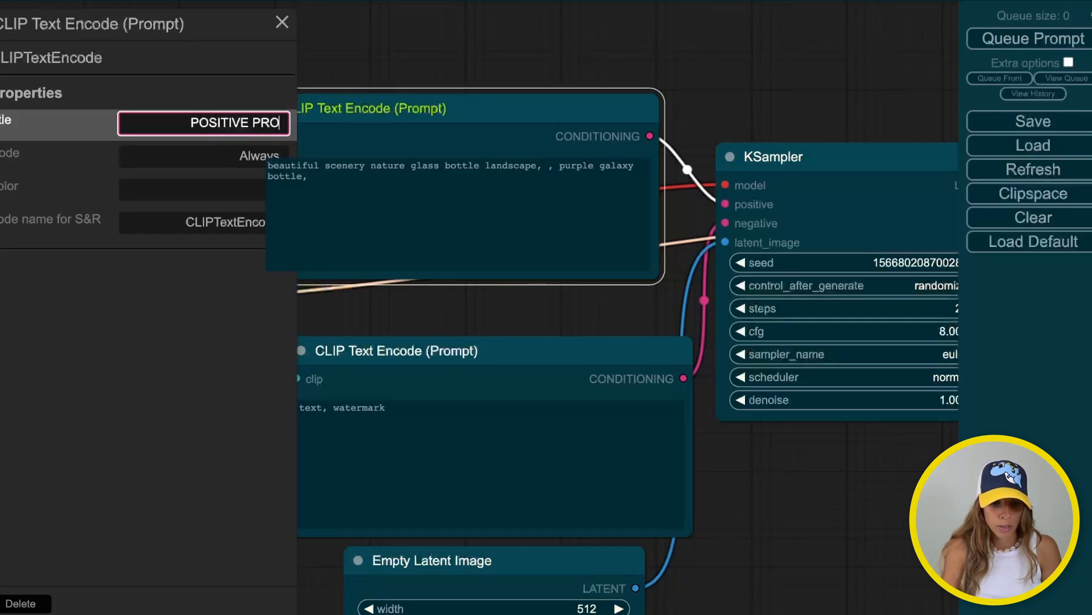
{"action": "type", "text": "MPT"}
{"action": "key", "text": "Return"}
{"action": "left_click", "coordinate": [281, 24]}
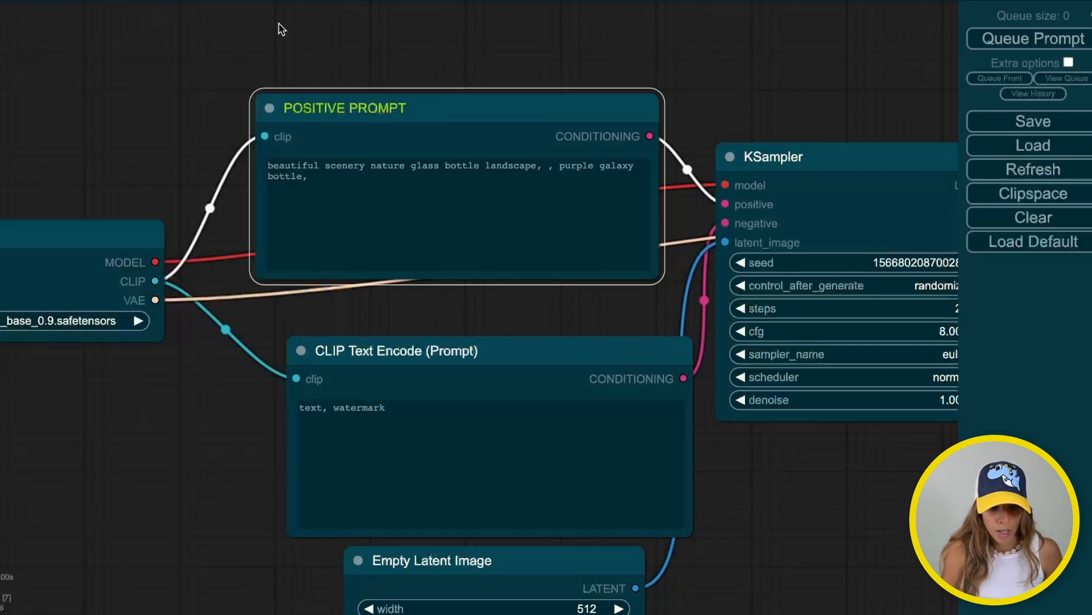
Retitle the lower CLIP Text Encode node 'NEGATIVE PROMPT' and nudge it into place
{"action": "left_click_drag", "start_coordinate": [377, 353], "coordinate": [341, 330]}
{"action": "right_click", "coordinate": [342, 330]}
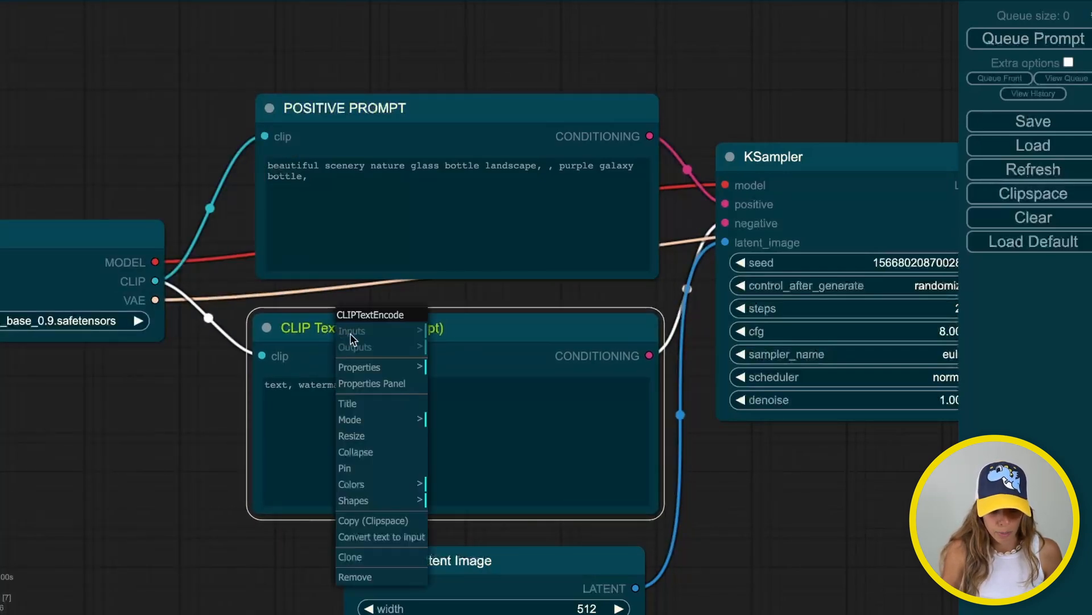
{"action": "left_click", "coordinate": [371, 380]}
{"action": "left_click", "coordinate": [190, 122]}
{"action": "triple_click", "coordinate": [190, 122]}
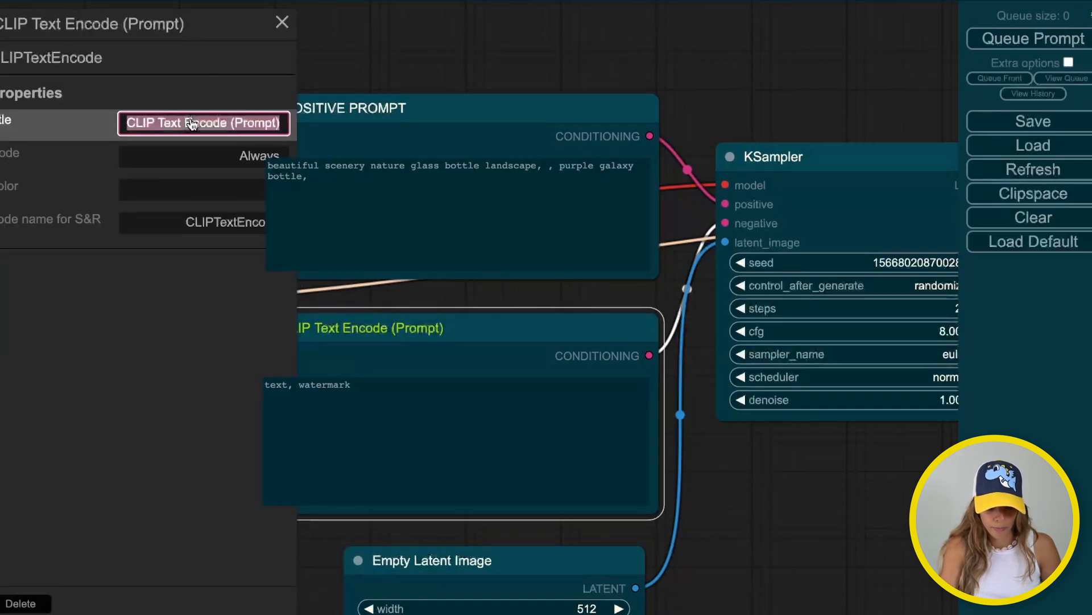
{"action": "type", "text": "NEGATIVE PROMPT"}
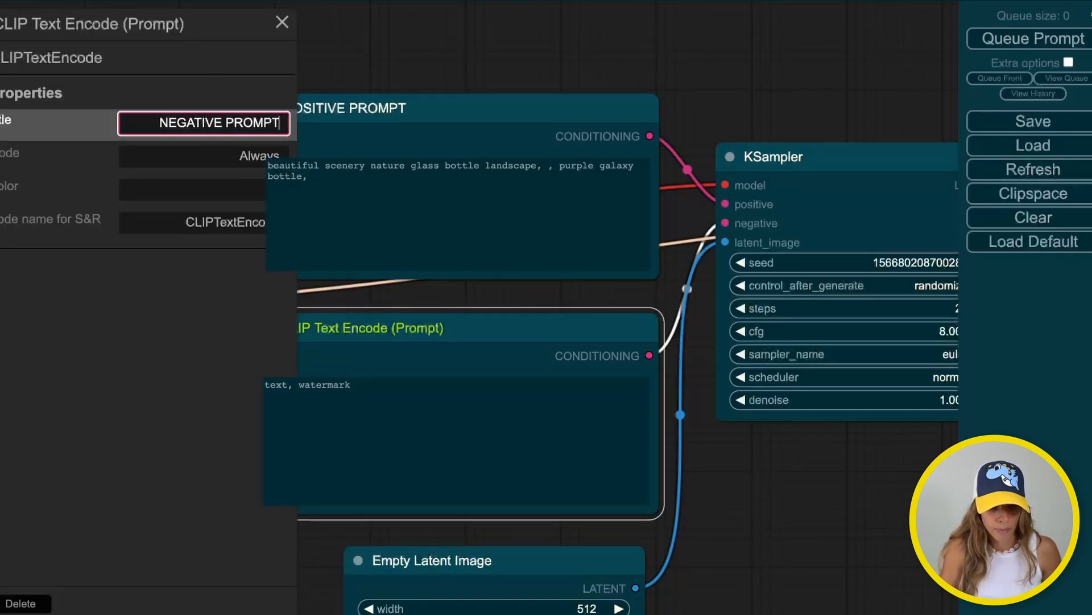
{"action": "left_click", "coordinate": [281, 23]}
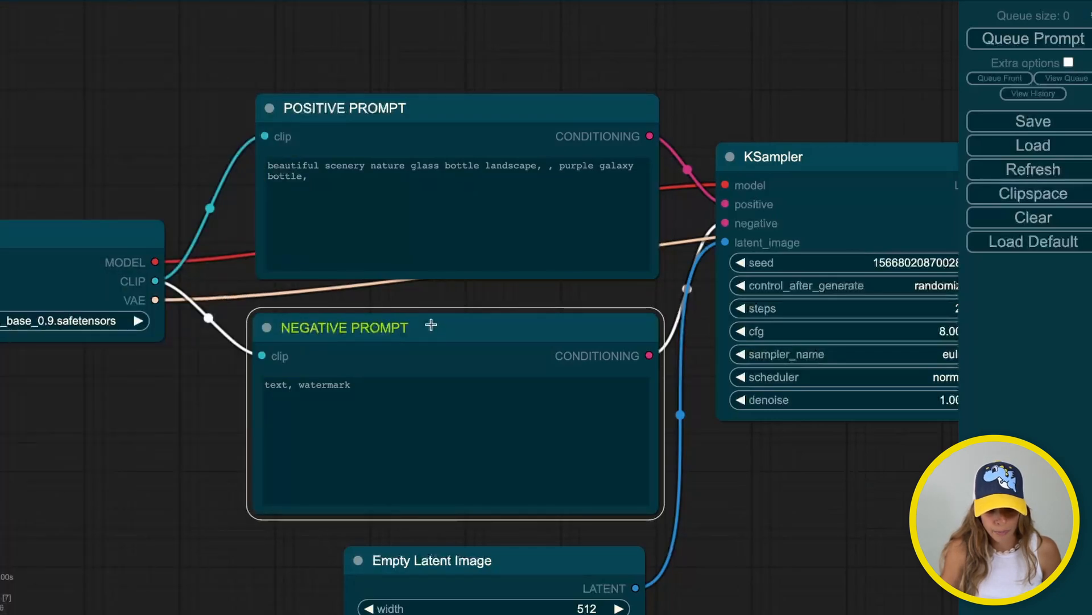
{"action": "left_click_drag", "start_coordinate": [444, 319], "coordinate": [432, 312]}
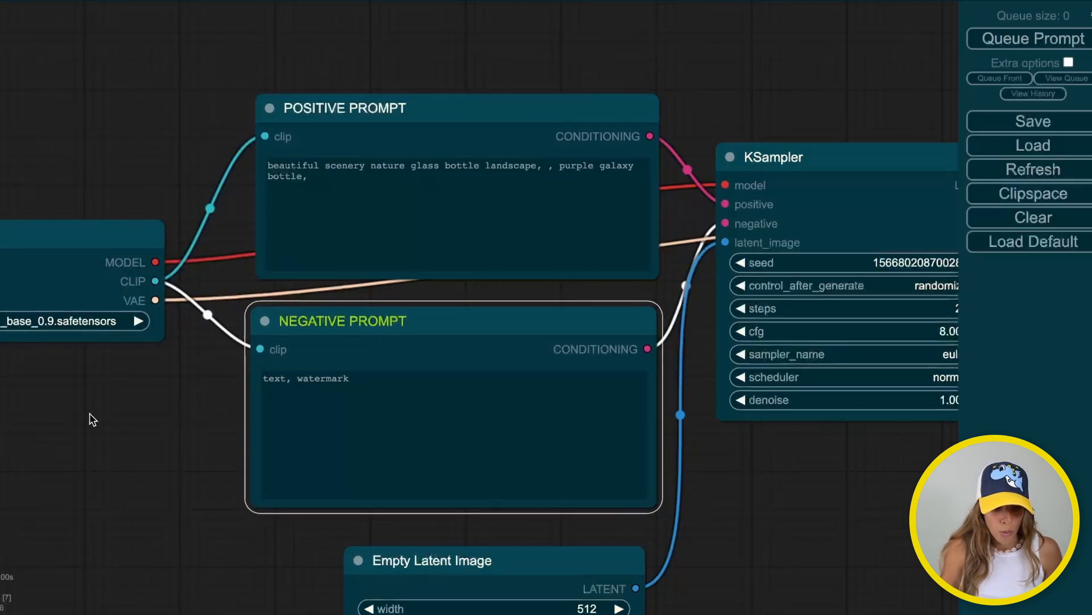
{"action": "left_click_drag", "start_coordinate": [90, 418], "coordinate": [339, 420]}
{"action": "left_click", "coordinate": [199, 237]}
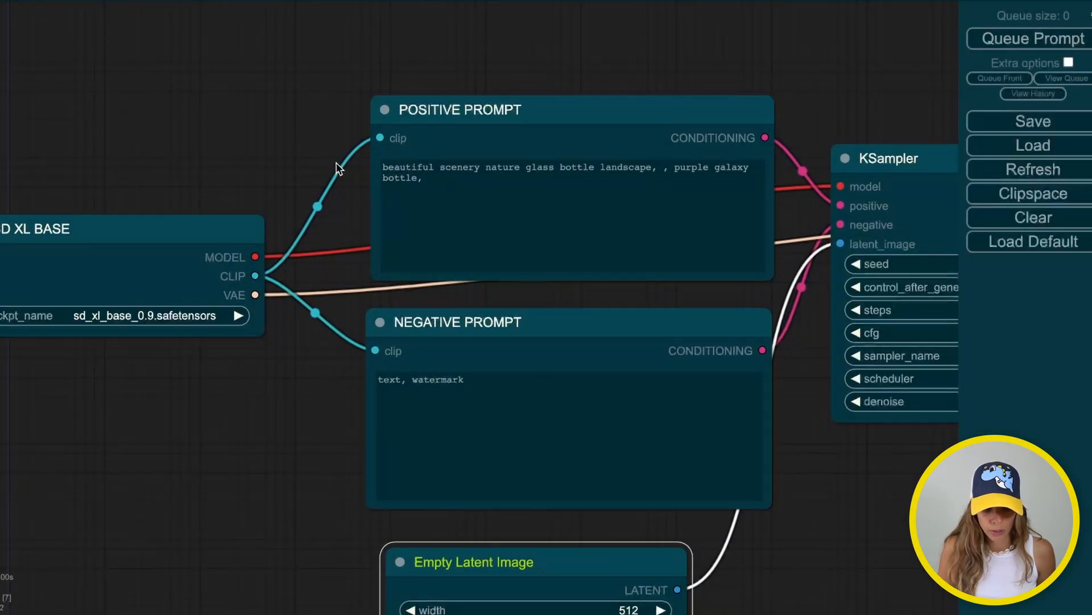
{"action": "left_click_drag", "start_coordinate": [535, 561], "coordinate": [581, 558]}
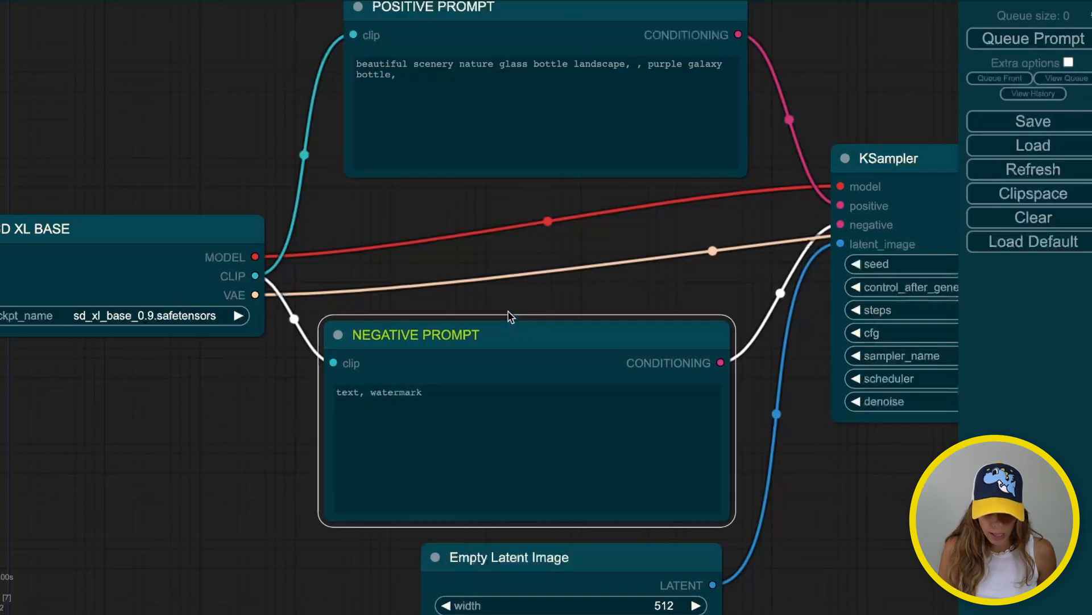
{"action": "left_click_drag", "start_coordinate": [529, 17], "coordinate": [528, 21]}
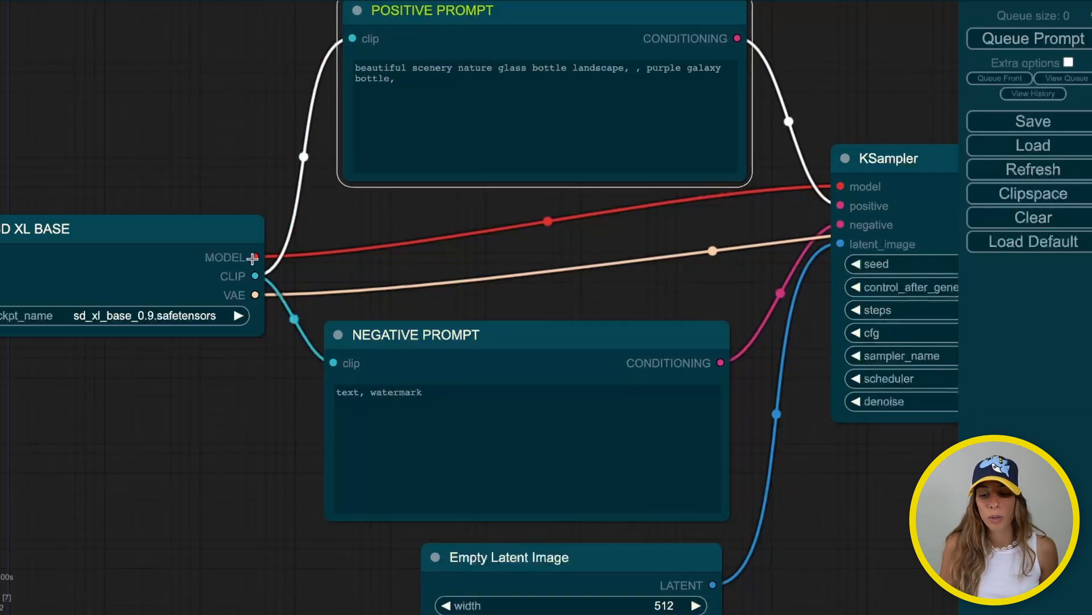
{"action": "left_click", "coordinate": [146, 243]}
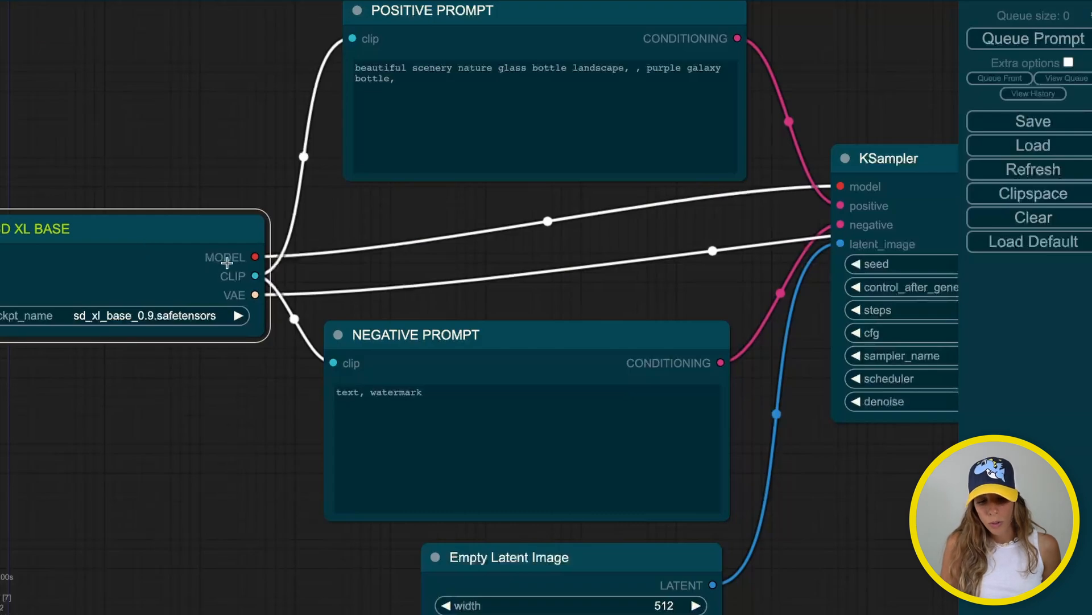
{"action": "left_click", "coordinate": [885, 153]}
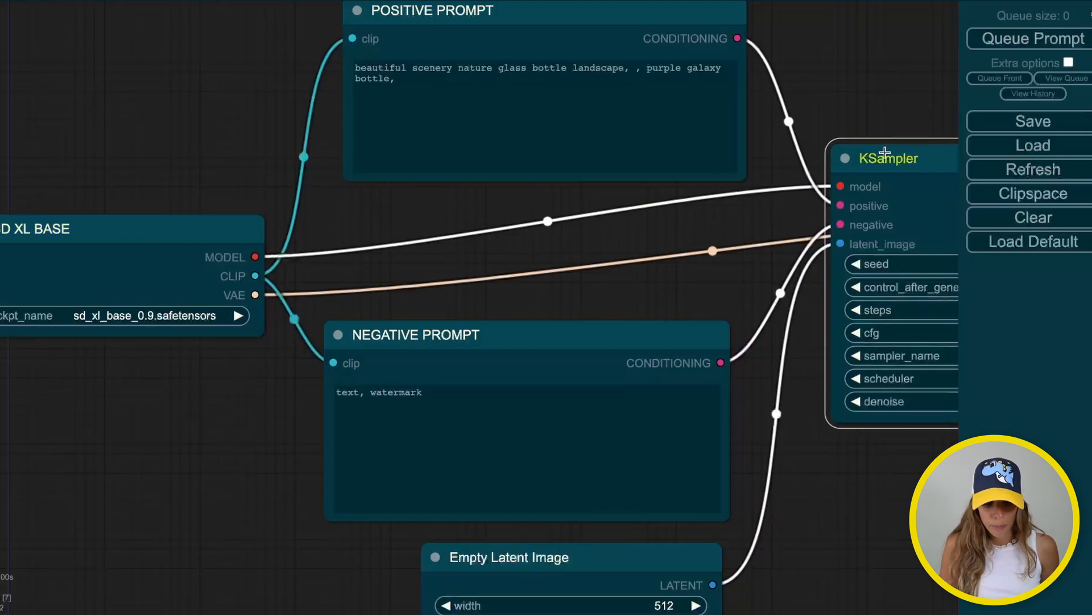
{"action": "left_click_drag", "start_coordinate": [887, 121], "coordinate": [487, 110]}
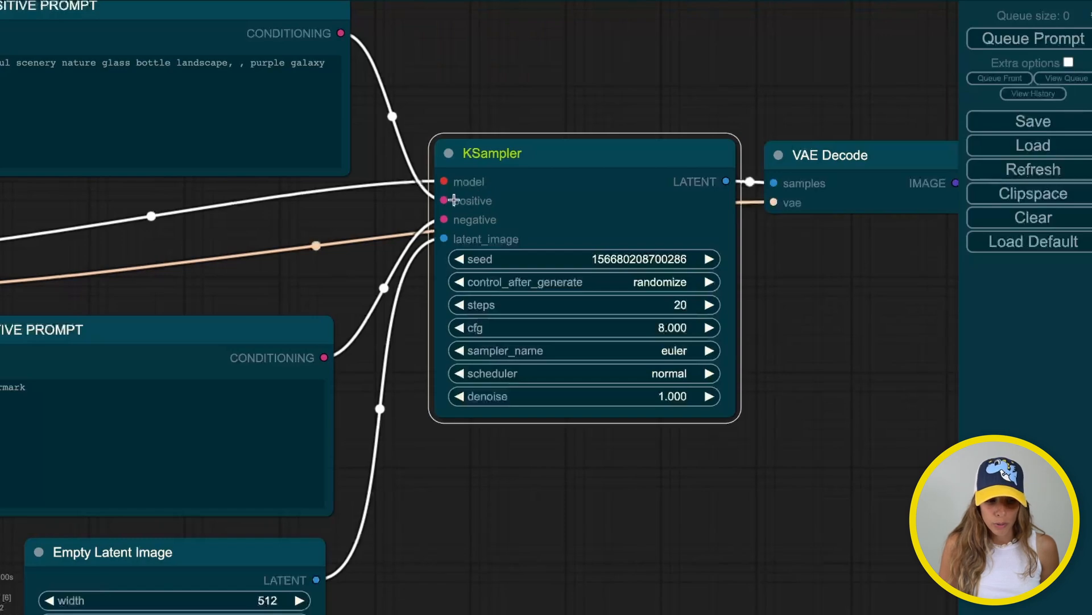
{"action": "left_click_drag", "start_coordinate": [172, 5], "coordinate": [172, 23]}
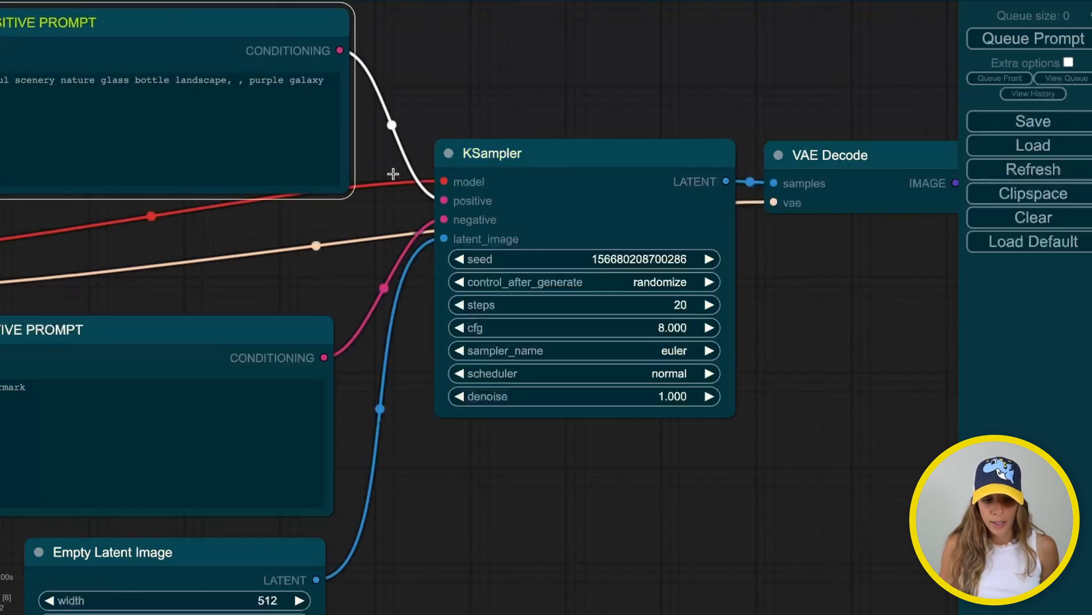
{"action": "left_click", "coordinate": [183, 325]}
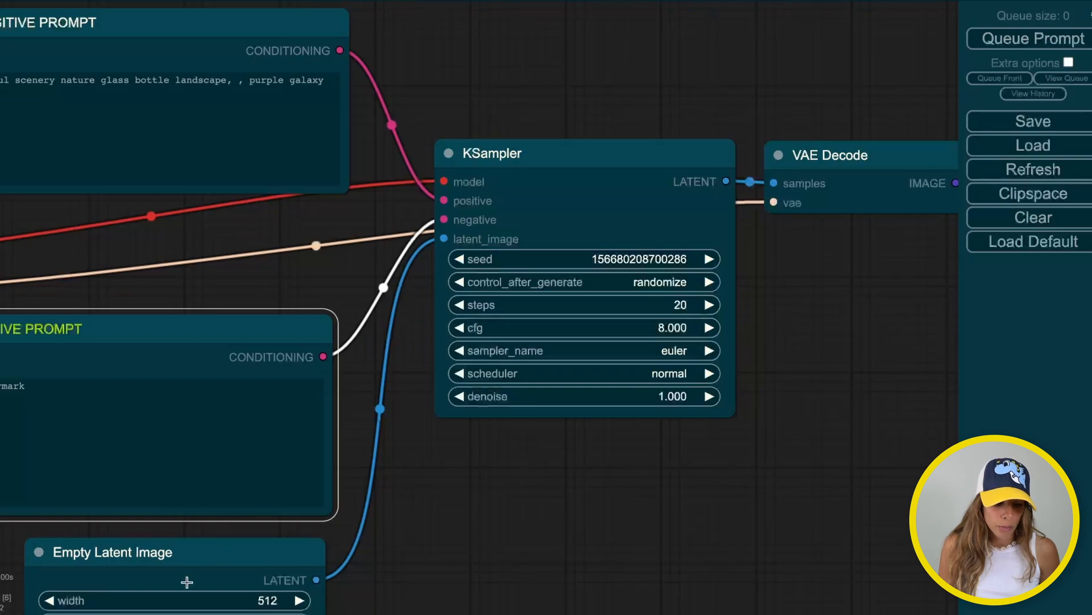
{"action": "left_click", "coordinate": [190, 560]}
{"action": "left_click_drag", "start_coordinate": [458, 578], "coordinate": [750, 490]}
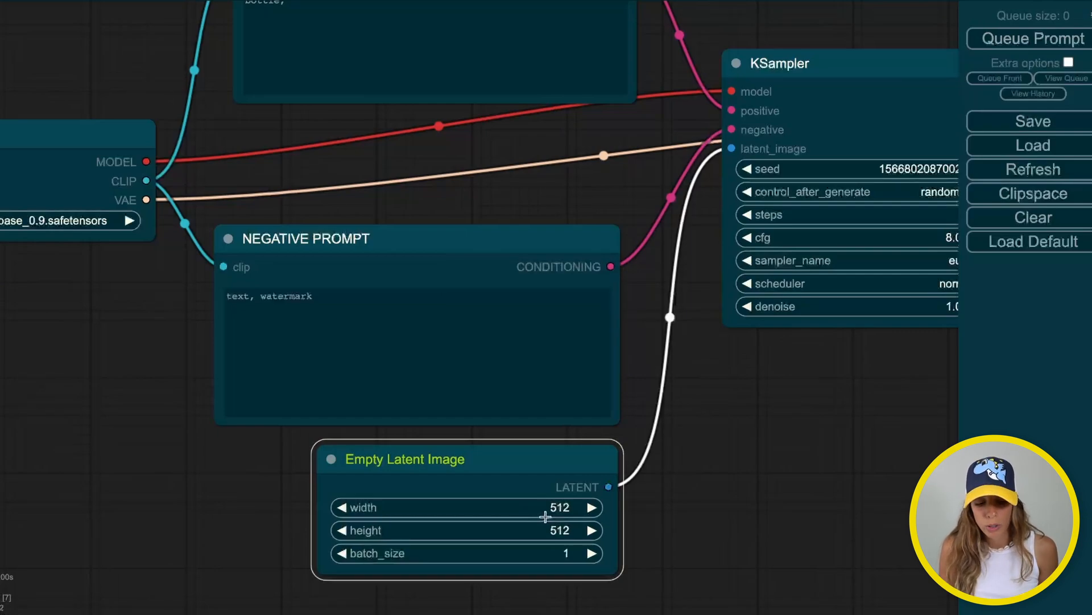
{"action": "left_click_drag", "start_coordinate": [641, 506], "coordinate": [340, 612]}
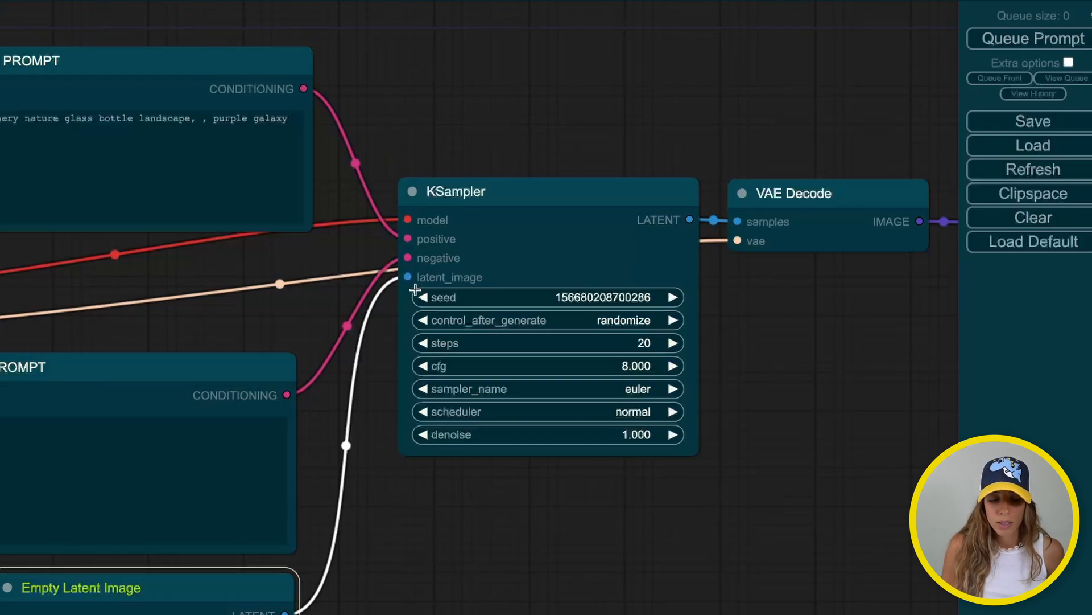
{"action": "left_click_drag", "start_coordinate": [178, 276], "coordinate": [589, 271]}
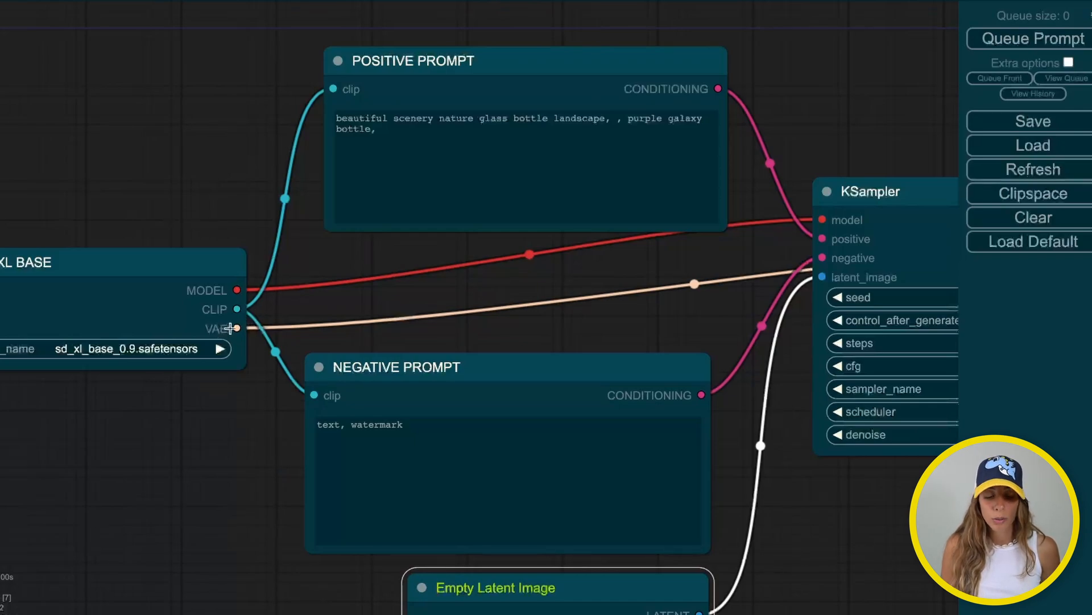
{"action": "left_click_drag", "start_coordinate": [654, 313], "coordinate": [228, 311]}
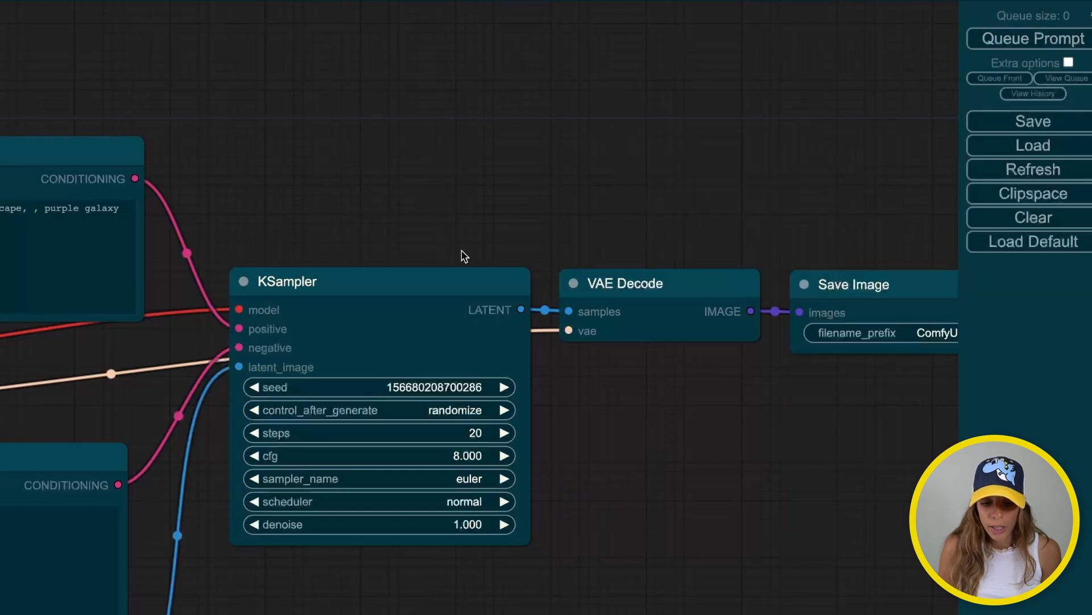
Add a Load VAE node above the KSampler and link its output toward VAE Decode
{"action": "double_click", "coordinate": [577, 185]}
{"action": "type", "text": "vae"}
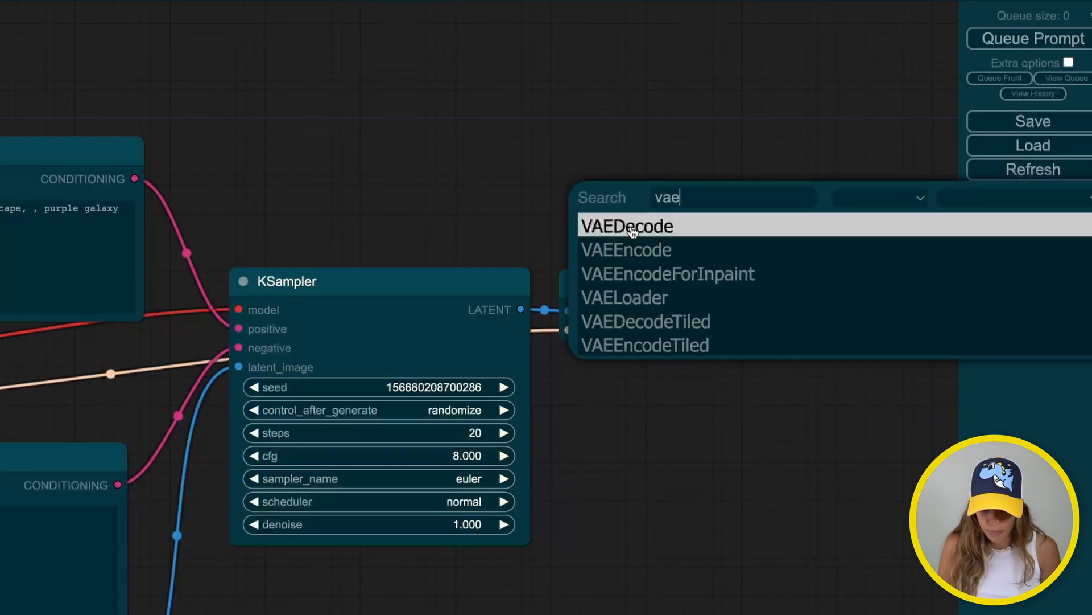
{"action": "left_click", "coordinate": [626, 295]}
{"action": "left_click_drag", "start_coordinate": [724, 197], "coordinate": [452, 111]}
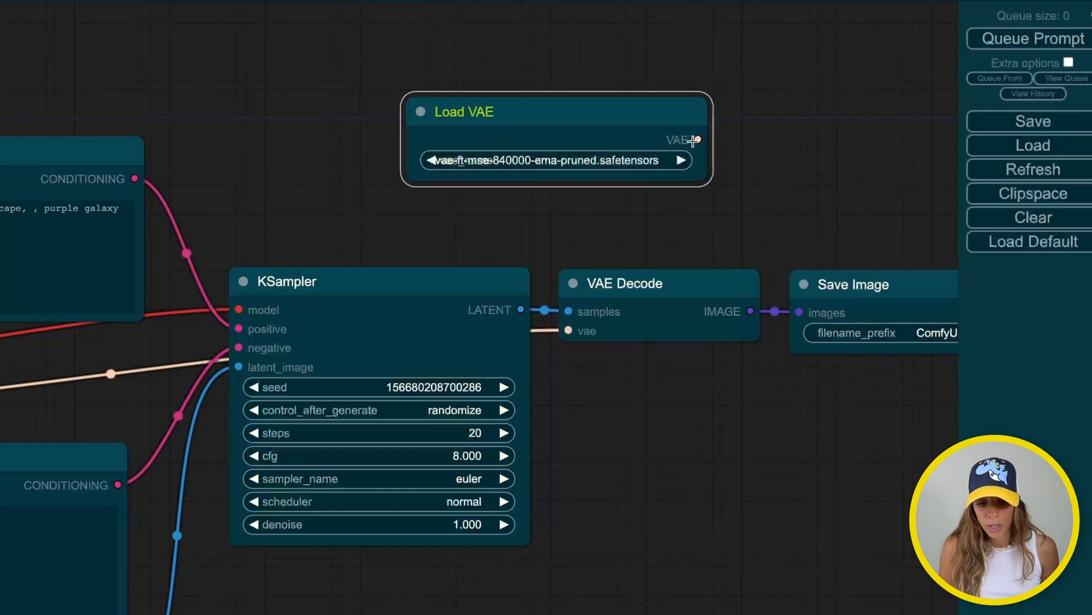
{"action": "left_click_drag", "start_coordinate": [698, 139], "coordinate": [569, 331]}
{"action": "left_click_drag", "start_coordinate": [625, 293], "coordinate": [668, 378]}
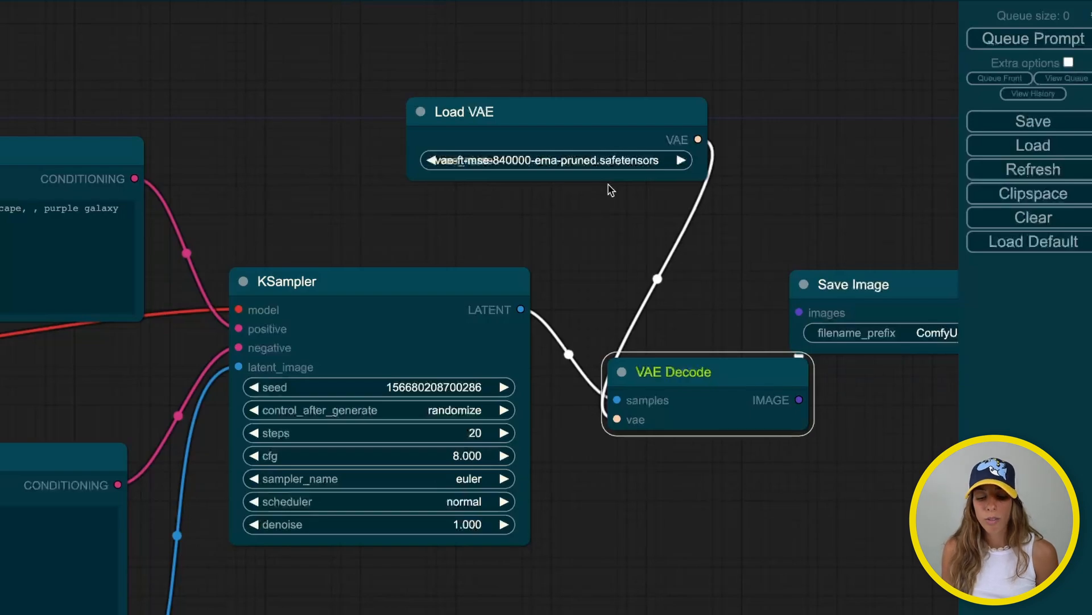
Connect the SD XL BASE loader's VAE output to VAE Decode's vae input
{"action": "left_click_drag", "start_coordinate": [415, 280], "coordinate": [422, 249]}
{"action": "left_click_drag", "start_coordinate": [249, 203], "coordinate": [719, 173]}
{"action": "left_click_drag", "start_coordinate": [117, 389], "coordinate": [997, 251]}
{"action": "scroll", "coordinate": [468, 368], "scroll_direction": "down", "scroll_amount": 1}
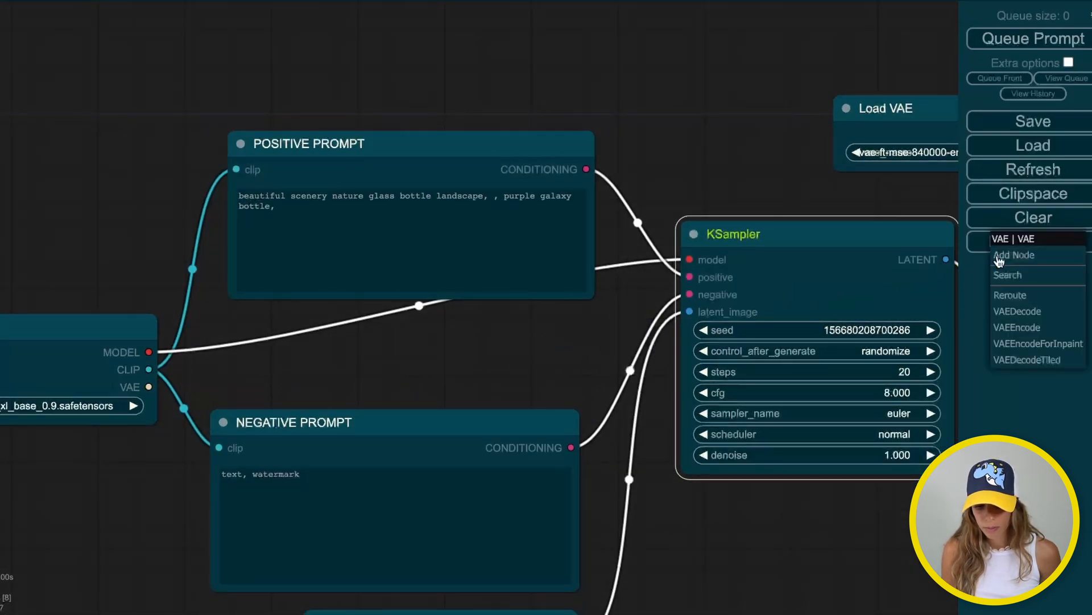
{"action": "left_click_drag", "start_coordinate": [798, 196], "coordinate": [632, 182]}
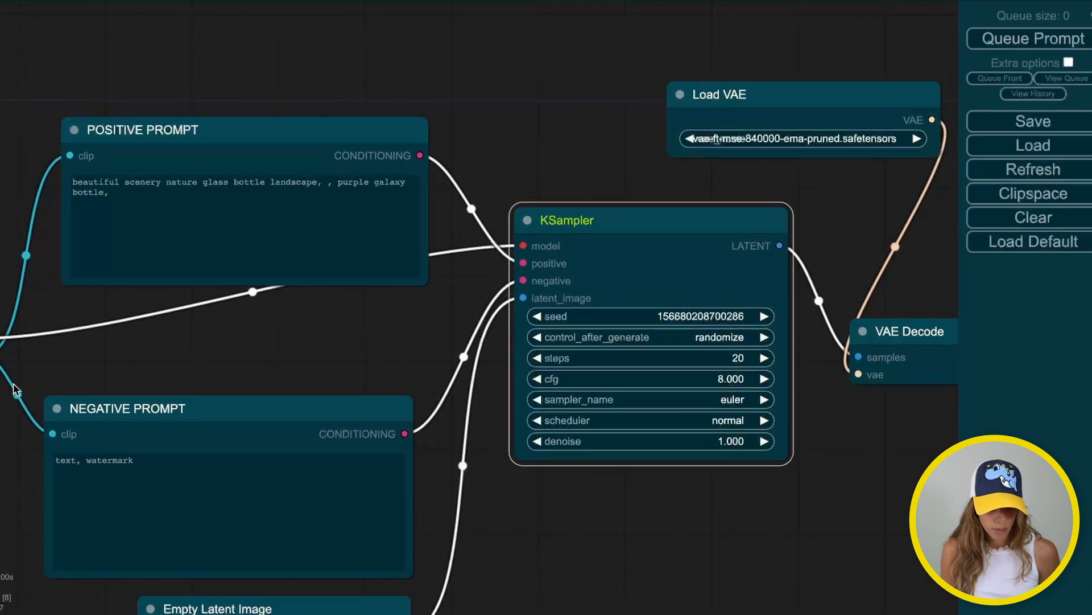
{"action": "left_click_drag", "start_coordinate": [0, 370], "coordinate": [857, 374]}
Delete the Load VAE node and place VAE Decode between KSampler and Save Image
{"action": "left_click", "coordinate": [817, 100]}
{"action": "key", "text": "Delete"}
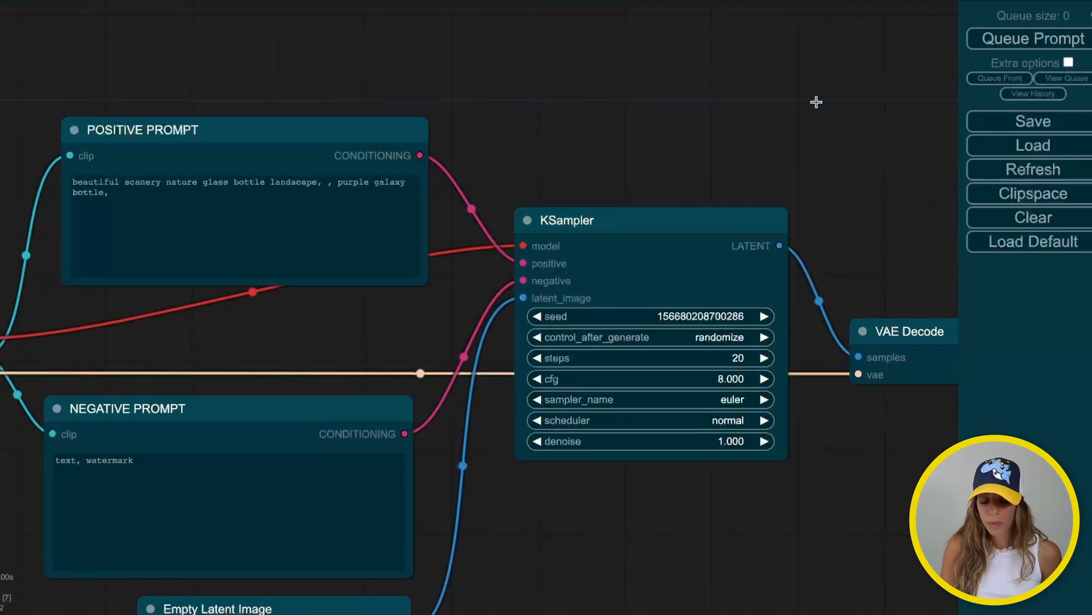
{"action": "left_click_drag", "start_coordinate": [817, 100], "coordinate": [504, 115]}
{"action": "left_click", "coordinate": [658, 355]}
{"action": "left_click_drag", "start_coordinate": [659, 355], "coordinate": [621, 156]}
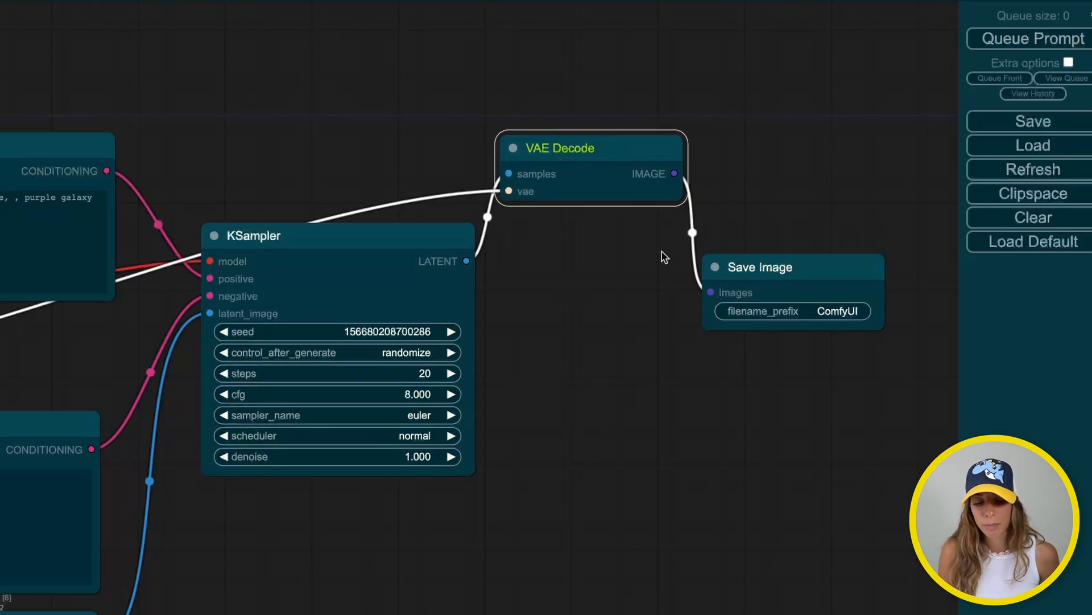
Raise and enlarge the Save Image node and change its filename_prefix from ComfyUI to 'test'
{"action": "left_click_drag", "start_coordinate": [802, 277], "coordinate": [802, 196]}
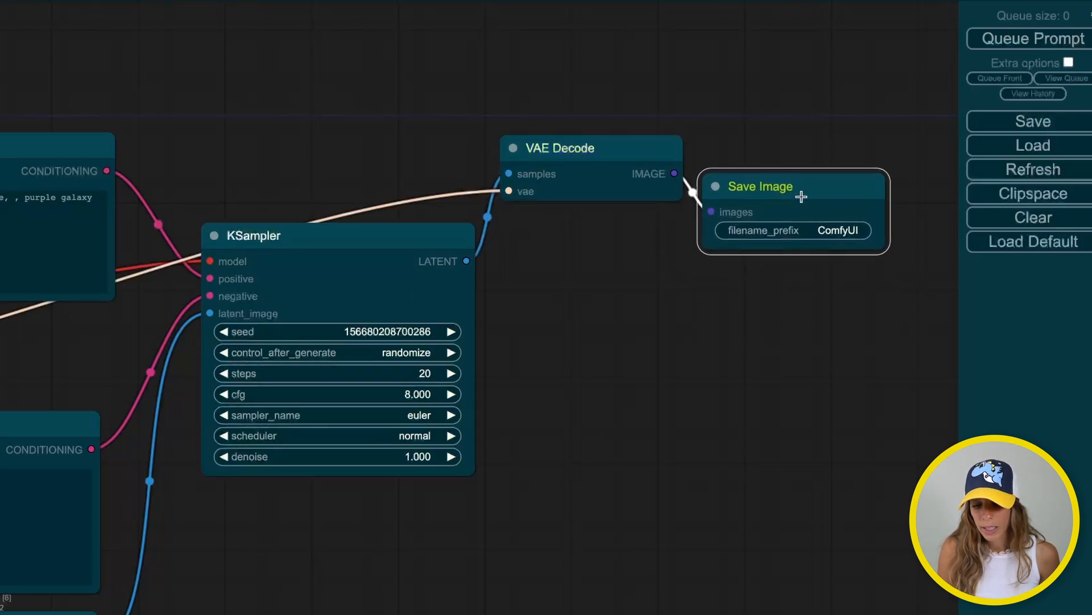
{"action": "left_click_drag", "start_coordinate": [887, 250], "coordinate": [958, 444]}
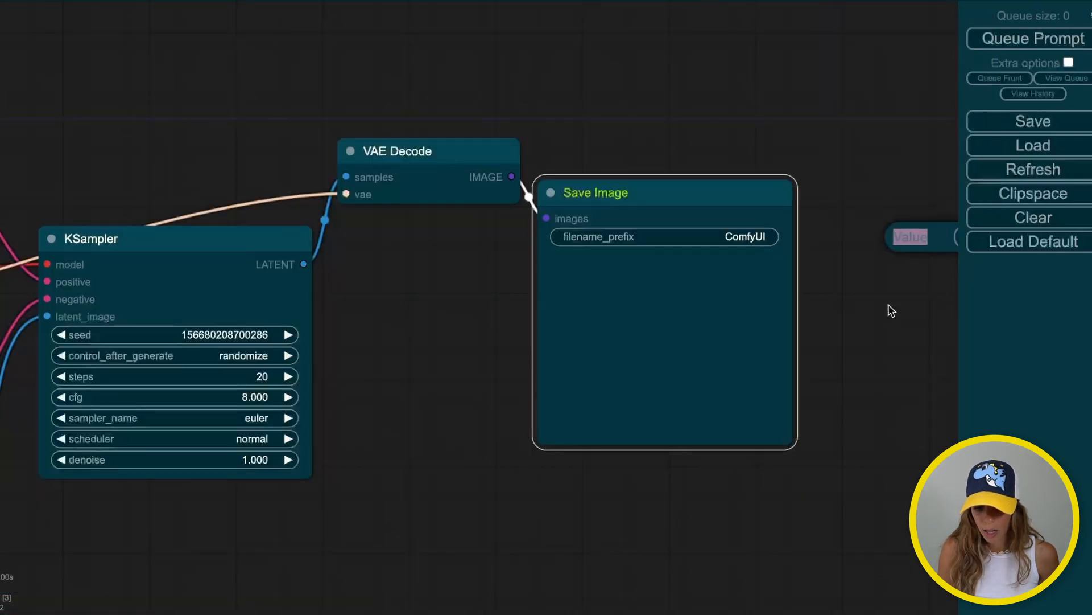
{"action": "left_click", "coordinate": [889, 307]}
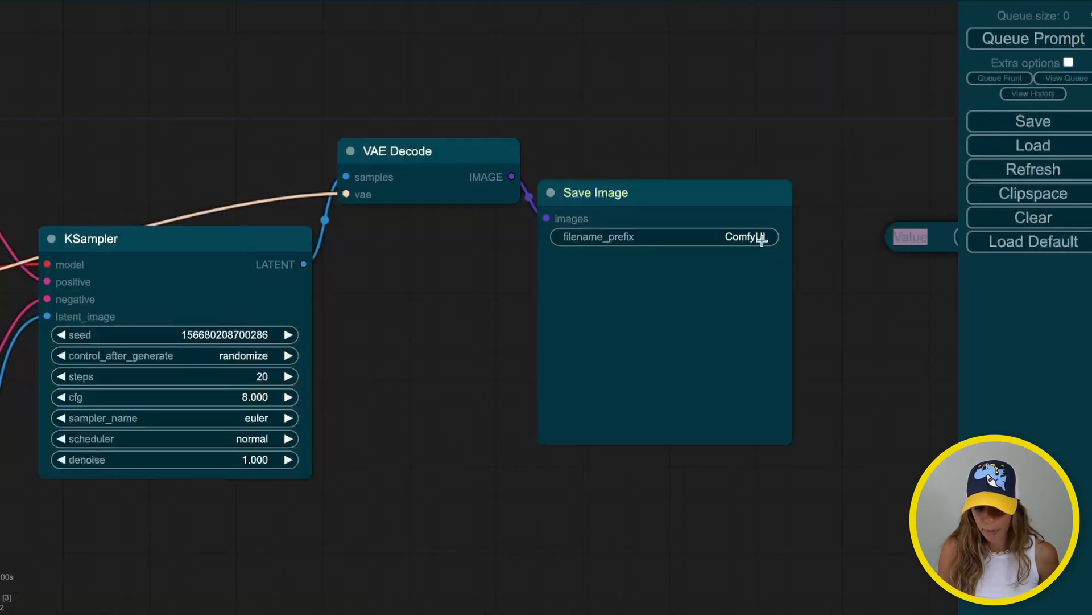
{"action": "left_click", "coordinate": [763, 237]}
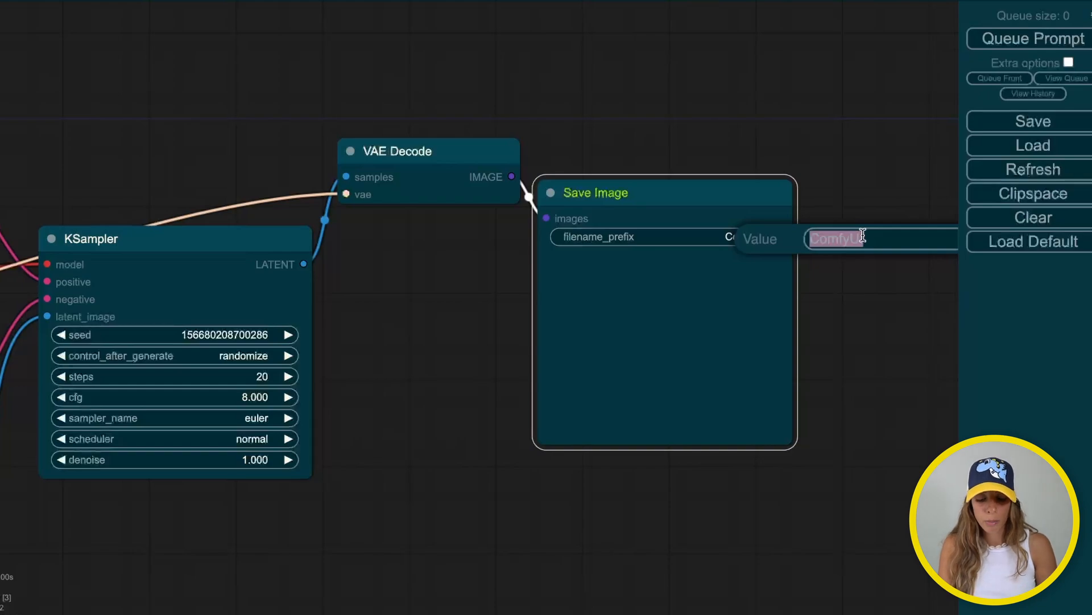
{"action": "type", "text": "test"}
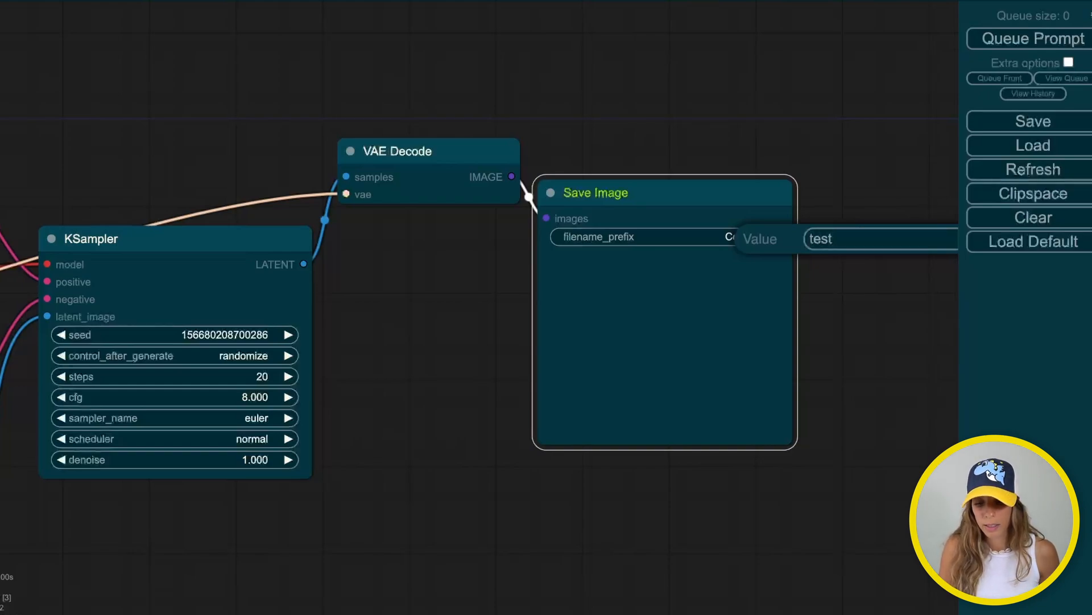
{"action": "left_click", "coordinate": [936, 361]}
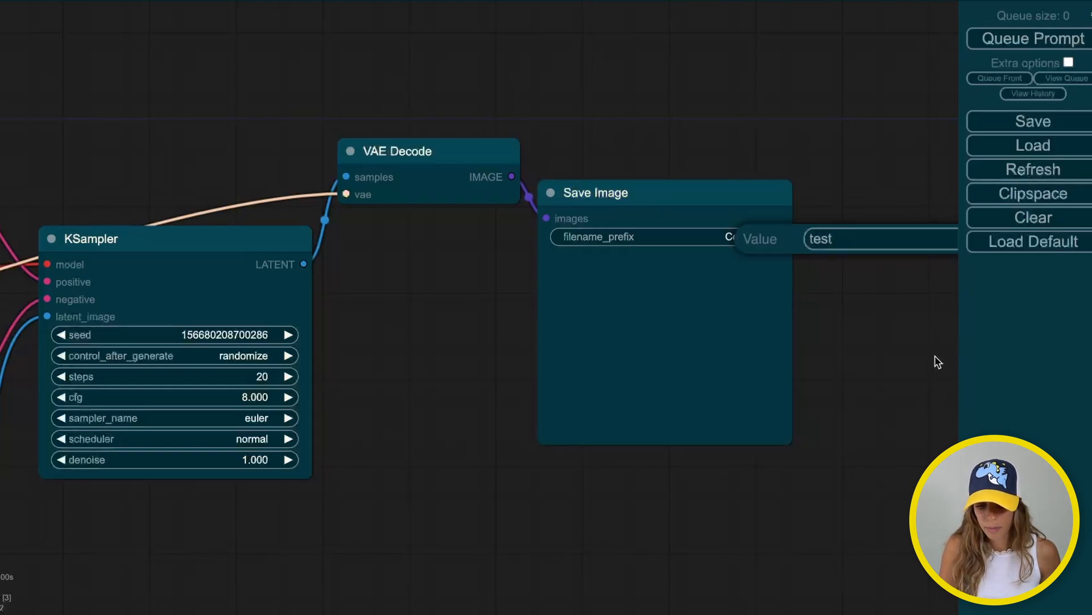
{"action": "key", "text": "Return"}
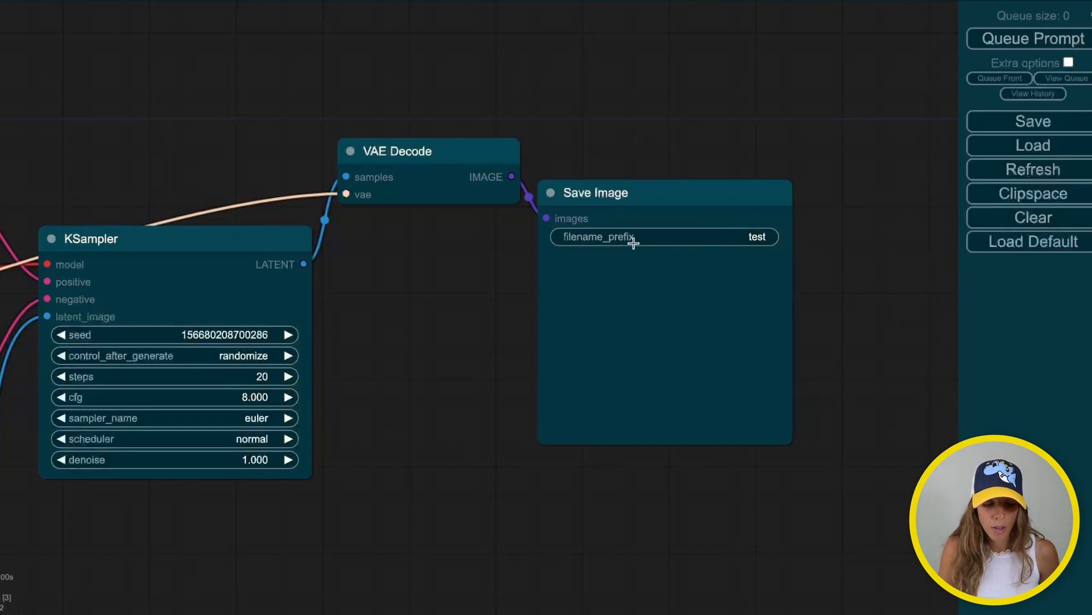
{"action": "left_click_drag", "start_coordinate": [480, 432], "coordinate": [1001, 424]}
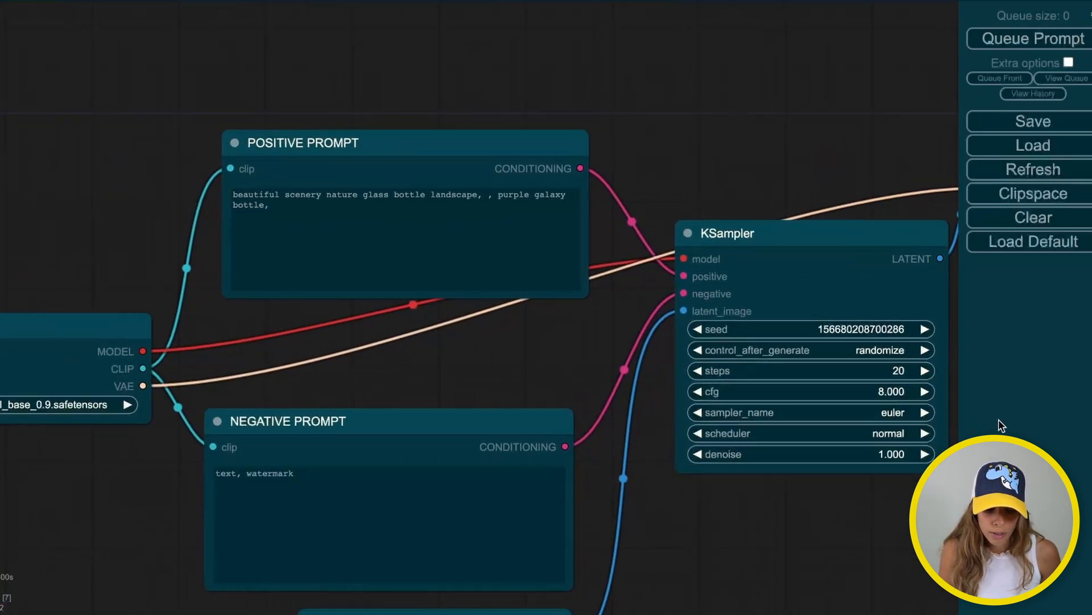
{"action": "left_click", "coordinate": [609, 358]}
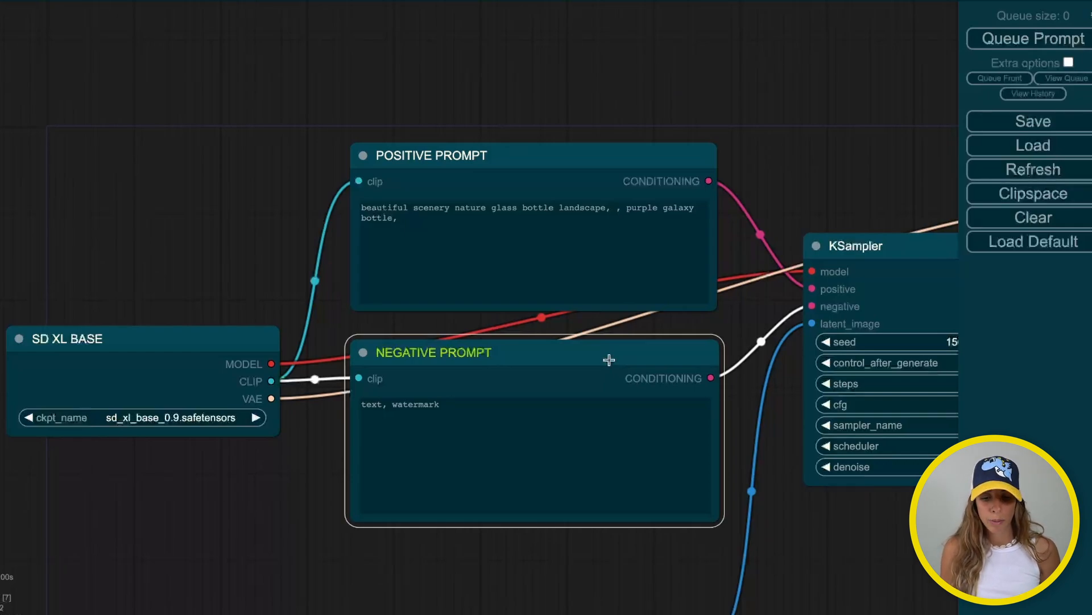
{"action": "left_click_drag", "start_coordinate": [812, 195], "coordinate": [120, 174]}
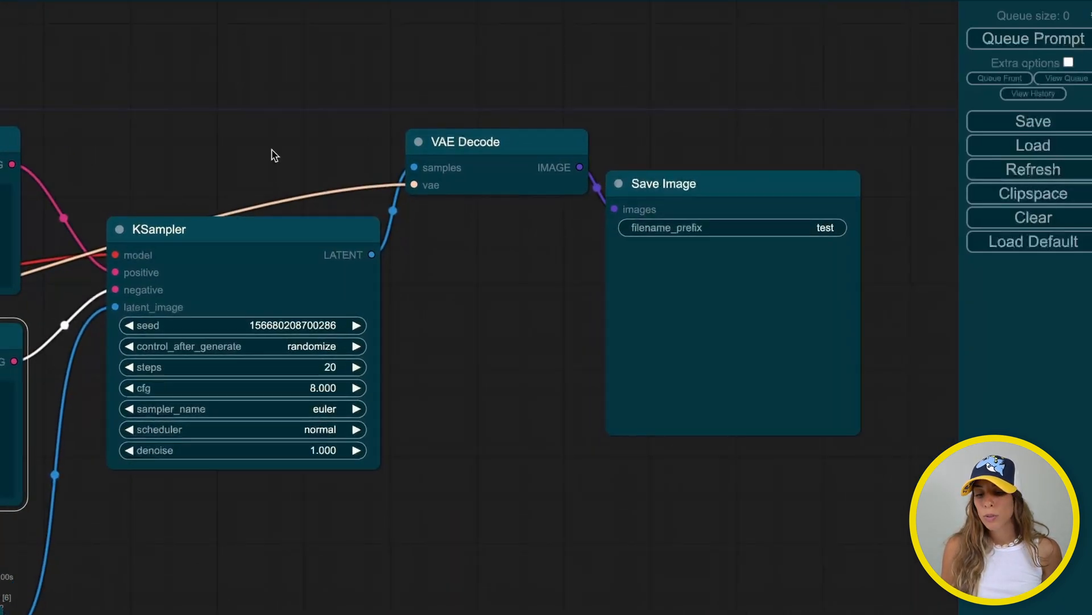
Queue the prompt and view the generated purple galaxy glass bottle images in Save Image
{"action": "left_click", "coordinate": [1005, 42]}
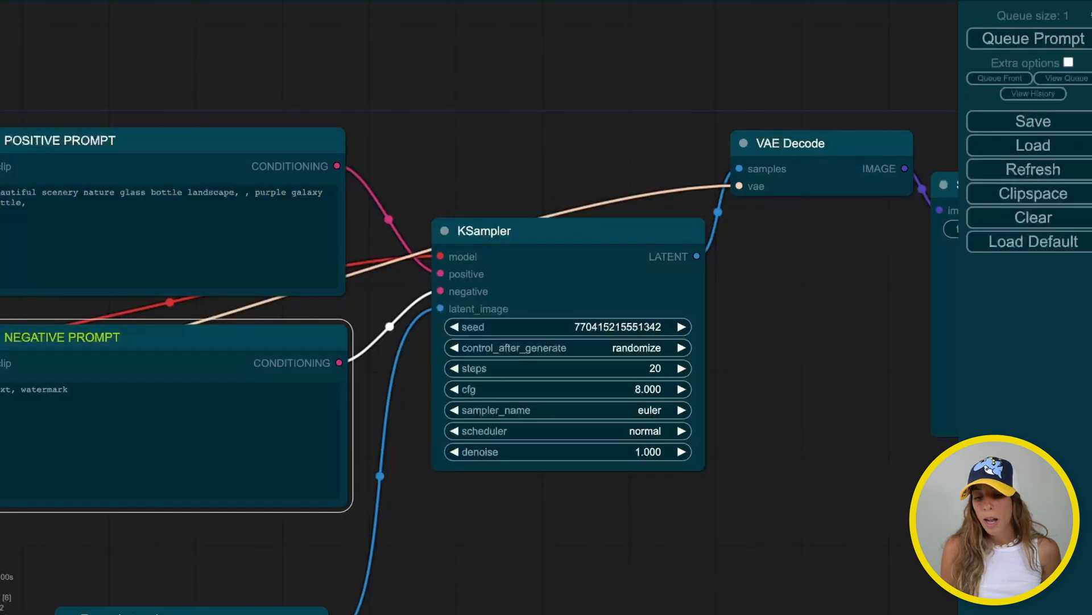
{"action": "left_click_drag", "start_coordinate": [823, 348], "coordinate": [693, 344]}
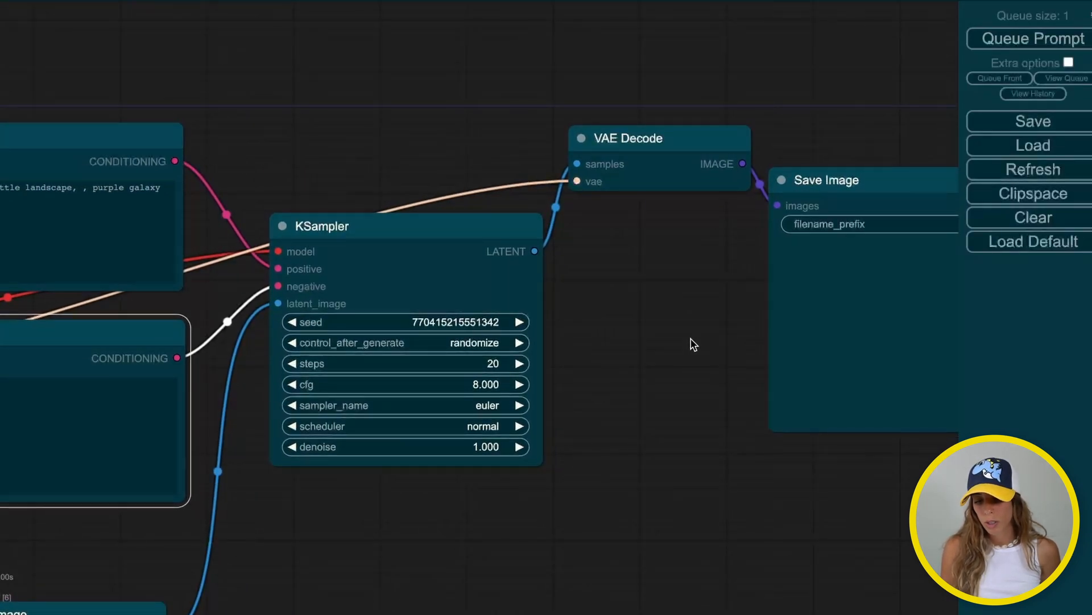
{"action": "scroll", "coordinate": [693, 344], "scroll_direction": "down", "scroll_amount": 5}
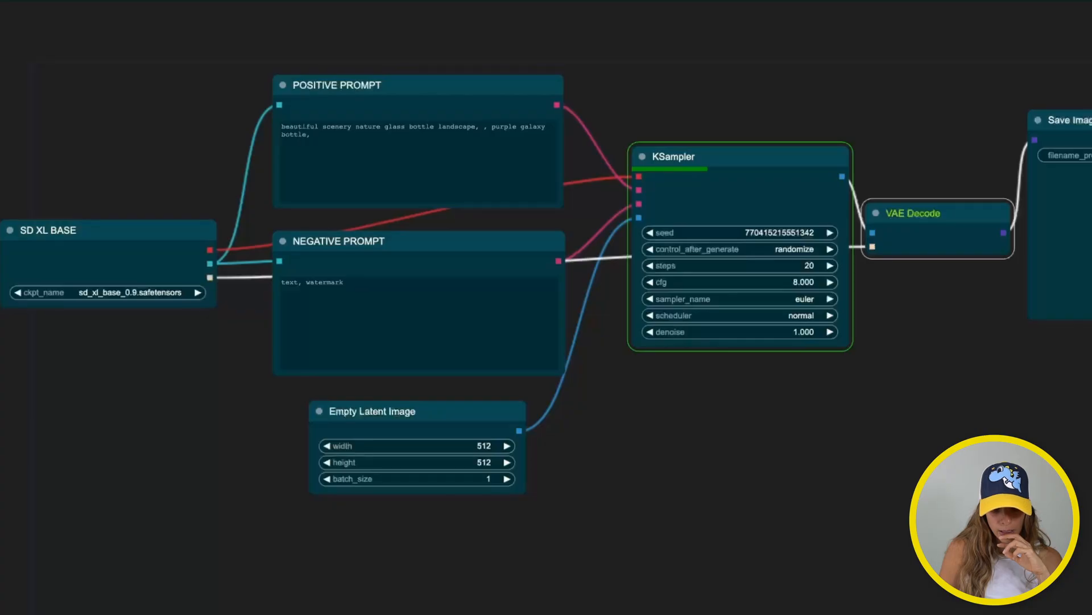
{"action": "left_click_drag", "start_coordinate": [812, 401], "coordinate": [582, 415]}
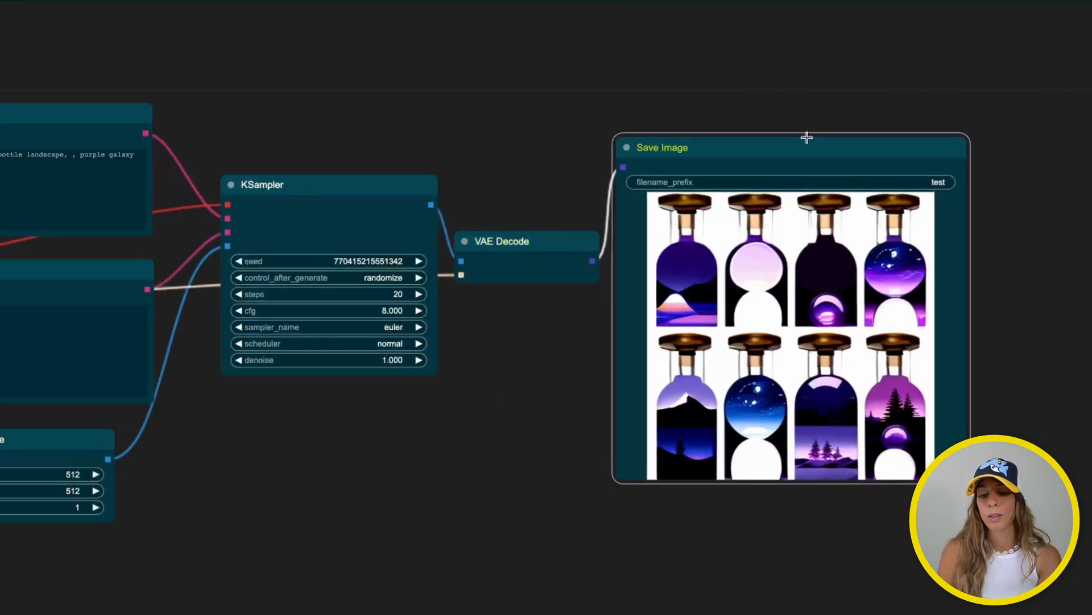
{"action": "left_click_drag", "start_coordinate": [811, 147], "coordinate": [804, 79]}
{"action": "left_click", "coordinate": [345, 350]}
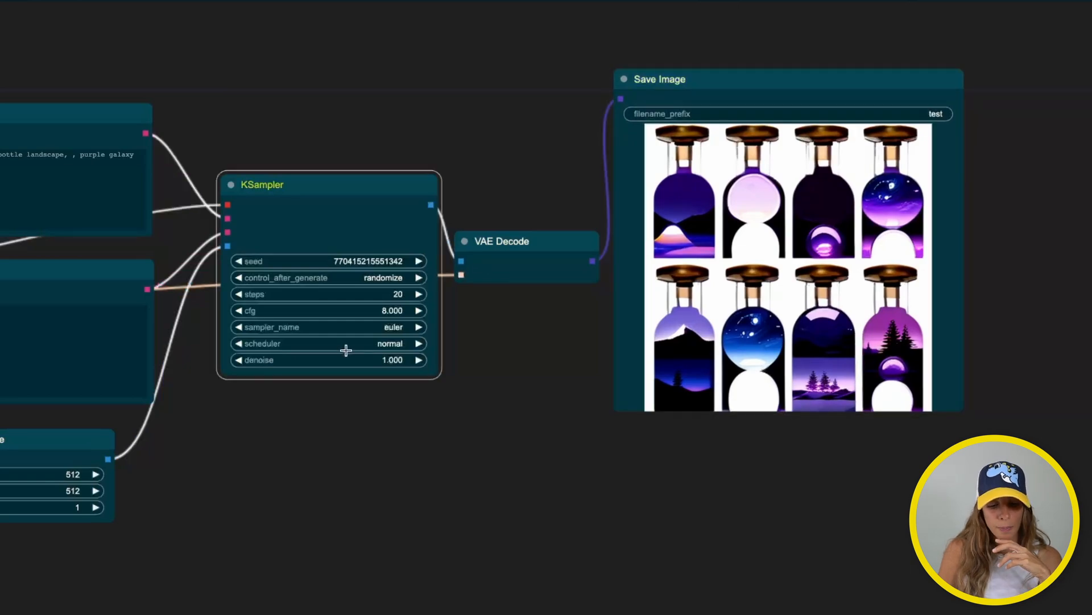
{"action": "left_click", "coordinate": [342, 427]}
{"action": "left_click_drag", "start_coordinate": [273, 486], "coordinate": [592, 477]}
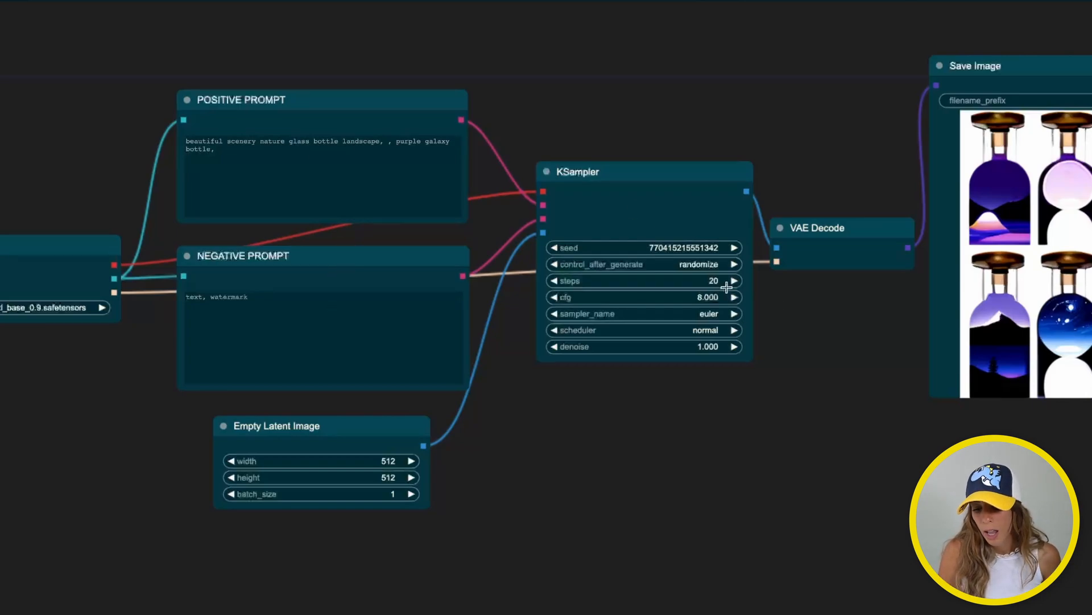
{"action": "left_click_drag", "start_coordinate": [620, 462], "coordinate": [659, 423]}
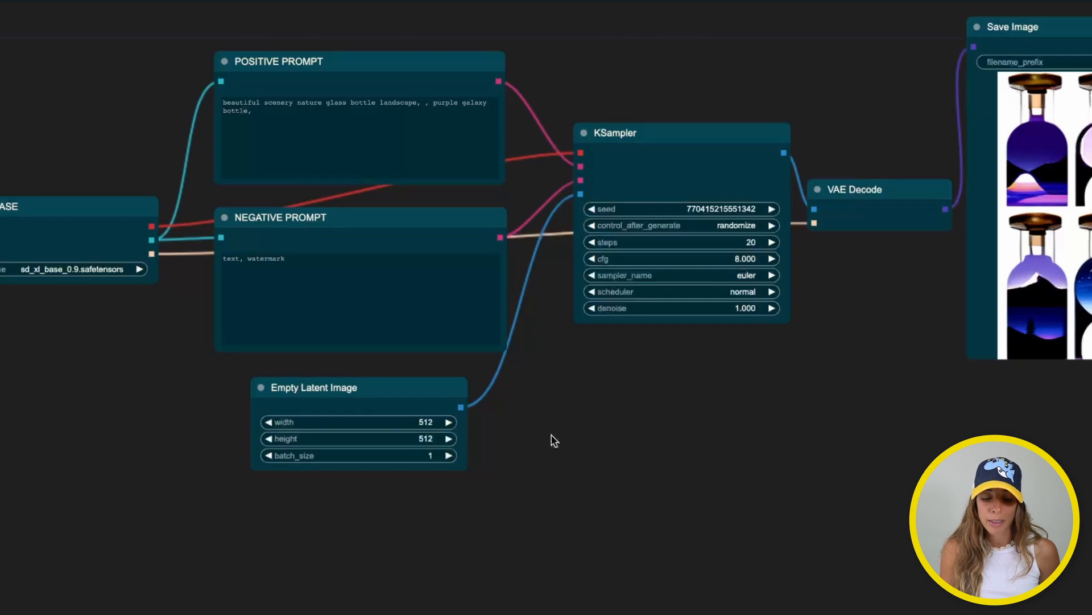
{"action": "left_click_drag", "start_coordinate": [553, 440], "coordinate": [531, 505]}
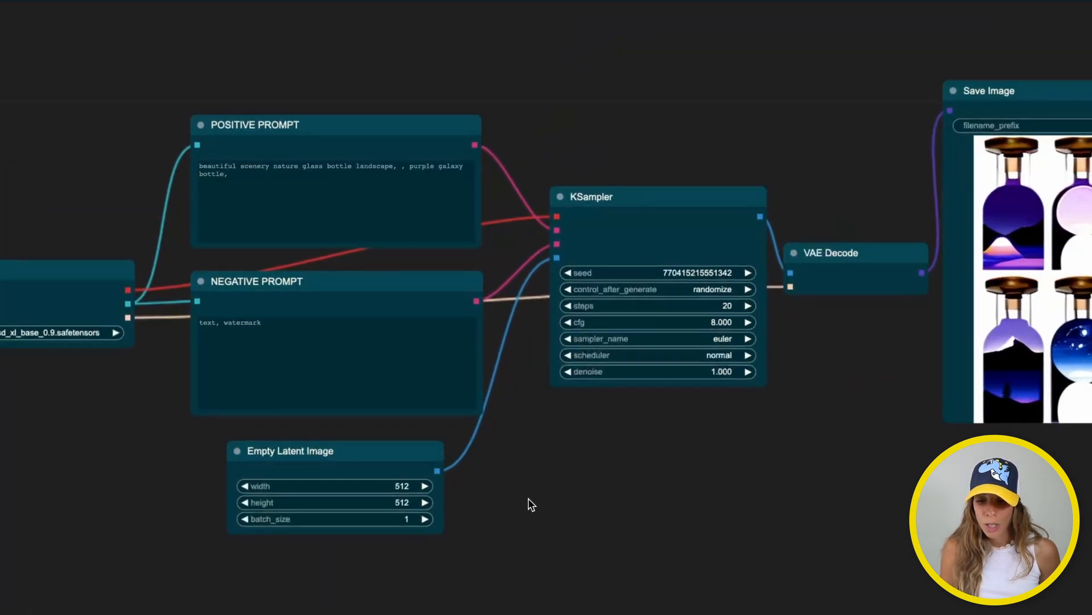
Duplicate the SD XL BASE loader and set the copy to sd_xl_refiner_0.9.safetensors
{"action": "left_click", "coordinate": [53, 269]}
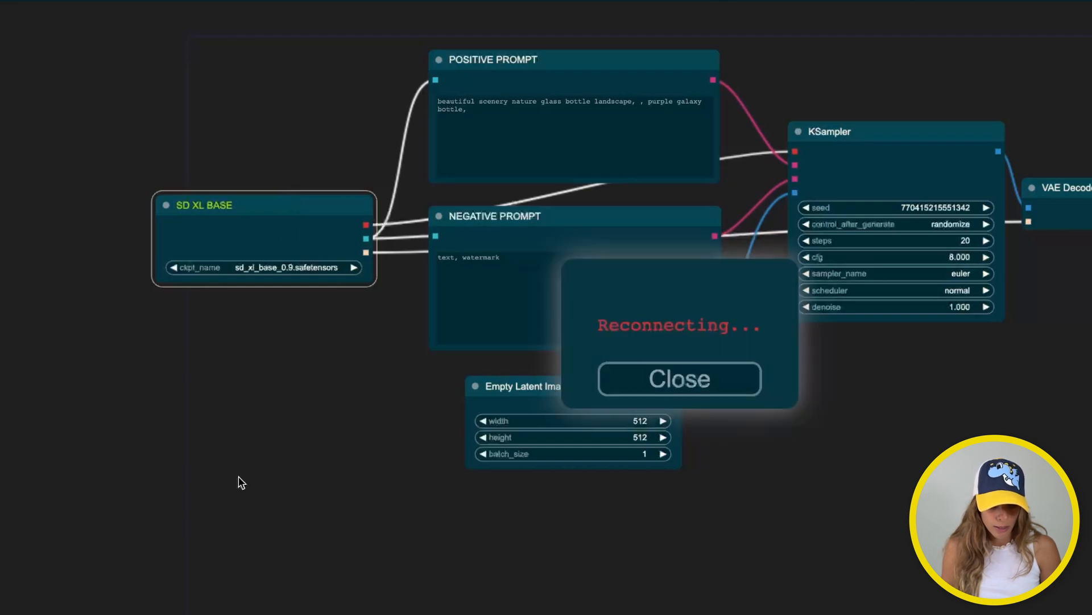
{"action": "key", "text": "ctrl+c"}
{"action": "key", "text": "ctrl+v"}
{"action": "left_click_drag", "start_coordinate": [301, 470], "coordinate": [205, 481]}
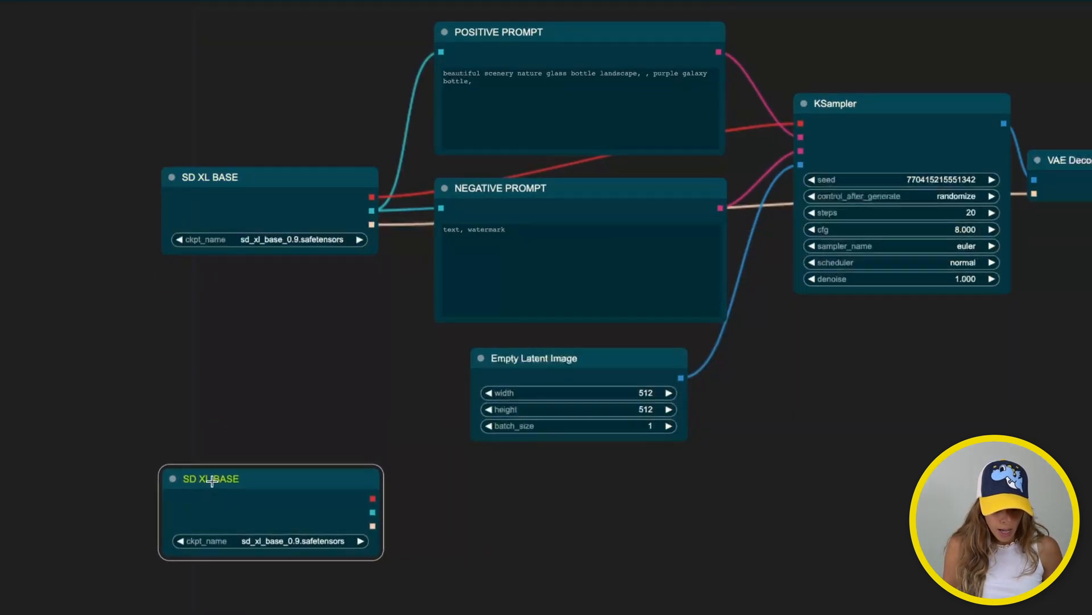
{"action": "left_click", "coordinate": [278, 548]}
{"action": "left_click", "coordinate": [296, 569]}
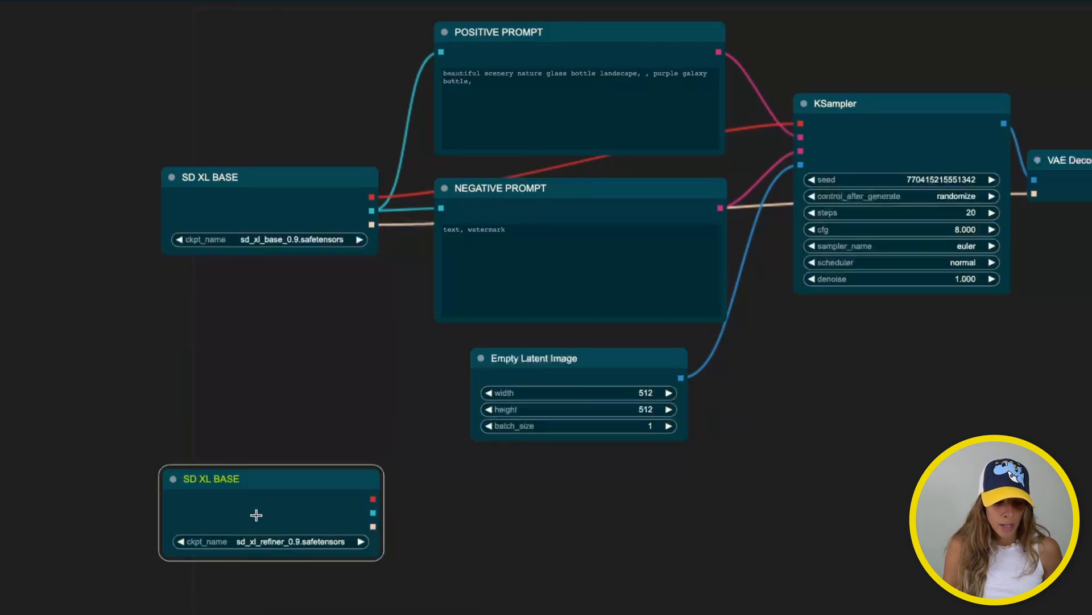
Retitle the duplicate loader 'SD XL REF' and position it below the base loader
{"action": "right_click", "coordinate": [234, 476]}
{"action": "left_click", "coordinate": [276, 495]}
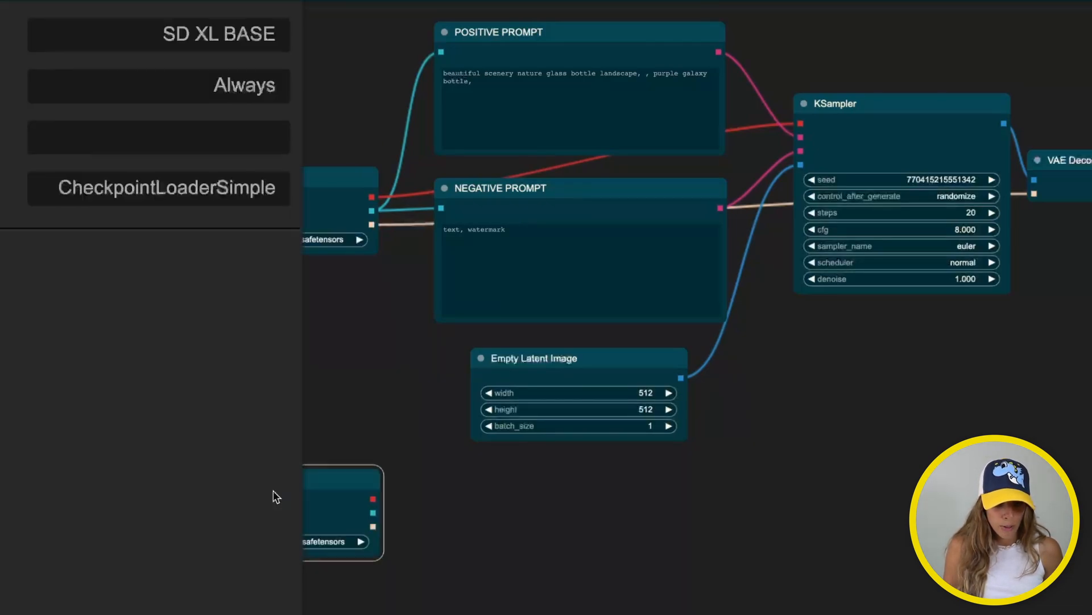
{"action": "left_click", "coordinate": [250, 34]}
{"action": "double_click", "coordinate": [250, 34]}
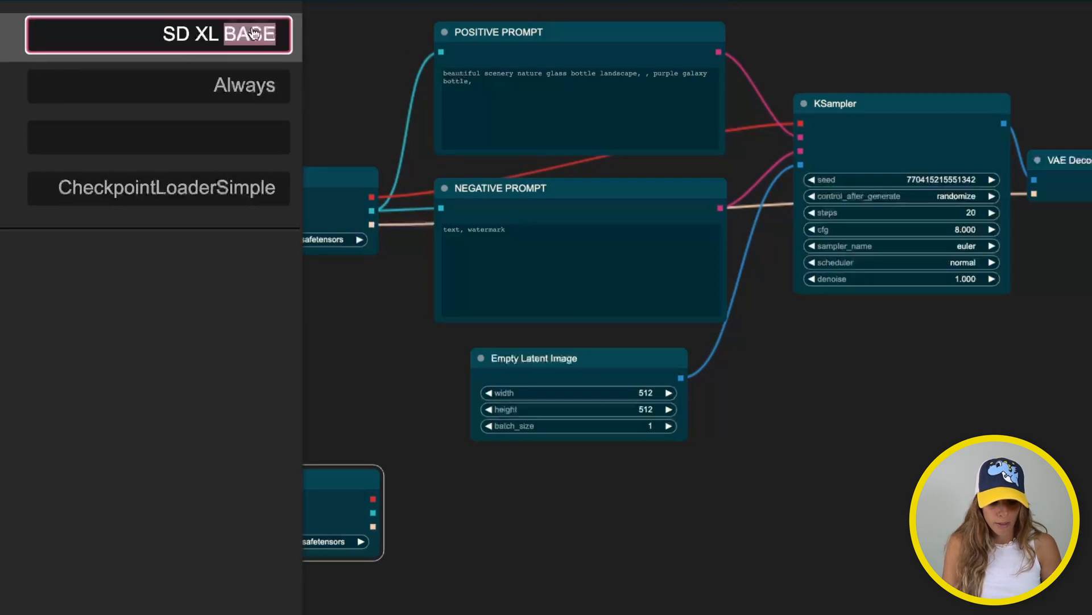
{"action": "type", "text": "REF"}
{"action": "key", "text": "Return"}
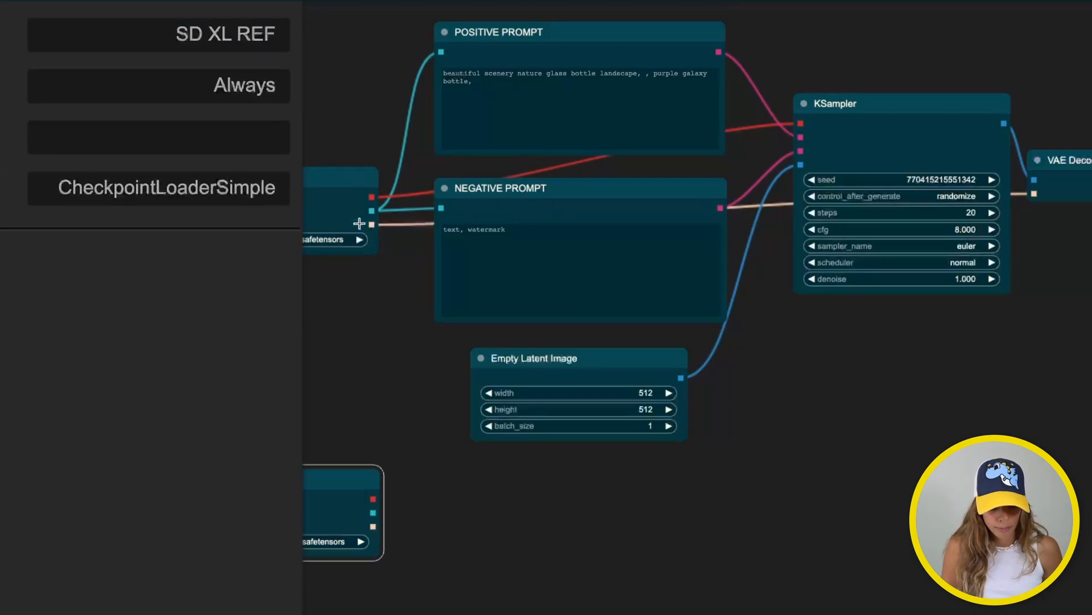
{"action": "left_click", "coordinate": [347, 309]}
{"action": "left_click_drag", "start_coordinate": [252, 452], "coordinate": [277, 468]}
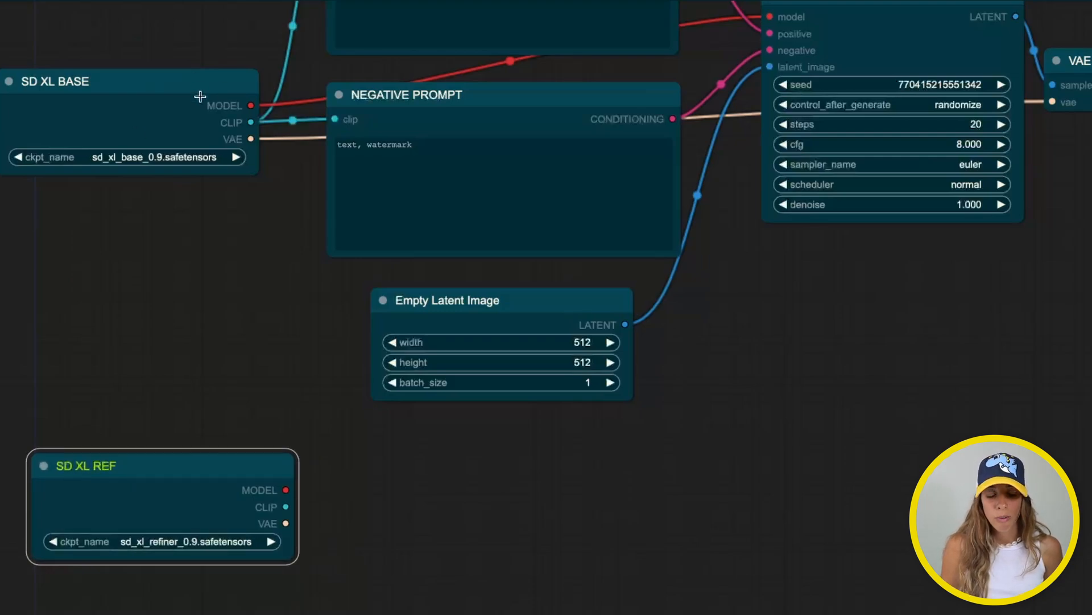
{"action": "left_click_drag", "start_coordinate": [251, 263], "coordinate": [541, 398]}
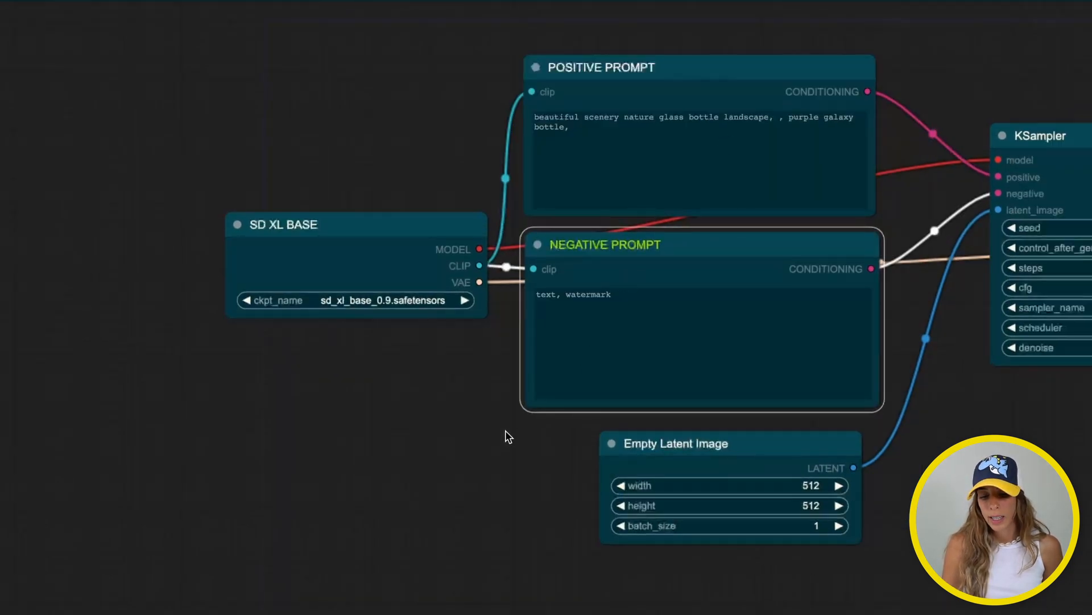
{"action": "left_click_drag", "start_coordinate": [507, 437], "coordinate": [456, 244]}
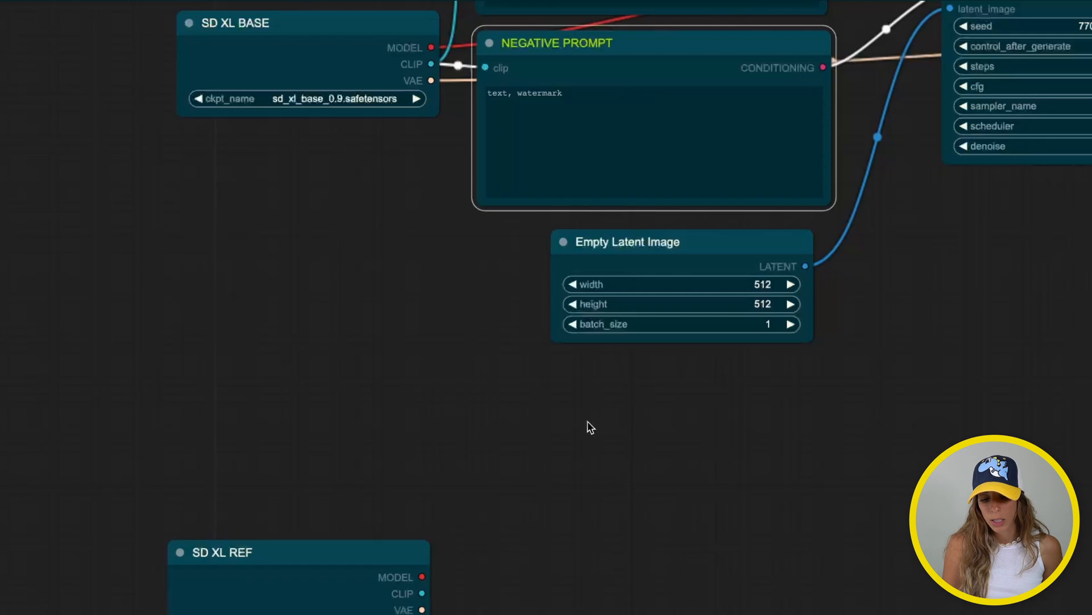
{"action": "left_click_drag", "start_coordinate": [405, 414], "coordinate": [483, 456]}
Add a Primitive node via the 'primi' search and place it below SD XL BASE
{"action": "left_click", "coordinate": [378, 344]}
{"action": "right_click", "coordinate": [376, 341]}
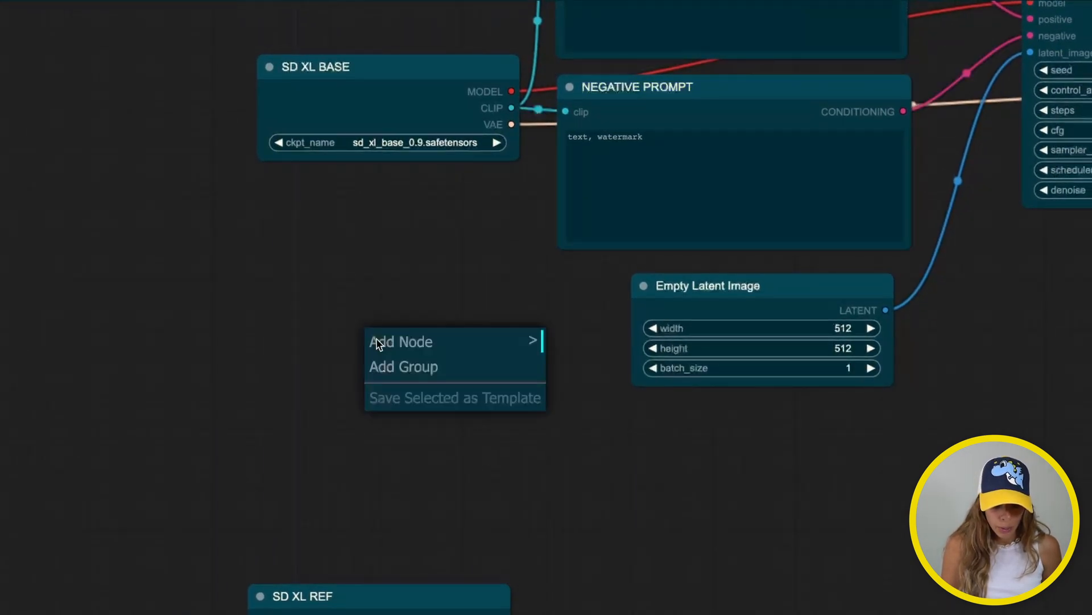
{"action": "left_click", "coordinate": [406, 341]}
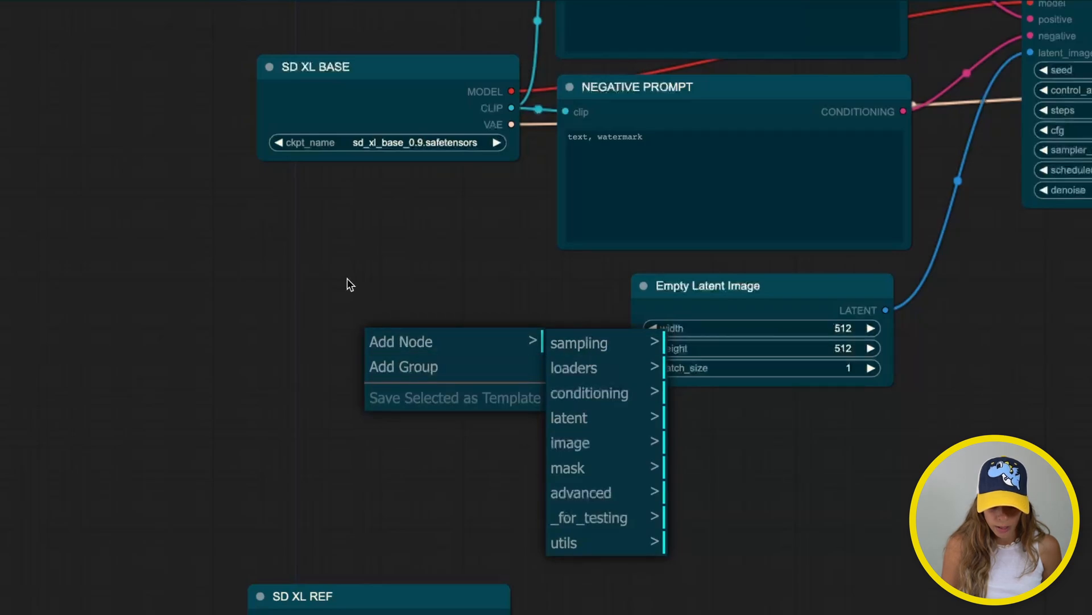
{"action": "left_click", "coordinate": [365, 325]}
{"action": "double_click", "coordinate": [364, 325]}
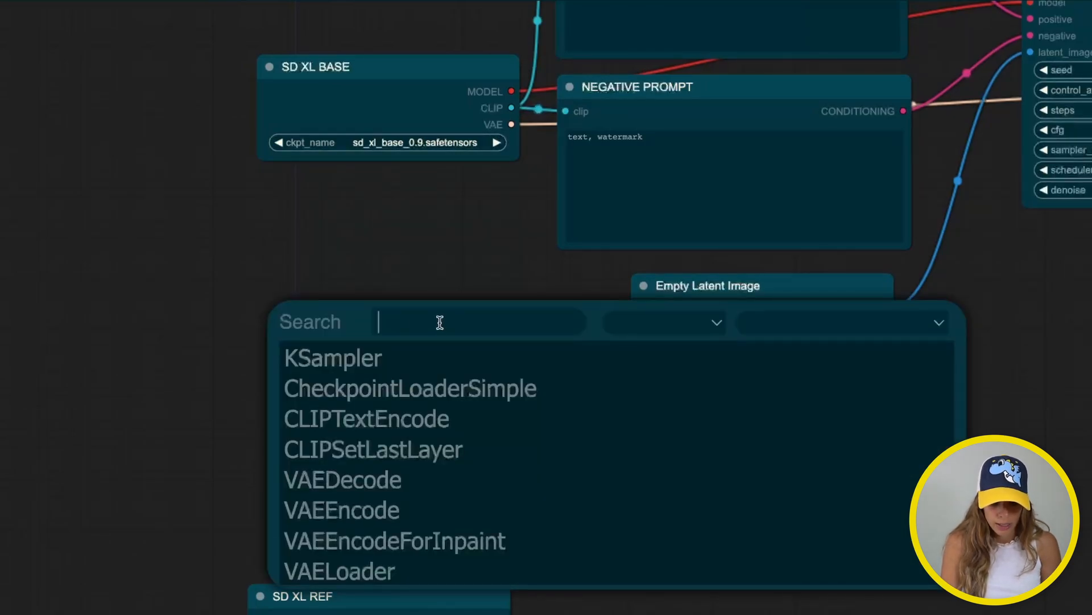
{"action": "type", "text": "primi"}
{"action": "left_click", "coordinate": [456, 361]}
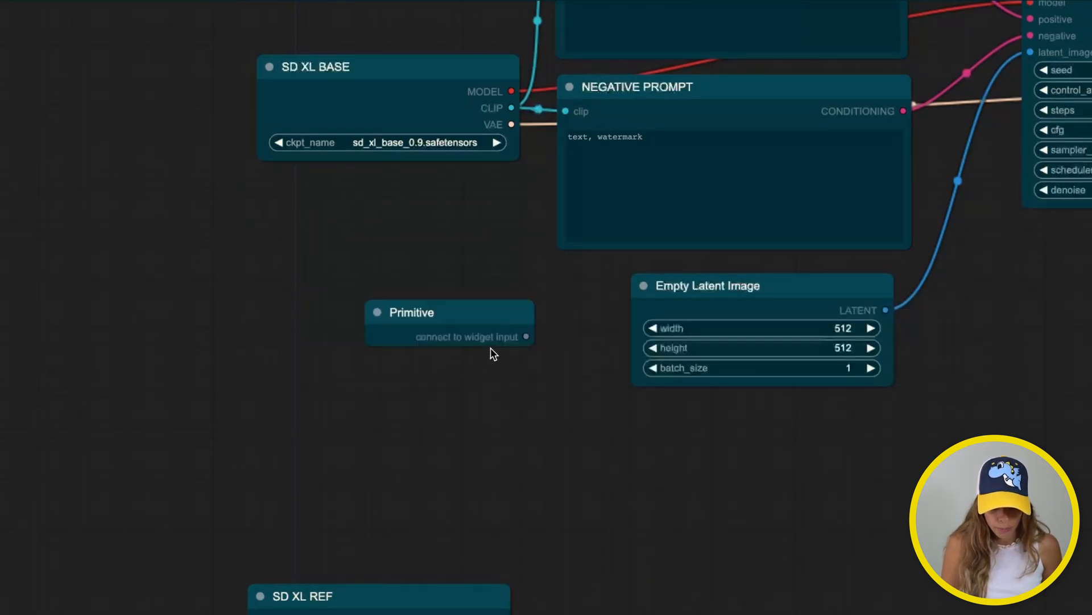
{"action": "left_click_drag", "start_coordinate": [463, 312], "coordinate": [369, 271]}
{"action": "left_click", "coordinate": [394, 451]}
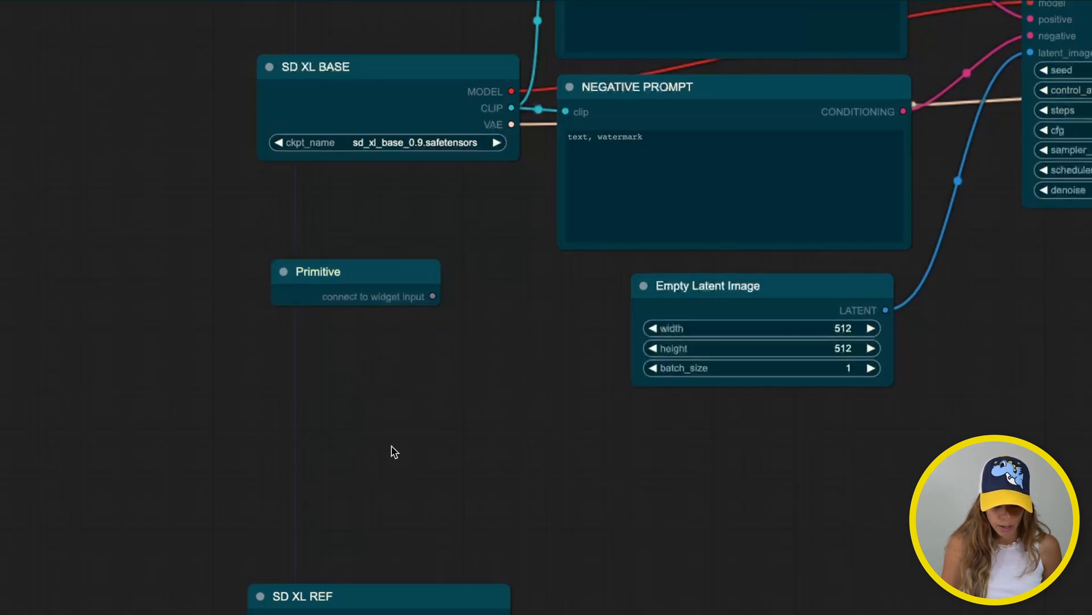
Title the new Primitive node 'POSITIVE PROMPT'
{"action": "left_click", "coordinate": [354, 275]}
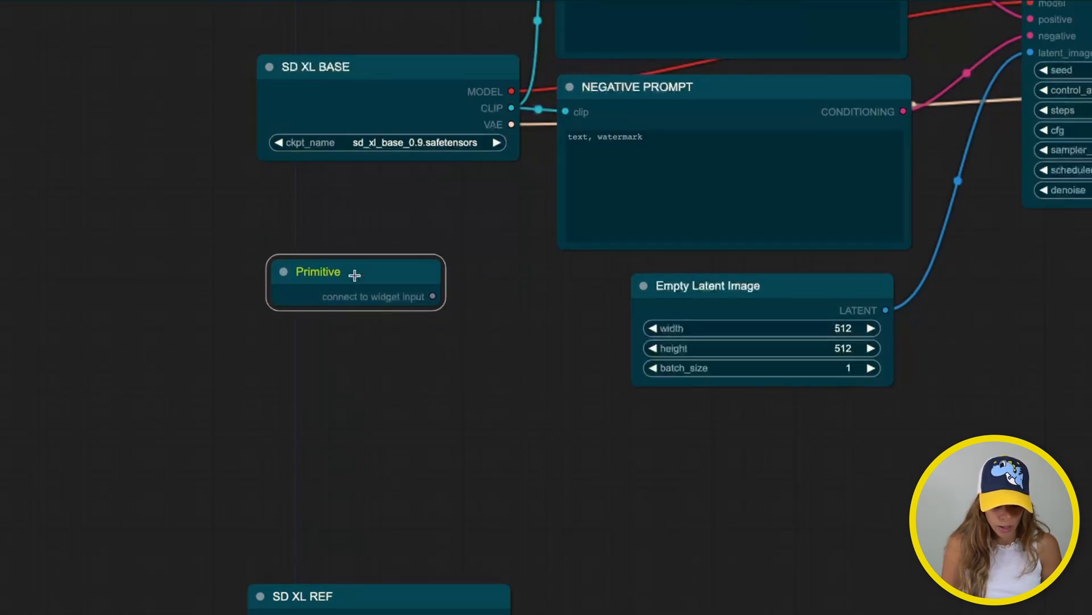
{"action": "right_click", "coordinate": [354, 275]}
{"action": "left_click", "coordinate": [381, 354]}
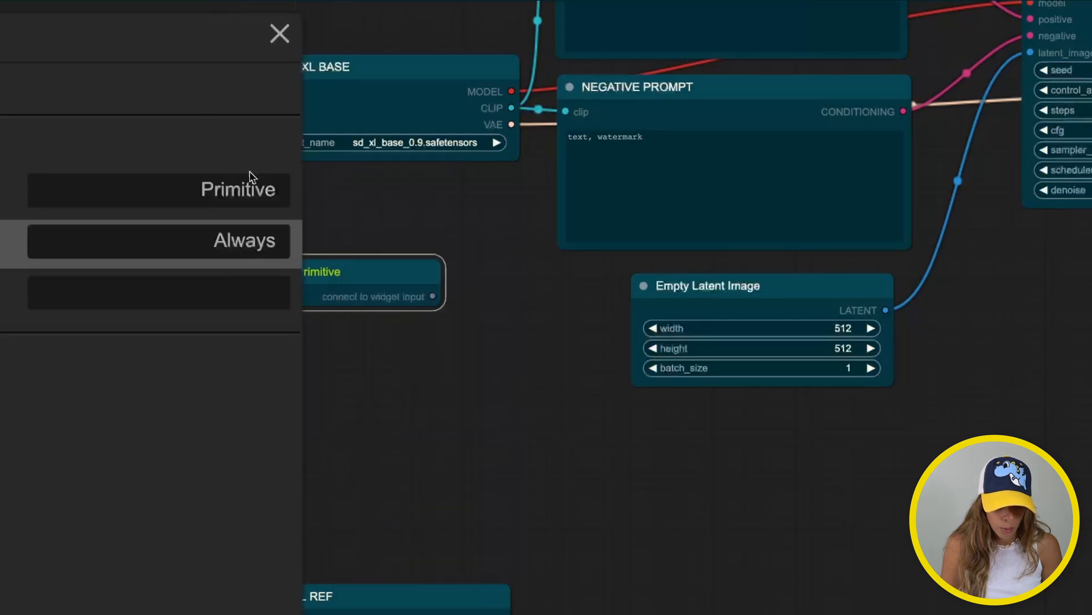
{"action": "double_click", "coordinate": [212, 190]}
{"action": "type", "text": "P"}
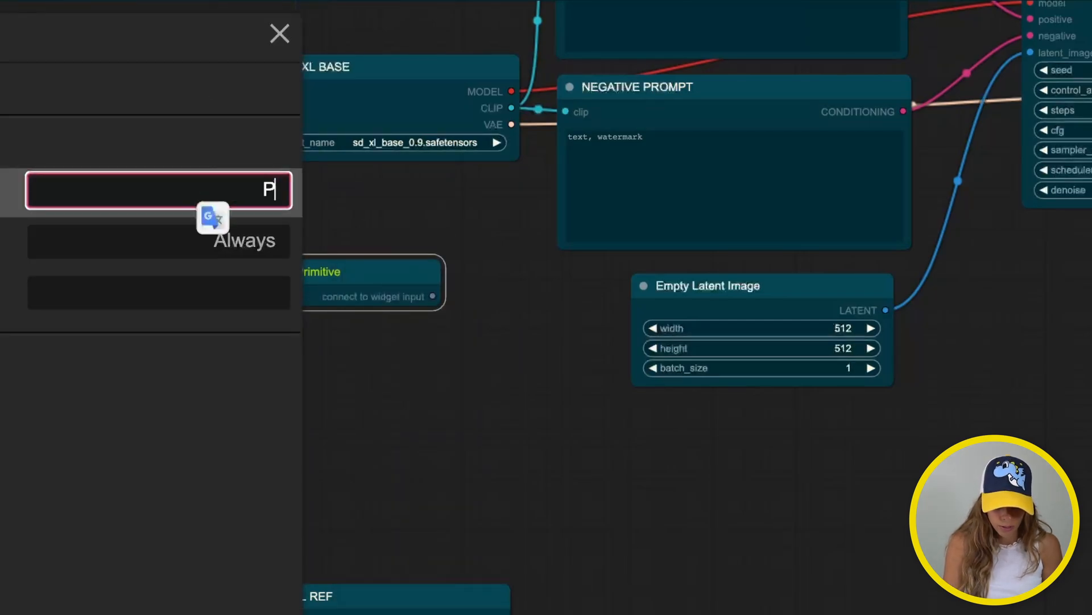
{"action": "type", "text": "OSITIVE P"}
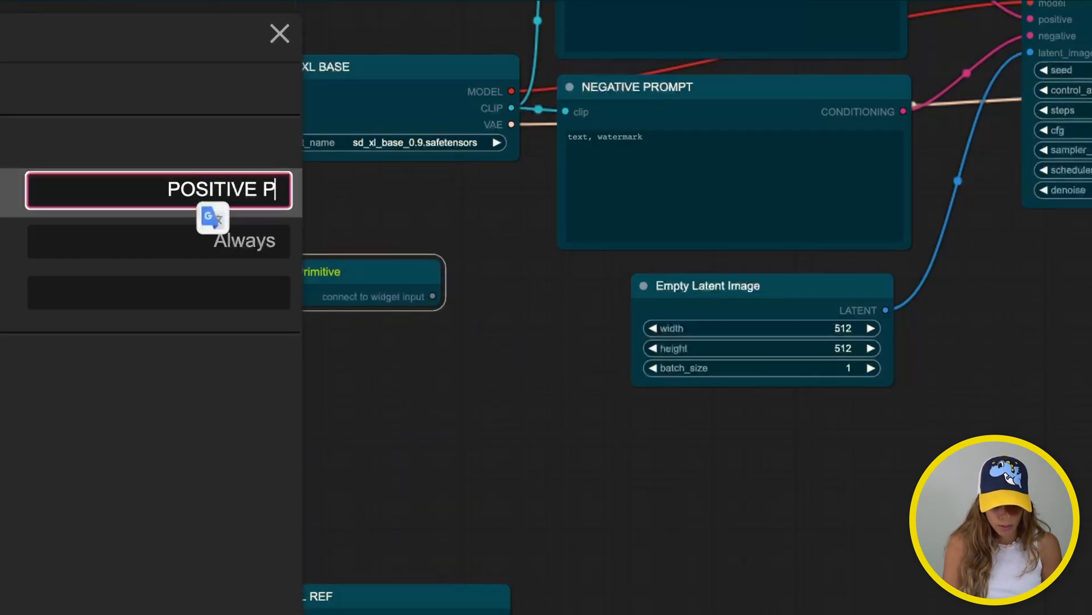
{"action": "type", "text": "ROMPT"}
{"action": "key", "text": "Return"}
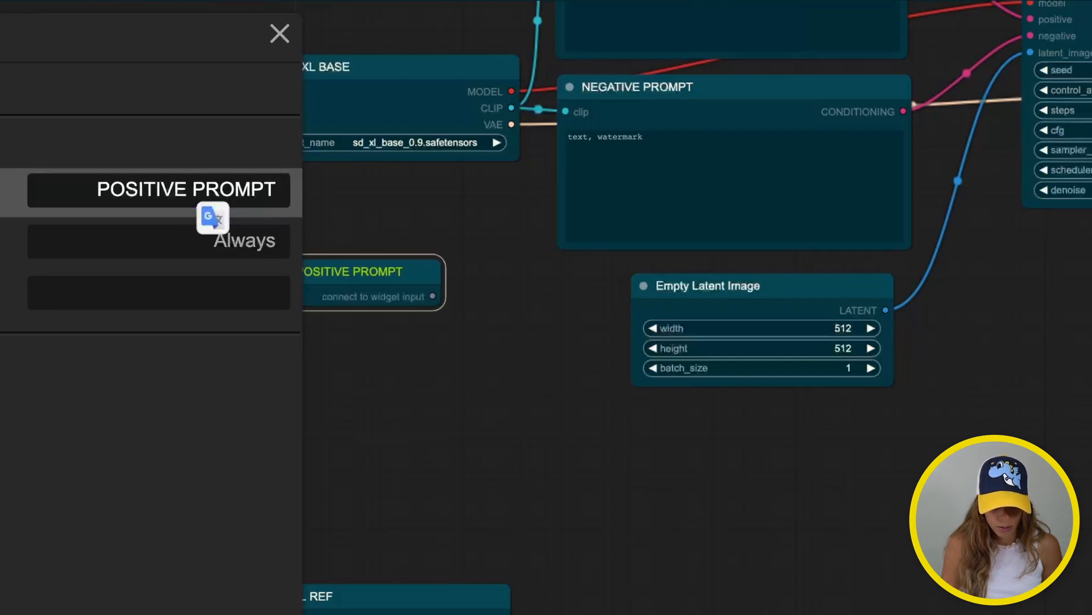
{"action": "left_click", "coordinate": [286, 29]}
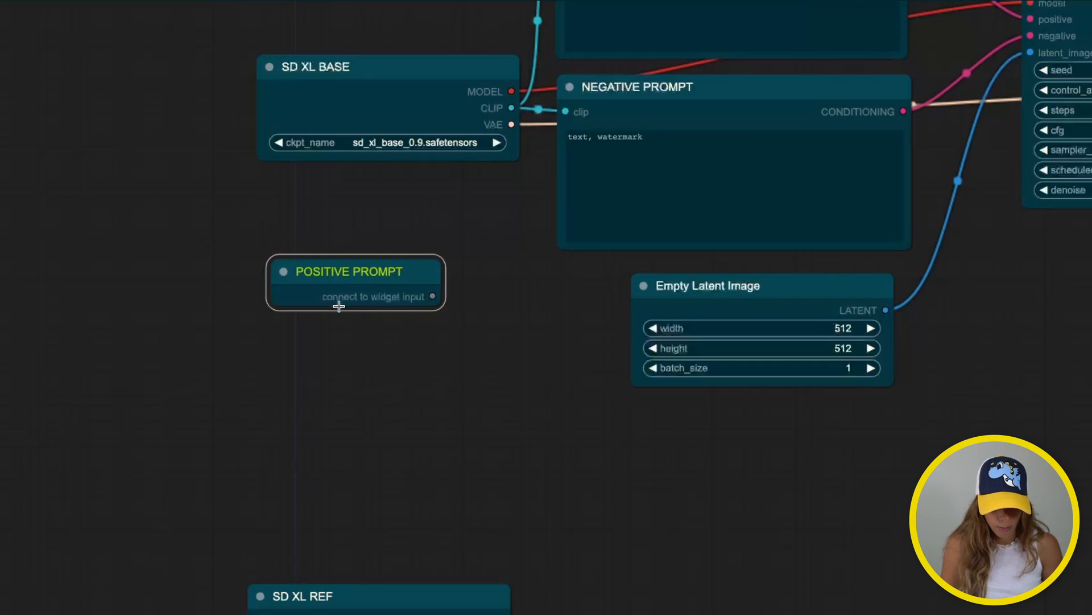
Paste a copy of the primitive below it and retitle the copy 'NEGATIVE PROMPT'
{"action": "key", "text": "ctrl+v"}
{"action": "left_click_drag", "start_coordinate": [372, 342], "coordinate": [315, 358]}
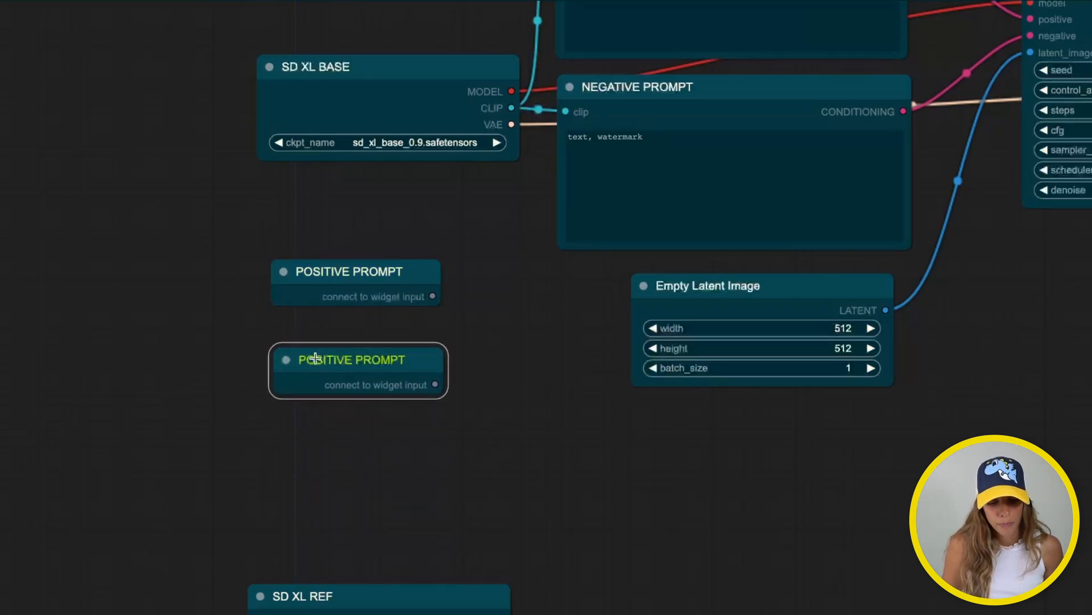
{"action": "right_click", "coordinate": [316, 358]}
{"action": "left_click", "coordinate": [387, 439]}
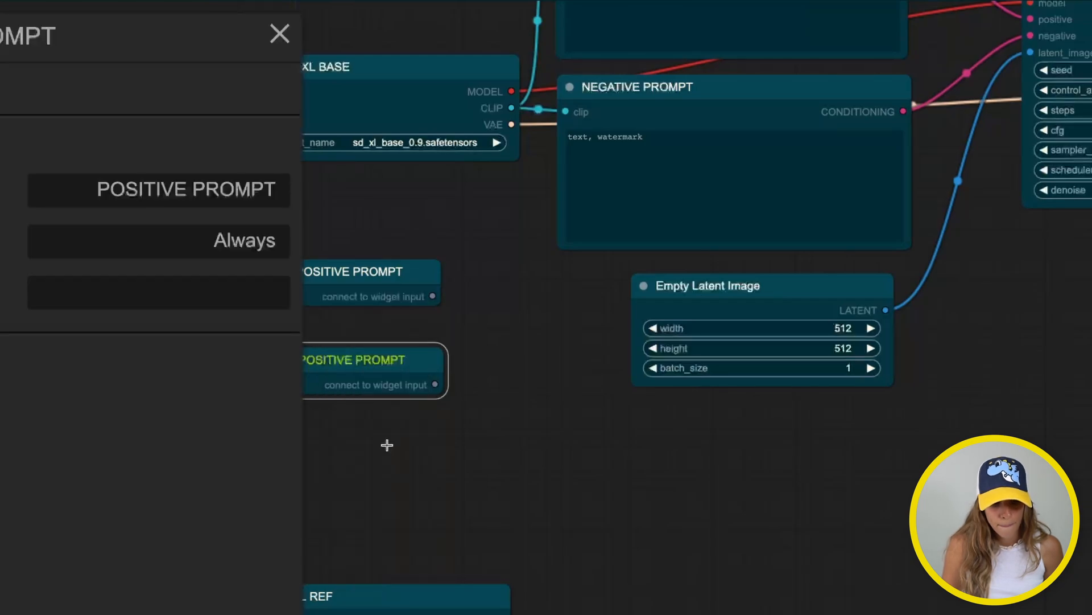
{"action": "triple_click", "coordinate": [161, 194]}
{"action": "type", "text": "NE"}
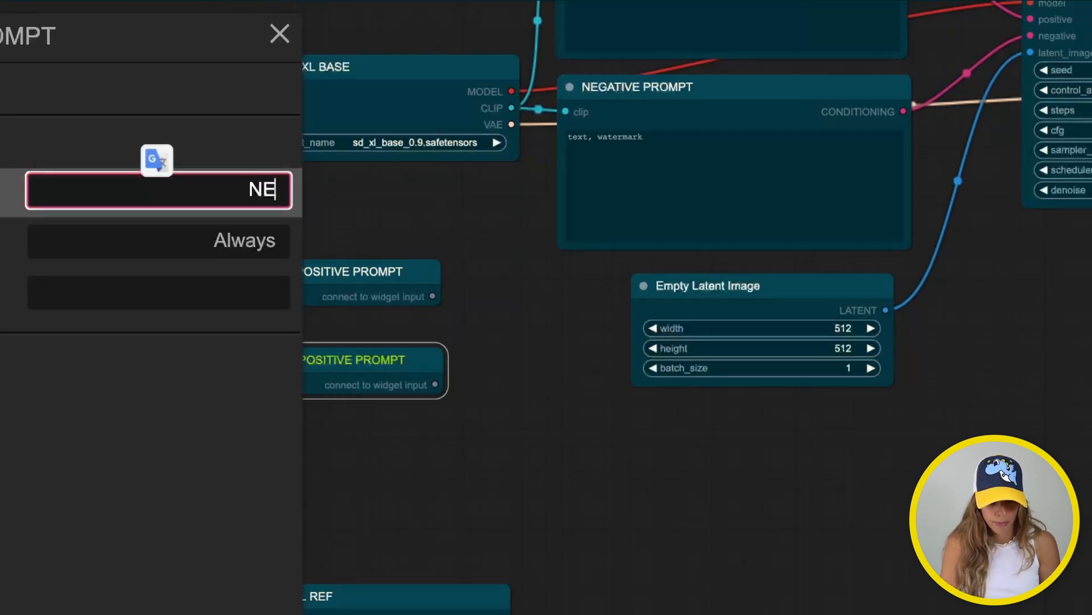
{"action": "type", "text": "GATIVE PROMPT"}
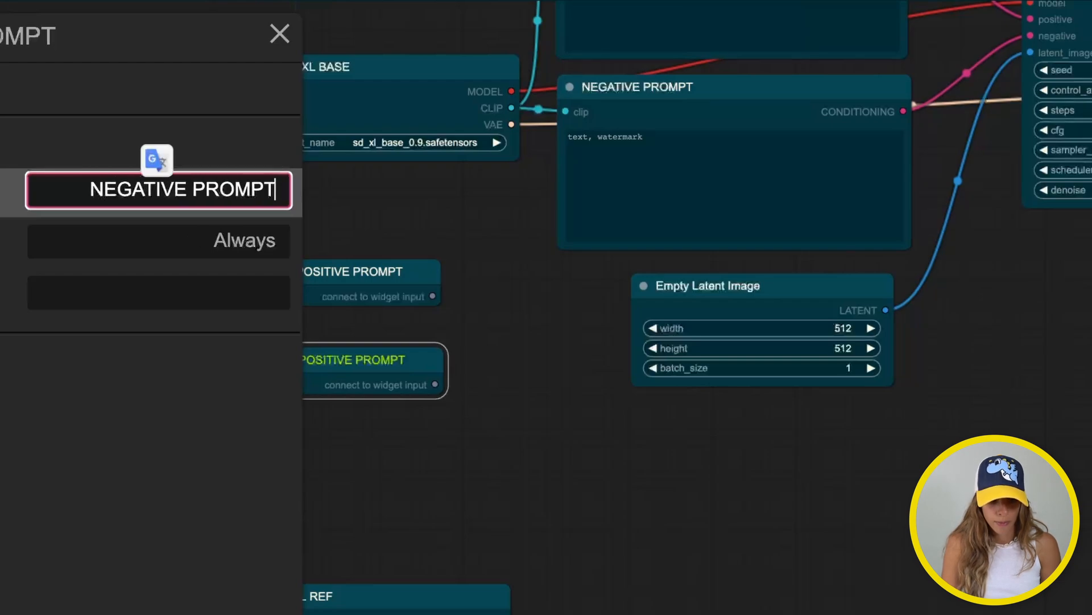
{"action": "key", "text": "Return"}
{"action": "left_click", "coordinate": [277, 35]}
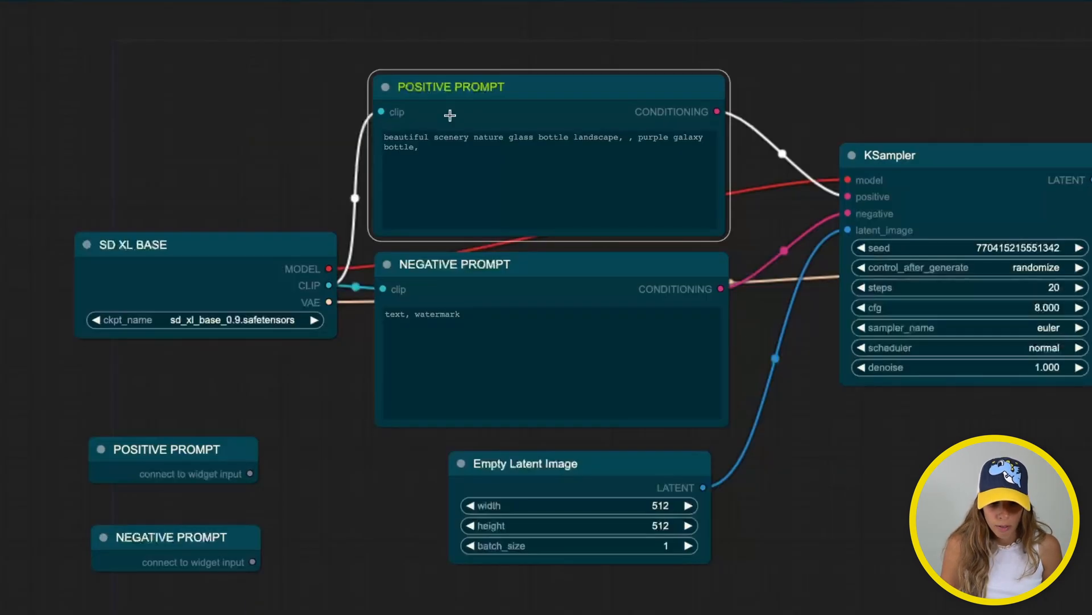
Convert the positive encoder's text to an input and feed it from the POSITIVE PROMPT primitive
{"action": "right_click", "coordinate": [451, 112]}
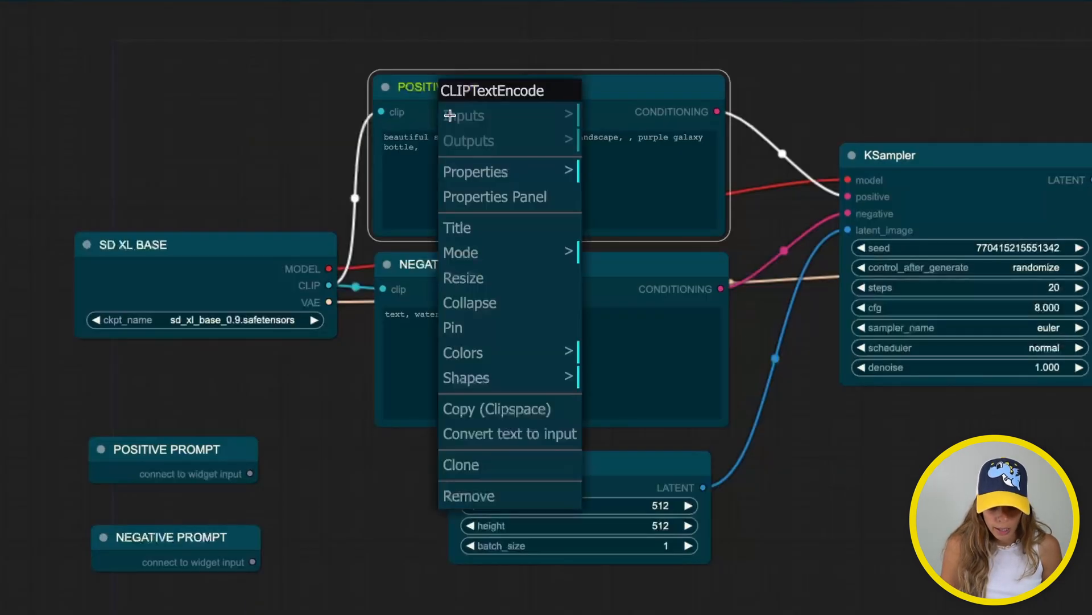
{"action": "left_click", "coordinate": [485, 437]}
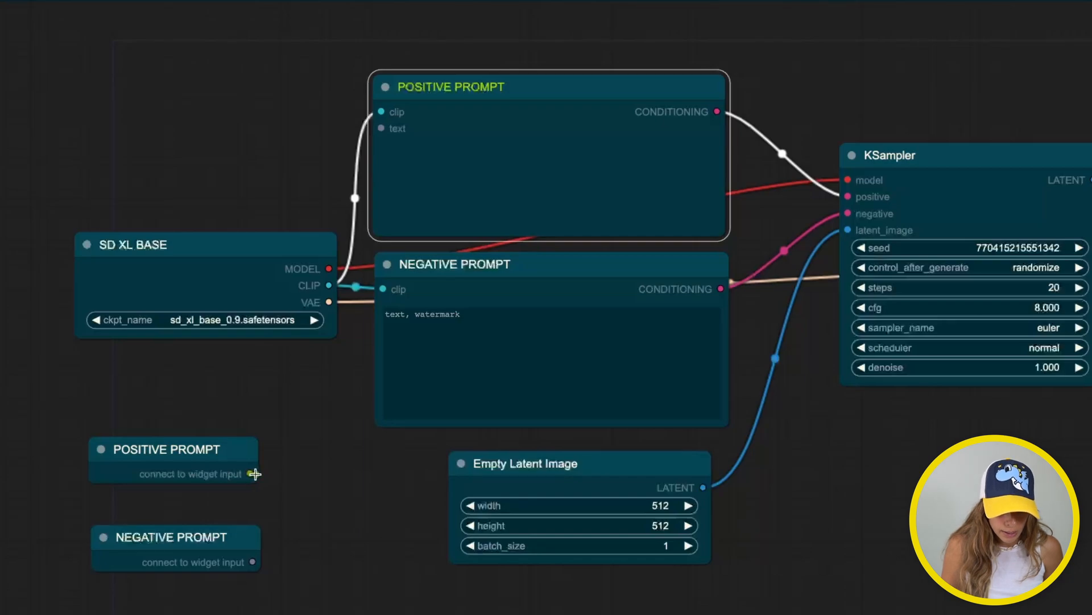
{"action": "left_click_drag", "start_coordinate": [255, 473], "coordinate": [381, 128]}
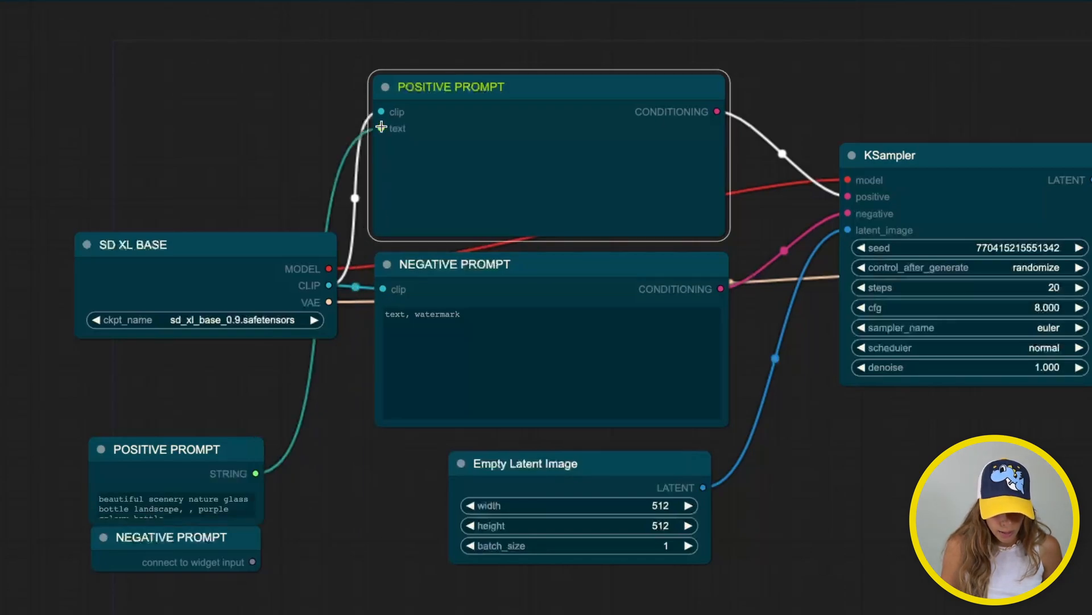
{"action": "left_click_drag", "start_coordinate": [127, 463], "coordinate": [129, 398]}
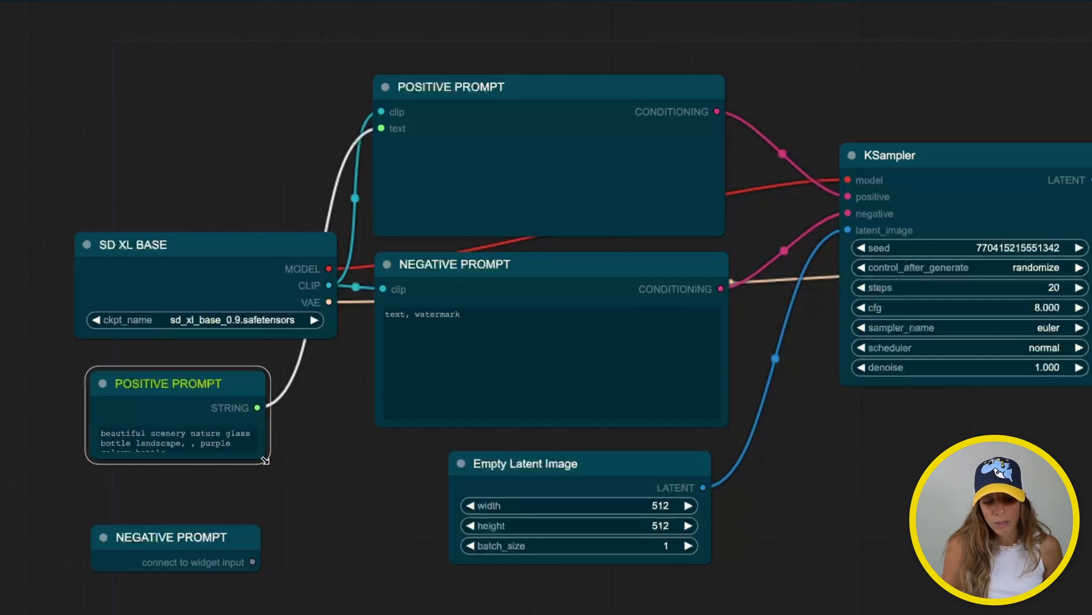
{"action": "left_click_drag", "start_coordinate": [266, 460], "coordinate": [329, 502]}
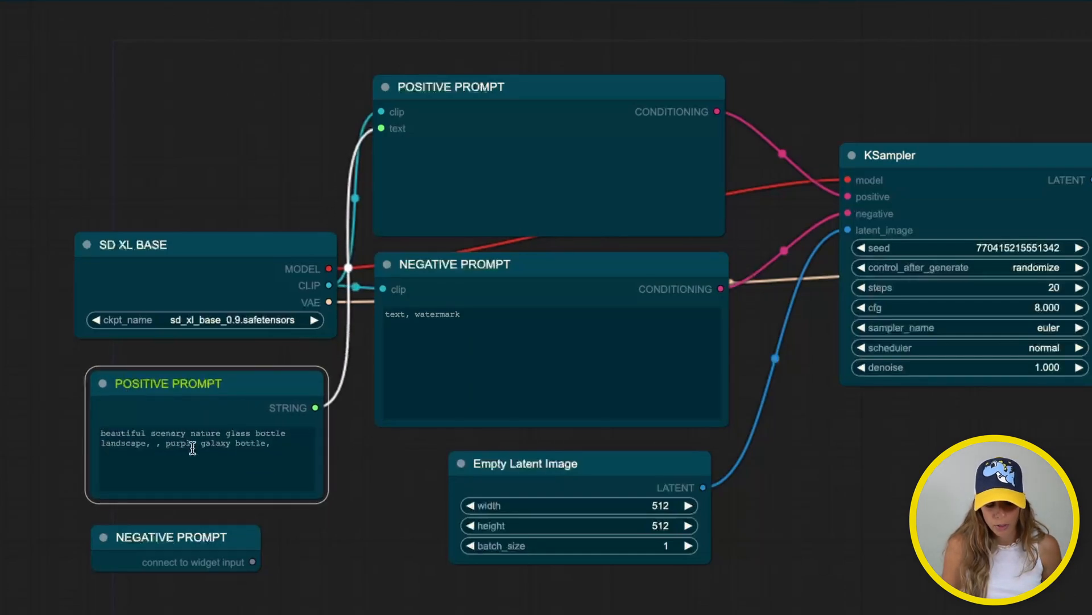
Convert the negative encoder's text to an input and wire in the NEGATIVE PROMPT primitive
{"action": "left_click", "coordinate": [443, 294]}
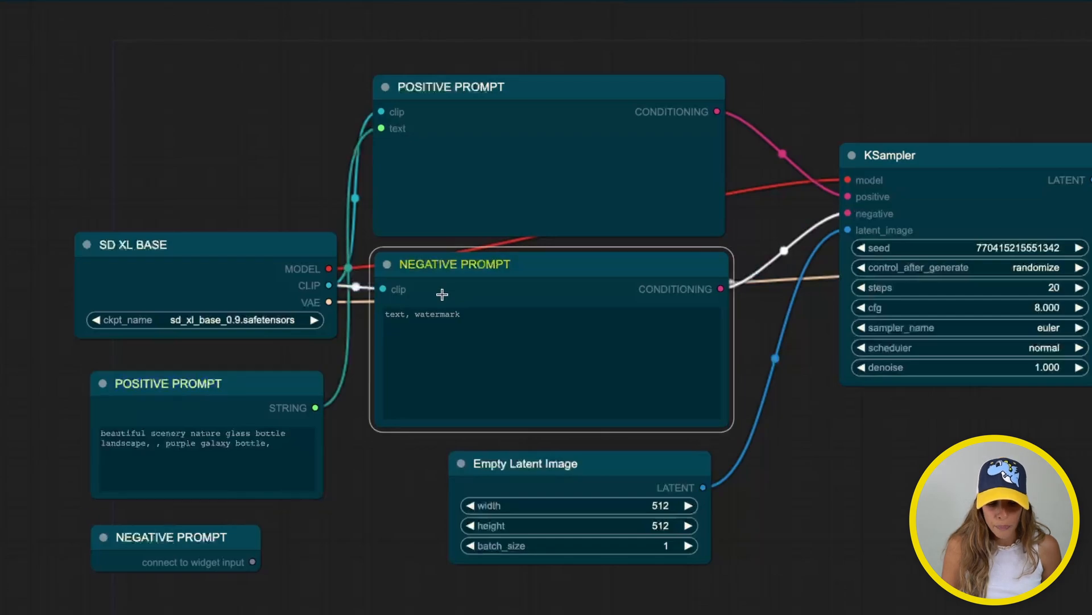
{"action": "right_click", "coordinate": [468, 265]}
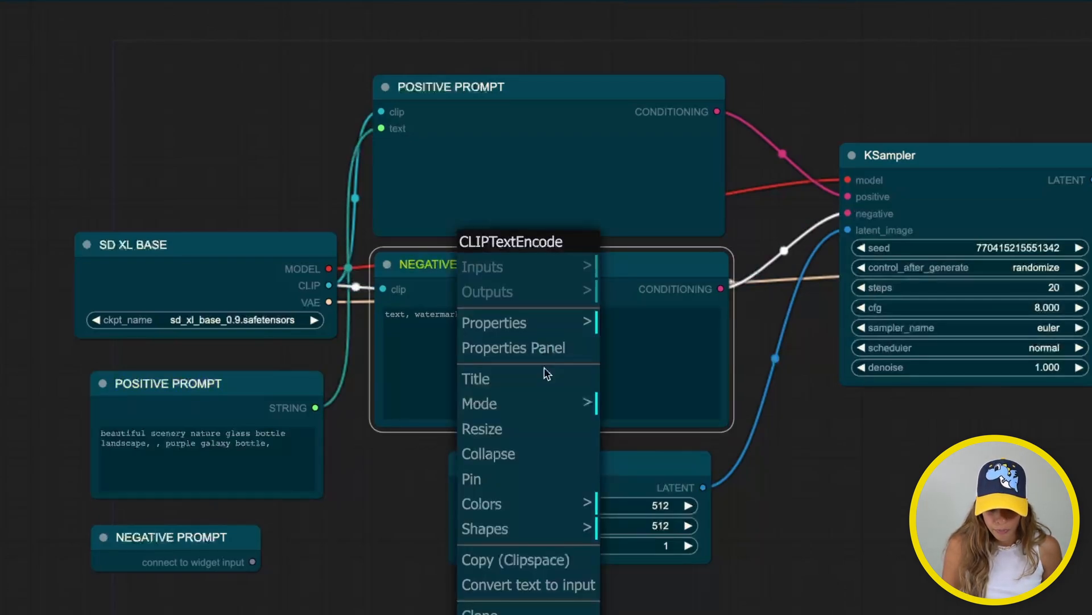
{"action": "left_click", "coordinate": [496, 586]}
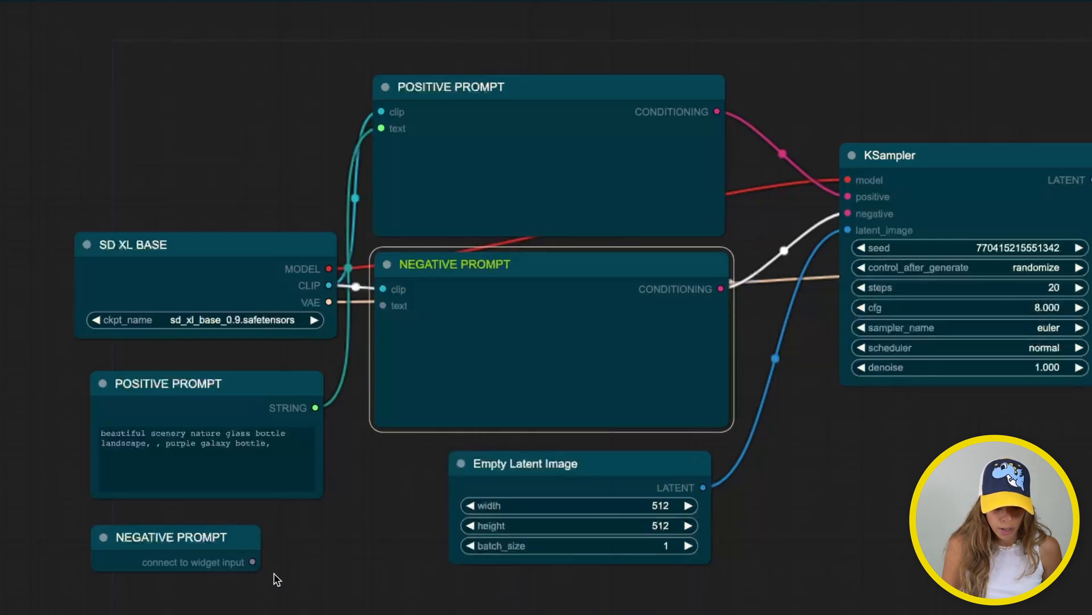
{"action": "left_click_drag", "start_coordinate": [251, 562], "coordinate": [382, 305]}
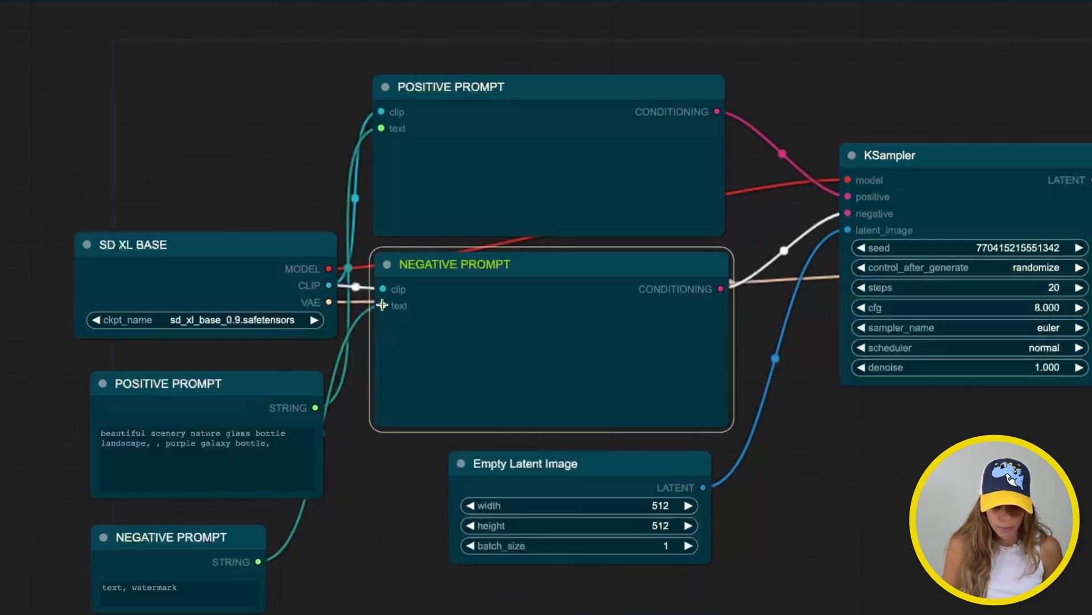
Collapse the POSITIVE and NEGATIVE PROMPT encoder nodes and arrange them compactly
{"action": "left_click", "coordinate": [387, 265]}
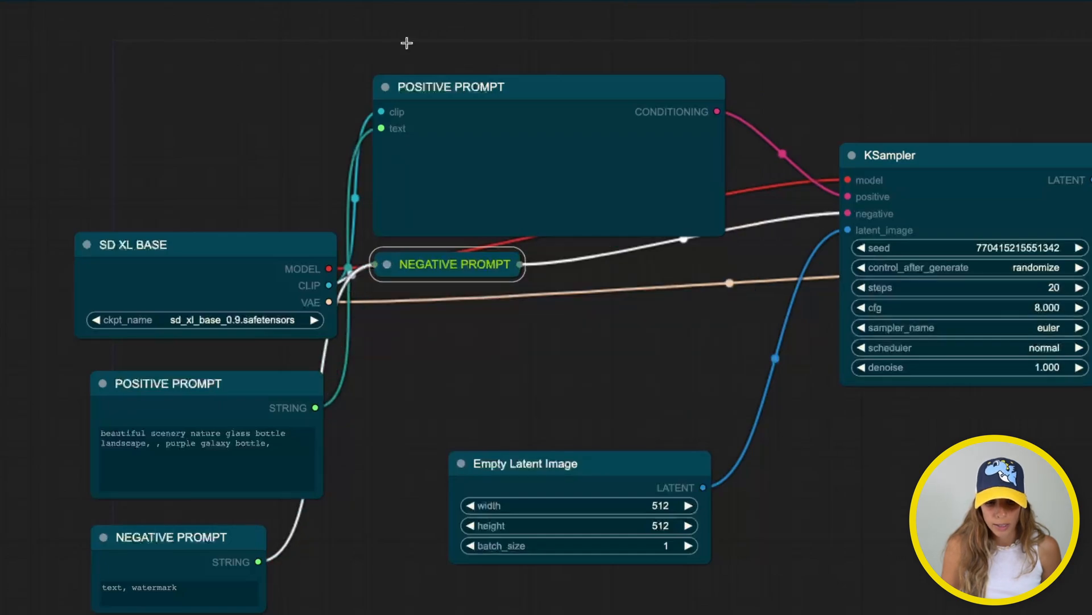
{"action": "left_click", "coordinate": [381, 87]}
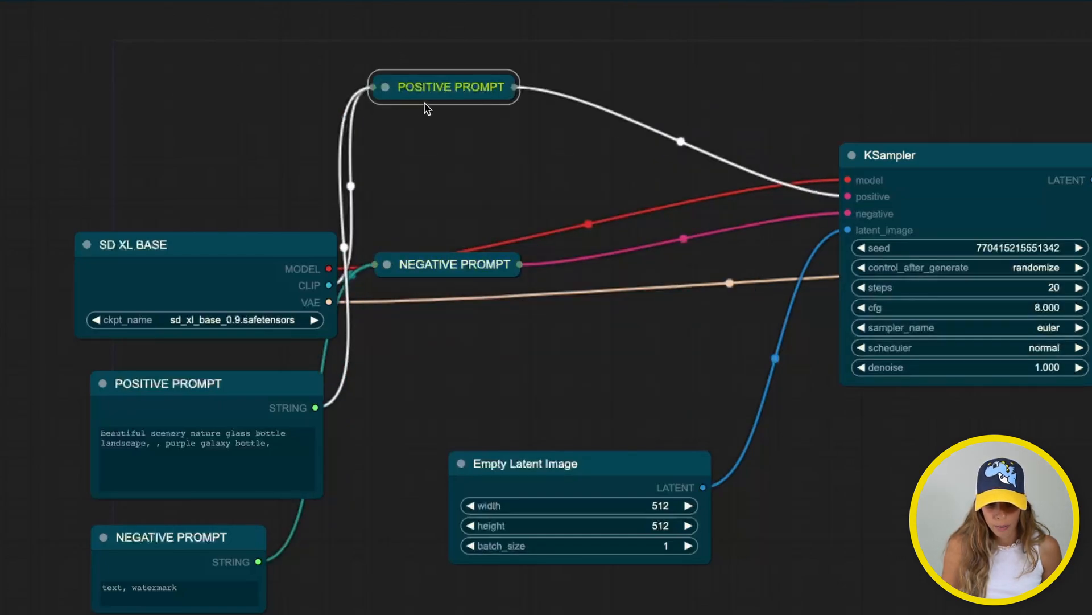
{"action": "left_click_drag", "start_coordinate": [427, 89], "coordinate": [522, 197]}
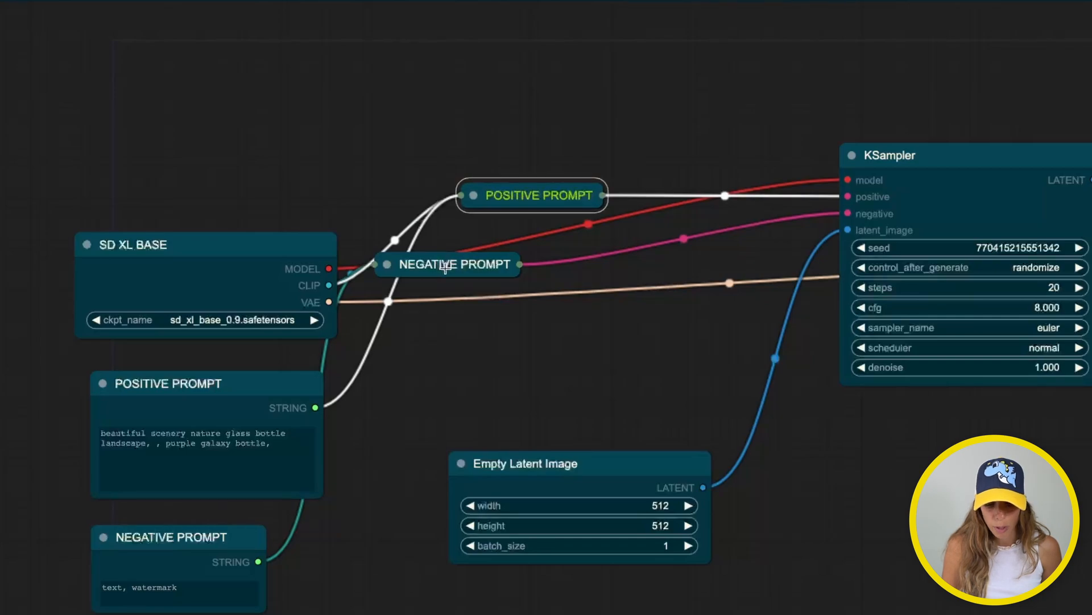
{"action": "left_click_drag", "start_coordinate": [441, 272], "coordinate": [535, 269]}
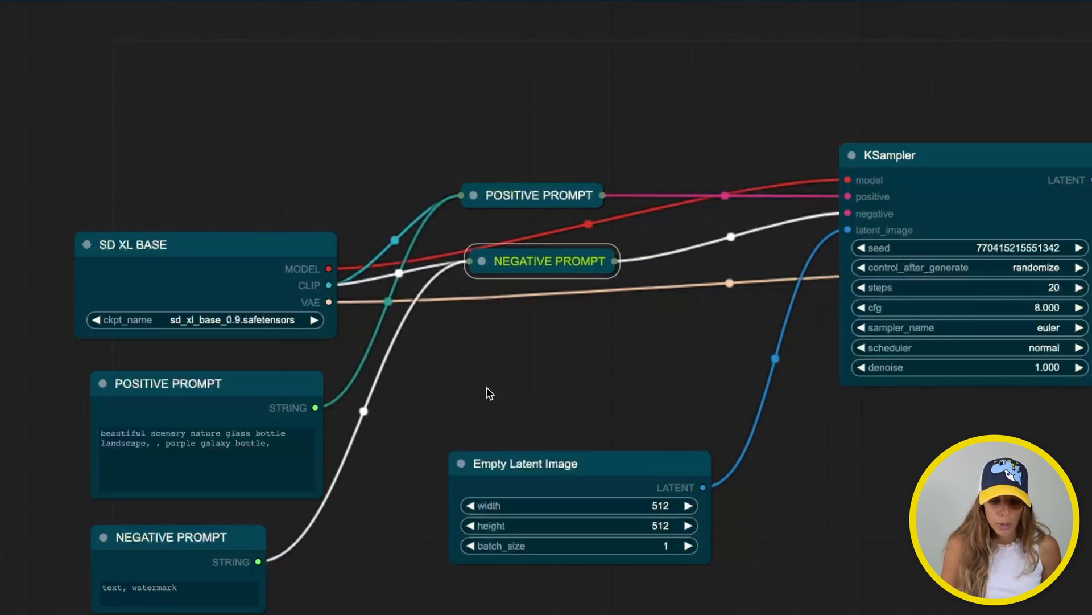
{"action": "left_click_drag", "start_coordinate": [488, 390], "coordinate": [480, 317]}
{"action": "left_click_drag", "start_coordinate": [516, 182], "coordinate": [499, 166]}
Paste copies of both collapsed prompt encoders next to the SD XL REF loader
{"action": "left_click", "coordinate": [517, 122]}
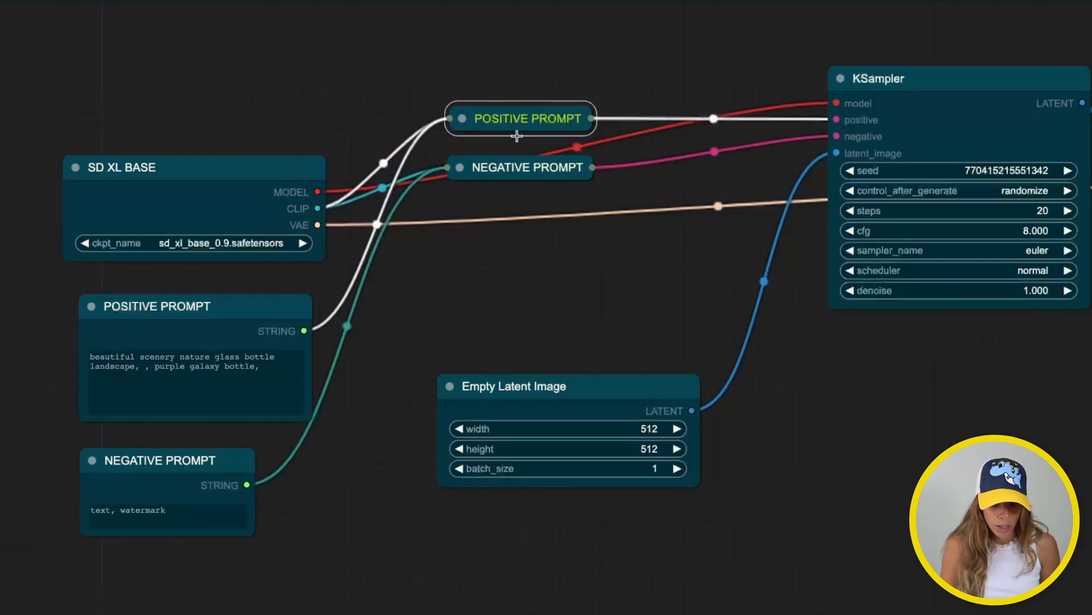
{"action": "left_click", "coordinate": [512, 159], "text": "shift"}
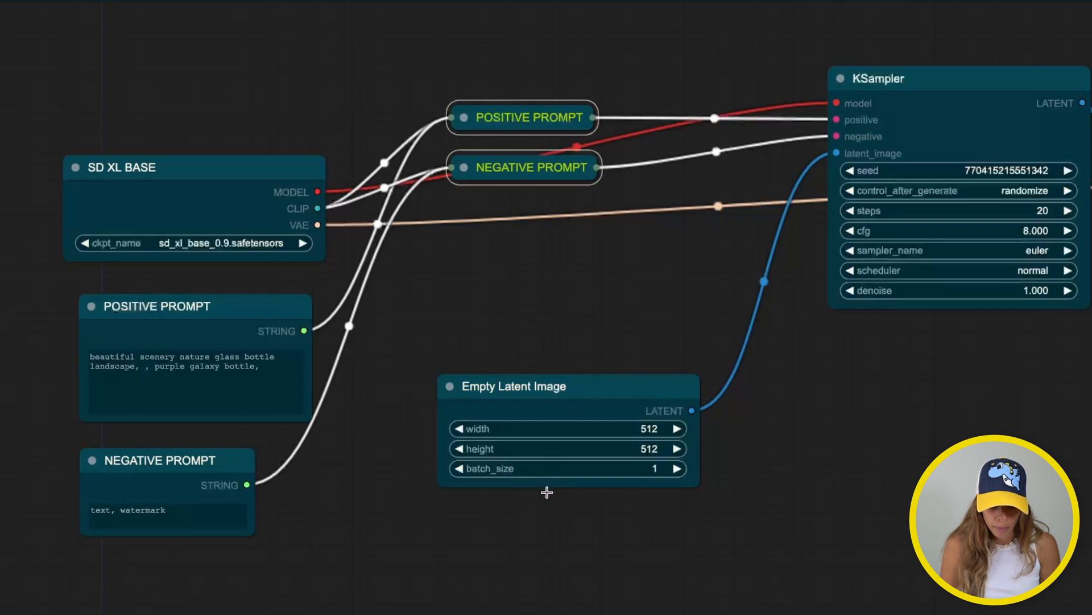
{"action": "left_click_drag", "start_coordinate": [546, 493], "coordinate": [512, 230]}
{"action": "key", "text": "ctrl+v"}
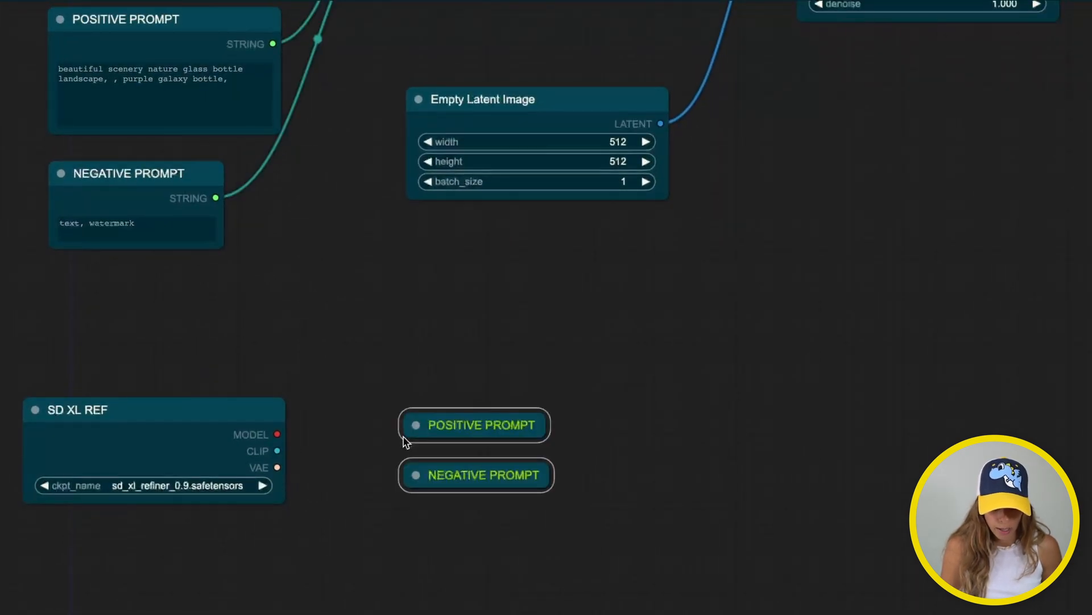
Expand the pasted encoders and feed their text from the POSITIVE and NEGATIVE PROMPT strings
{"action": "left_click", "coordinate": [431, 424]}
{"action": "left_click_drag", "start_coordinate": [432, 424], "coordinate": [432, 408]}
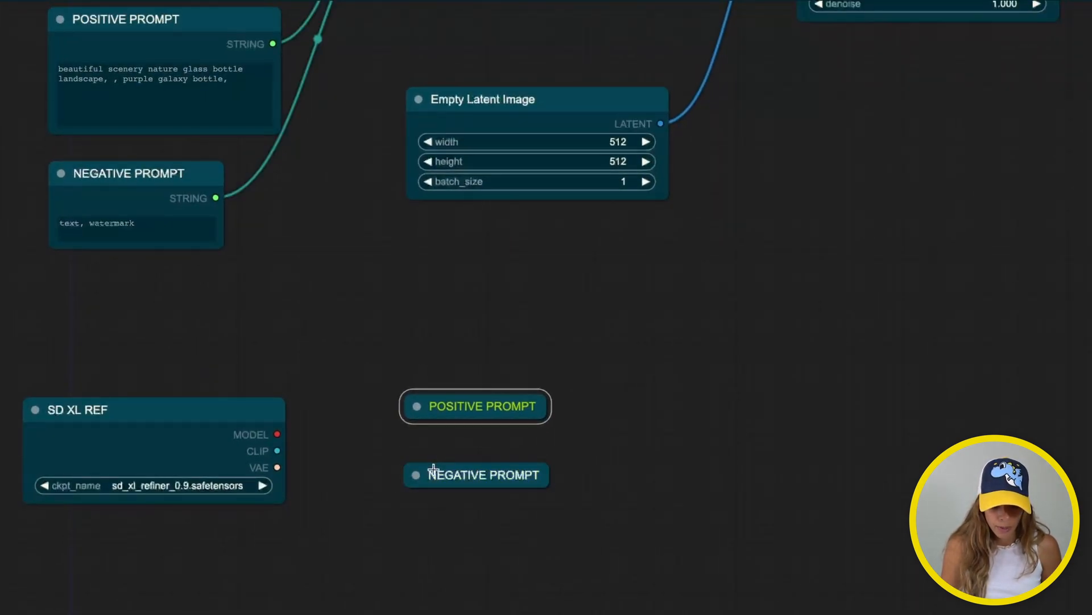
{"action": "left_click_drag", "start_coordinate": [434, 469], "coordinate": [434, 460]}
{"action": "left_click", "coordinate": [429, 373]}
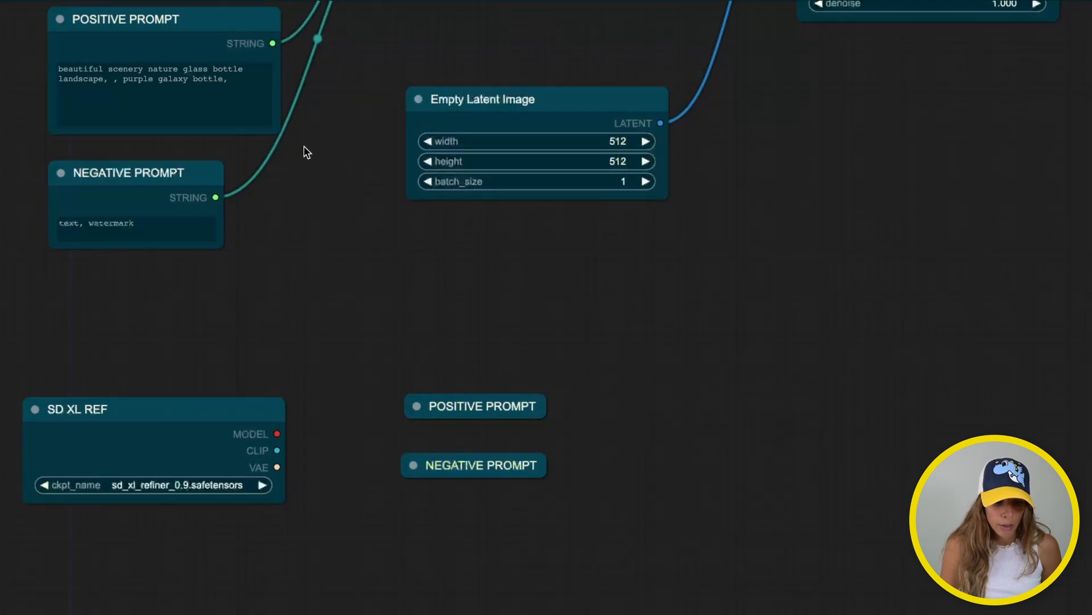
{"action": "left_click", "coordinate": [416, 406]}
{"action": "left_click_drag", "start_coordinate": [463, 407], "coordinate": [446, 268]}
{"action": "left_click_drag", "start_coordinate": [275, 41], "coordinate": [393, 297]}
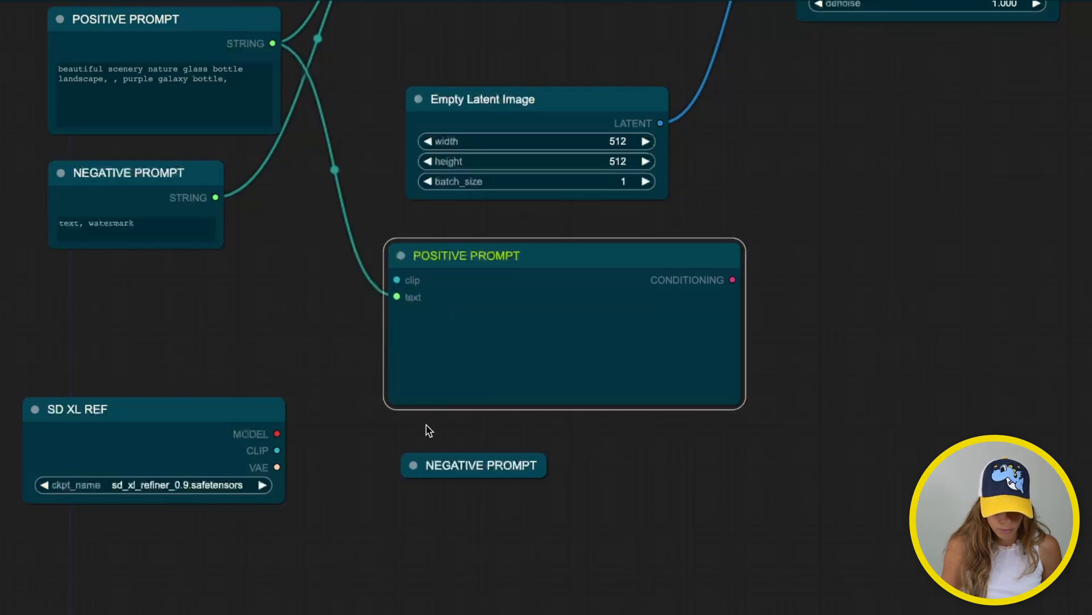
{"action": "left_click", "coordinate": [415, 461]}
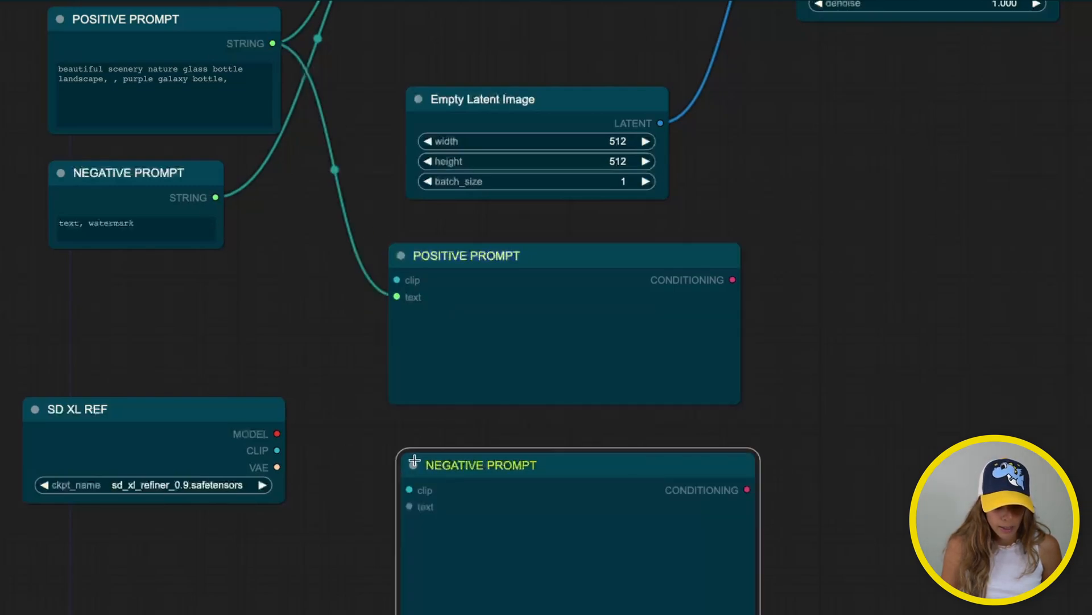
{"action": "left_click_drag", "start_coordinate": [212, 198], "coordinate": [409, 506]}
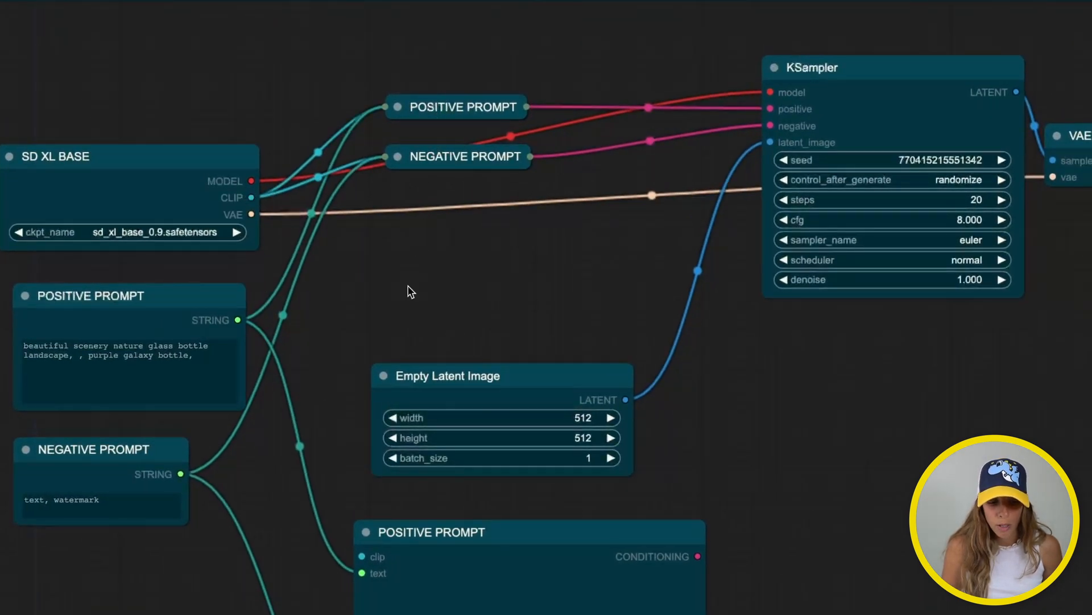
Link SD XL REF's CLIP output to the clip inputs of the new positive and negative encoders
{"action": "left_click_drag", "start_coordinate": [408, 286], "coordinate": [405, 166]}
{"action": "scroll", "coordinate": [407, 172], "scroll_direction": "down", "scroll_amount": 4}
{"action": "scroll", "coordinate": [407, 172], "scroll_direction": "up", "scroll_amount": 5}
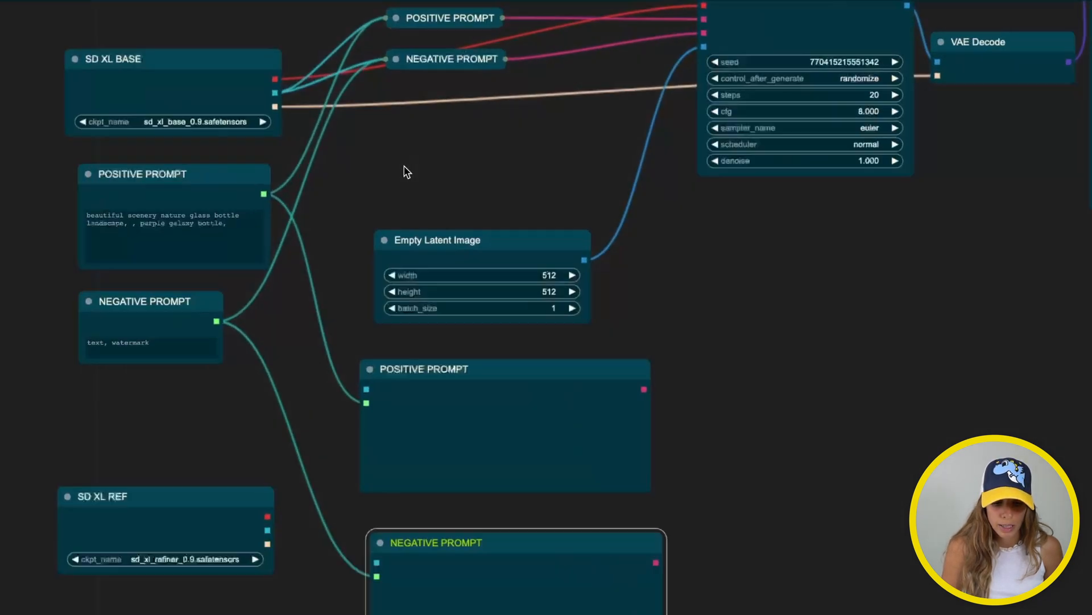
{"action": "left_click_drag", "start_coordinate": [408, 173], "coordinate": [413, 42]}
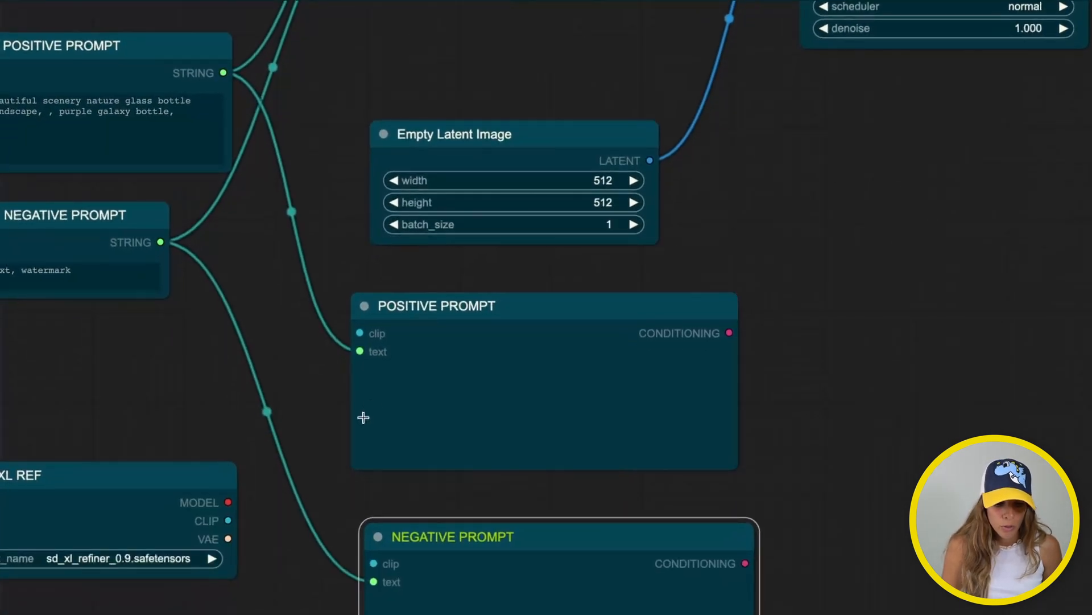
{"action": "left_click_drag", "start_coordinate": [343, 431], "coordinate": [342, 358]}
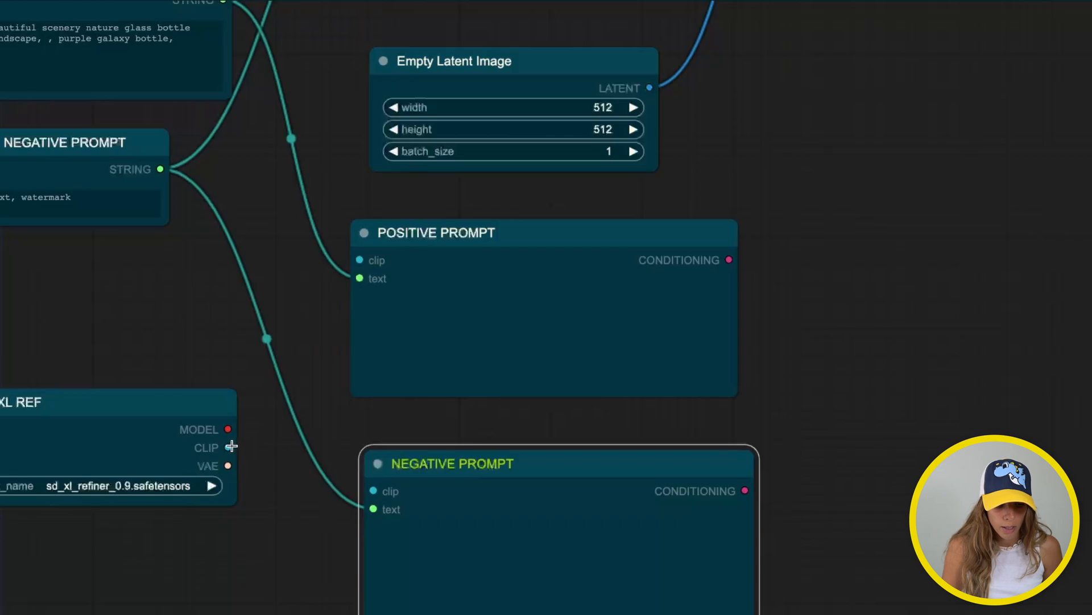
{"action": "left_click_drag", "start_coordinate": [227, 447], "coordinate": [359, 260]}
{"action": "left_click_drag", "start_coordinate": [227, 447], "coordinate": [372, 491]}
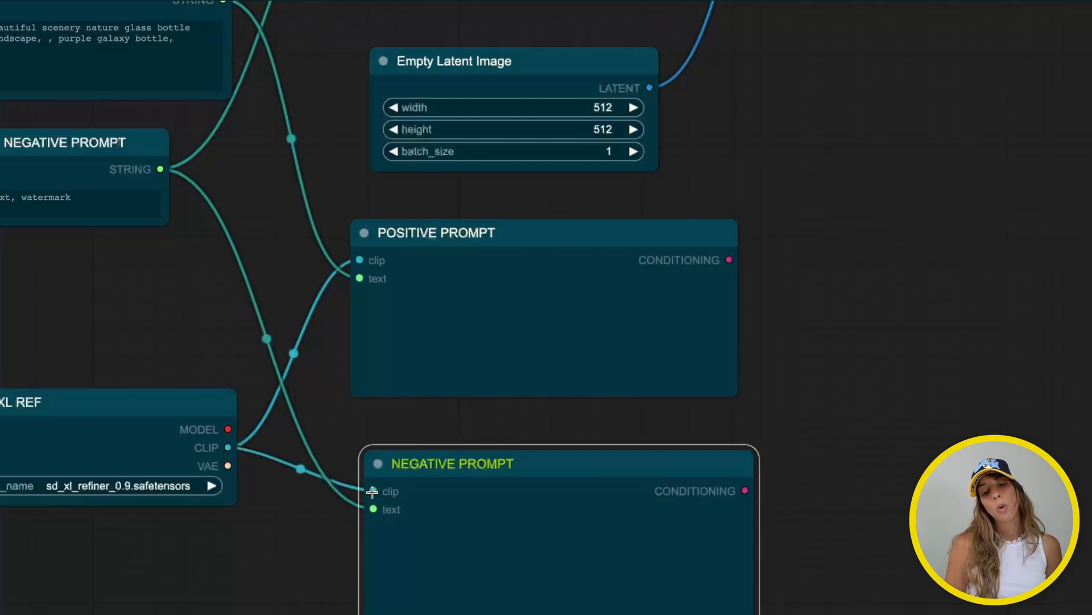
{"action": "left_click_drag", "start_coordinate": [505, 451], "coordinate": [490, 442]}
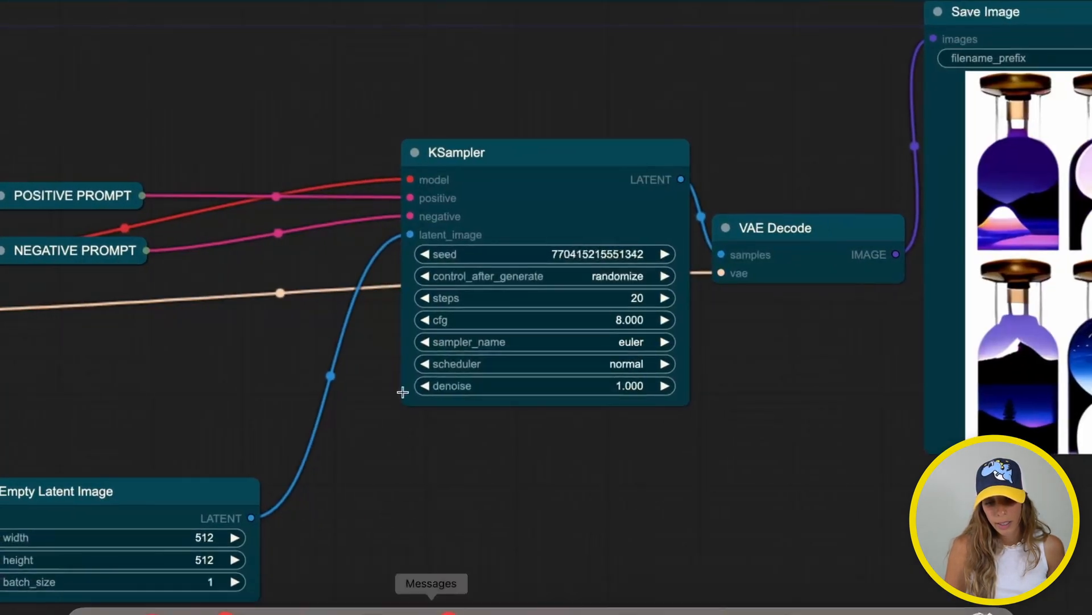
Paste a copy of the KSampler beside the new prompt encoders
{"action": "left_click", "coordinate": [529, 152]}
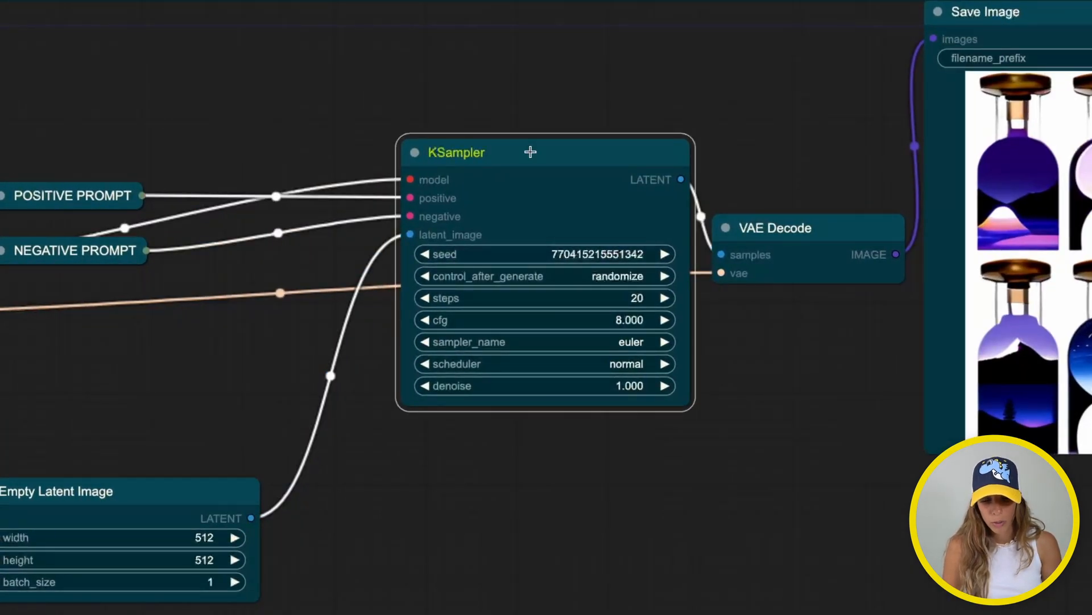
{"action": "left_click_drag", "start_coordinate": [475, 495], "coordinate": [467, 102]}
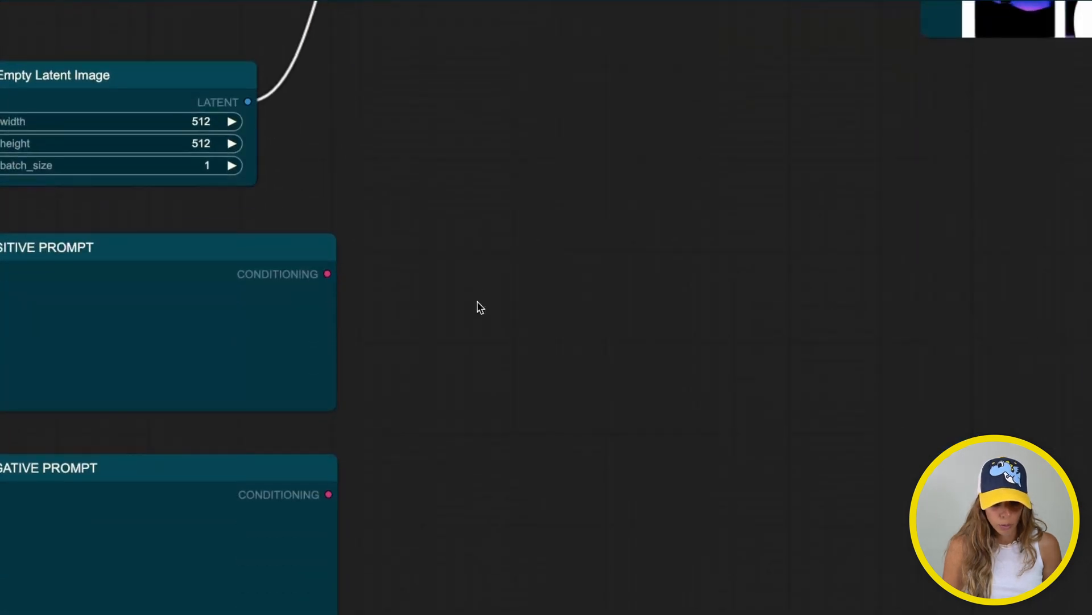
{"action": "key", "text": "ctrl+v"}
{"action": "left_click_drag", "start_coordinate": [499, 301], "coordinate": [485, 327]}
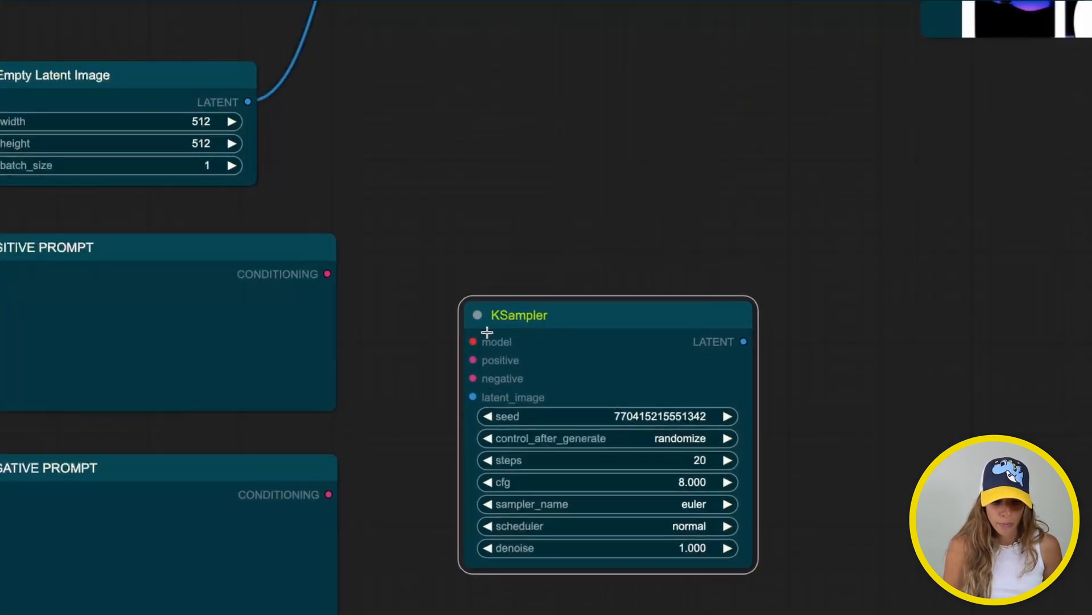
{"action": "left_click_drag", "start_coordinate": [413, 401], "coordinate": [649, 344]}
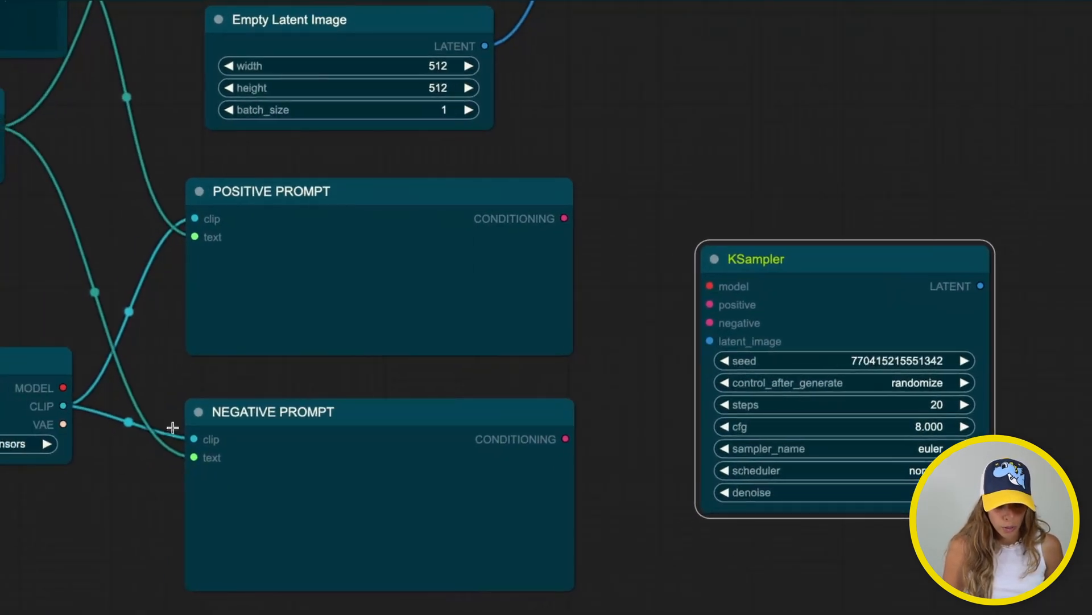
Wire SD XL REF's MODEL and the new positive and negative conditioning into the copied KSampler
{"action": "left_click_drag", "start_coordinate": [60, 389], "coordinate": [710, 287]}
{"action": "left_click_drag", "start_coordinate": [565, 218], "coordinate": [710, 304]}
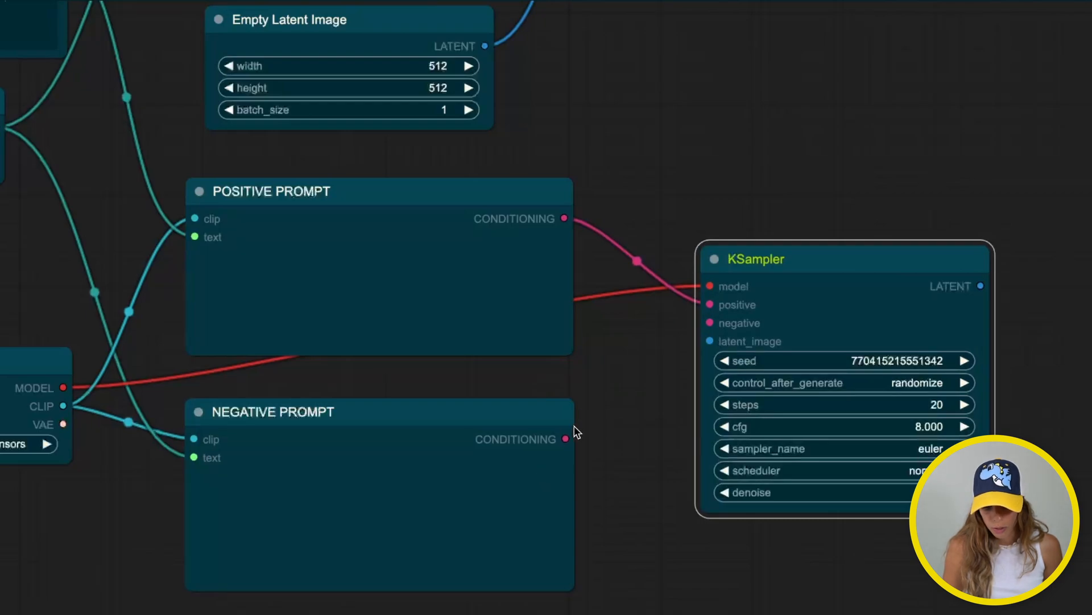
{"action": "left_click_drag", "start_coordinate": [565, 438], "coordinate": [710, 322]}
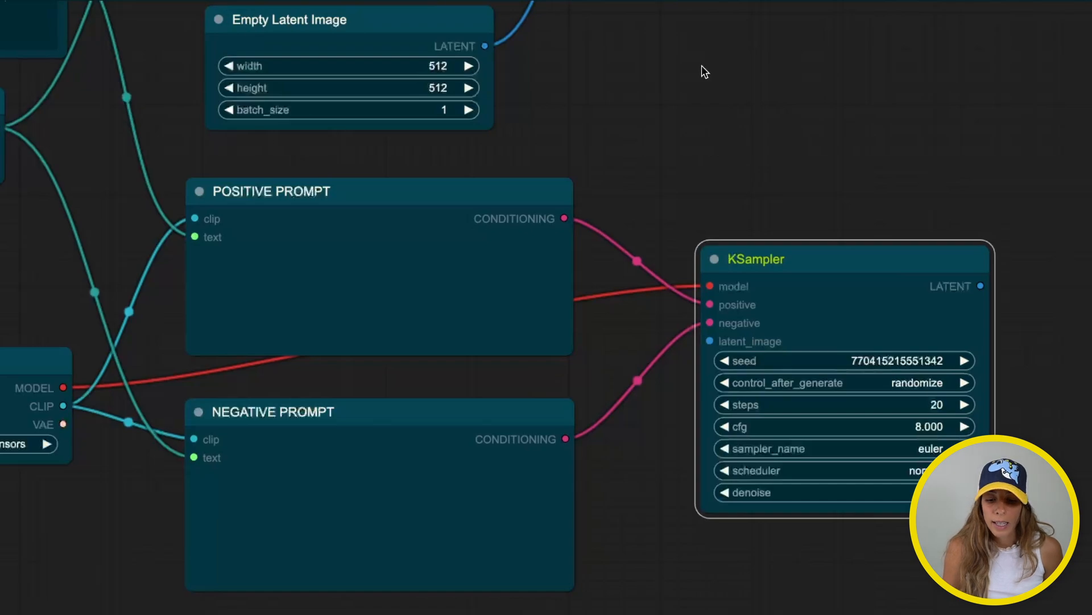
{"action": "left_click_drag", "start_coordinate": [690, 165], "coordinate": [734, 410]}
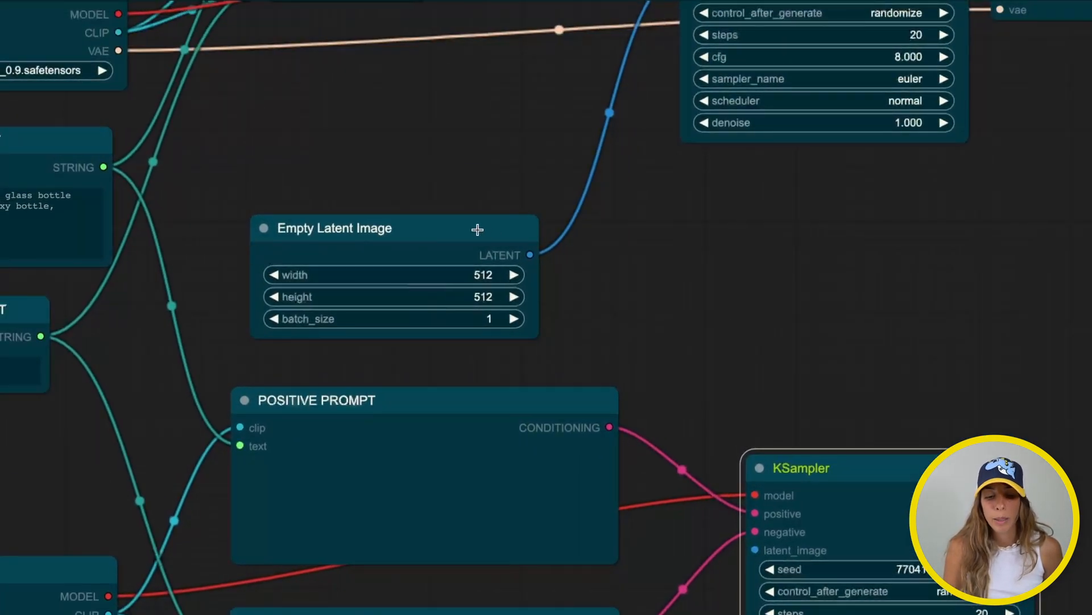
Route the base KSampler's LATENT output into the second KSampler's latent_image input
{"action": "left_click_drag", "start_coordinate": [369, 231], "coordinate": [365, 194]}
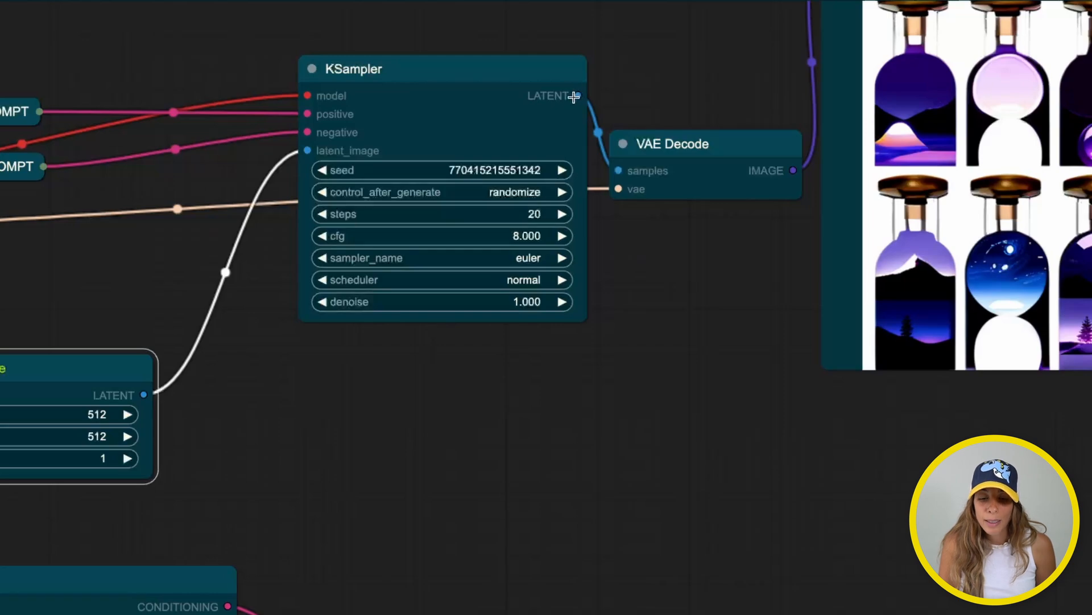
{"action": "left_click_drag", "start_coordinate": [579, 96], "coordinate": [616, 147]}
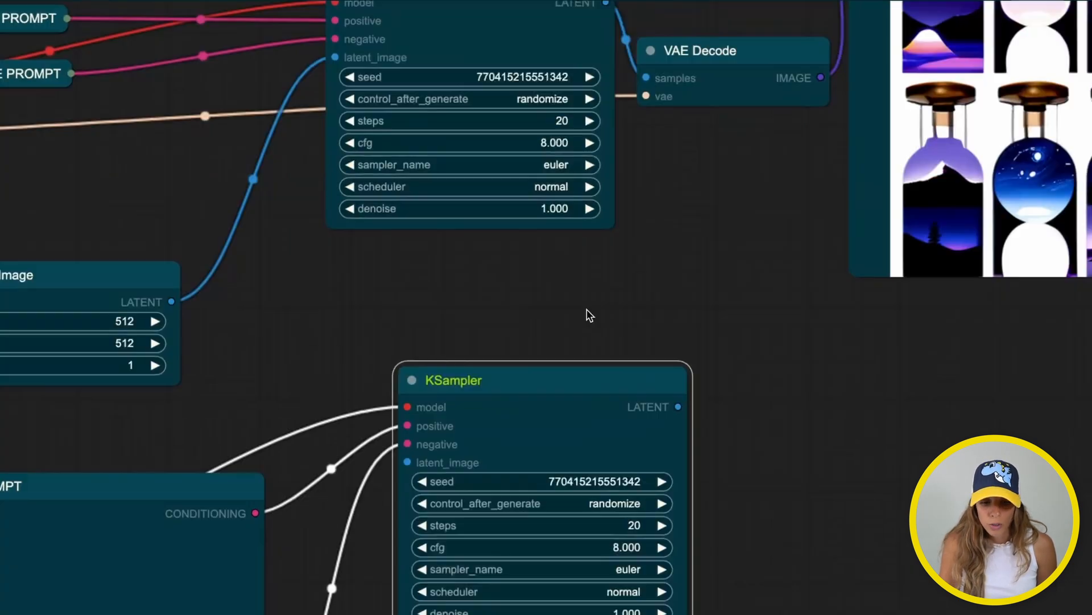
{"action": "left_click_drag", "start_coordinate": [586, 308], "coordinate": [587, 352]}
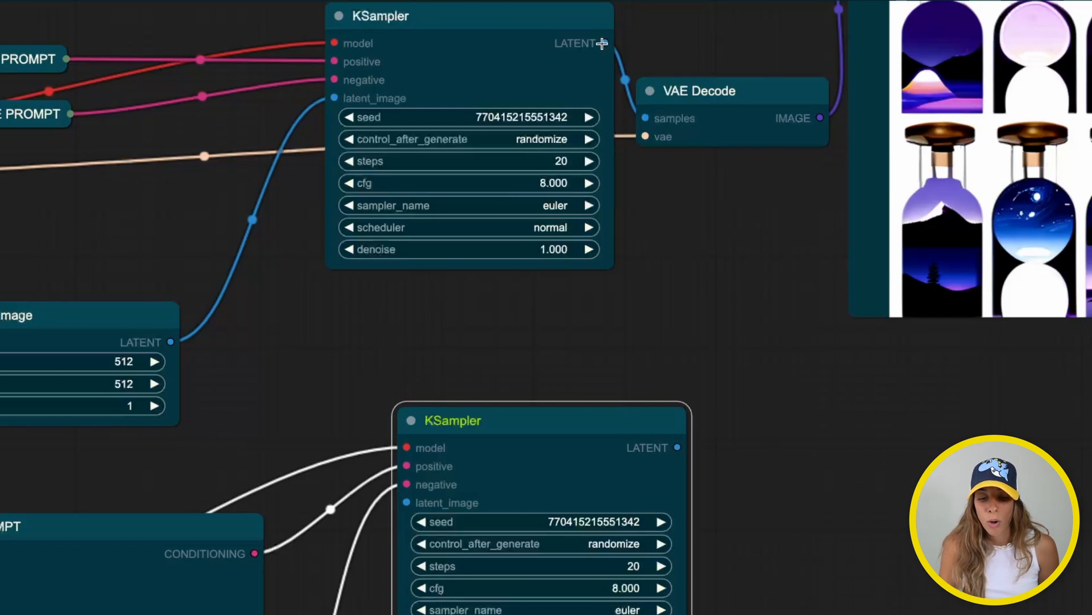
{"action": "left_click_drag", "start_coordinate": [602, 43], "coordinate": [407, 502]}
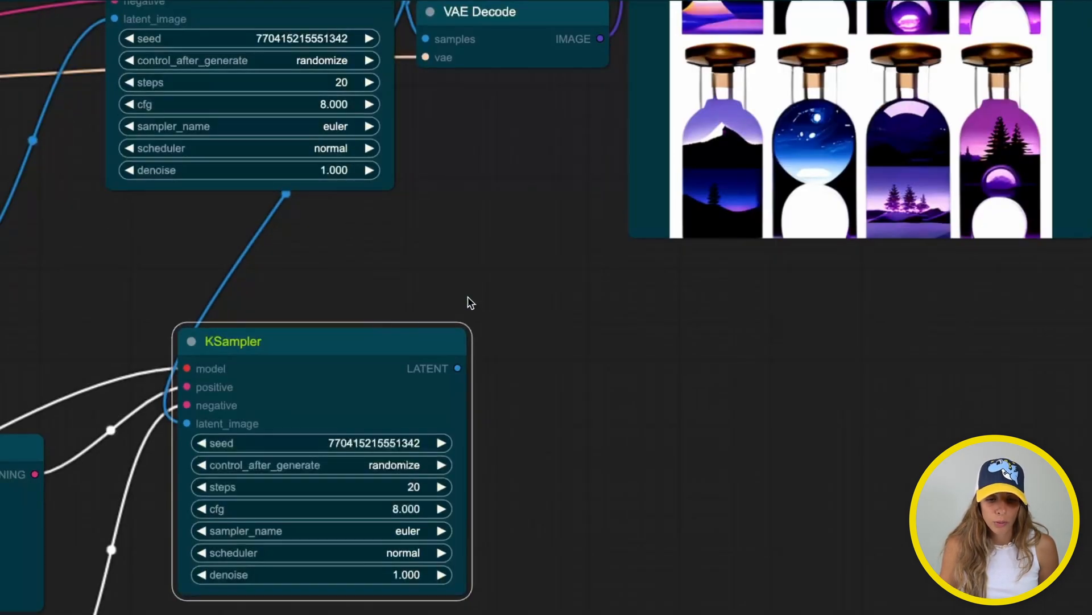
Paste a copy of VAE Decode and feed it the second KSampler's latent output
{"action": "left_click_drag", "start_coordinate": [495, 271], "coordinate": [519, 353]}
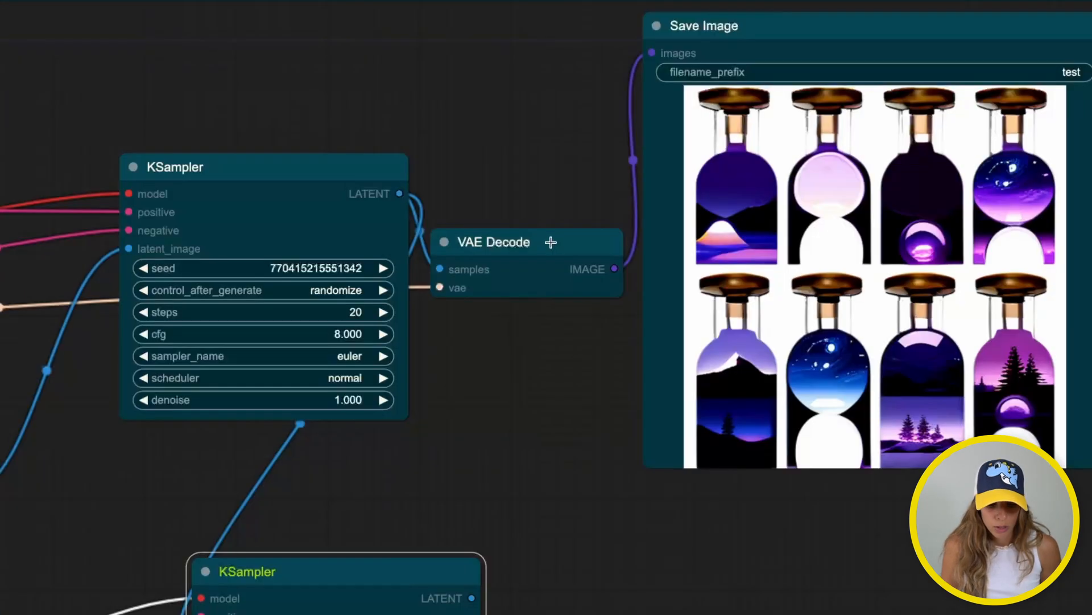
{"action": "left_click", "coordinate": [563, 95]}
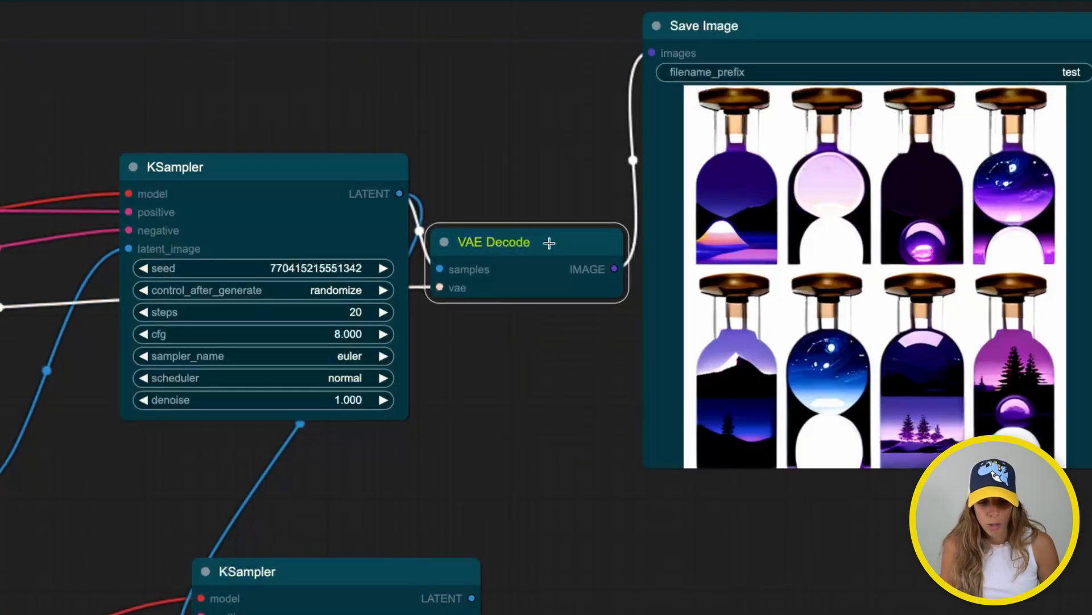
{"action": "left_click_drag", "start_coordinate": [654, 557], "coordinate": [648, 451]}
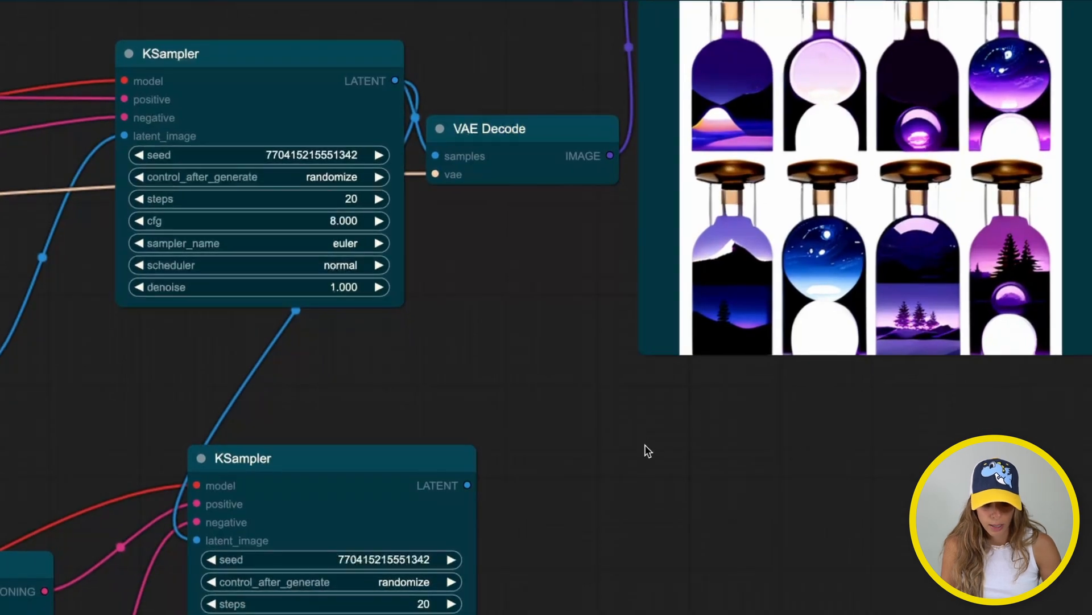
{"action": "key", "text": "ctrl+v"}
{"action": "left_click_drag", "start_coordinate": [734, 452], "coordinate": [649, 509]}
{"action": "left_click_drag", "start_coordinate": [467, 485], "coordinate": [561, 545]}
Supply the SD XL REF loader's VAE to the new VAE Decode
{"action": "left_click_drag", "start_coordinate": [446, 389], "coordinate": [785, 202]}
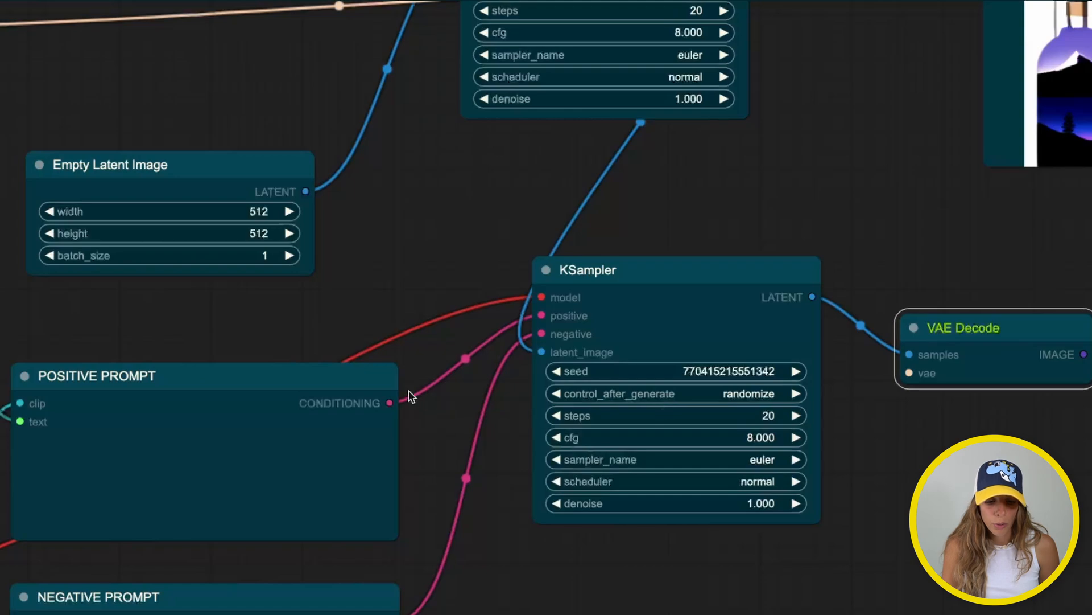
{"action": "left_click_drag", "start_coordinate": [463, 285], "coordinate": [583, 173]}
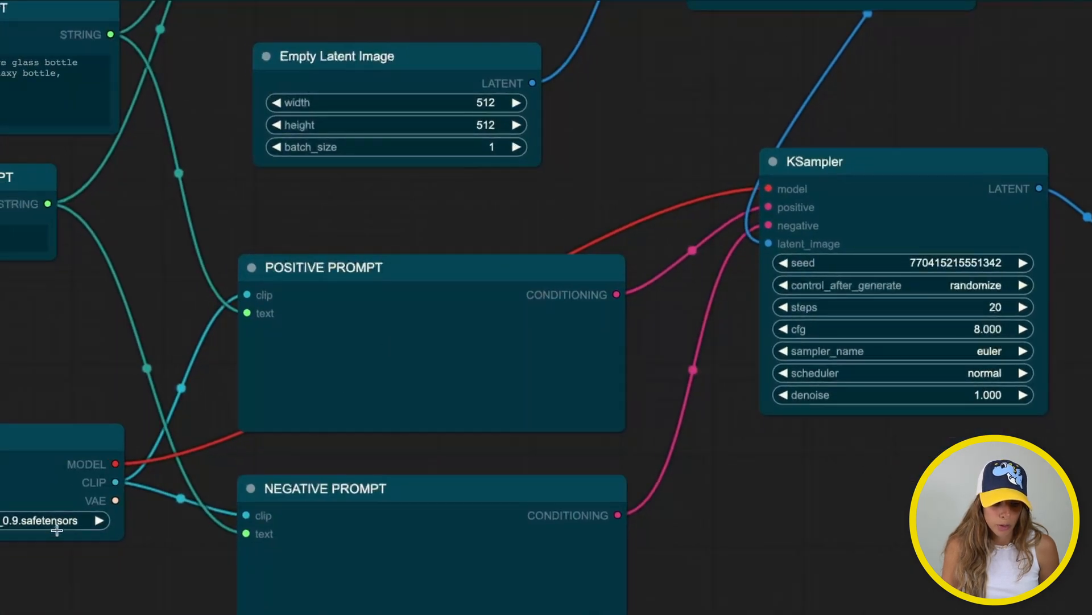
{"action": "left_click_drag", "start_coordinate": [116, 501], "coordinate": [1017, 347]}
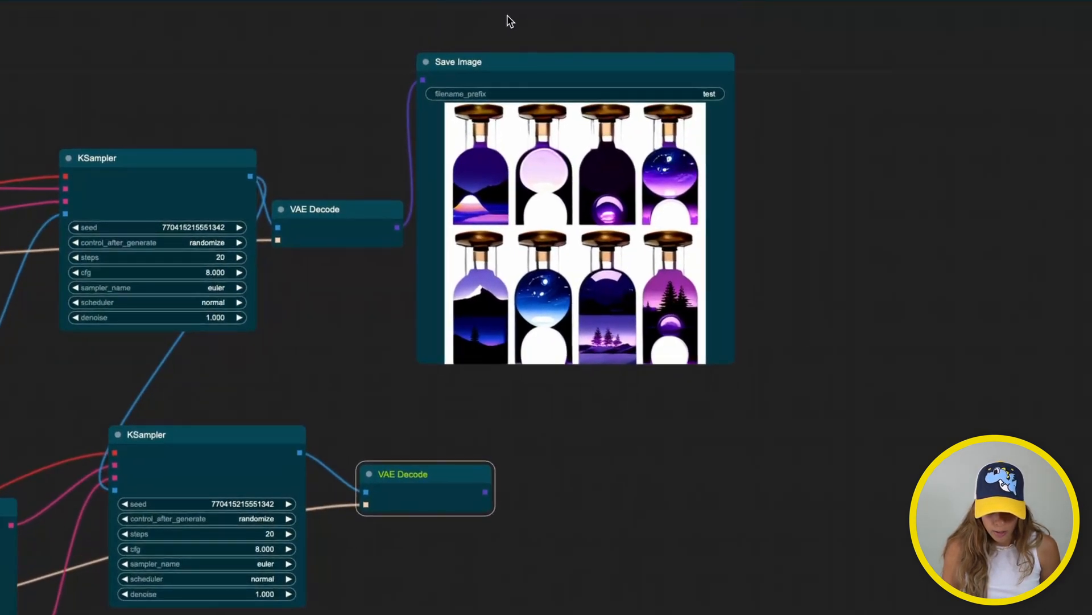
Add a copy of Save Image fed by the second VAE Decode's images
{"action": "left_click", "coordinate": [503, 53]}
{"action": "key", "text": "ctrl+c"}
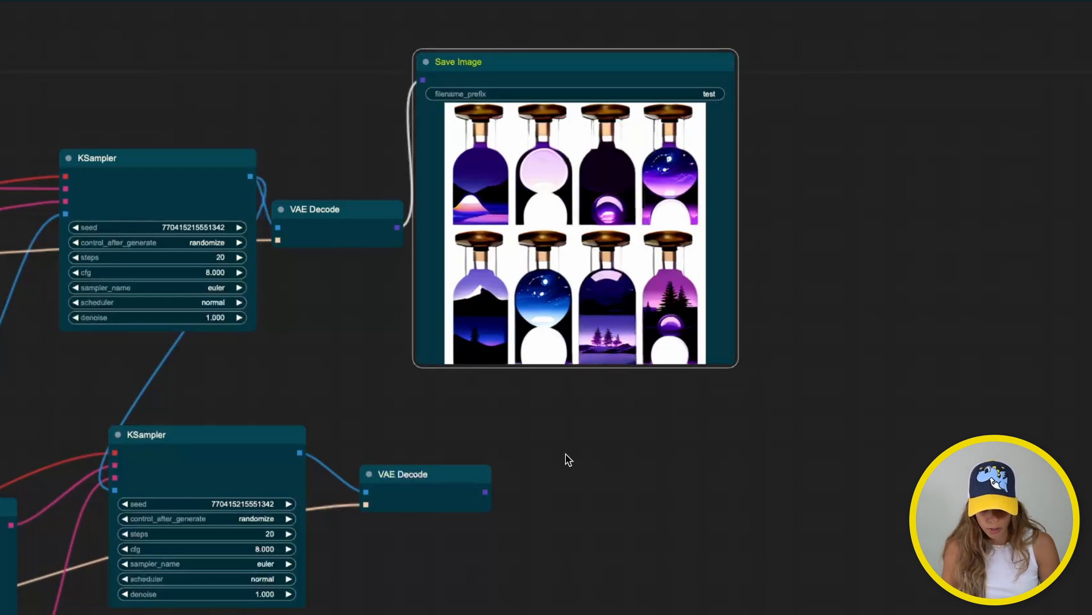
{"action": "left_click", "coordinate": [569, 464]}
{"action": "key", "text": "ctrl+v"}
{"action": "left_click_drag", "start_coordinate": [593, 463], "coordinate": [575, 460]}
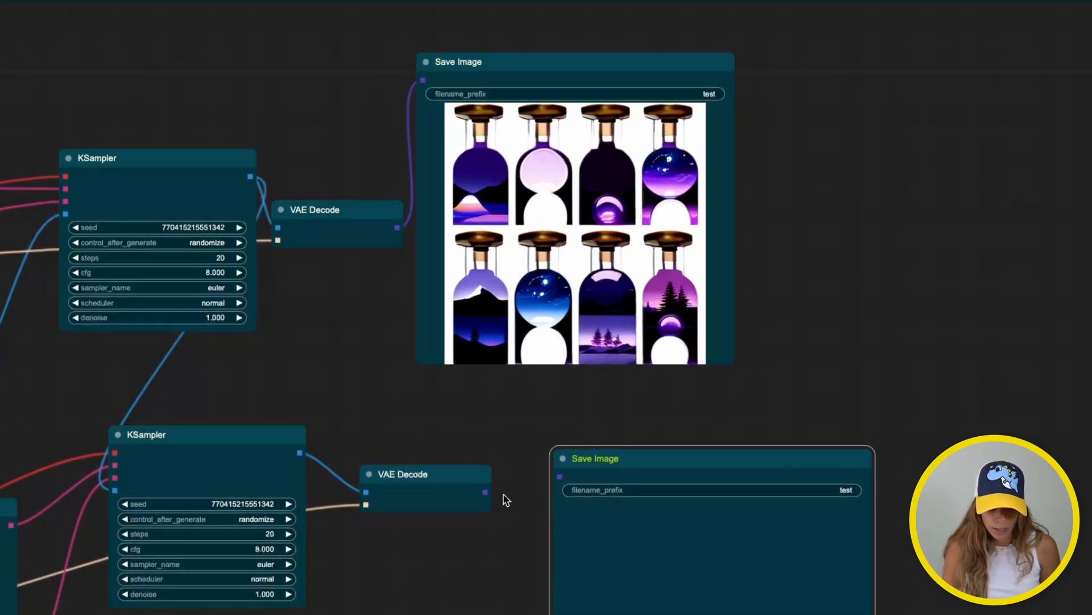
{"action": "left_click_drag", "start_coordinate": [485, 492], "coordinate": [560, 476]}
{"action": "left_click", "coordinate": [382, 391]}
Retitle the upper save-image node BASE OUTPUT
{"action": "right_click", "coordinate": [629, 41]}
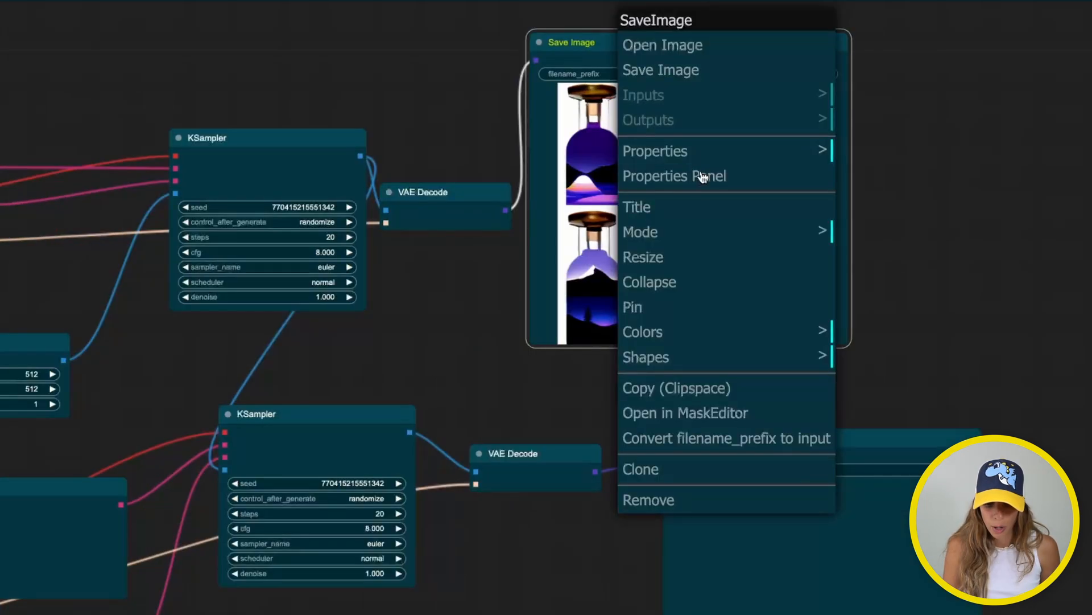
{"action": "left_click", "coordinate": [689, 174]}
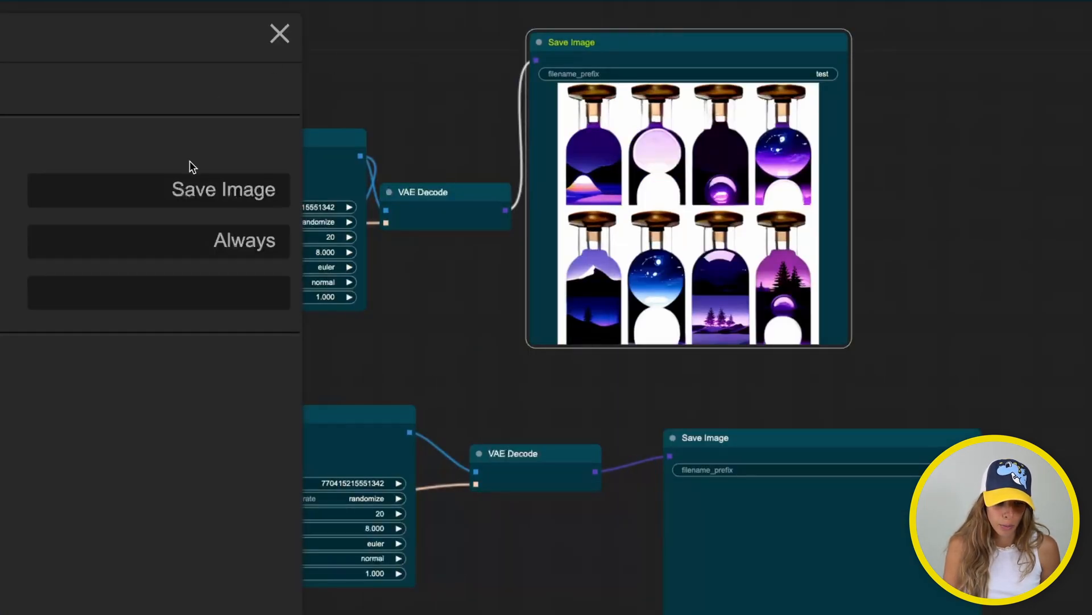
{"action": "triple_click", "coordinate": [191, 193]}
{"action": "type", "text": "B"}
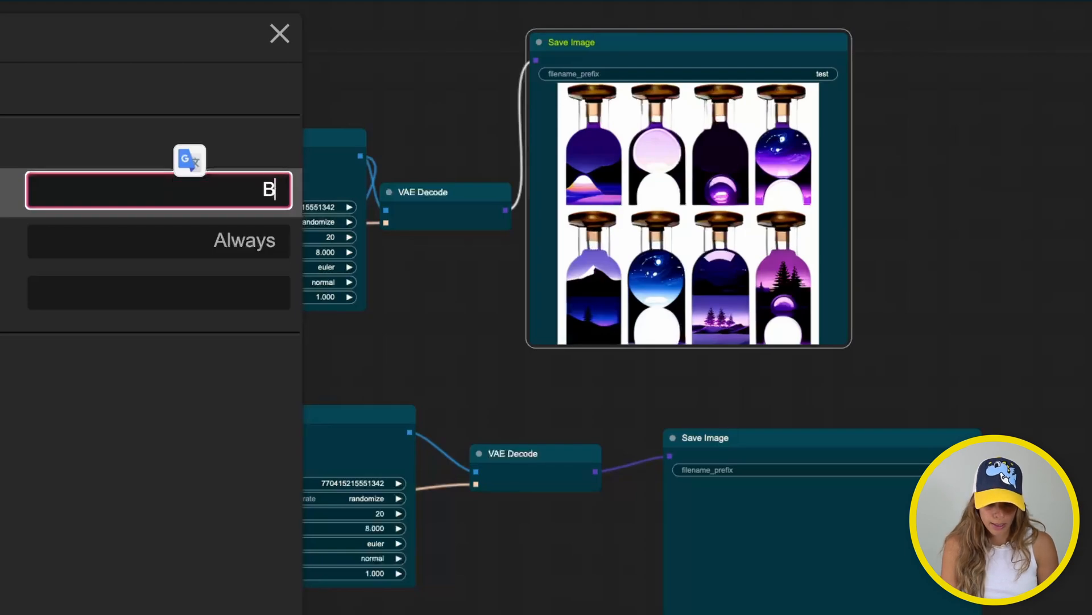
{"action": "type", "text": "ASE OUTPUT"}
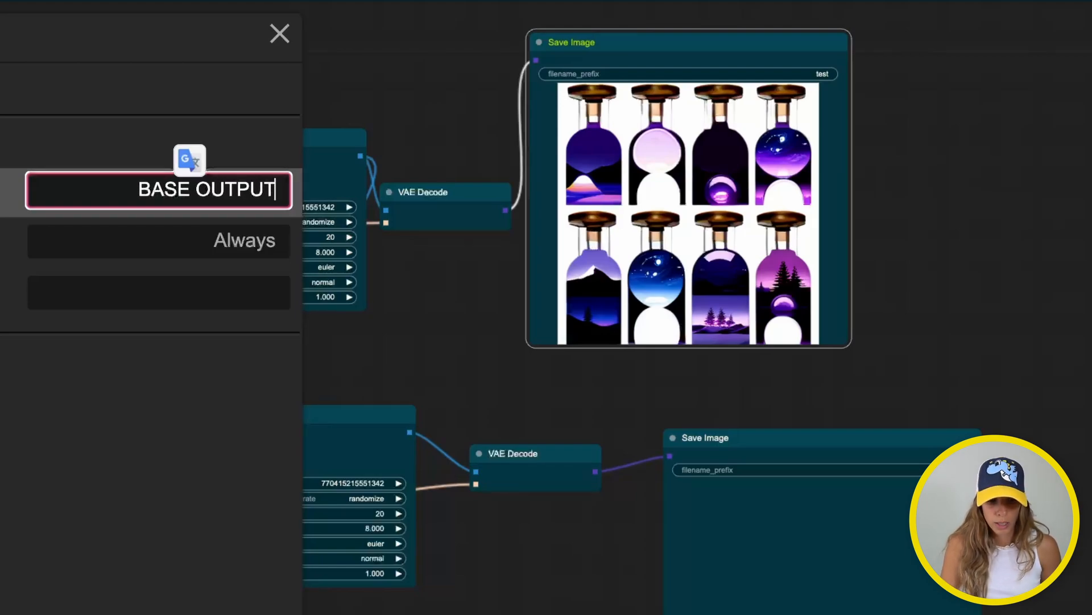
{"action": "key", "text": "Return"}
{"action": "left_click", "coordinate": [279, 34]}
Retitle the lower save-image node REF OUTPUT
{"action": "left_click", "coordinate": [673, 444]}
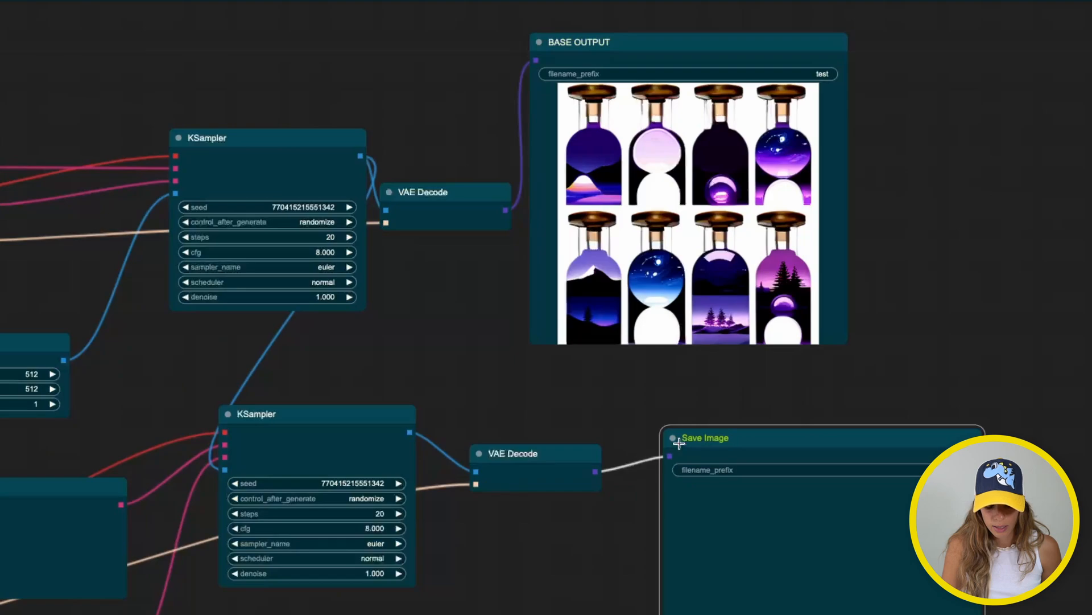
{"action": "left_click", "coordinate": [673, 438]}
{"action": "right_click", "coordinate": [679, 443]}
{"action": "left_click", "coordinate": [689, 533]}
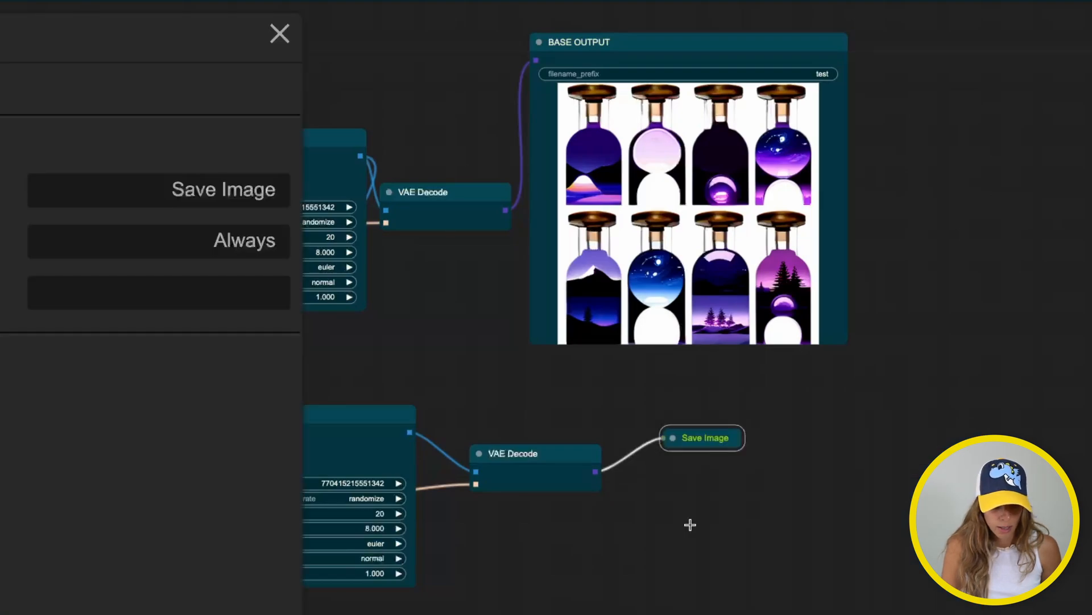
{"action": "double_click", "coordinate": [171, 191]}
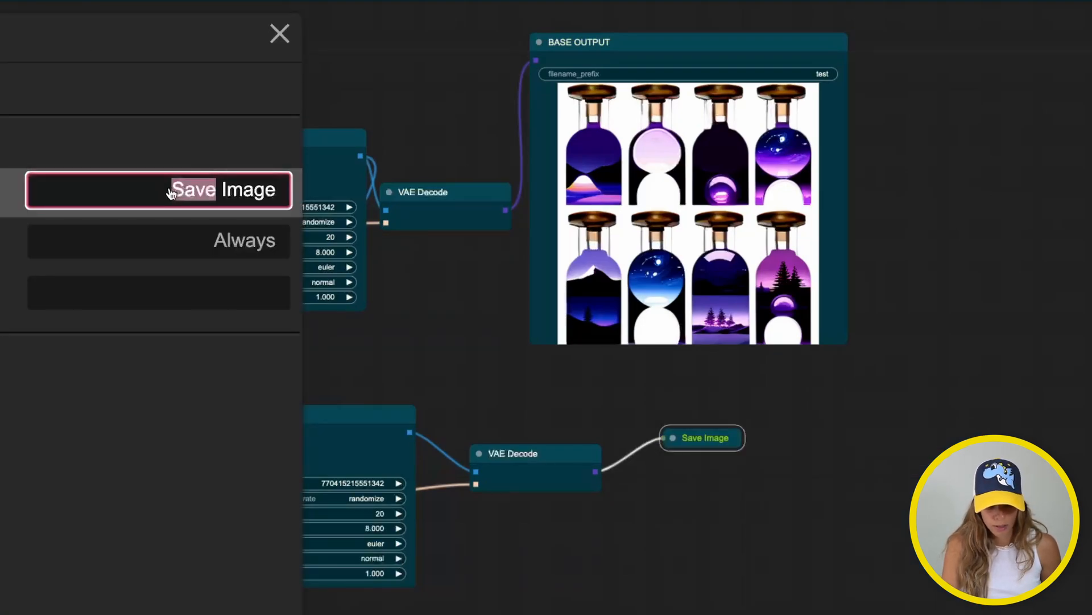
{"action": "key", "text": "ctrl+a"}
{"action": "type", "text": "REF OUTPUT"}
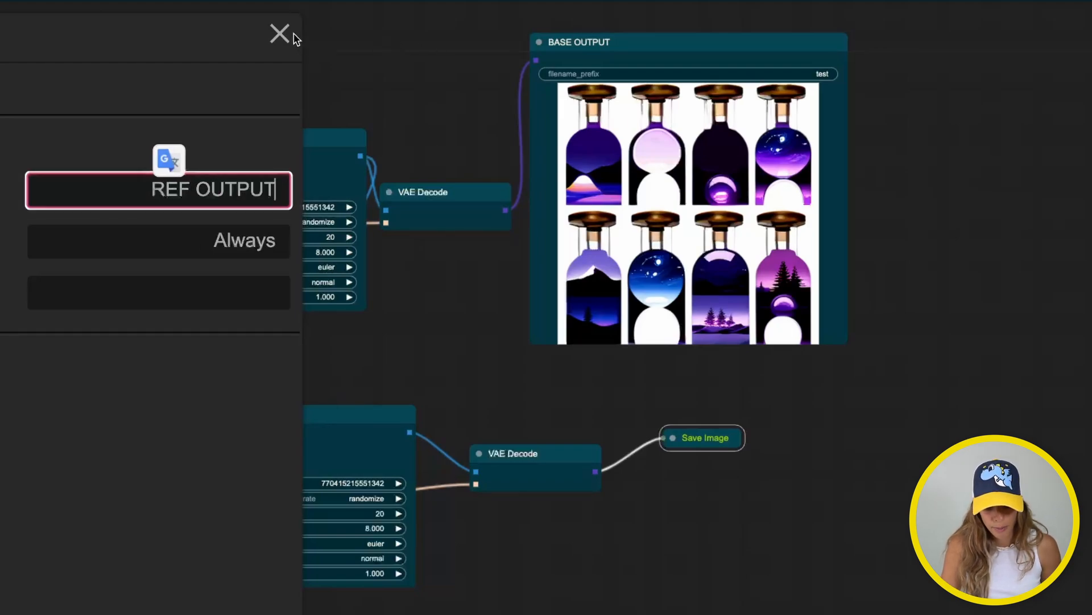
{"action": "key", "text": "Return"}
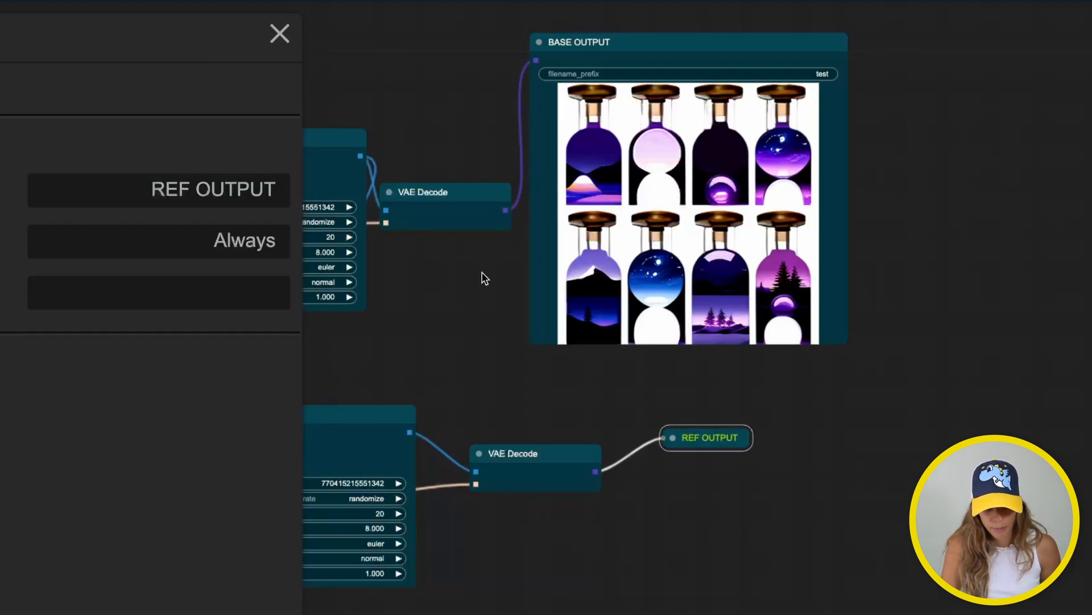
{"action": "left_click", "coordinate": [280, 34]}
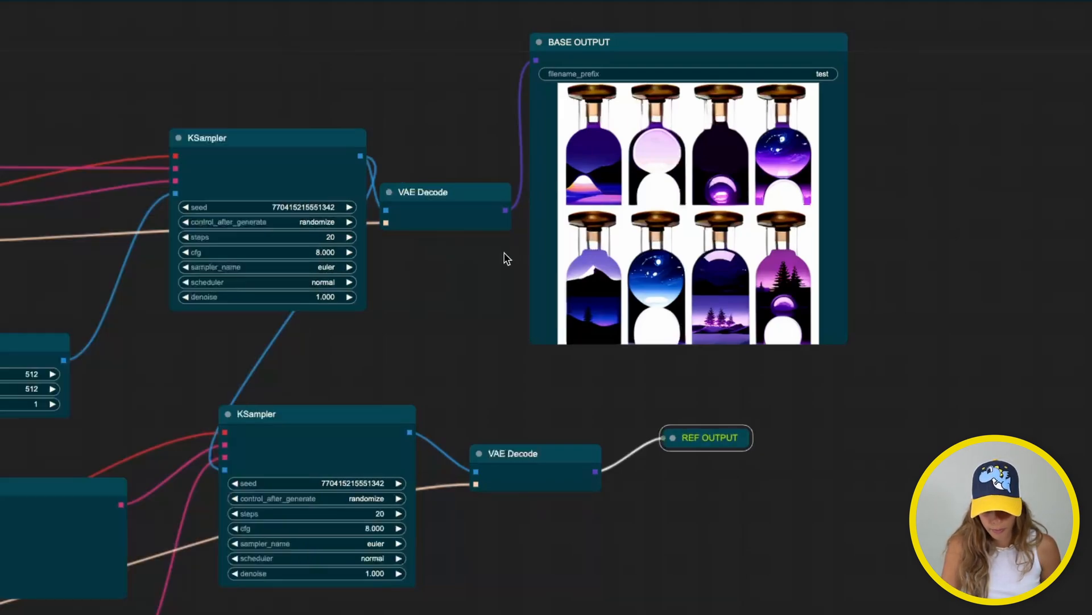
{"action": "left_click", "coordinate": [672, 437]}
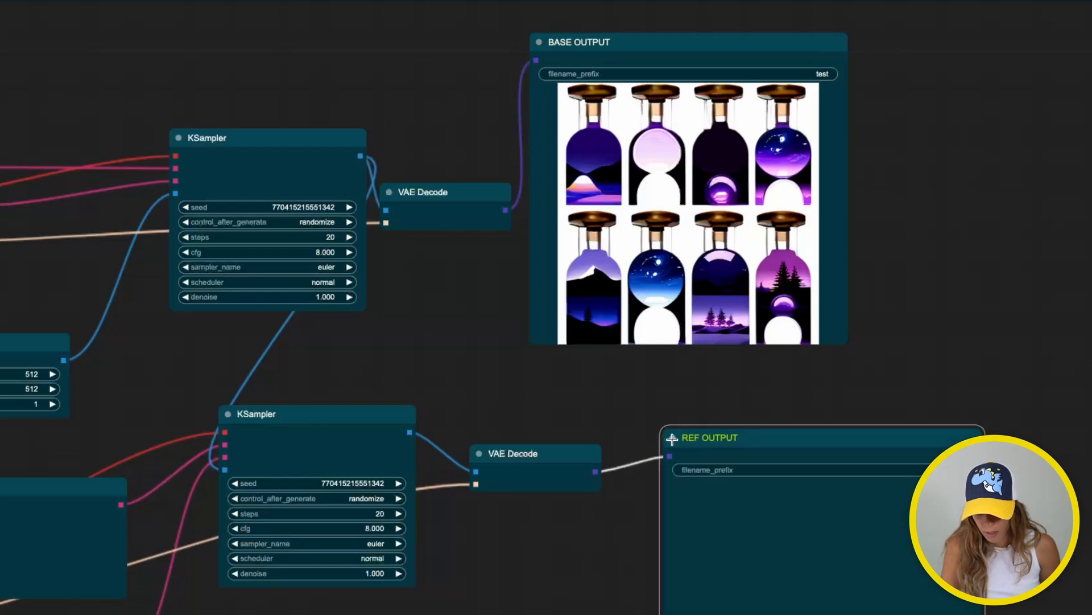
Set the filename prefixes to BASE on BASE OUTPUT and REF on REF OUTPUT
{"action": "left_click", "coordinate": [821, 72]}
{"action": "key", "text": "ctrl+a"}
{"action": "type", "text": "B"}
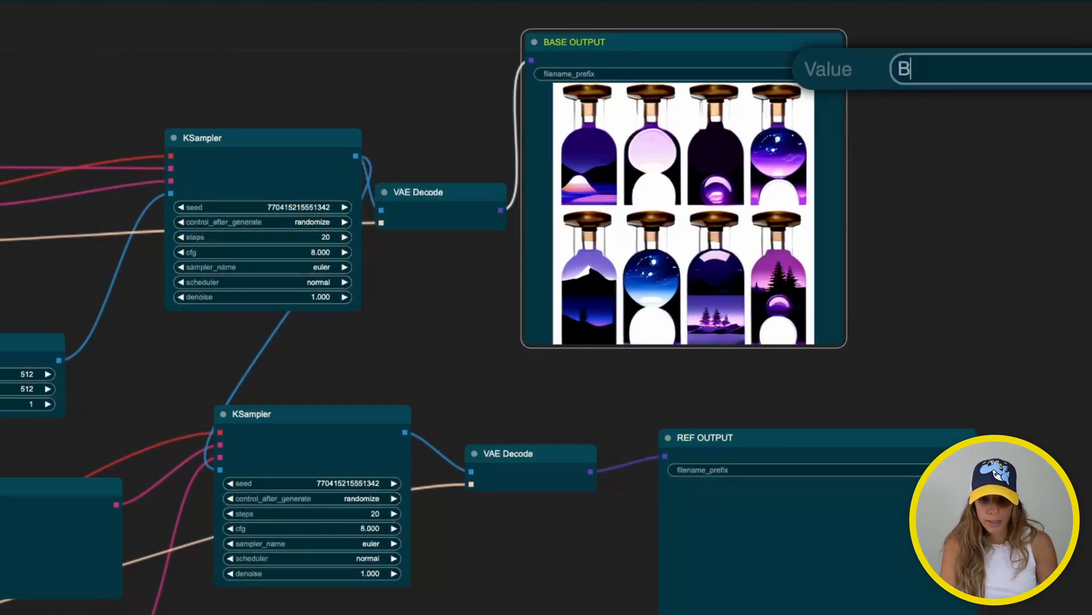
{"action": "type", "text": "ASE"}
{"action": "left_click", "coordinate": [819, 470]}
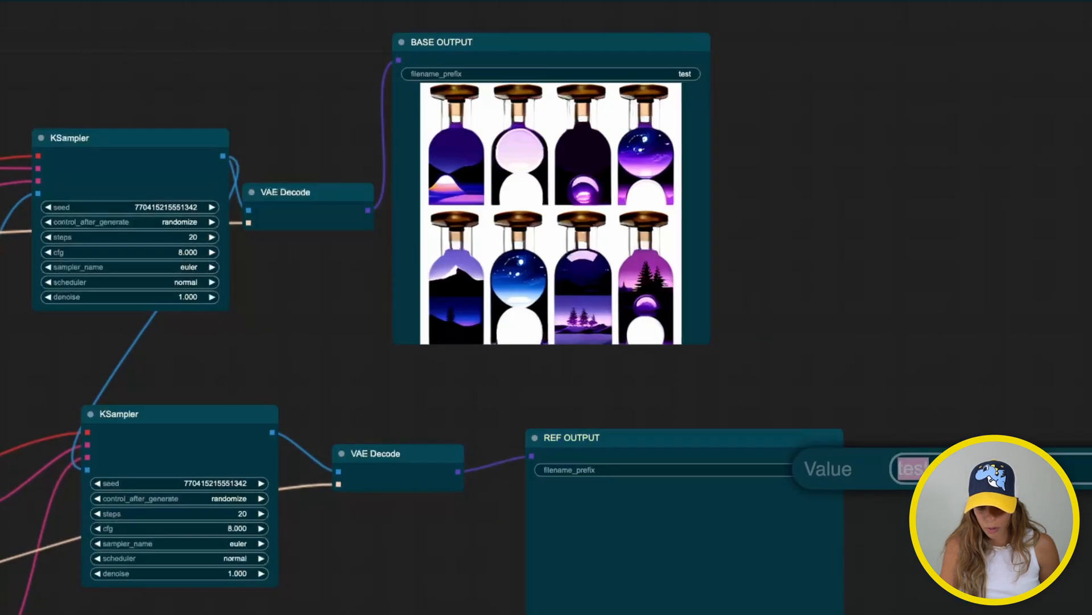
{"action": "key", "text": "Return"}
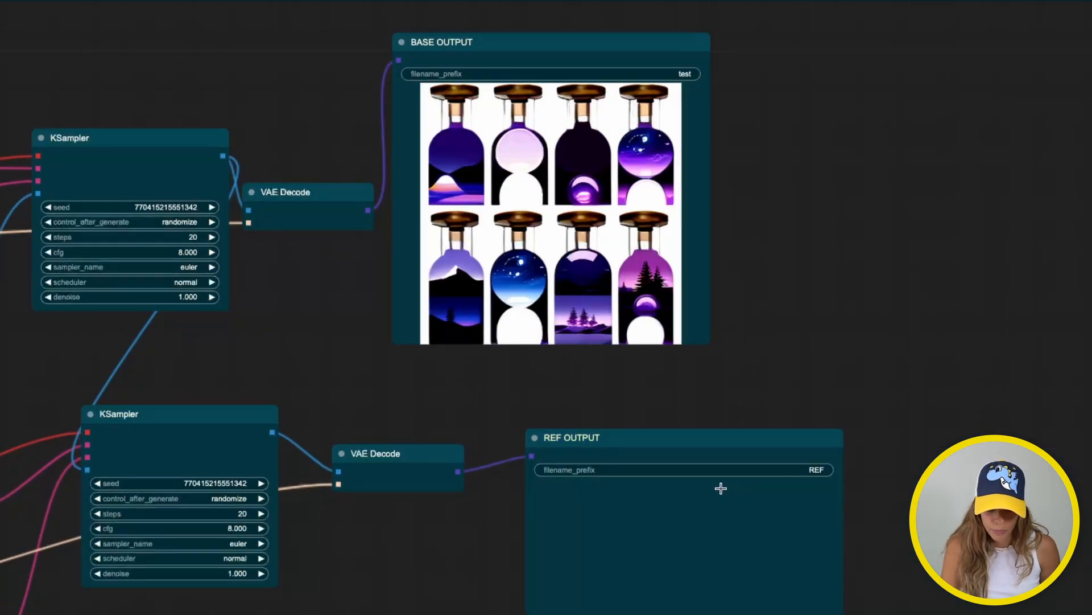
{"action": "left_click_drag", "start_coordinate": [632, 432], "coordinate": [621, 400]}
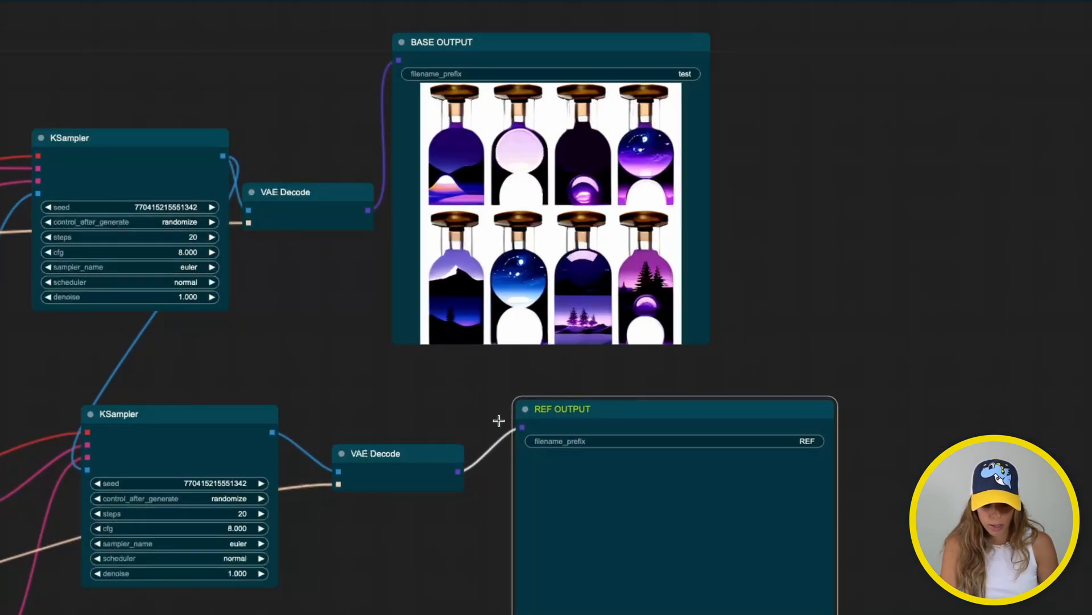
Queue the workflow and wait for both output nodes to show their glass-bottle images
{"action": "left_click_drag", "start_coordinate": [385, 390], "coordinate": [896, 190]}
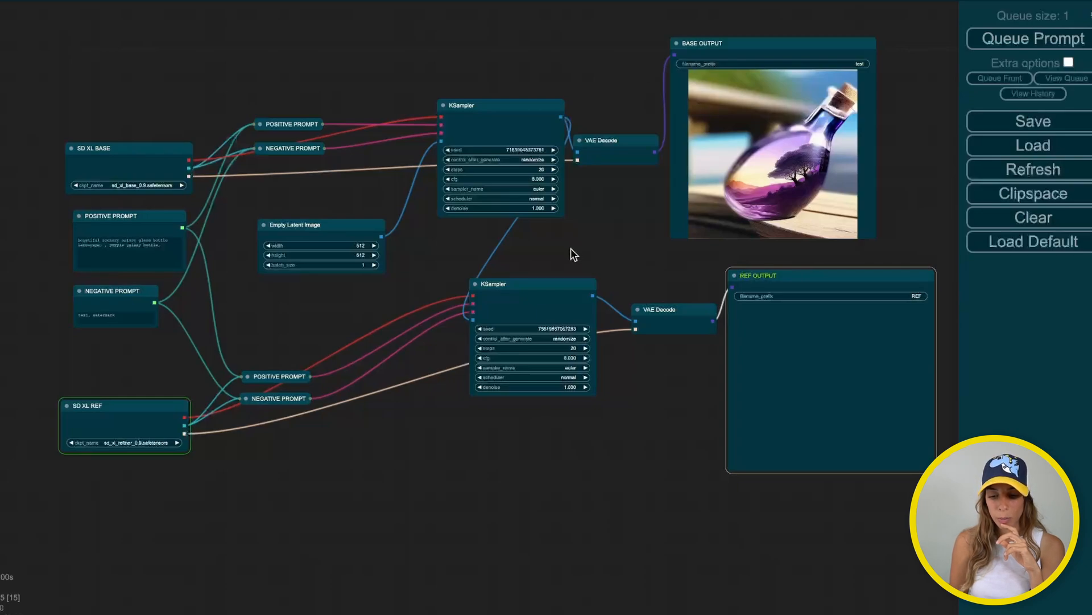
{"action": "scroll", "coordinate": [626, 369], "scroll_direction": "up", "scroll_amount": 10}
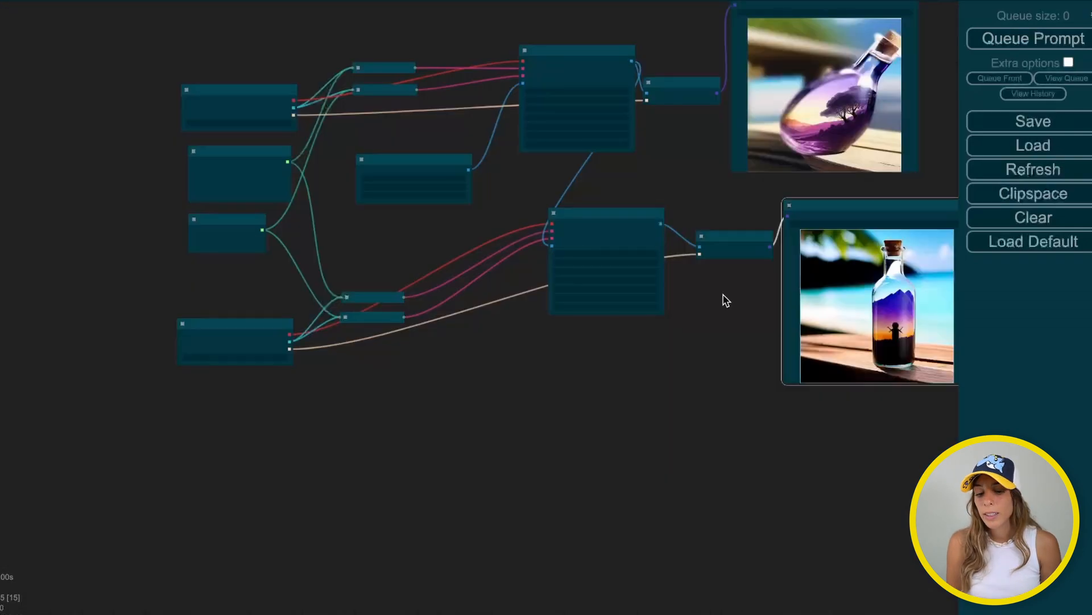
{"action": "left_click_drag", "start_coordinate": [722, 300], "coordinate": [654, 309]}
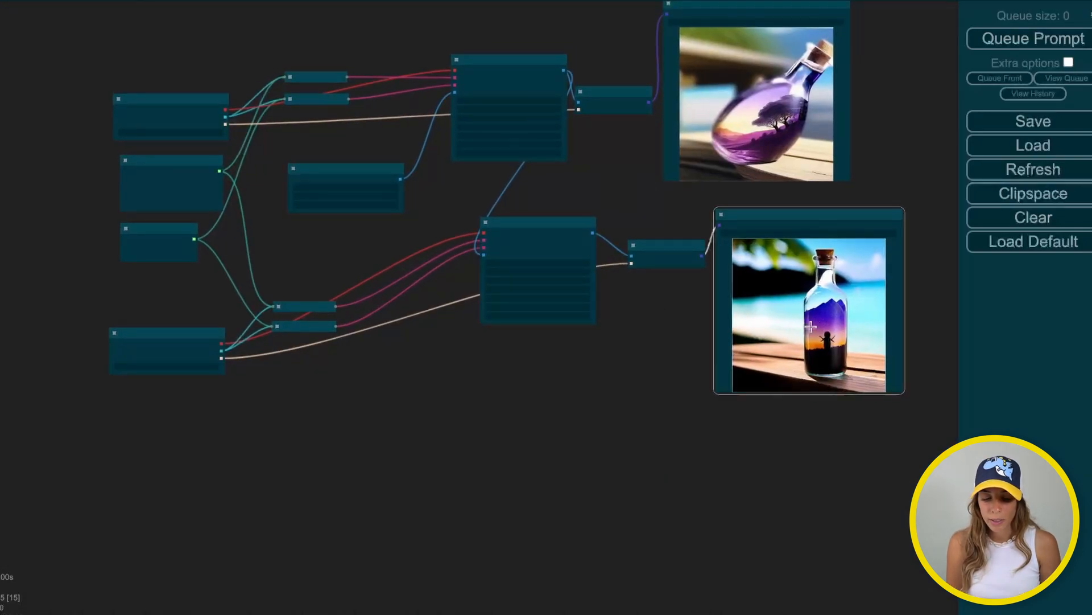
Change the refiner KSampler's denoise from 1 to 0.2 and queue a new generation
{"action": "scroll", "coordinate": [607, 313], "scroll_direction": "up", "scroll_amount": 6}
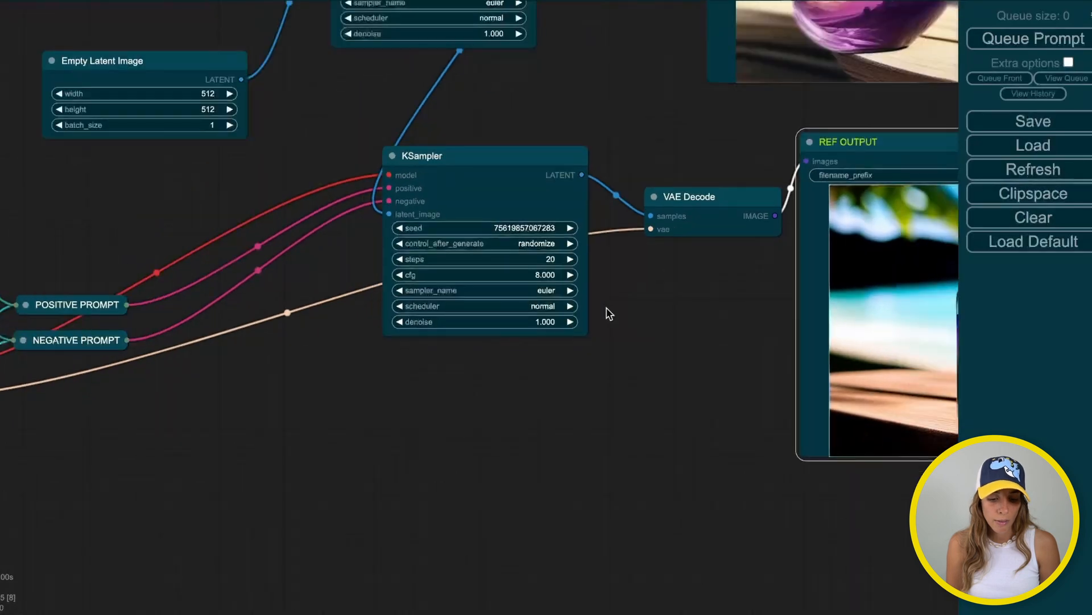
{"action": "scroll", "coordinate": [608, 313], "scroll_direction": "up", "scroll_amount": 5}
{"action": "left_click", "coordinate": [540, 322]}
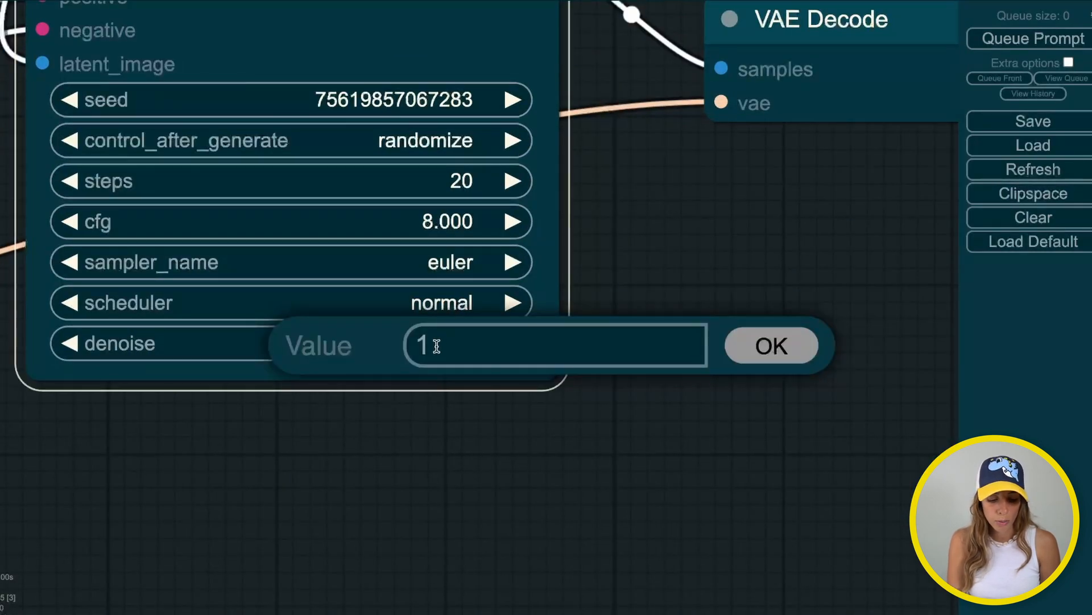
{"action": "key", "text": "BackSpace"}
{"action": "type", "text": "0."}
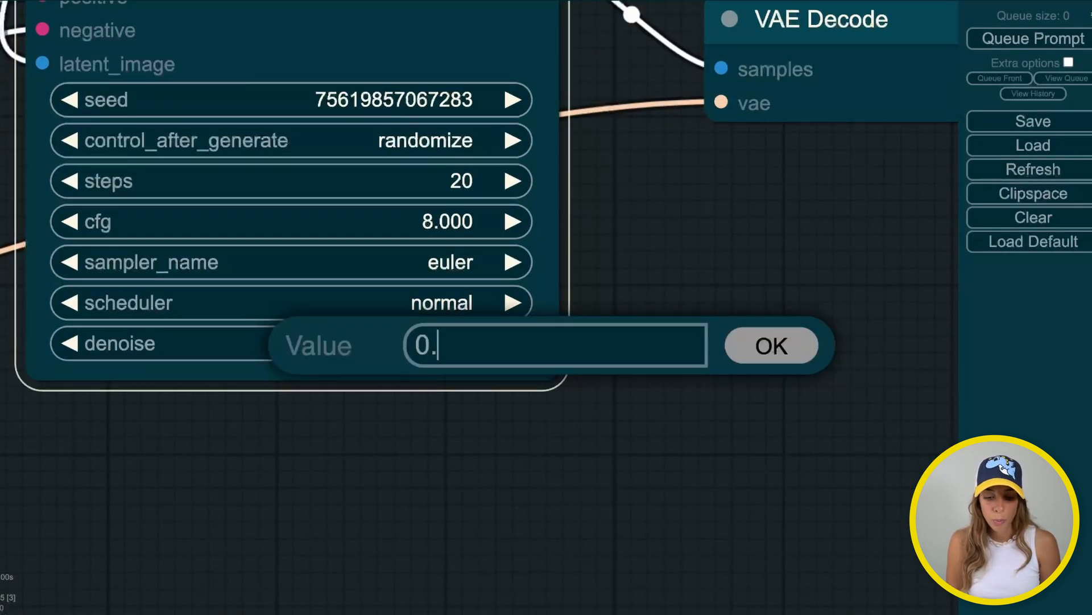
{"action": "type", "text": "2"}
{"action": "left_click", "coordinate": [787, 348]}
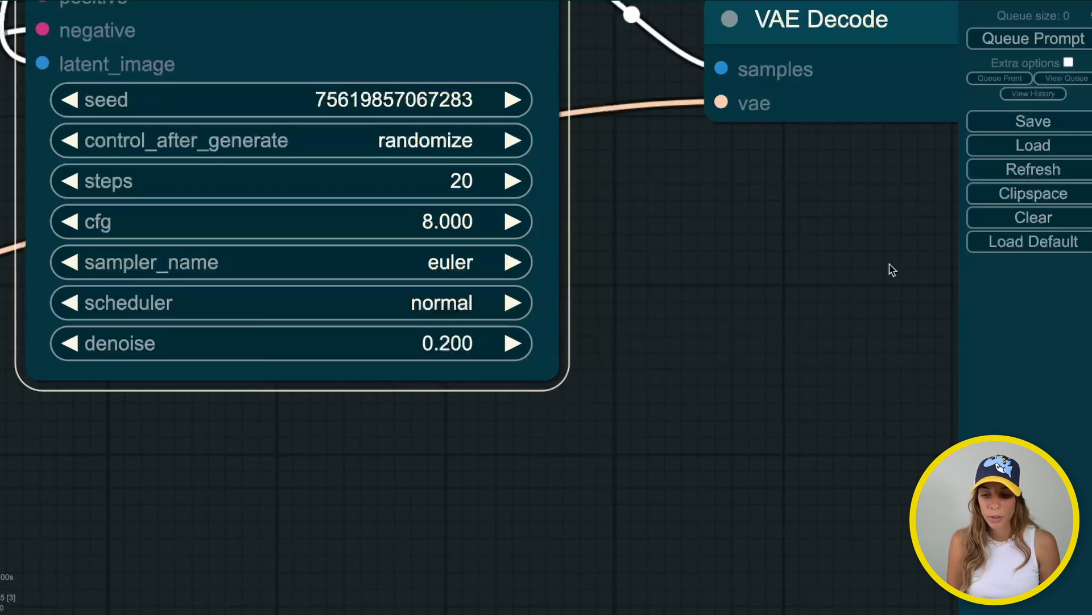
{"action": "left_click", "coordinate": [1067, 46]}
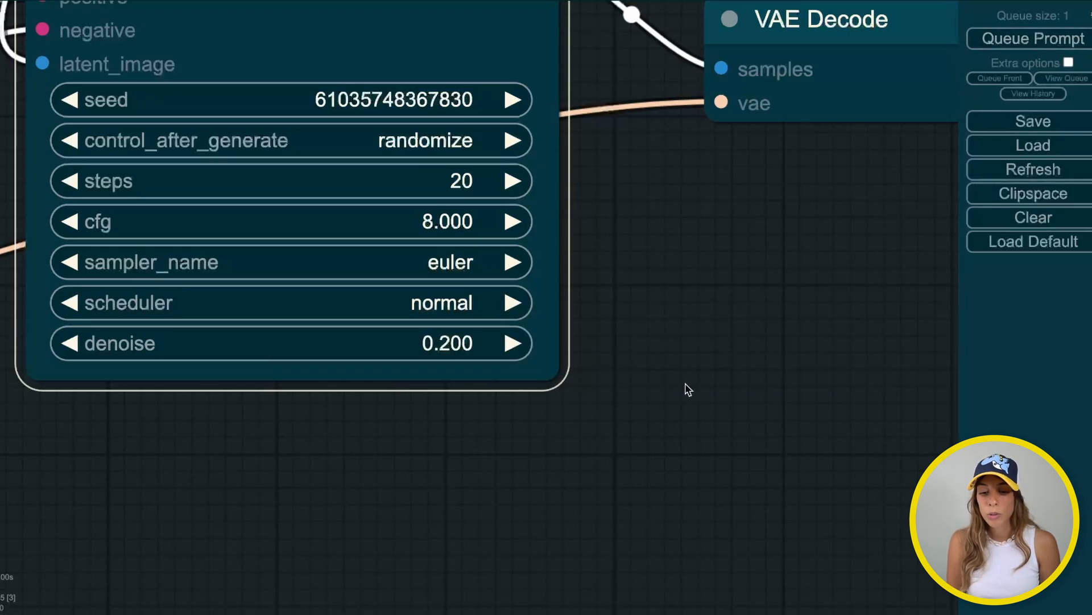
{"action": "scroll", "coordinate": [686, 384], "scroll_direction": "down", "scroll_amount": 8}
{"action": "left_click_drag", "start_coordinate": [686, 384], "coordinate": [329, 540]}
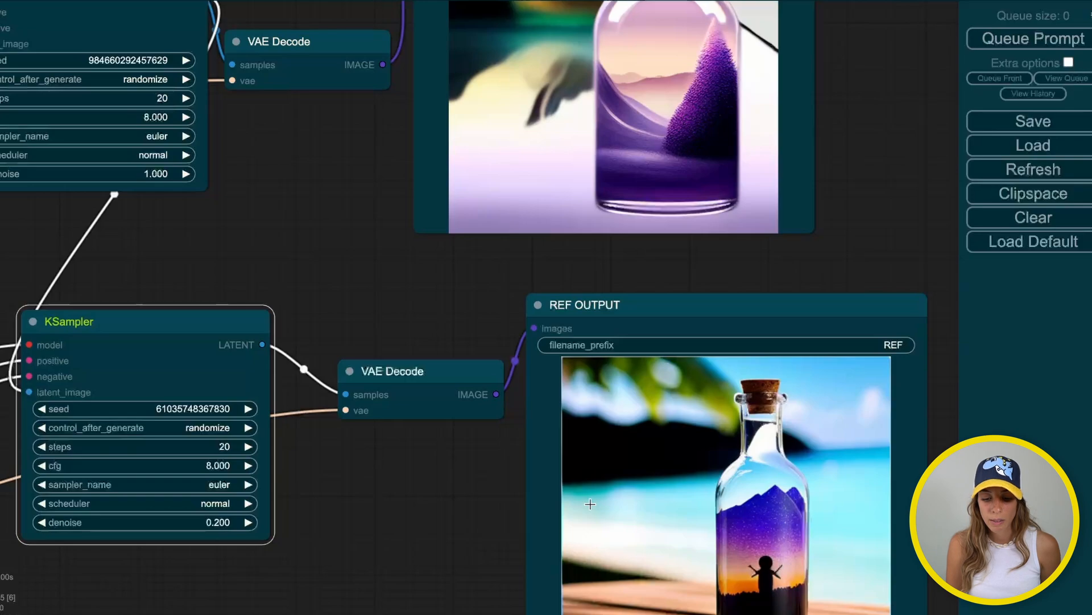
Move REF OUTPUT next to BASE OUTPUT and zoom in to compare the purple bottle images
{"action": "left_click_drag", "start_coordinate": [807, 292], "coordinate": [917, 52]}
{"action": "left_click_drag", "start_coordinate": [666, 421], "coordinate": [542, 561]}
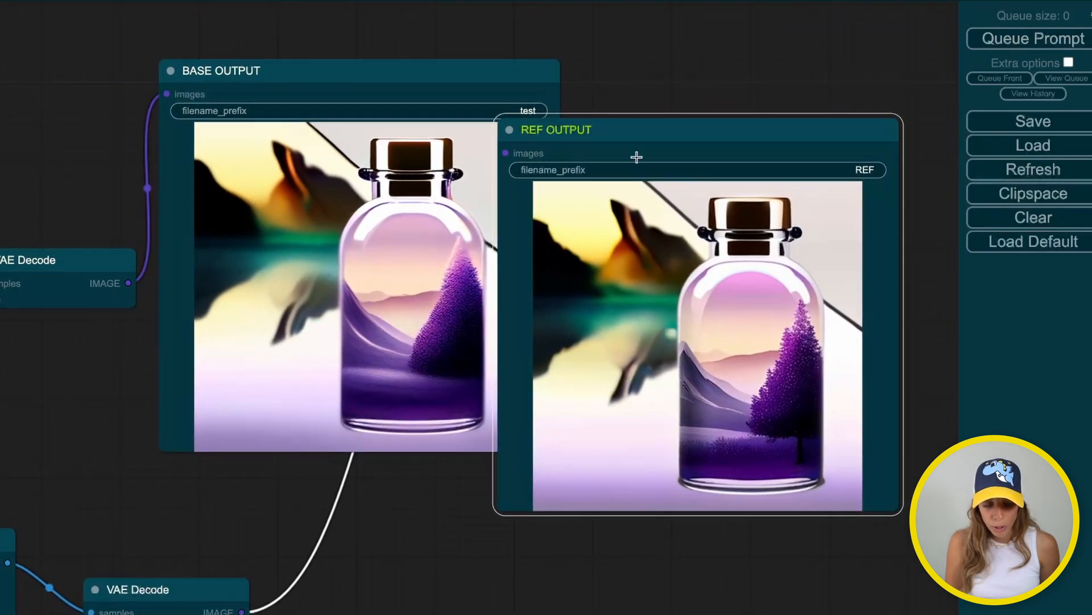
{"action": "left_click_drag", "start_coordinate": [640, 132], "coordinate": [664, 79]}
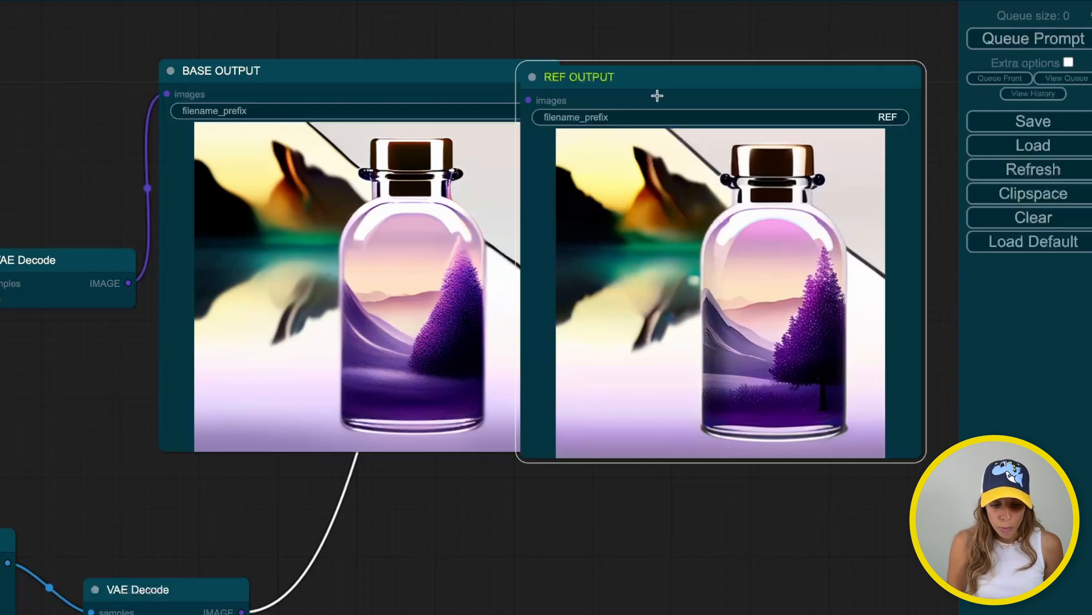
{"action": "scroll", "coordinate": [657, 96], "scroll_direction": "up", "scroll_amount": 2}
{"action": "left_click_drag", "start_coordinate": [745, 64], "coordinate": [542, 0]}
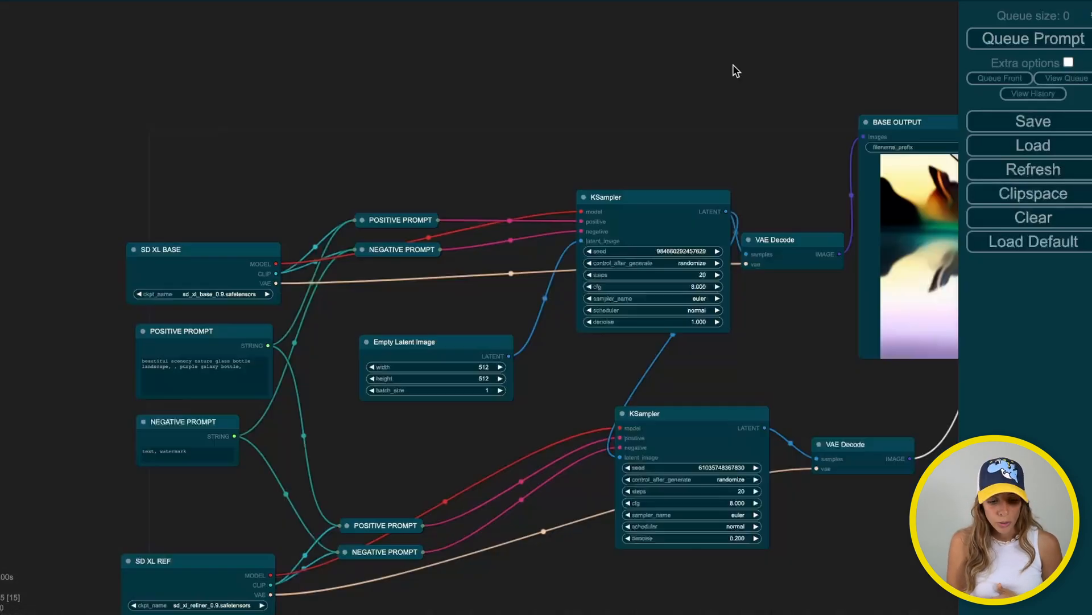
{"action": "left_click_drag", "start_coordinate": [622, 91], "coordinate": [583, 40]}
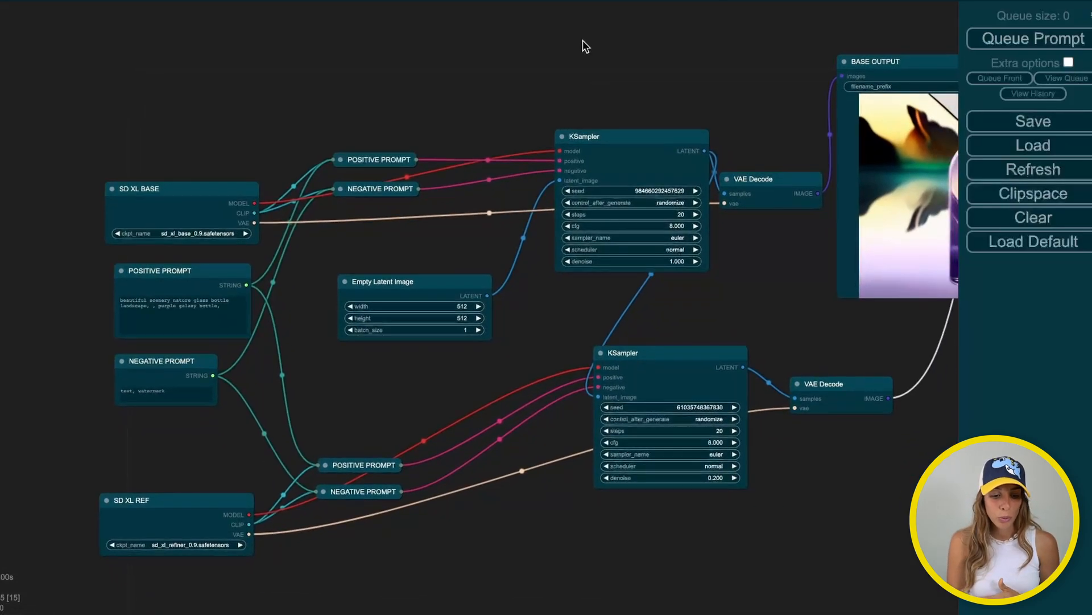
{"action": "left_click_drag", "start_coordinate": [476, 71], "coordinate": [472, 67]}
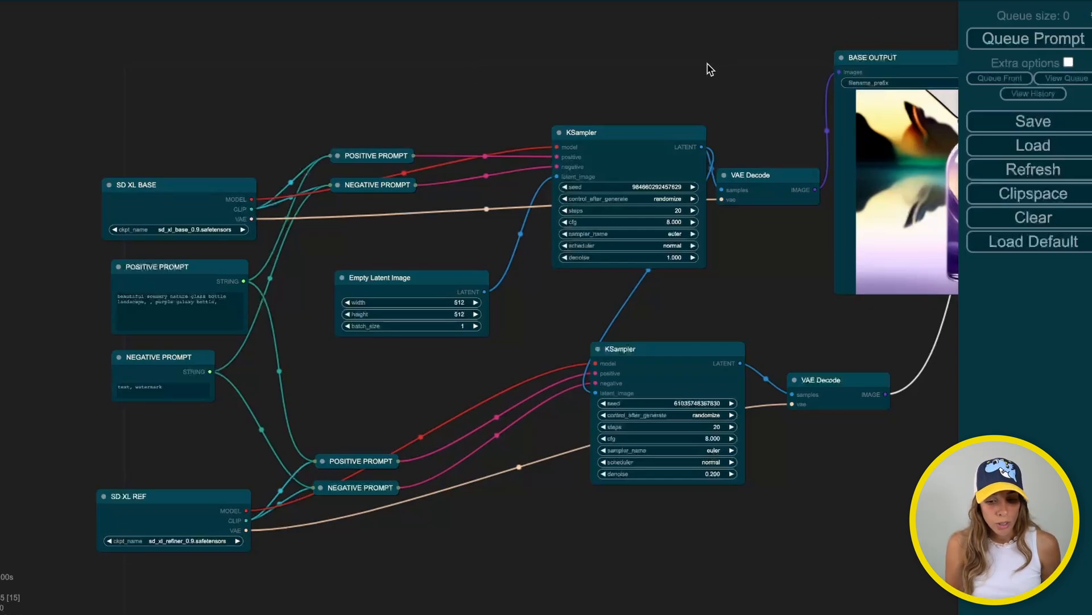
{"action": "left_click_drag", "start_coordinate": [708, 68], "coordinate": [668, 63]}
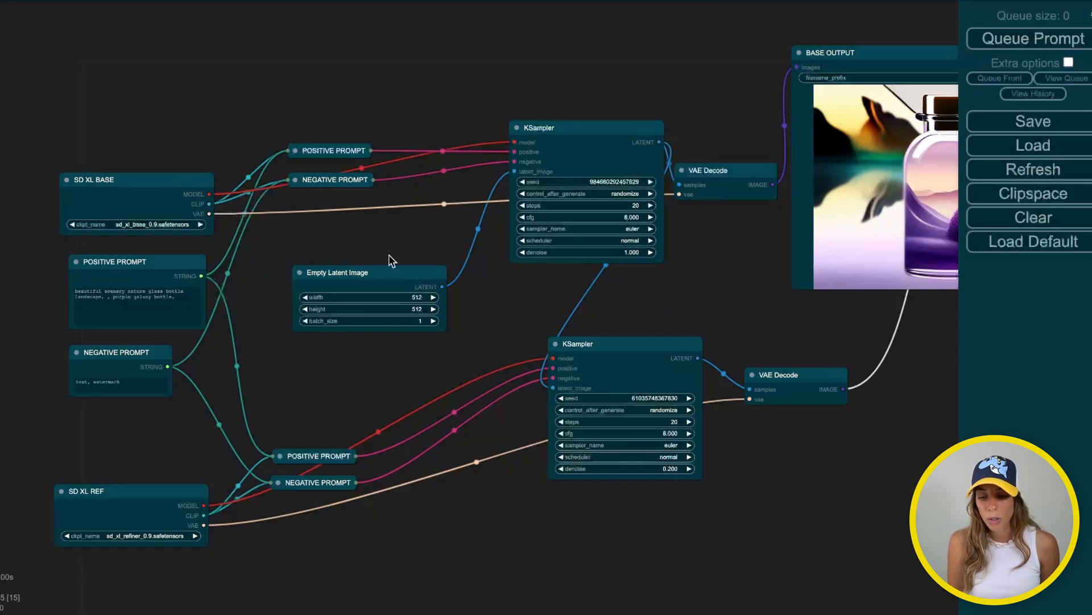
Save the workflow JSON with 'aura_test' replacing 'workflow' in the file name
{"action": "left_click", "coordinate": [1075, 134]}
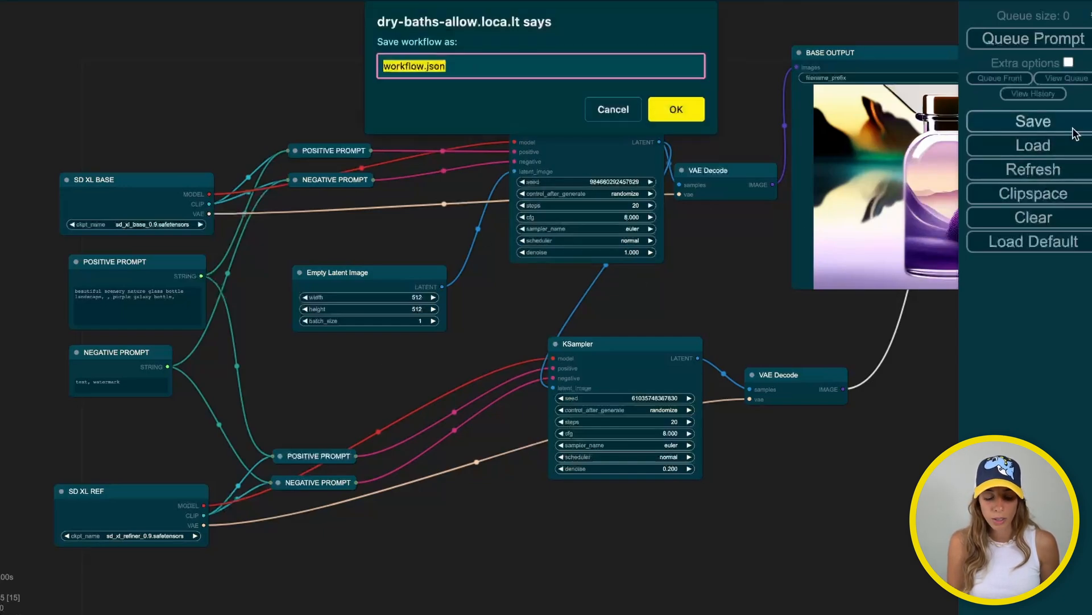
{"action": "key", "text": "Left"}
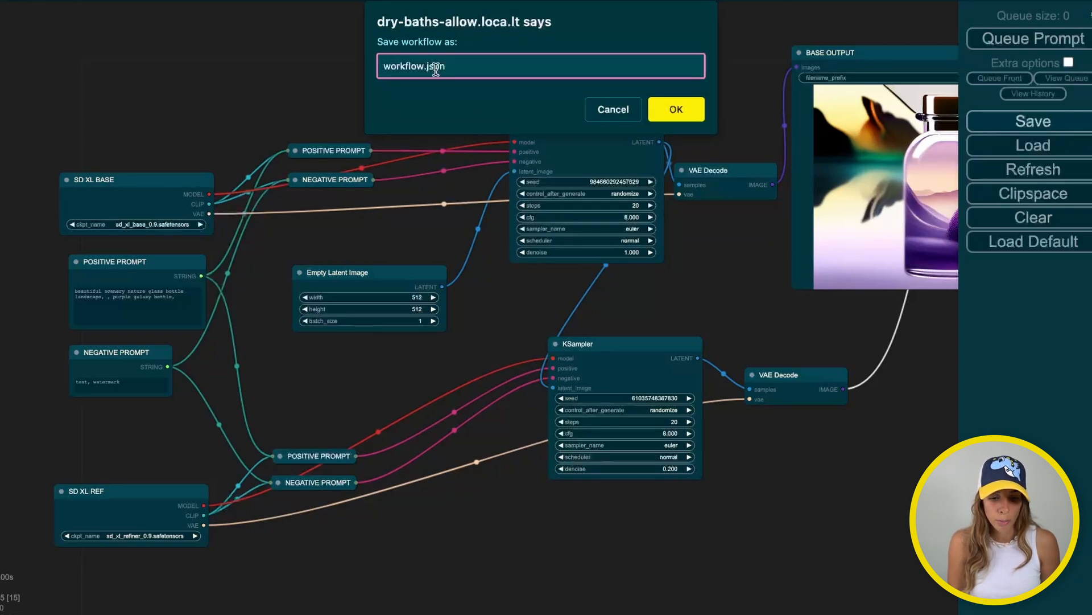
{"action": "key", "text": "shift+Right"}
{"action": "key", "text": "shift+Right"}
{"action": "key", "text": "shift+Right"}
{"action": "key", "text": "shift+Right"}
{"action": "key", "text": "shift+Right"}
{"action": "key", "text": "shift+Right"}
{"action": "key", "text": "shift+Right"}
{"action": "key", "text": "shift+Right"}
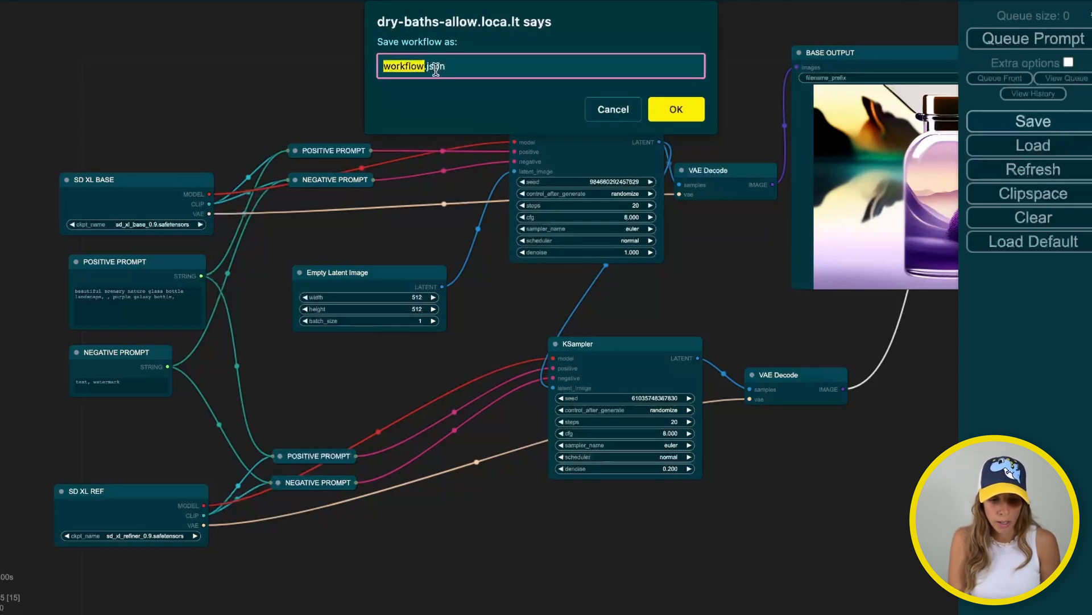
{"action": "type", "text": "lura_"}
{"action": "key", "text": "BackSpace"}
{"action": "key", "text": "BackSpace"}
{"action": "key", "text": "BackSpace"}
{"action": "key", "text": "BackSpace"}
{"action": "type", "text": "aur"}
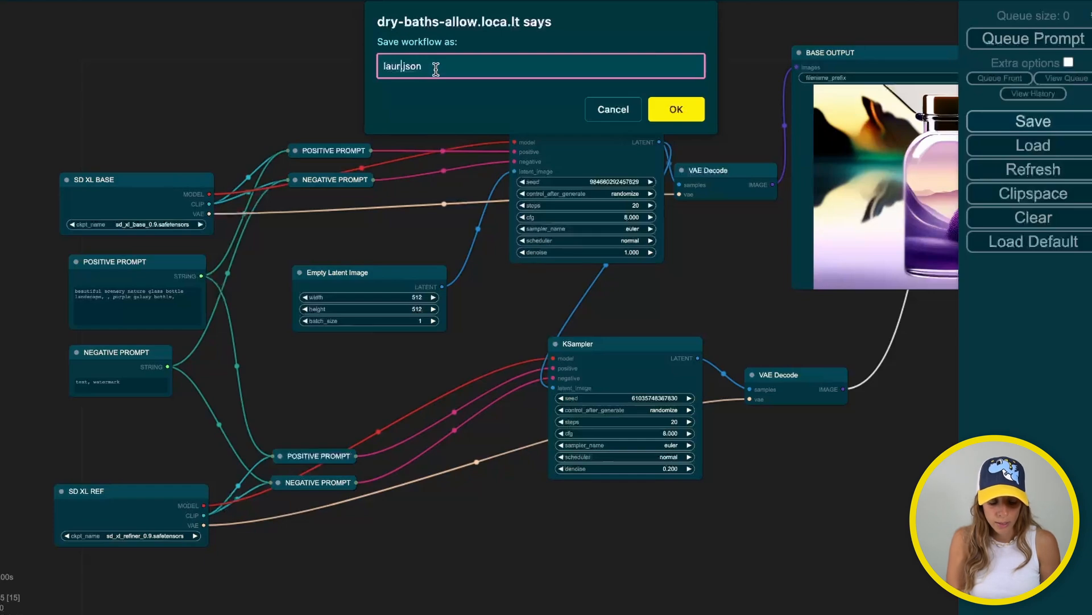
{"action": "type", "text": "a_test"}
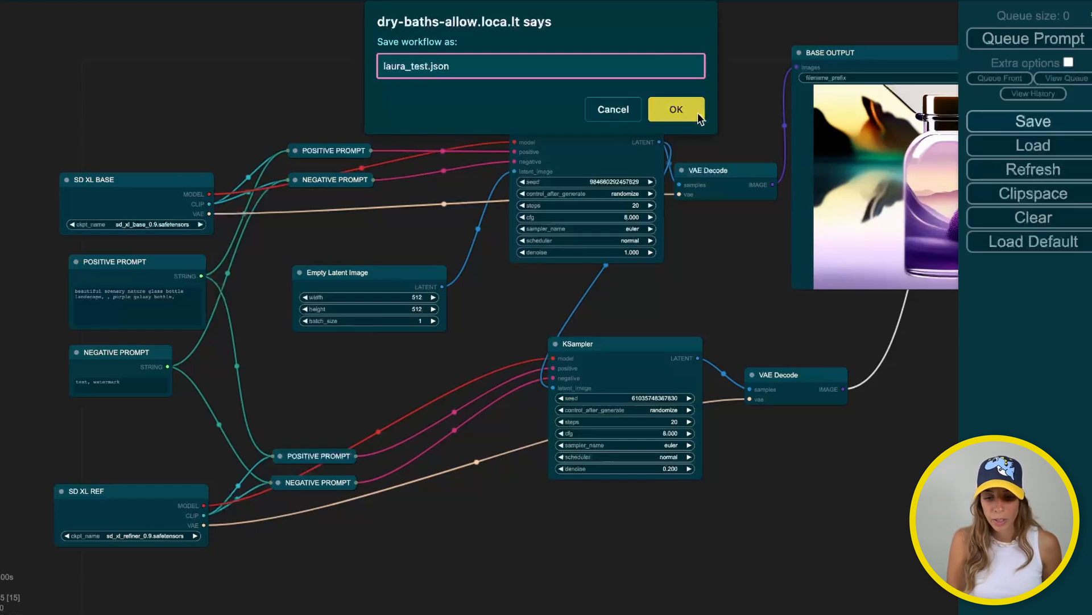
{"action": "left_click", "coordinate": [697, 113]}
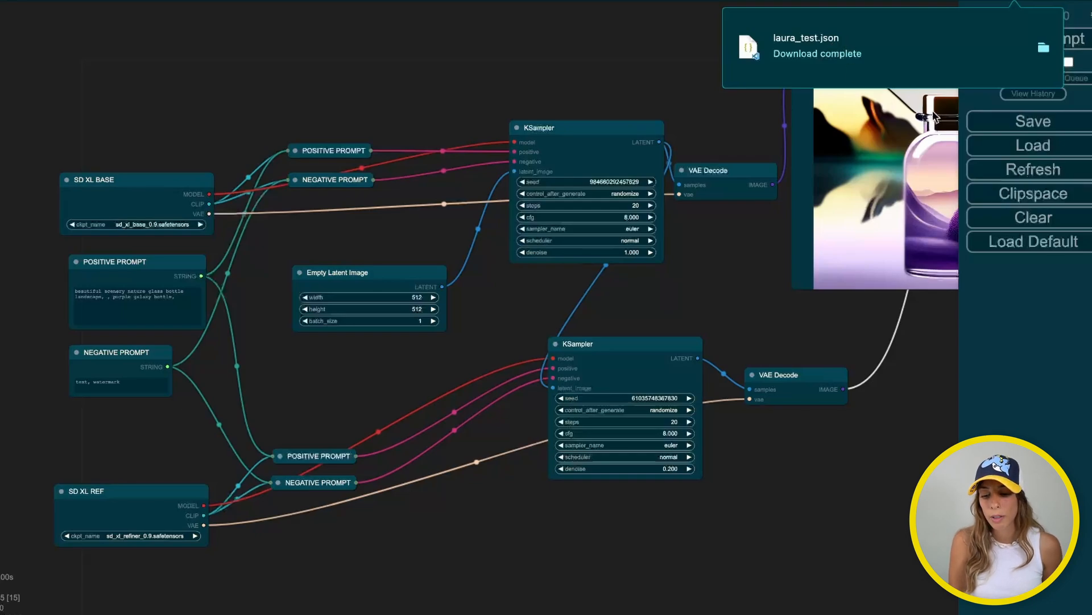
Load the newly saved aura_test JSON file from the Downloaded list
{"action": "left_click", "coordinate": [1034, 149]}
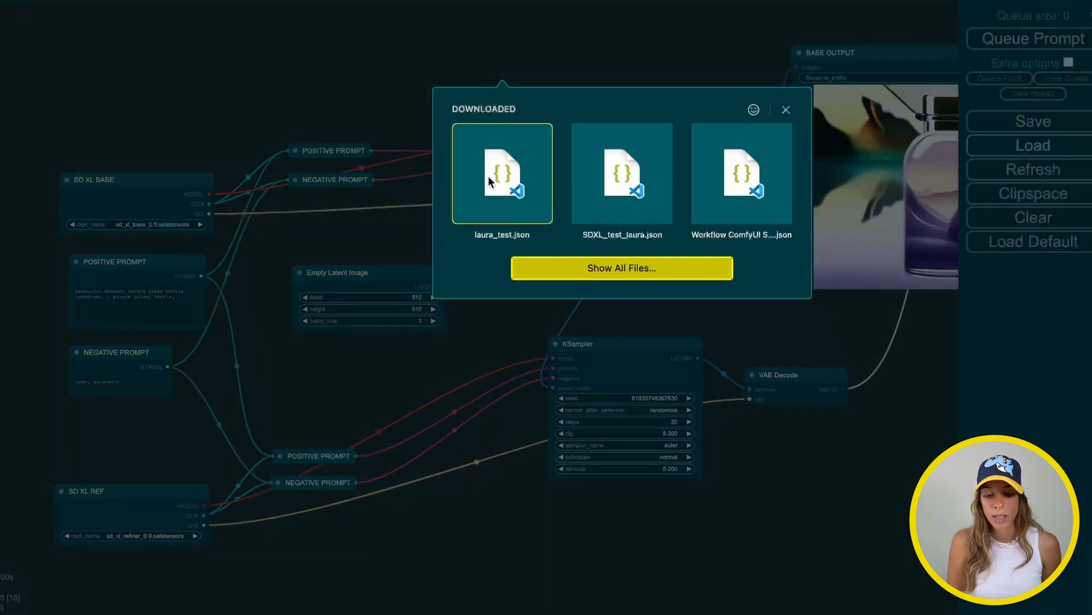
{"action": "left_click", "coordinate": [488, 176]}
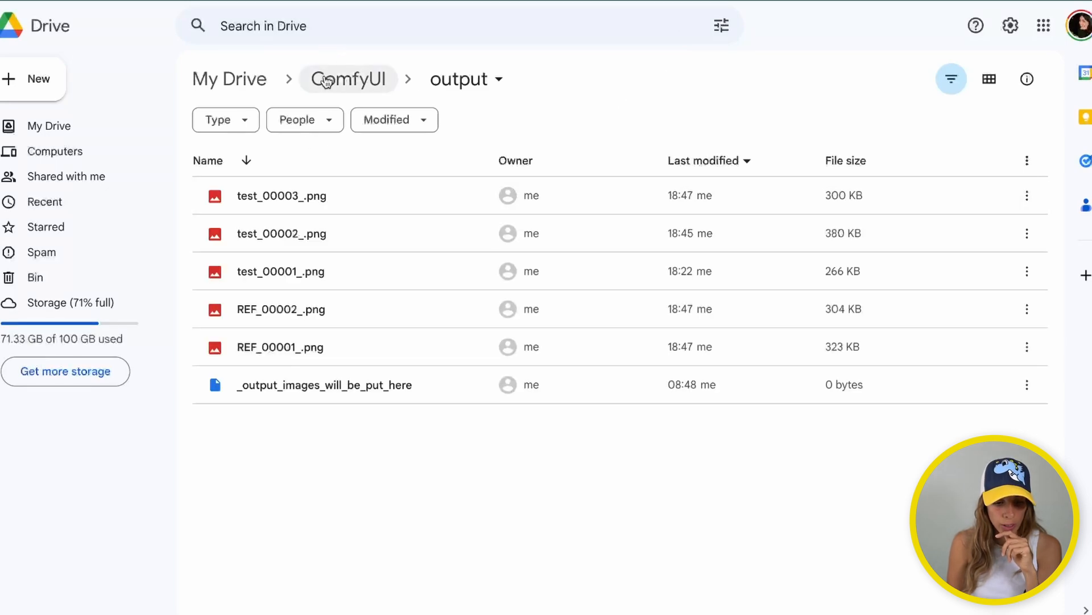
Go from the ComfyUI folder into its output folder and download test_00003_.png
{"action": "left_click", "coordinate": [323, 80]}
{"action": "scroll", "coordinate": [326, 353], "scroll_direction": "down", "scroll_amount": 2}
{"action": "scroll", "coordinate": [326, 353], "scroll_direction": "down", "scroll_amount": 1}
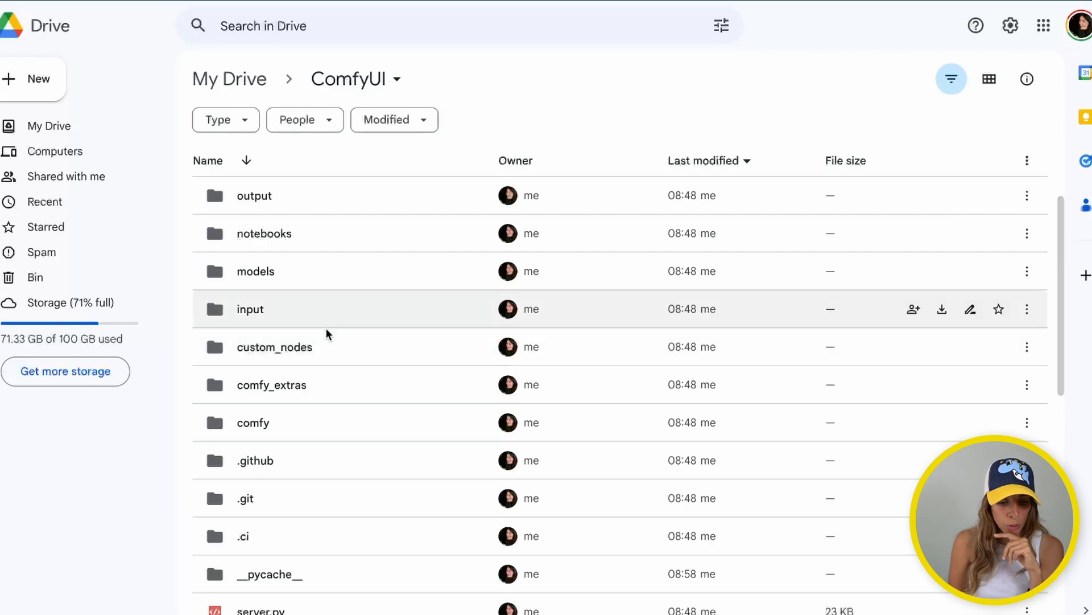
{"action": "scroll", "coordinate": [327, 334], "scroll_direction": "up", "scroll_amount": 1}
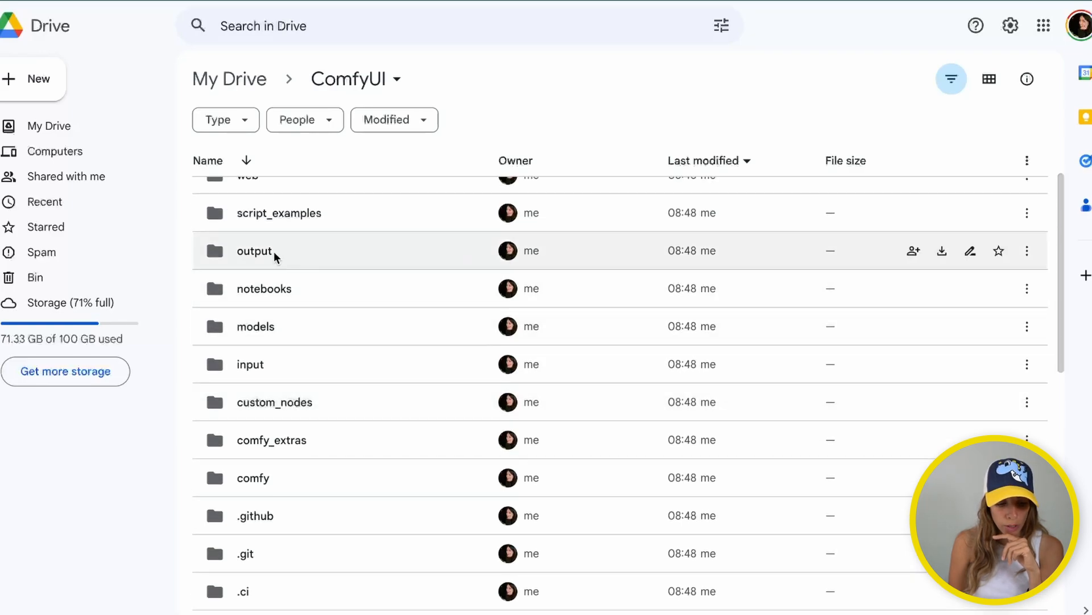
{"action": "double_click", "coordinate": [273, 253]}
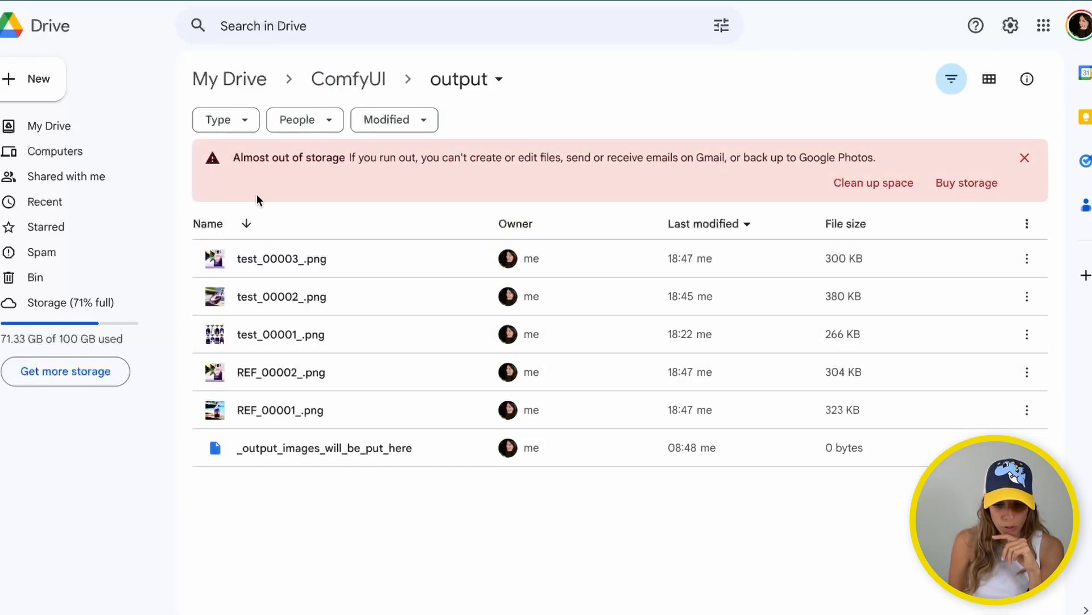
{"action": "left_click", "coordinate": [1027, 259]}
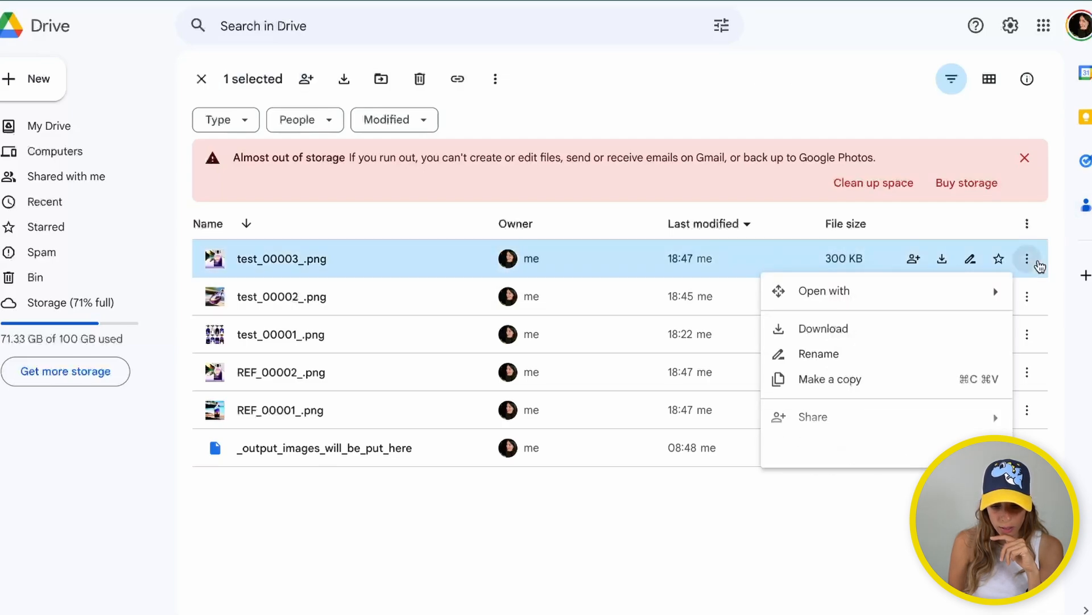
{"action": "left_click", "coordinate": [847, 331]}
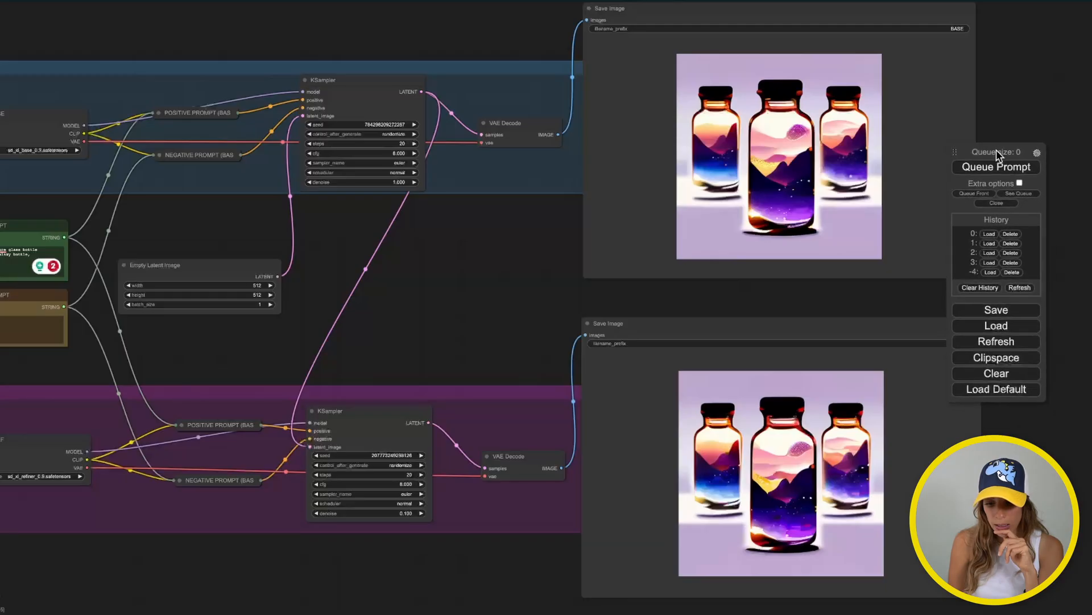
Replace the graph with the default workflow, then restore the workflow embedded in test_00003_.png
{"action": "left_click", "coordinate": [1002, 391]}
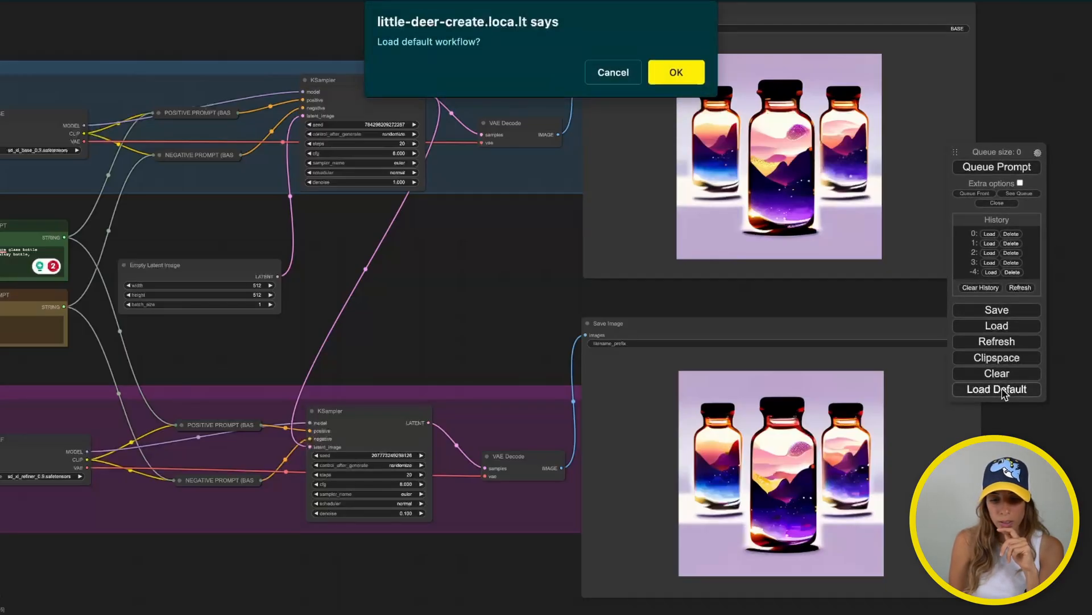
{"action": "left_click", "coordinate": [689, 73]}
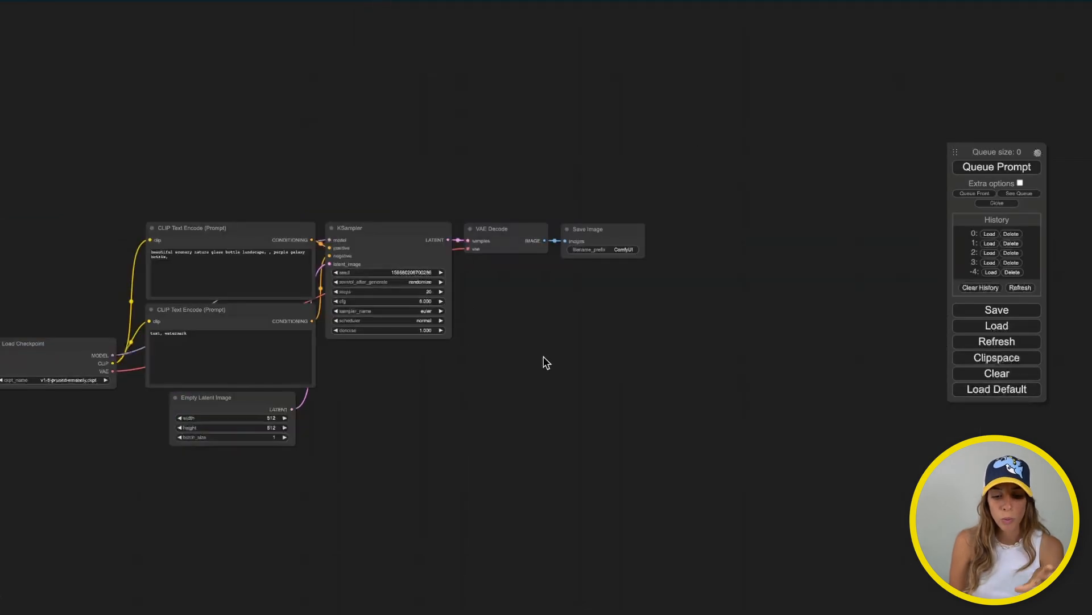
{"action": "left_click_drag", "start_coordinate": [543, 361], "coordinate": [732, 334]}
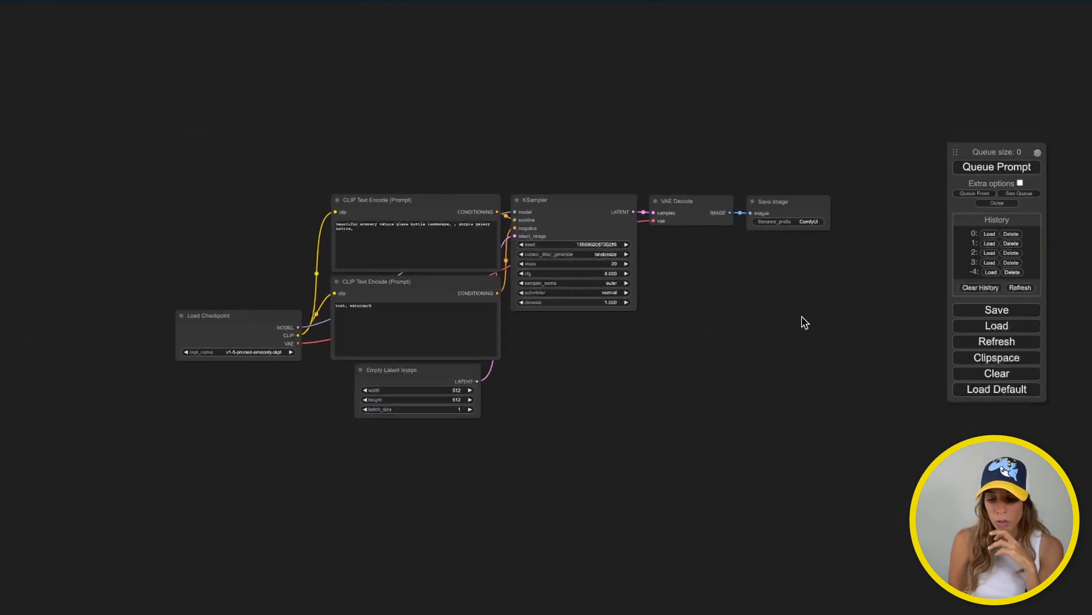
{"action": "left_click", "coordinate": [962, 335]}
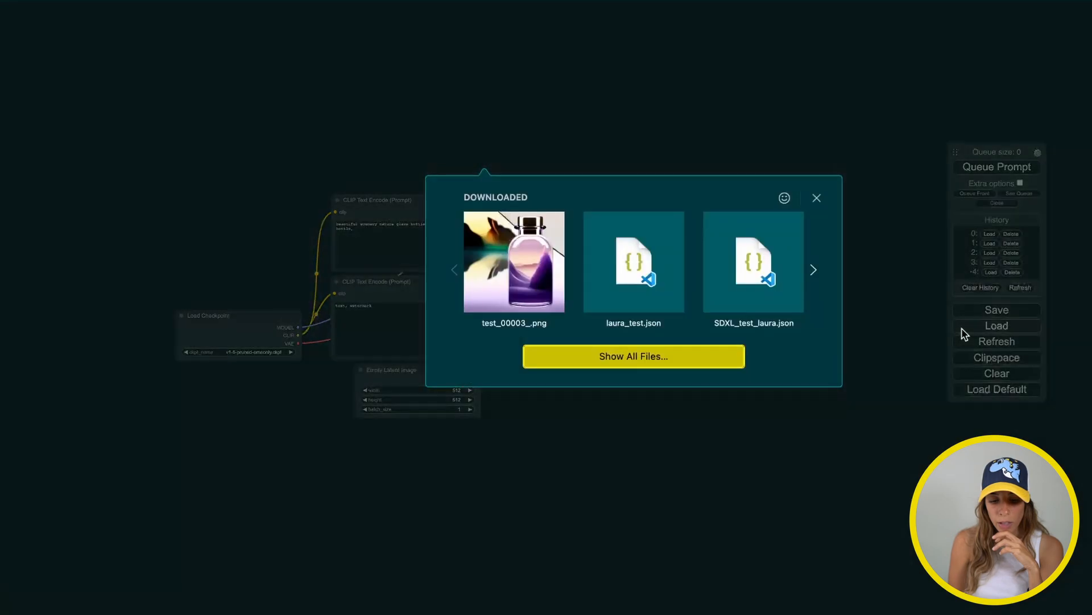
{"action": "left_click", "coordinate": [515, 243]}
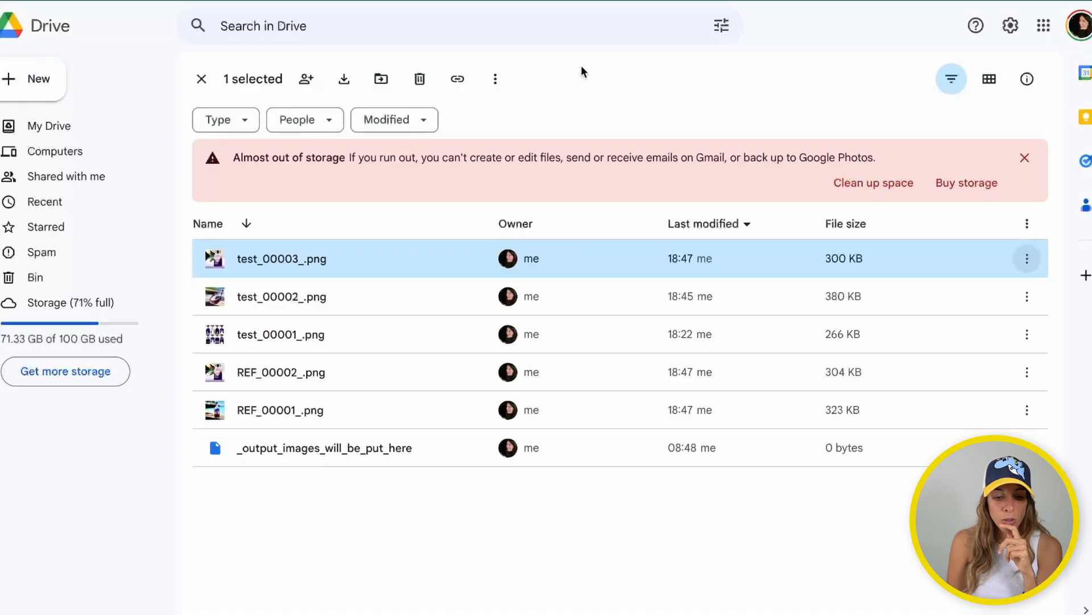
{"action": "left_click", "coordinate": [202, 78]}
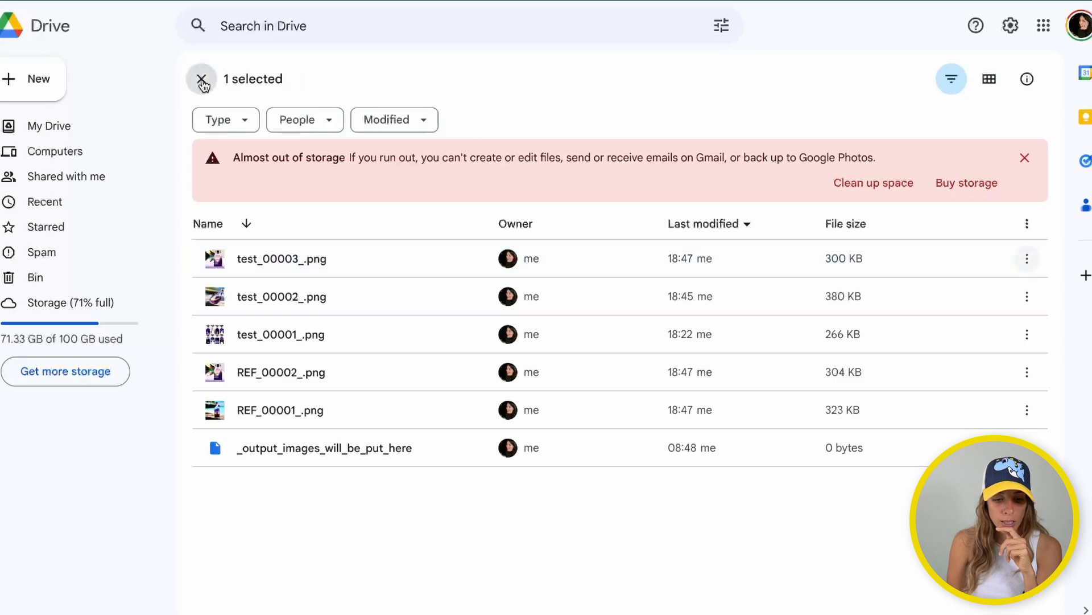
{"action": "left_click", "coordinate": [364, 80]}
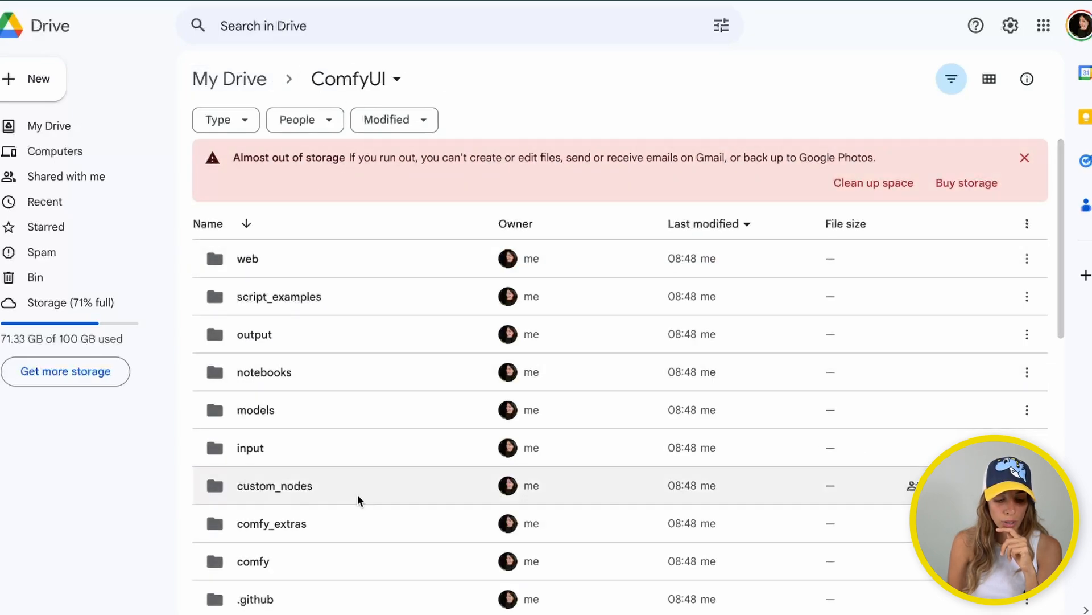
{"action": "double_click", "coordinate": [270, 337]}
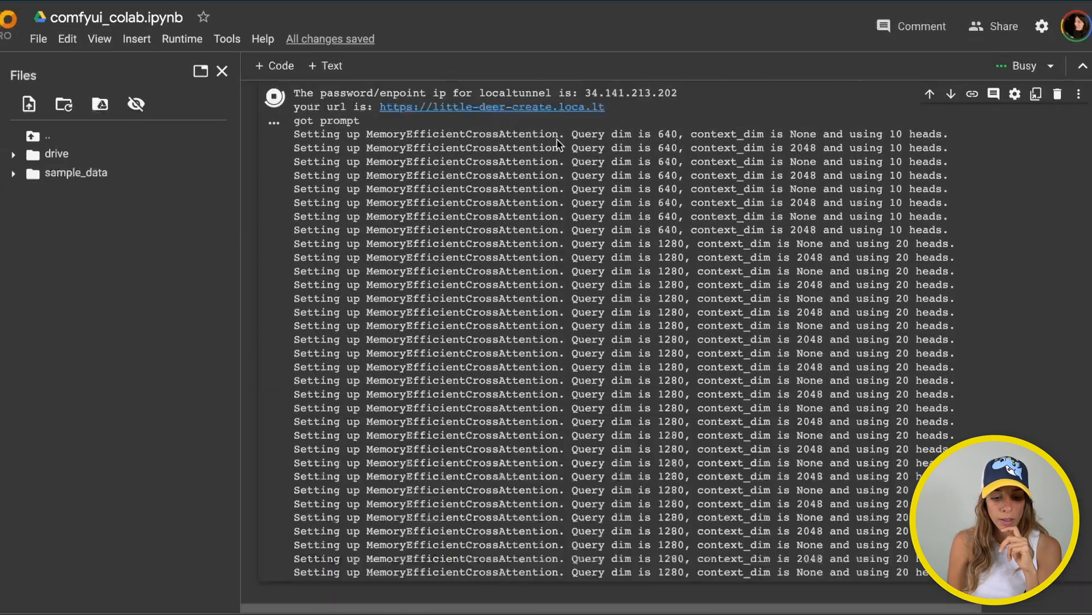
{"action": "scroll", "coordinate": [557, 140], "scroll_direction": "up", "scroll_amount": 10}
{"action": "scroll", "coordinate": [557, 140], "scroll_direction": "up", "scroll_amount": 15}
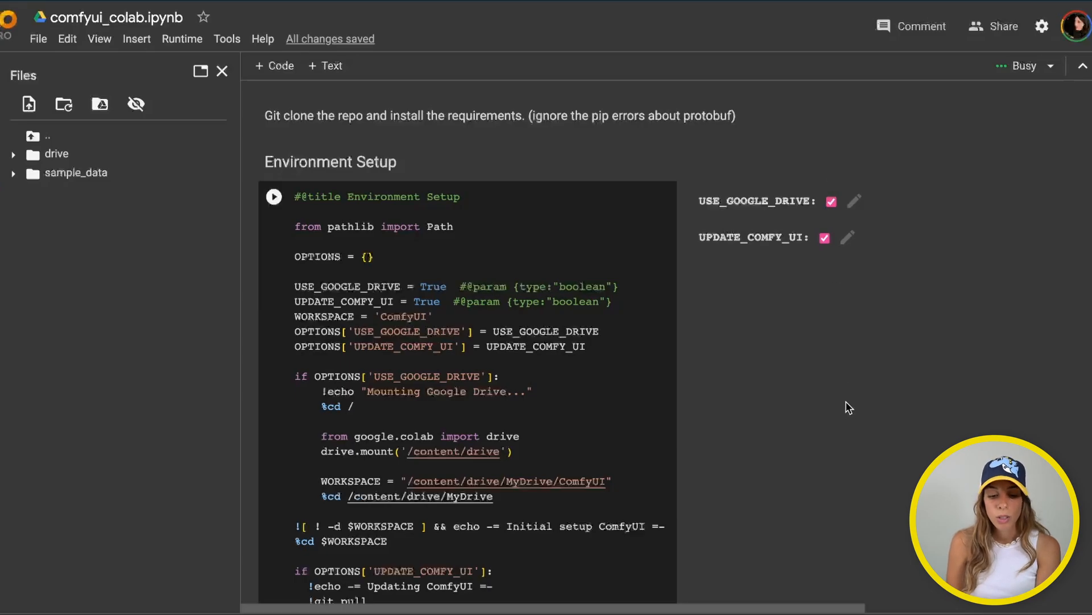
{"action": "scroll", "coordinate": [848, 406], "scroll_direction": "down", "scroll_amount": 3}
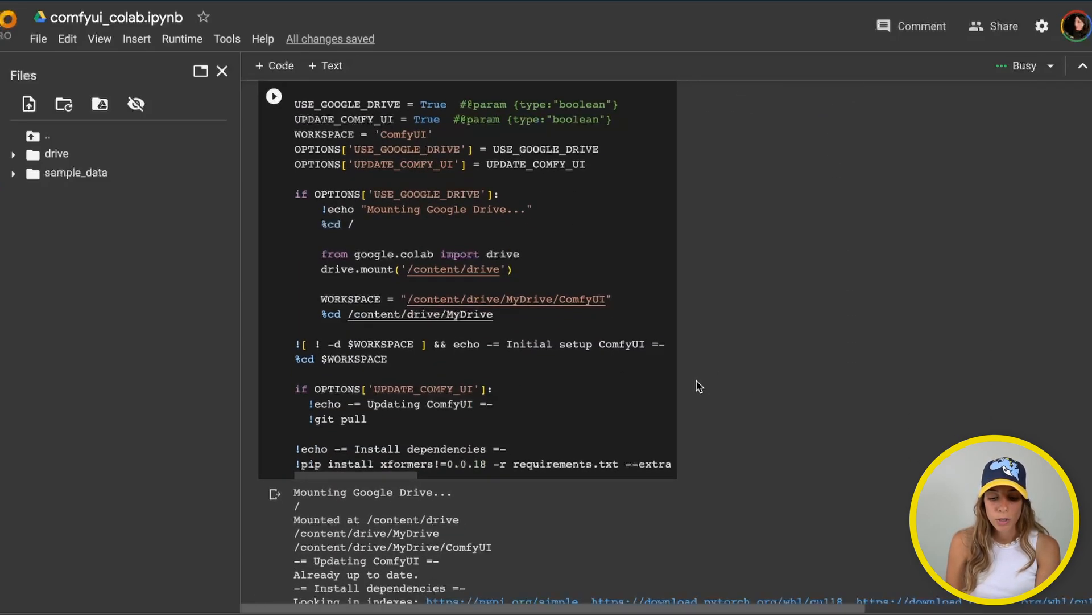
{"action": "scroll", "coordinate": [695, 383], "scroll_direction": "down", "scroll_amount": 6}
{"action": "scroll", "coordinate": [697, 380], "scroll_direction": "down", "scroll_amount": 10}
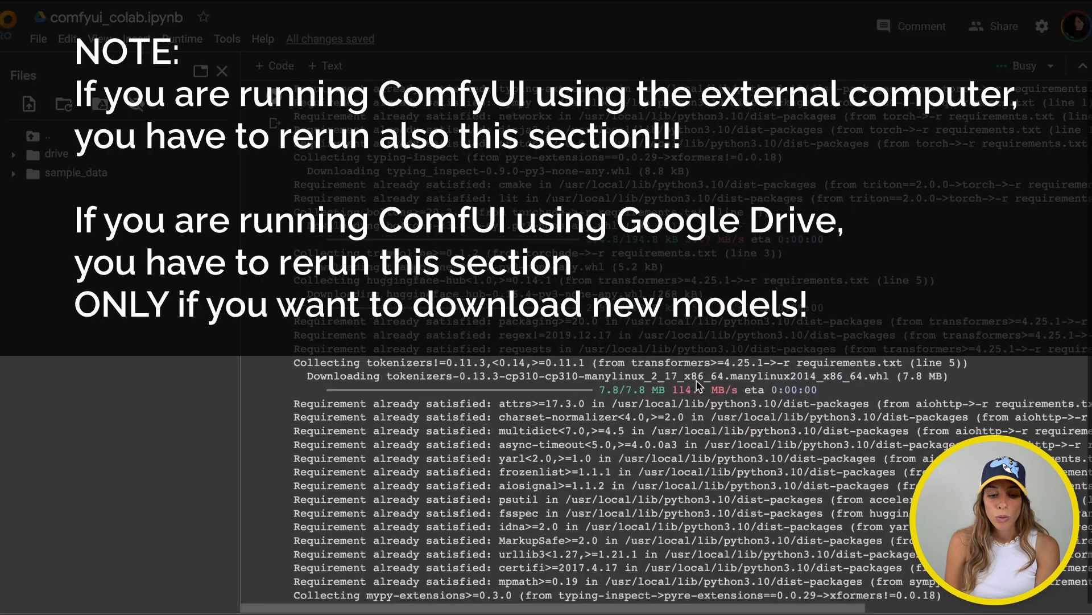
{"action": "scroll", "coordinate": [696, 380], "scroll_direction": "up", "scroll_amount": 2}
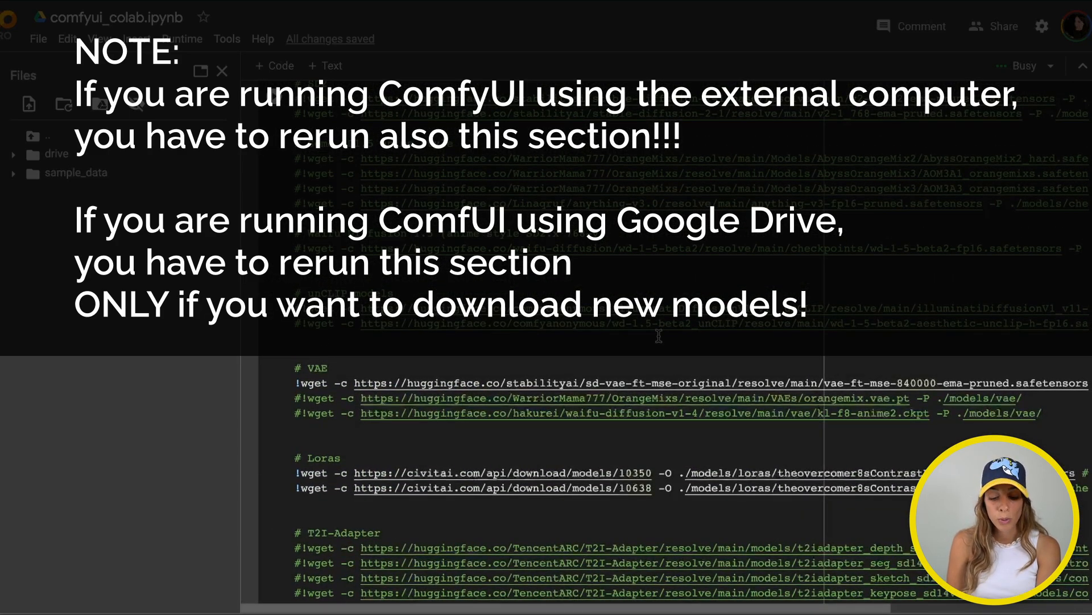
{"action": "scroll", "coordinate": [659, 335], "scroll_direction": "down", "scroll_amount": 15}
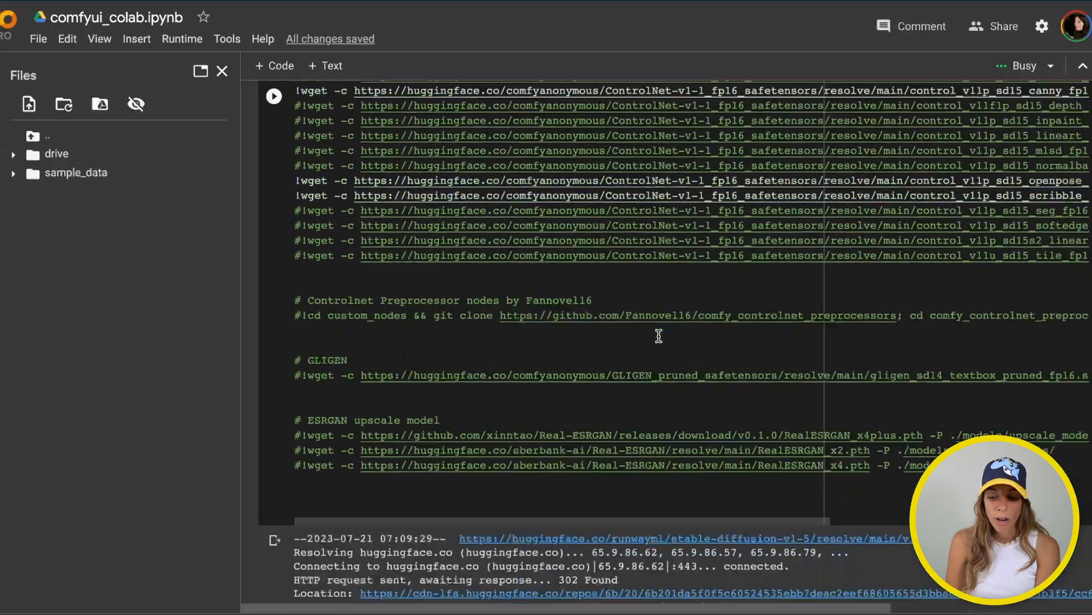
{"action": "scroll", "coordinate": [659, 336], "scroll_direction": "down", "scroll_amount": 10}
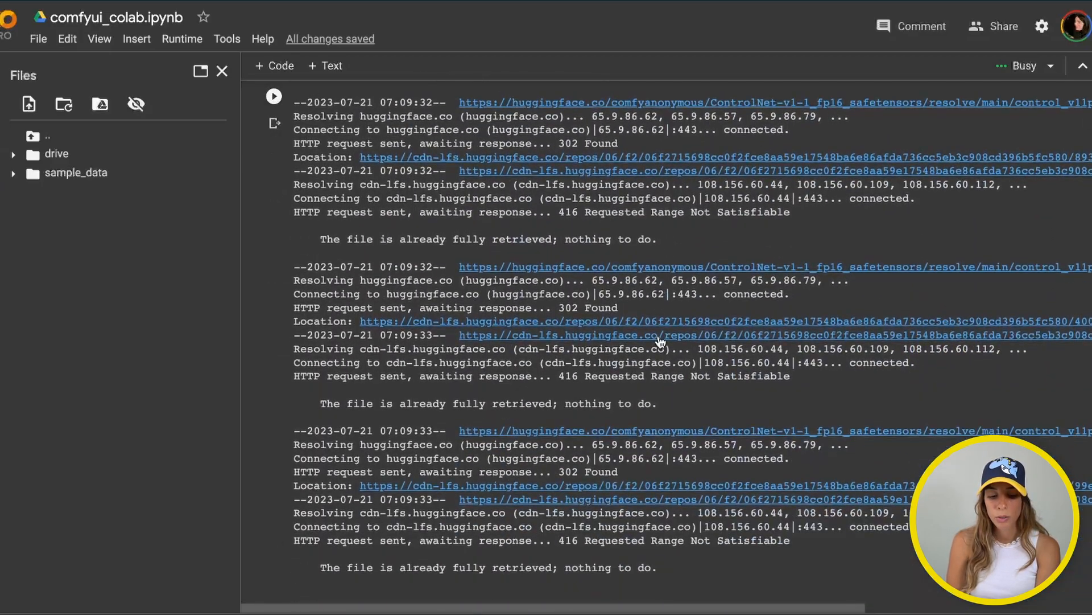
{"action": "scroll", "coordinate": [660, 341], "scroll_direction": "down", "scroll_amount": 10}
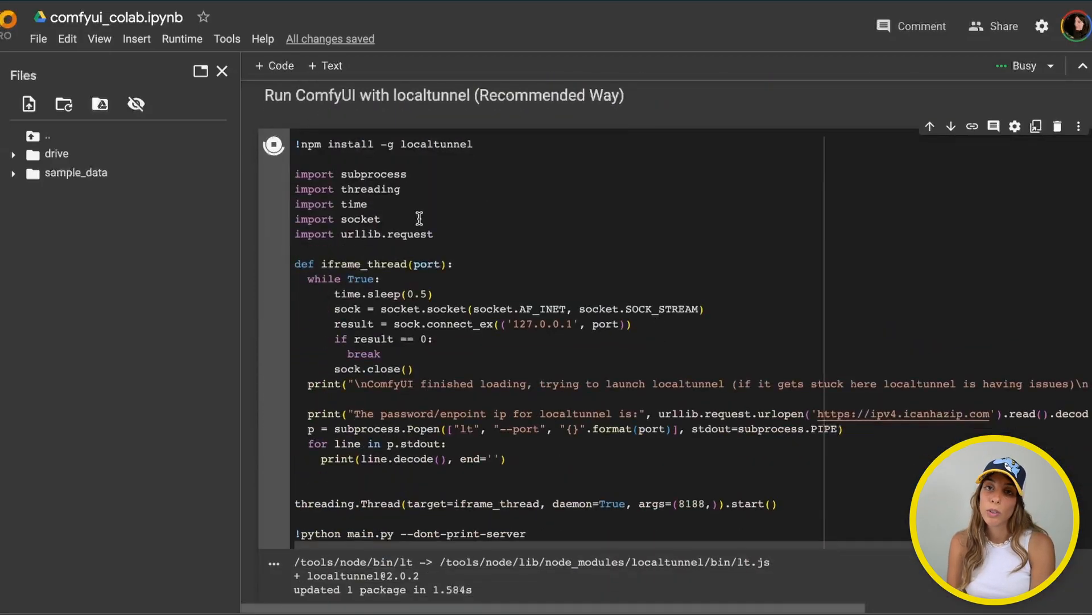